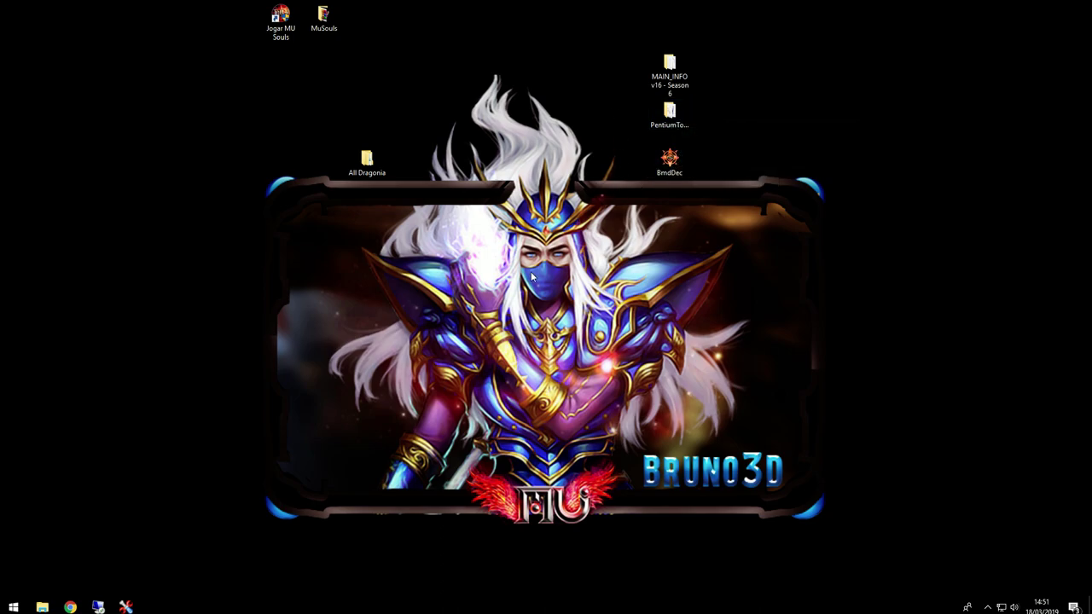
# Step: Restore the empty Item.bmd Editor window from the Pentium Tools taskbar preview
pyautogui.click(669, 112)
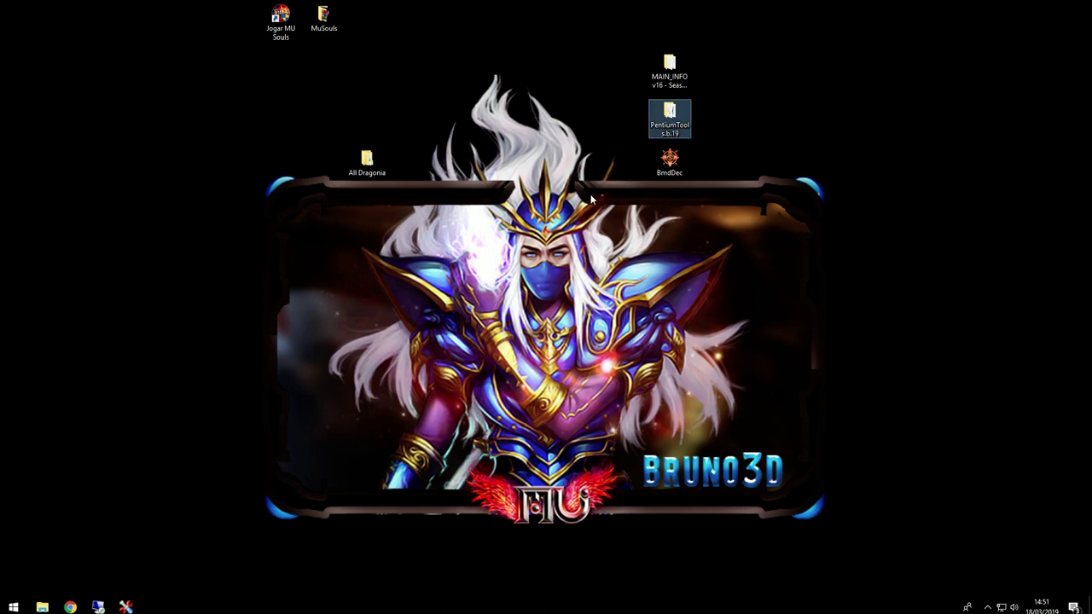
pyautogui.click(533, 270)
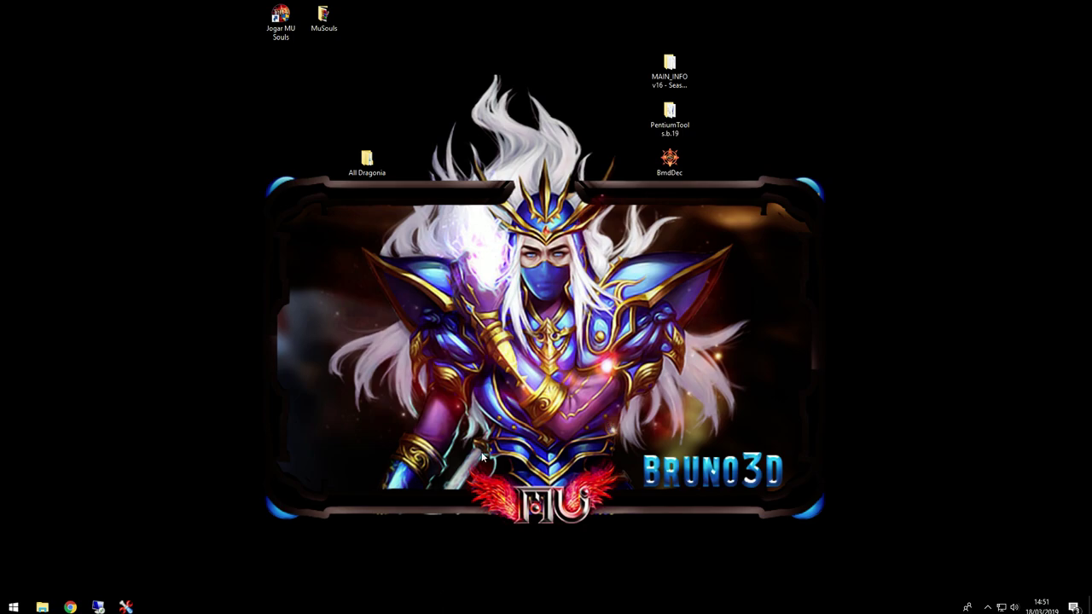
pyautogui.moveTo(125, 606)
pyautogui.click(234, 555)
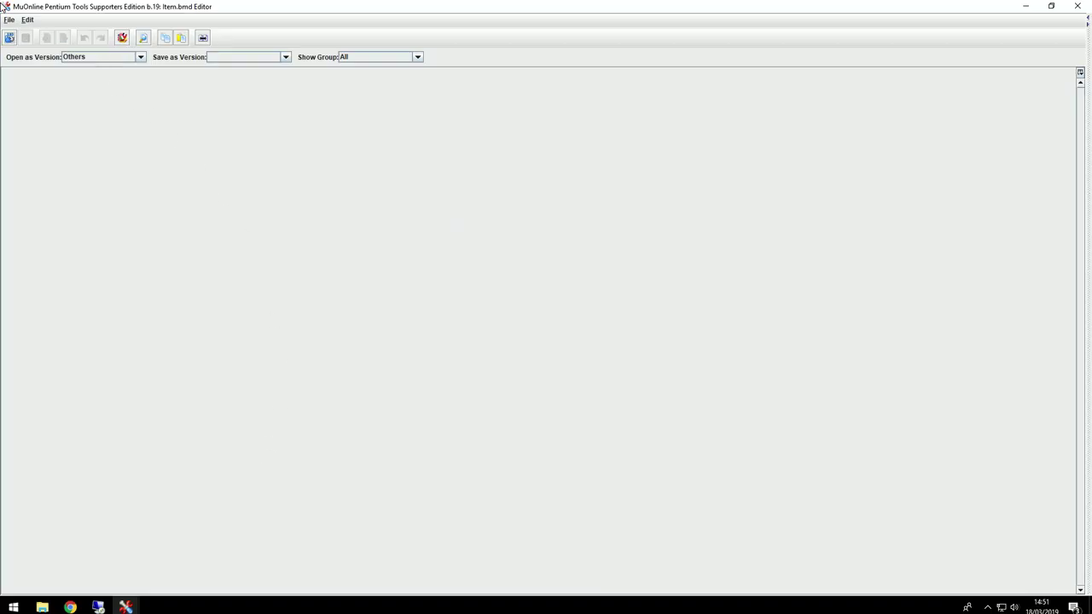
# Step: Close the empty editor and launch a fresh Item.bmd Editor from Text Files
pyautogui.click(1077, 6)
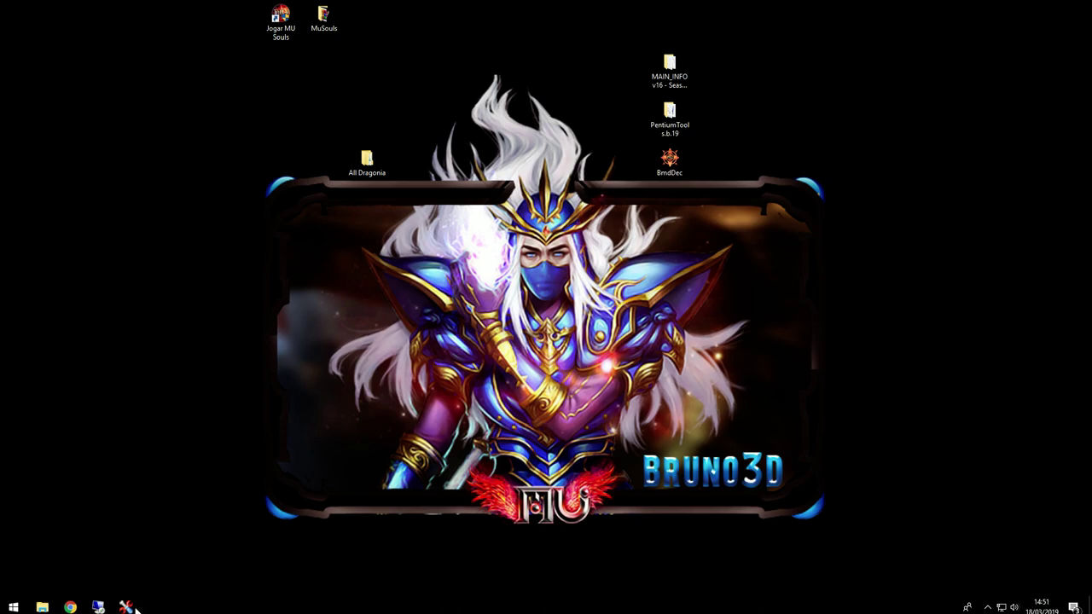
pyautogui.click(42, 24)
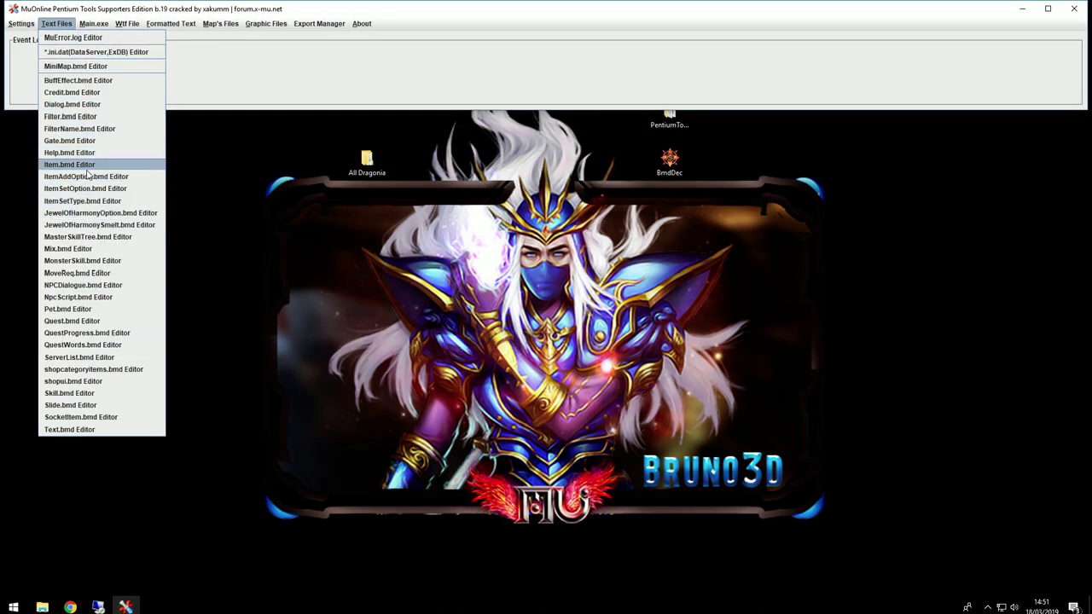
pyautogui.click(85, 166)
# Step: Open item_por.bmd from Desktop\MuSouls\Data\Local\Por in the editor
pyautogui.click(9, 41)
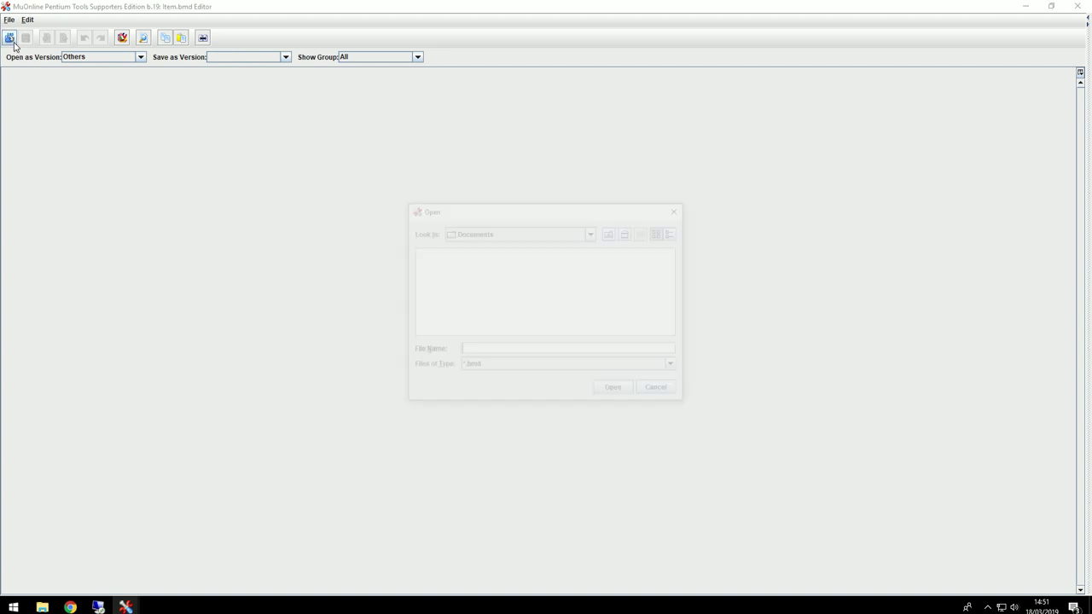
pyautogui.click(627, 235)
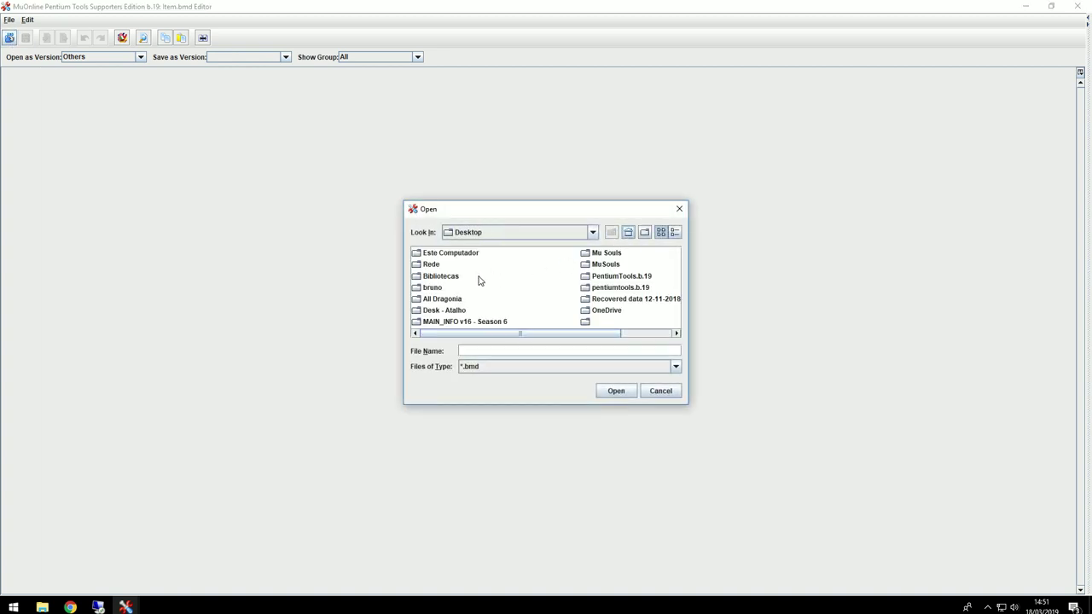
pyautogui.doubleClick(597, 264)
pyautogui.doubleClick(435, 254)
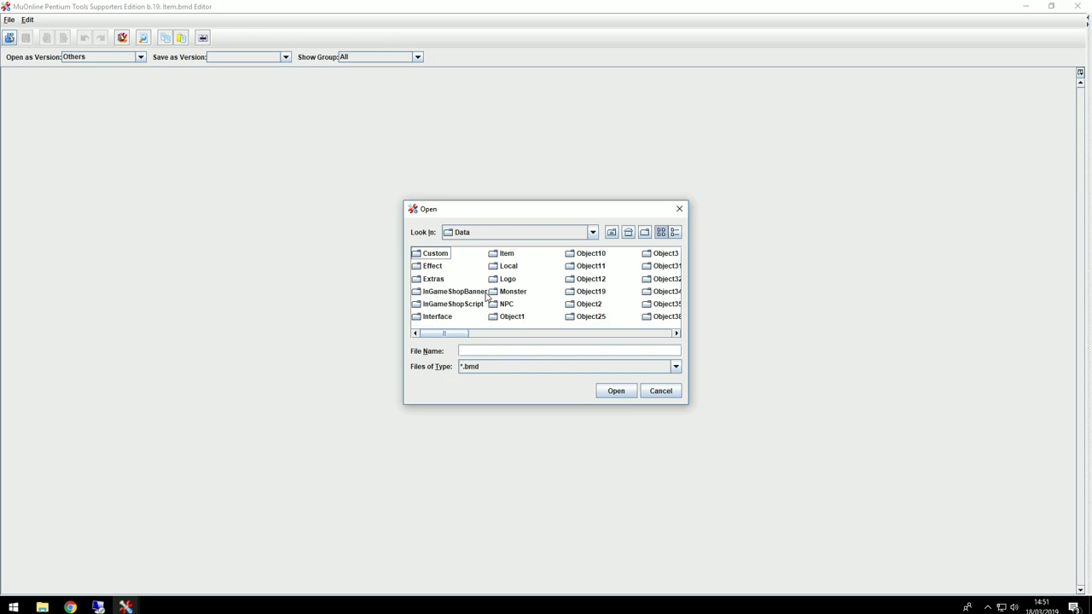
pyautogui.doubleClick(508, 266)
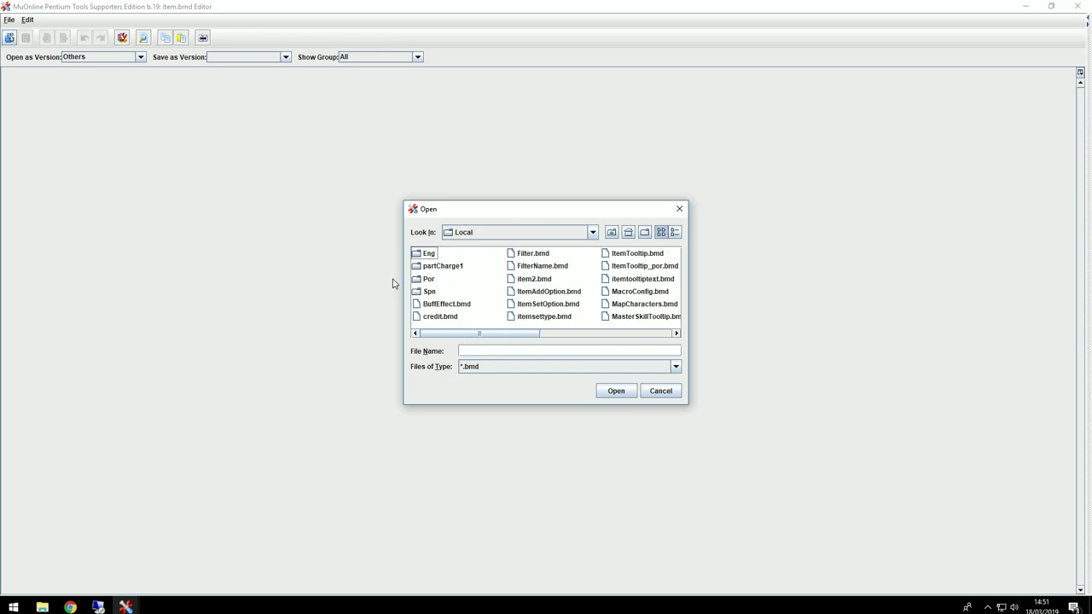
pyautogui.doubleClick(429, 280)
pyautogui.moveTo(539, 334); pyautogui.dragTo(629, 333)
pyautogui.moveTo(553, 331); pyautogui.dragTo(445, 334)
pyautogui.click(442, 306)
pyautogui.click(604, 391)
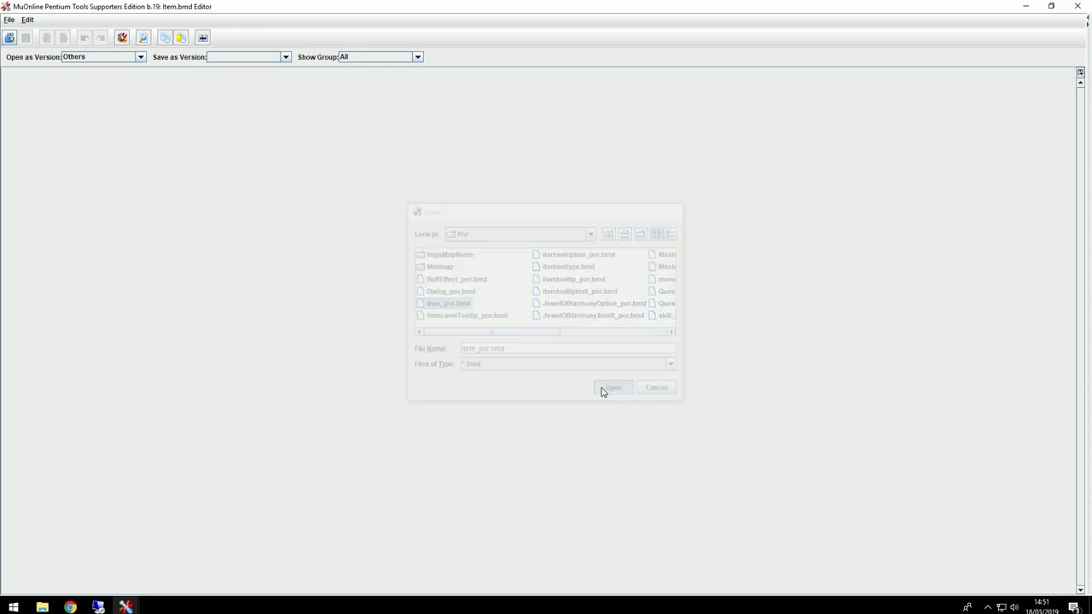
# Step: Filter to the Helms(7) group and paste Thanatos Helm's row into empty row 3665
pyautogui.click(156, 414)
pyautogui.scroll(-1, 154, 354)
pyautogui.scroll(-6, 101, 362)
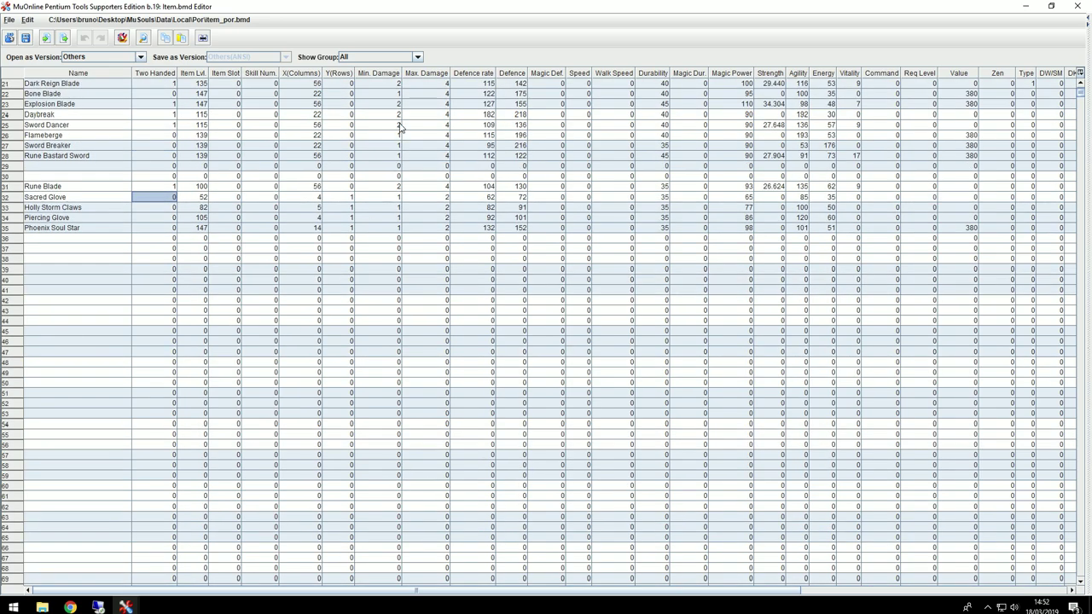
pyautogui.click(417, 56)
pyautogui.scroll(-2, 369, 128)
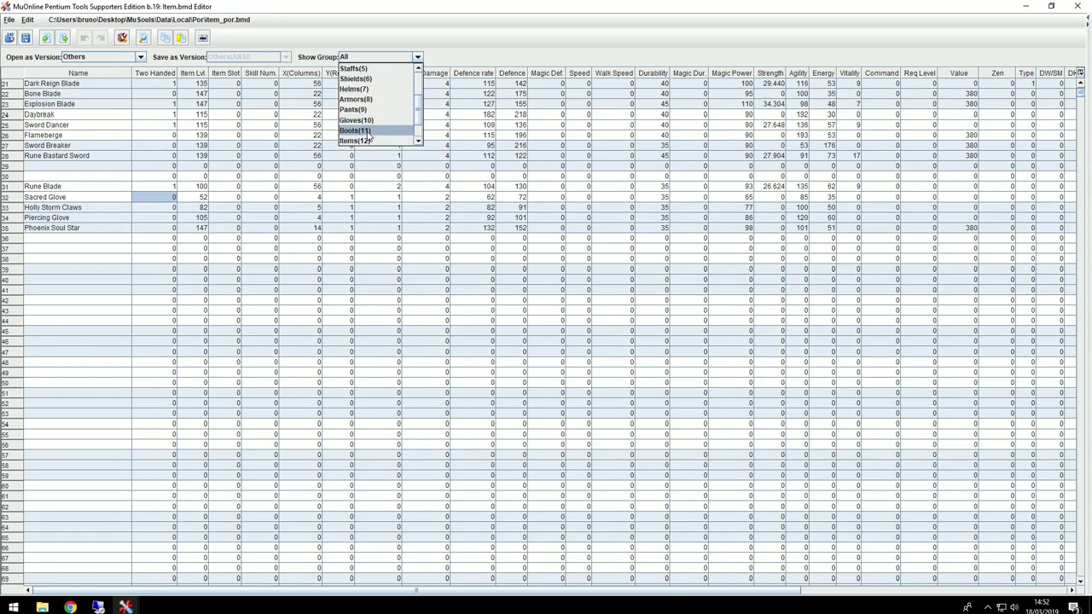
pyautogui.click(369, 90)
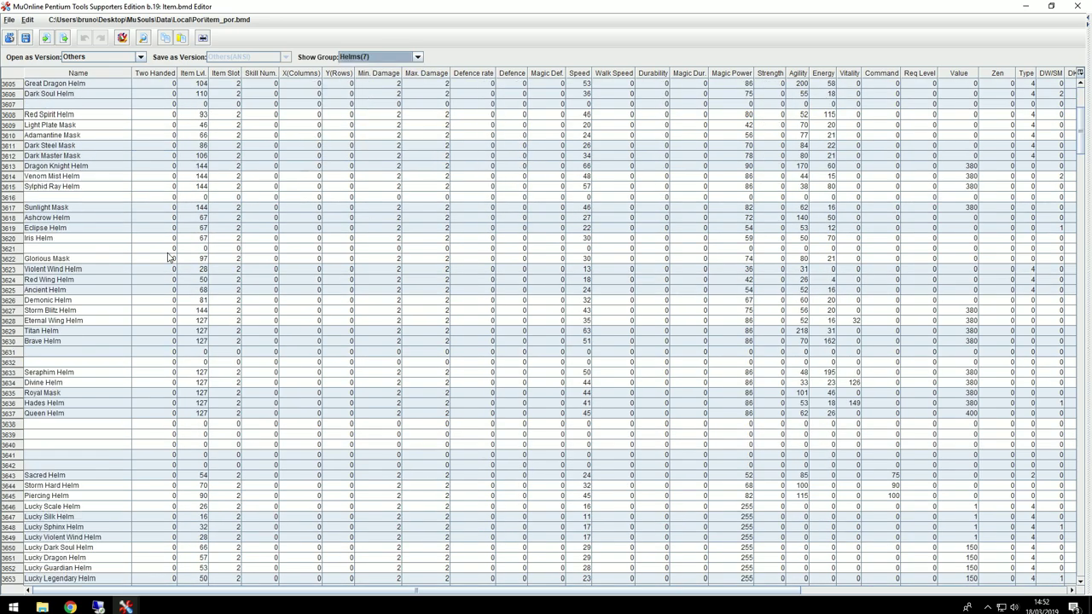
pyautogui.scroll(-3, 171, 415)
pyautogui.click(72, 474)
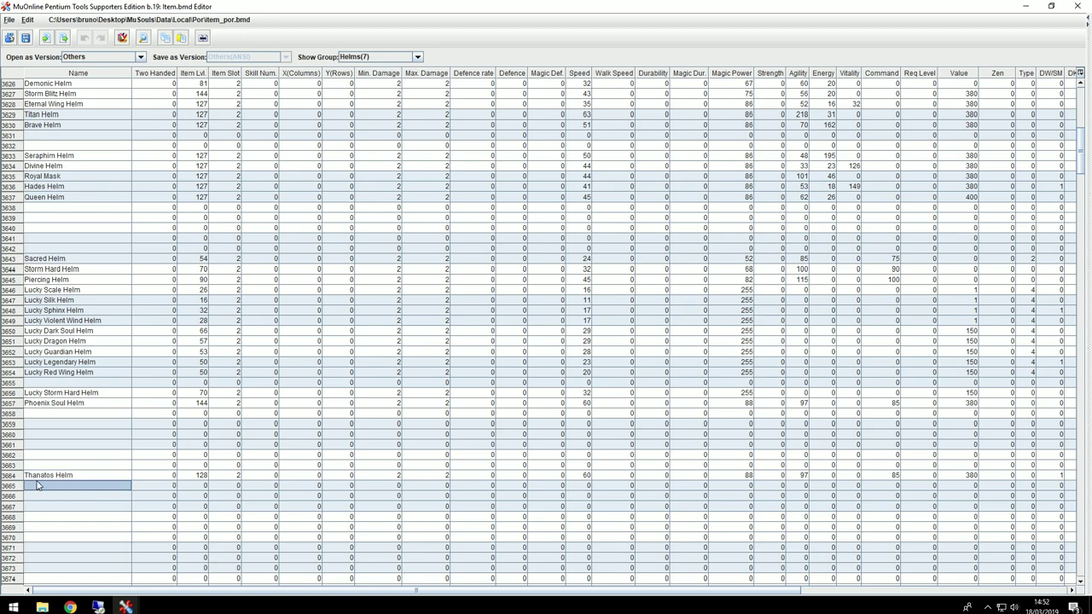
pyautogui.moveTo(38, 483); pyautogui.dragTo(1070, 484)
pyautogui.moveTo(404, 591); pyautogui.dragTo(137, 592)
pyautogui.click(34, 489)
pyautogui.hotkey('ctrl', 'v')
# Step: Rename row 3665's item from Thanatos Helm to Dragonia Helm
pyautogui.doubleClick(54, 486)
pyautogui.moveTo(55, 486); pyautogui.dragTo(20, 488)
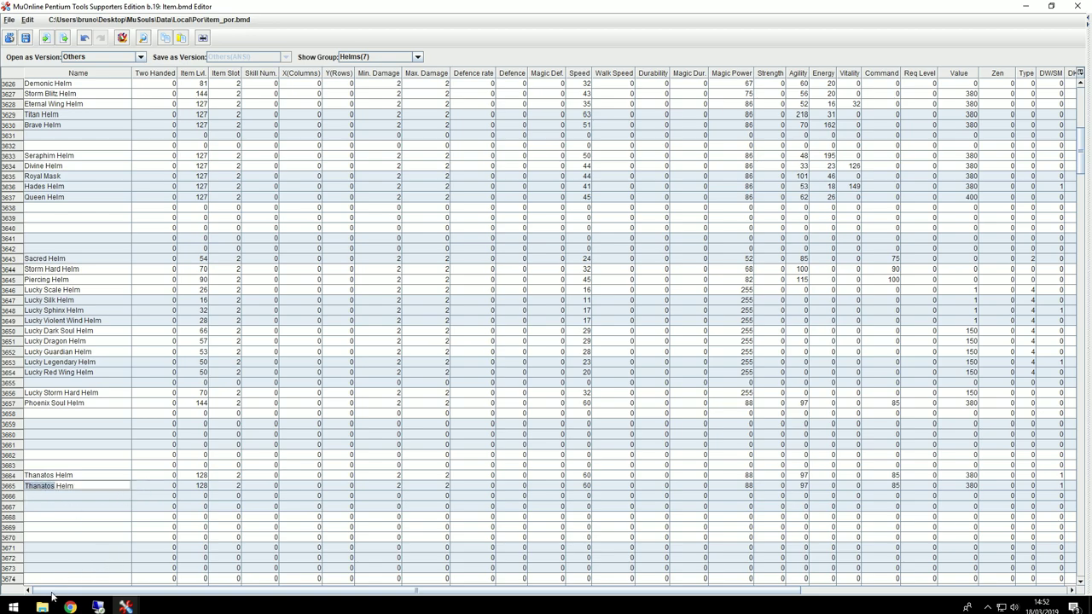
pyautogui.click(126, 606)
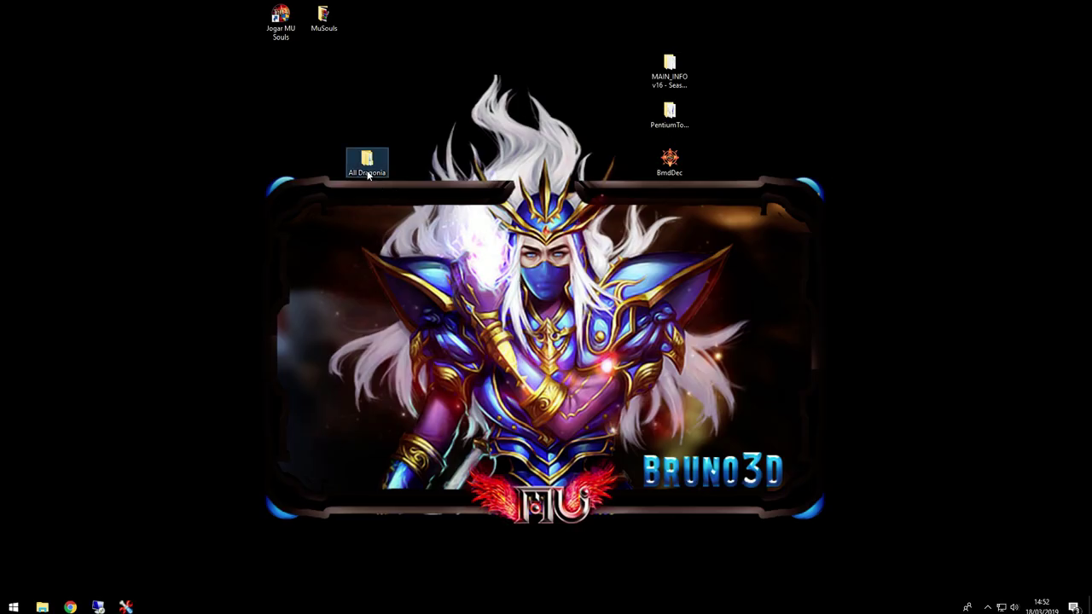
pyautogui.moveTo(126, 606)
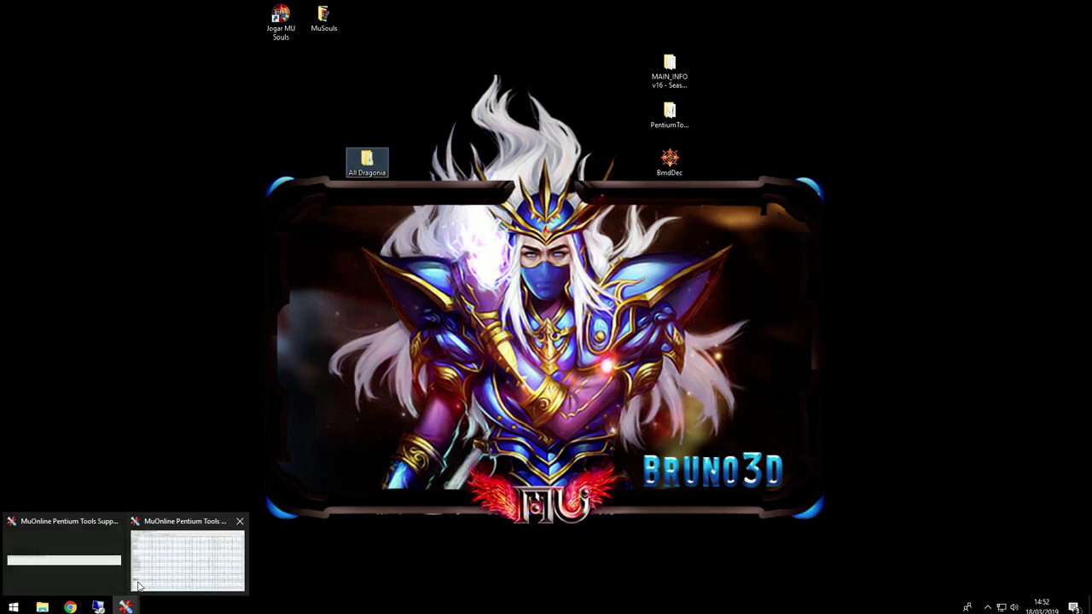
pyautogui.click(51, 554)
pyautogui.doubleClick(53, 486)
pyautogui.write('All Draconia')
pyautogui.press('BackSpace')
pyautogui.press('BackSpace')
pyautogui.press('BackSpace')
pyautogui.press('BackSpace')
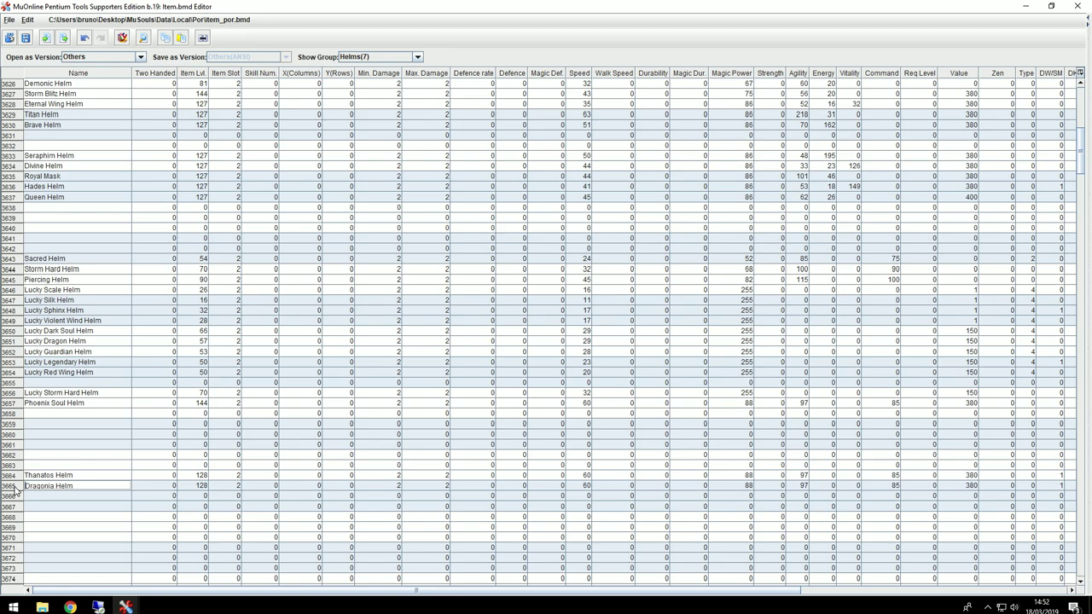
pyautogui.doubleClick(49, 485)
pyautogui.press('Up')
pyautogui.press('Down')
pyautogui.moveTo(15, 490)
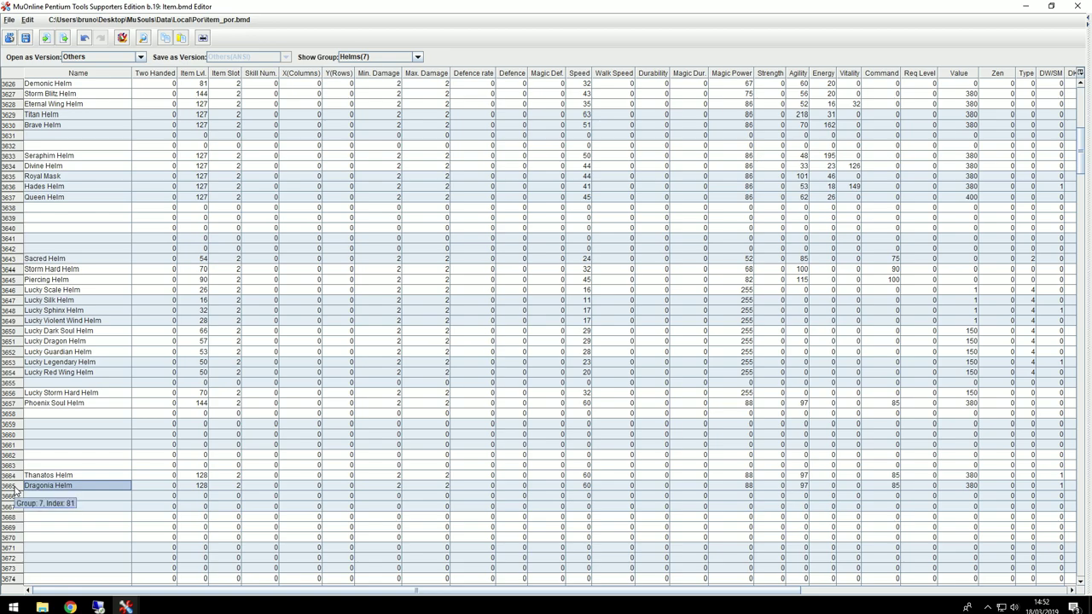
# Step: Show the Armors(8) group and paste Thanatos Armor's row into row 4177
pyautogui.click(417, 57)
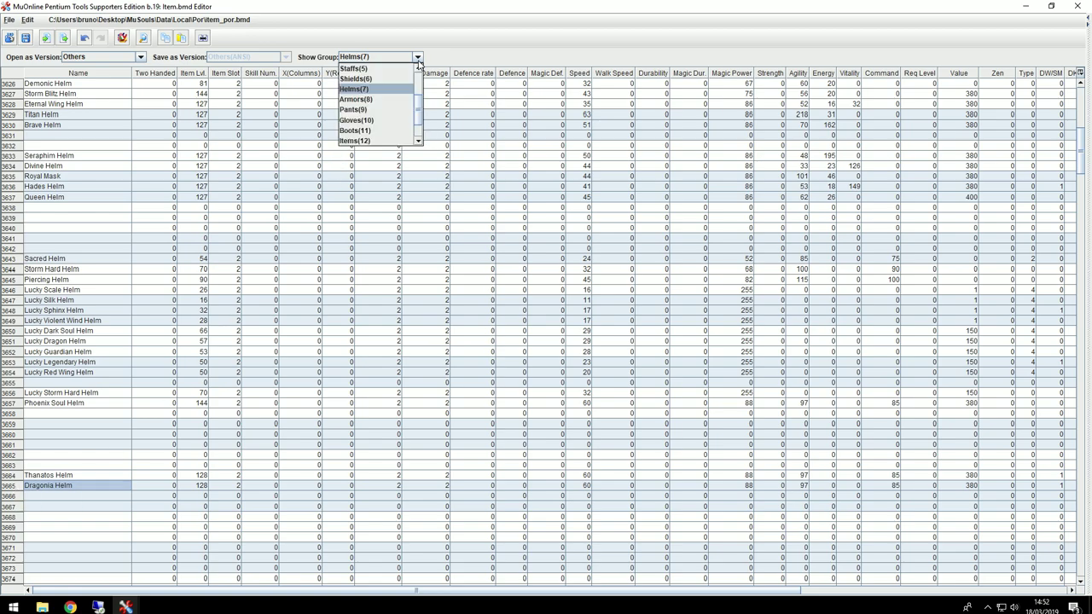
pyautogui.click(372, 101)
pyautogui.moveTo(29, 477); pyautogui.dragTo(1076, 482)
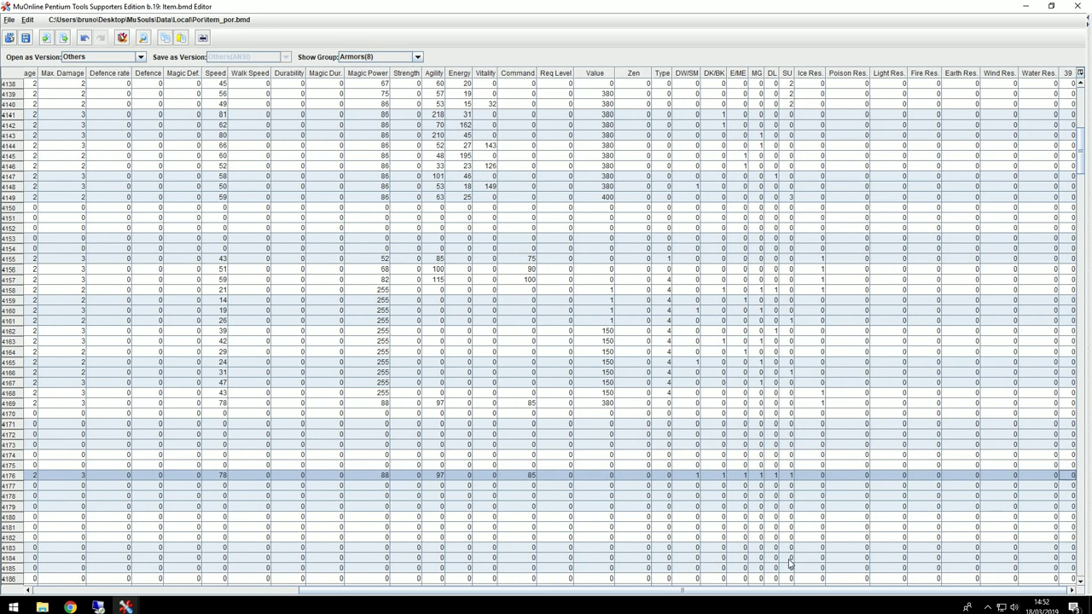
pyautogui.moveTo(341, 595); pyautogui.dragTo(77, 595)
pyautogui.click(47, 488)
pyautogui.hotkey('ctrl', 'v')
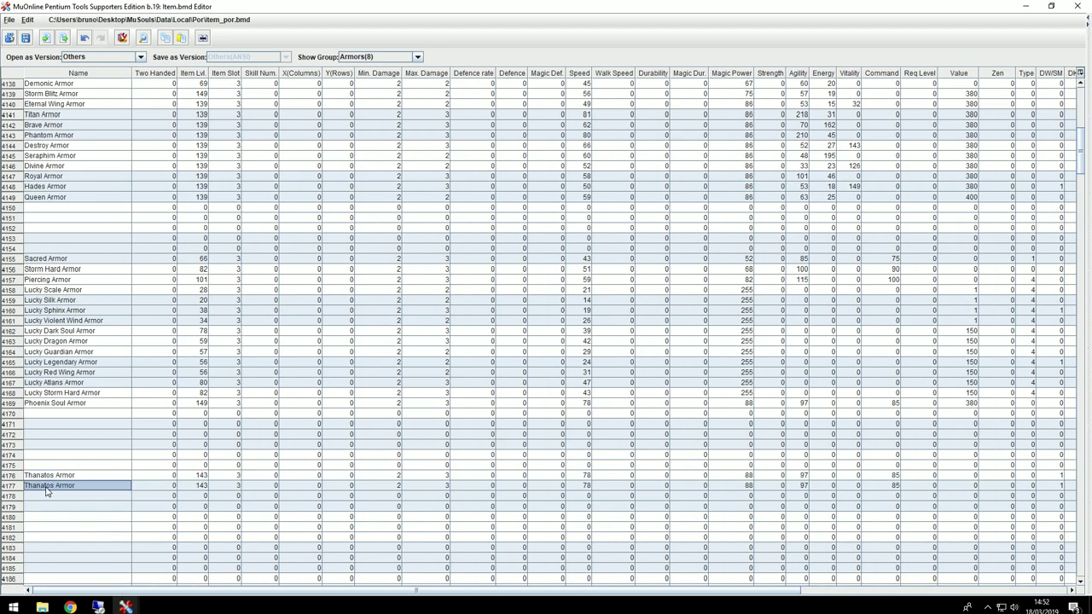
# Step: Rename row 4177's item from Thanatos Armor to Dragonia Armor
pyautogui.doubleClick(54, 489)
pyautogui.moveTo(54, 489); pyautogui.dragTo(11, 486)
pyautogui.press('BackSpace')
pyautogui.write('dRAGONIA')
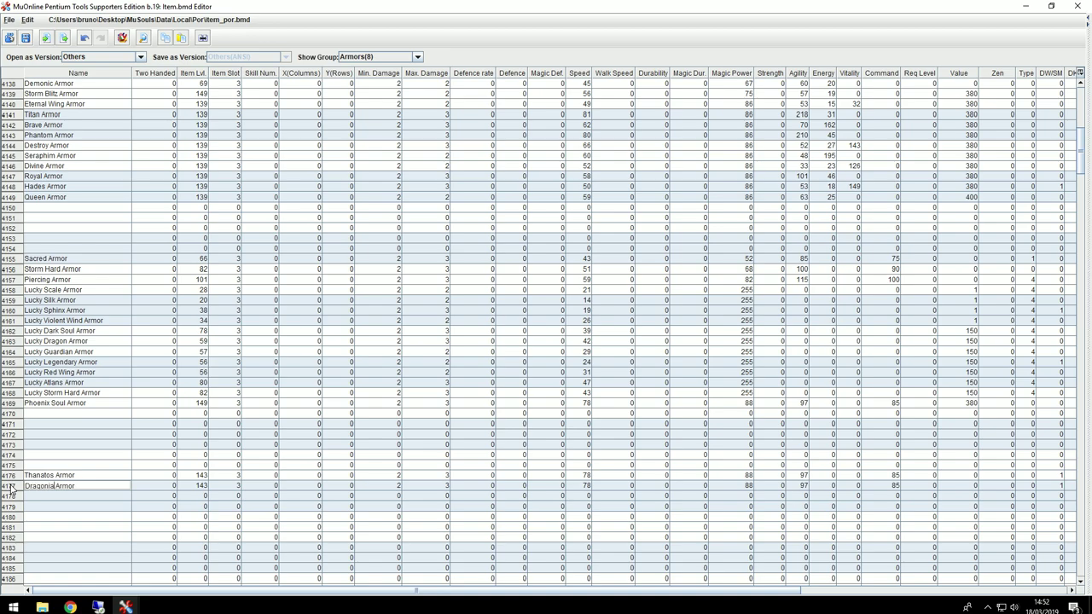
pyautogui.click(60, 477)
pyautogui.click(75, 485)
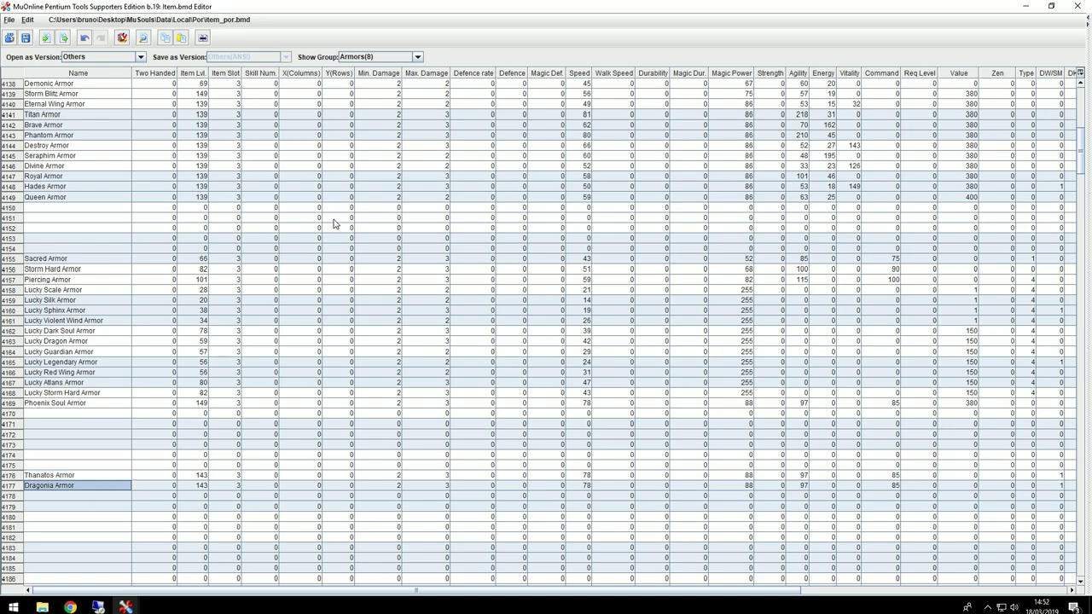
pyautogui.click(417, 55)
# Step: In the Pants(9) group, add Dragonia Pants at row 4689 copied from Thanatos Pants
pyautogui.click(375, 111)
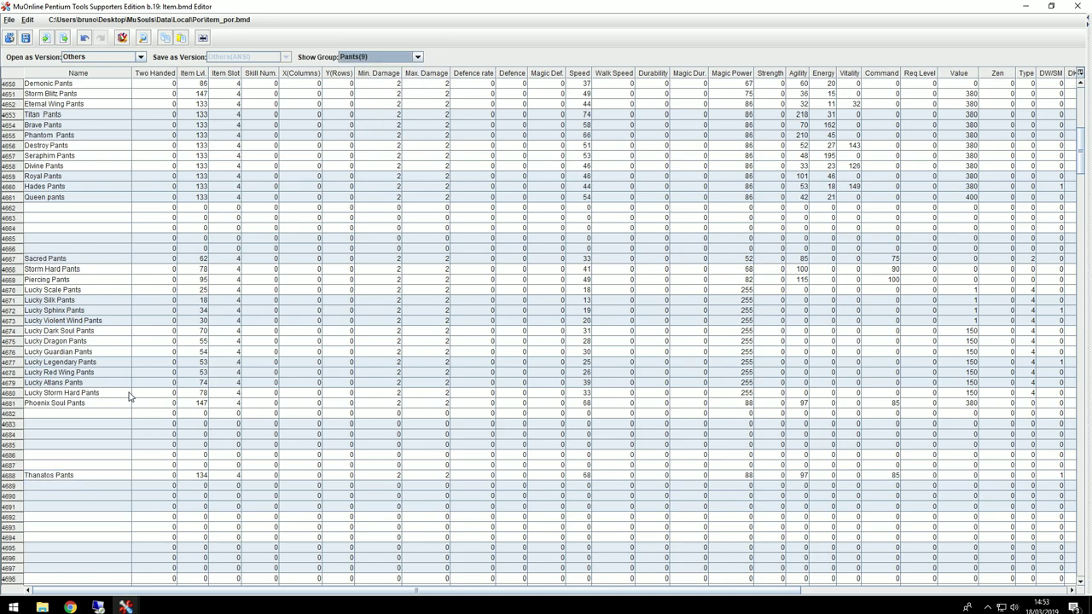
pyautogui.moveTo(36, 478); pyautogui.dragTo(1073, 482)
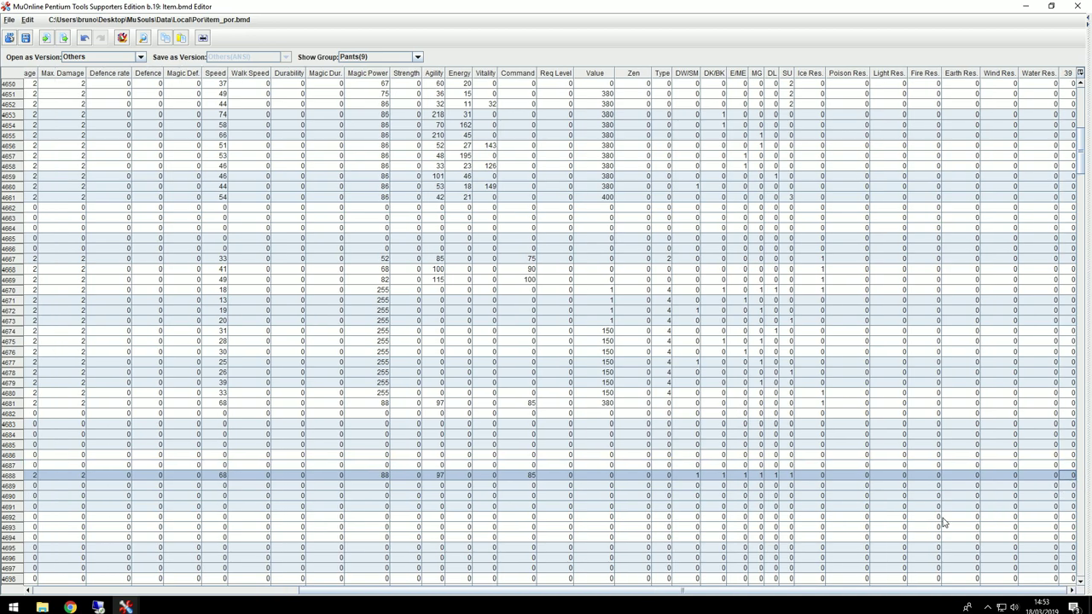
pyautogui.moveTo(440, 590); pyautogui.dragTo(171, 590)
pyautogui.click(47, 491)
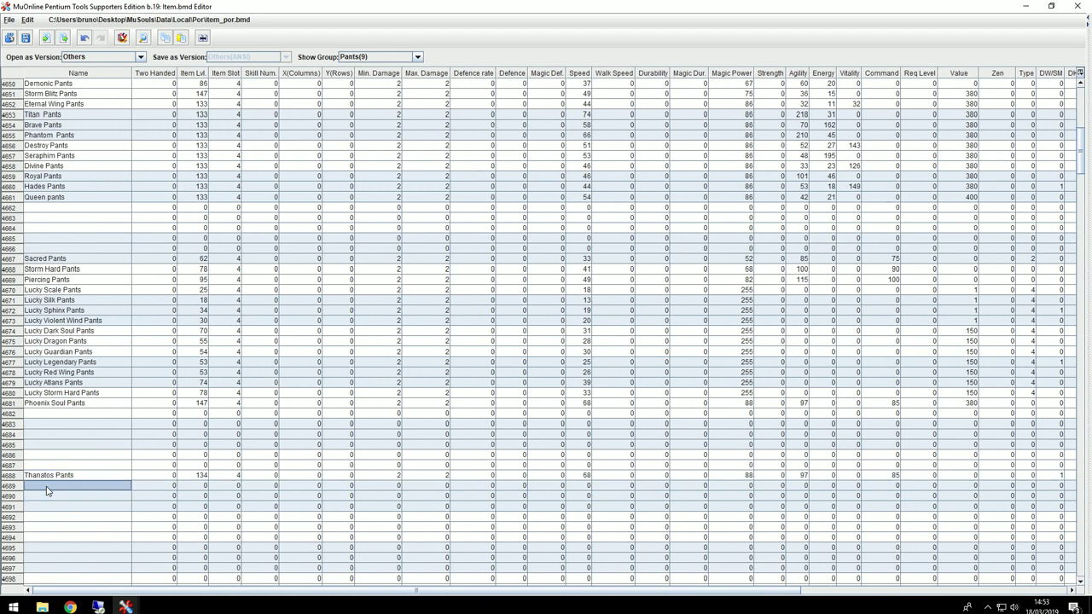
pyautogui.doubleClick(55, 486)
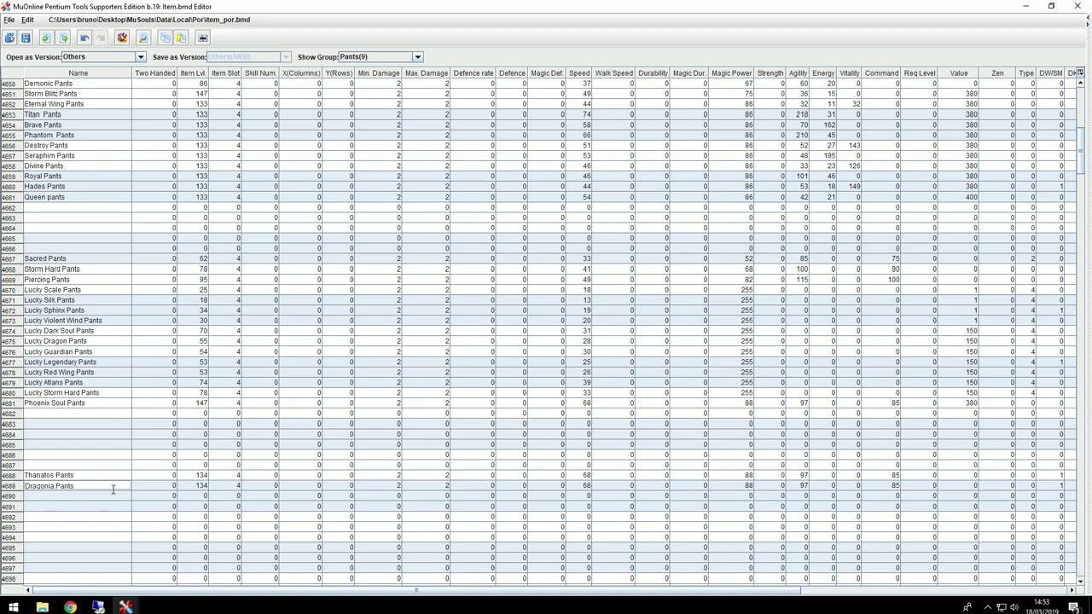
pyautogui.press('Return')
# Step: In the Gloves(10) group, paste Thanatos Gloves into row 5201 and name it Dragonia Gloves
pyautogui.click(418, 56)
pyautogui.click(394, 122)
pyautogui.moveTo(65, 477); pyautogui.dragTo(1087, 482)
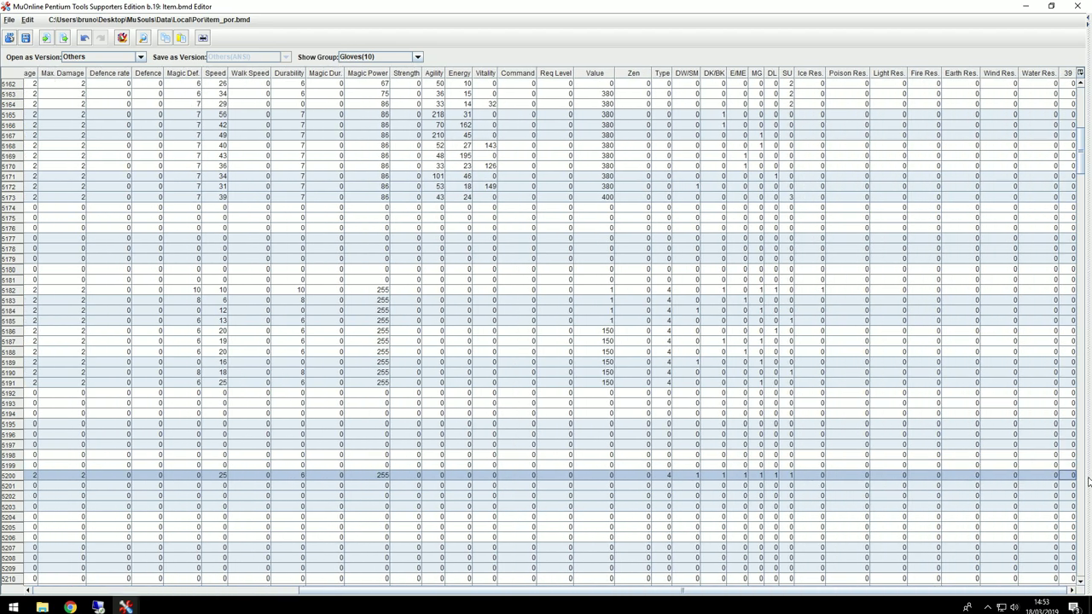
pyautogui.moveTo(429, 603); pyautogui.dragTo(130, 603)
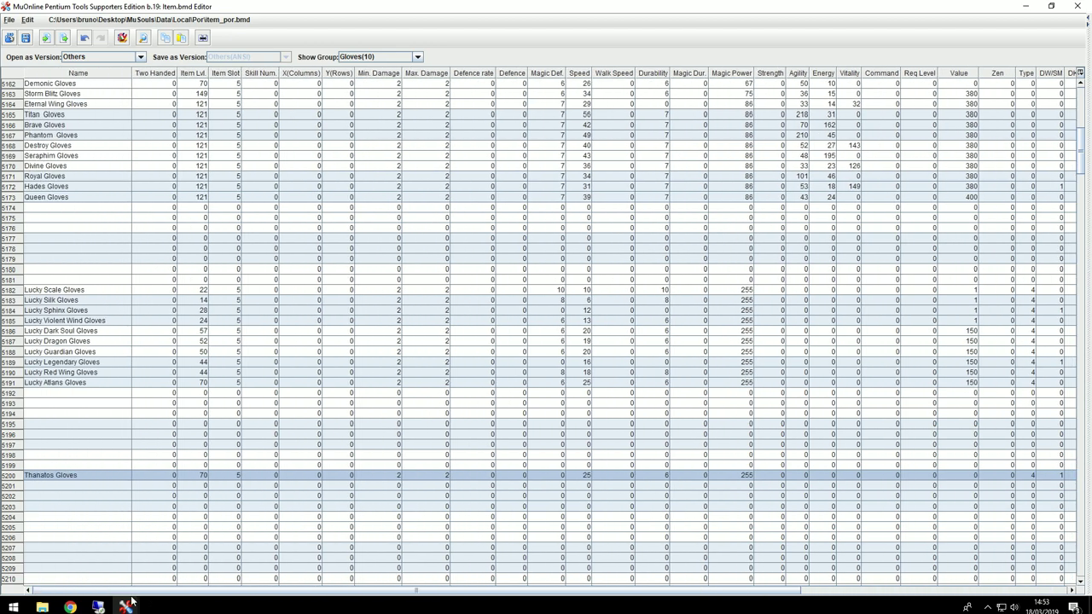
pyautogui.click(47, 489)
pyautogui.hotkey('ctrl', 'v')
pyautogui.write('Drago')
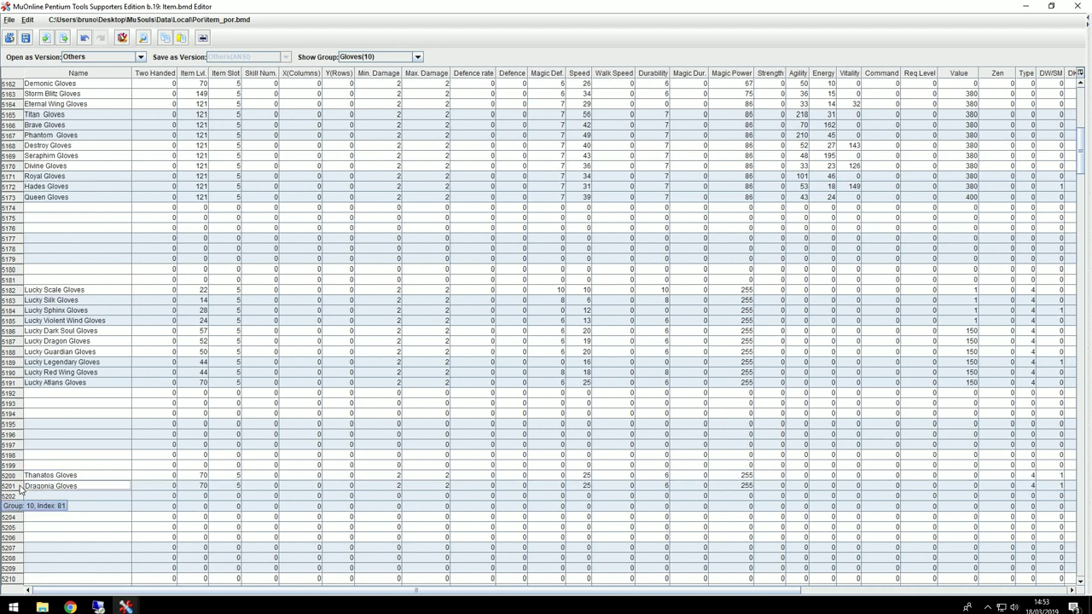
pyautogui.write('nia')
pyautogui.press('Return')
# Step: In the Boots(11) group, paste Thanatos Boots into row 5713 and rename it Dragonia Boots
pyautogui.click(417, 57)
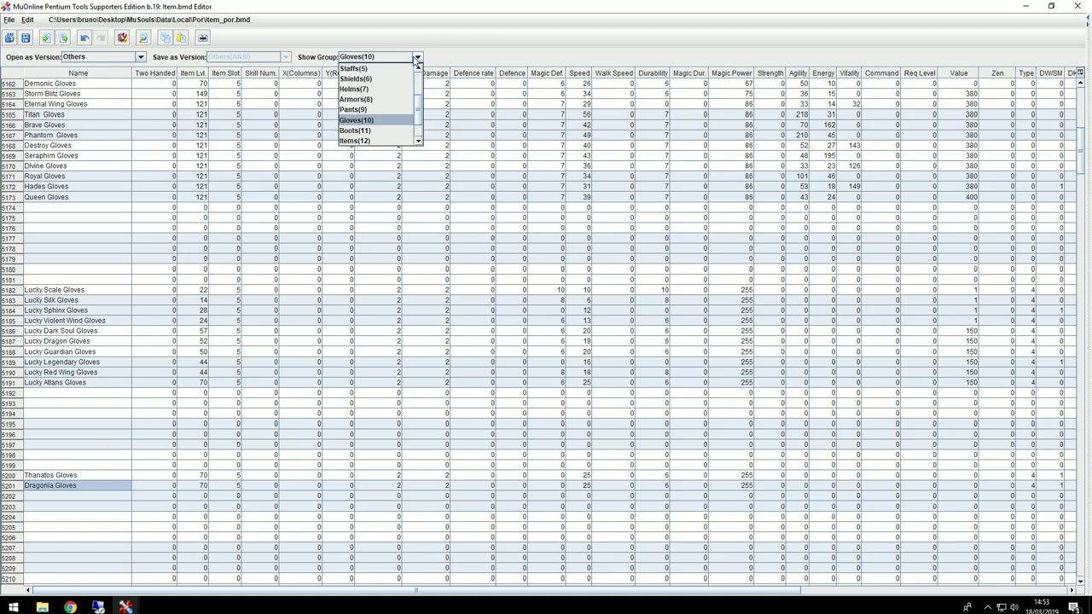
pyautogui.click(380, 131)
pyautogui.moveTo(53, 485); pyautogui.dragTo(1083, 483)
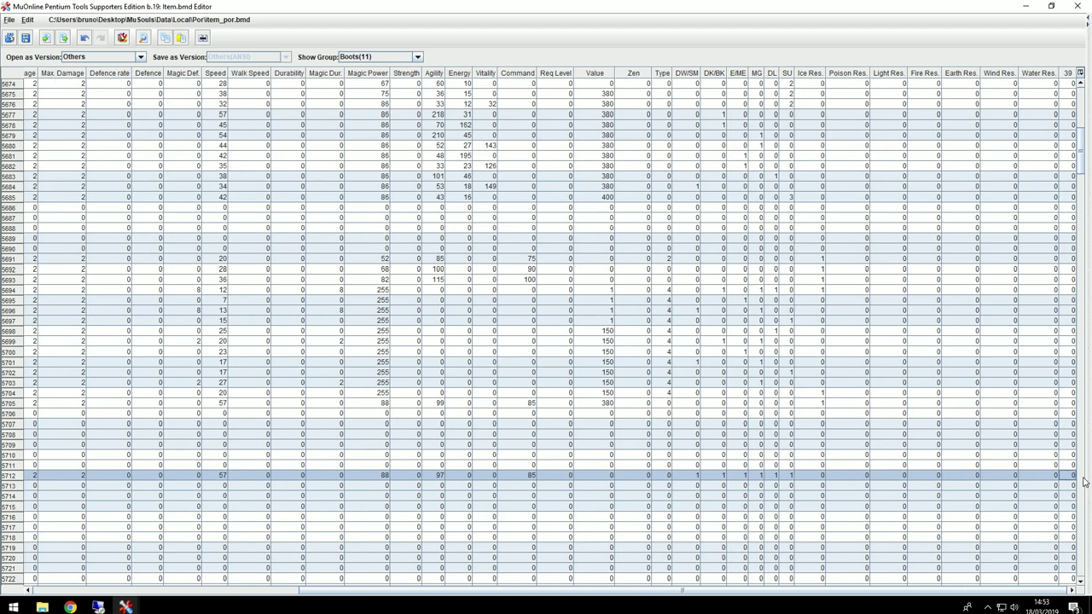
pyautogui.click(173, 590)
pyautogui.click(40, 492)
pyautogui.hotkey('ctrl', 'v')
pyautogui.click(55, 488)
pyautogui.moveTo(54, 488); pyautogui.dragTo(11, 489)
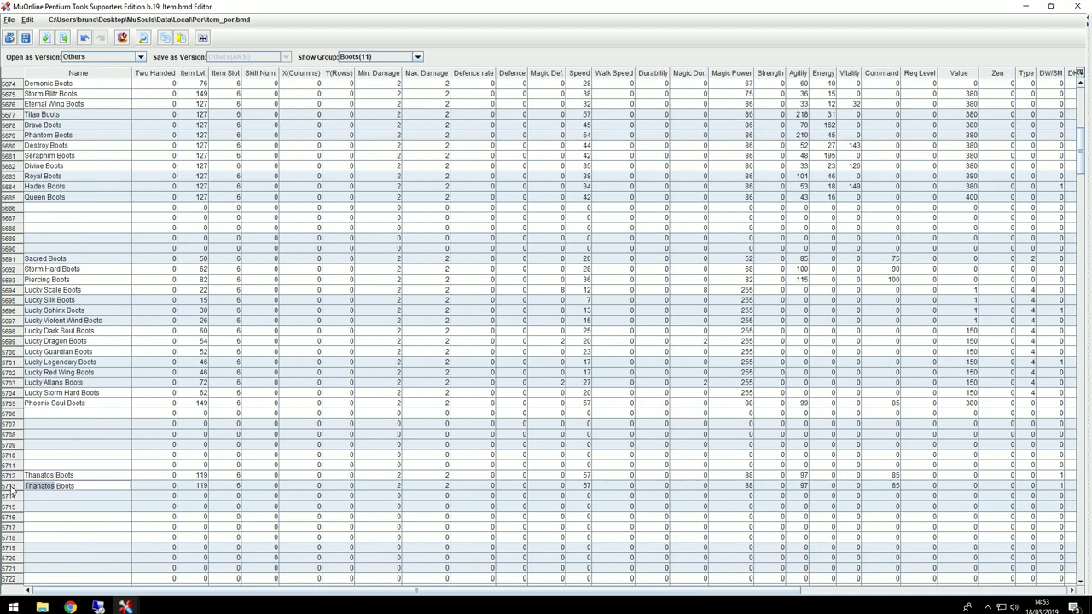
pyautogui.write('Dragoni')
# Step: Switch the group filter back to Helms(7)
pyautogui.click(417, 56)
pyautogui.click(400, 141)
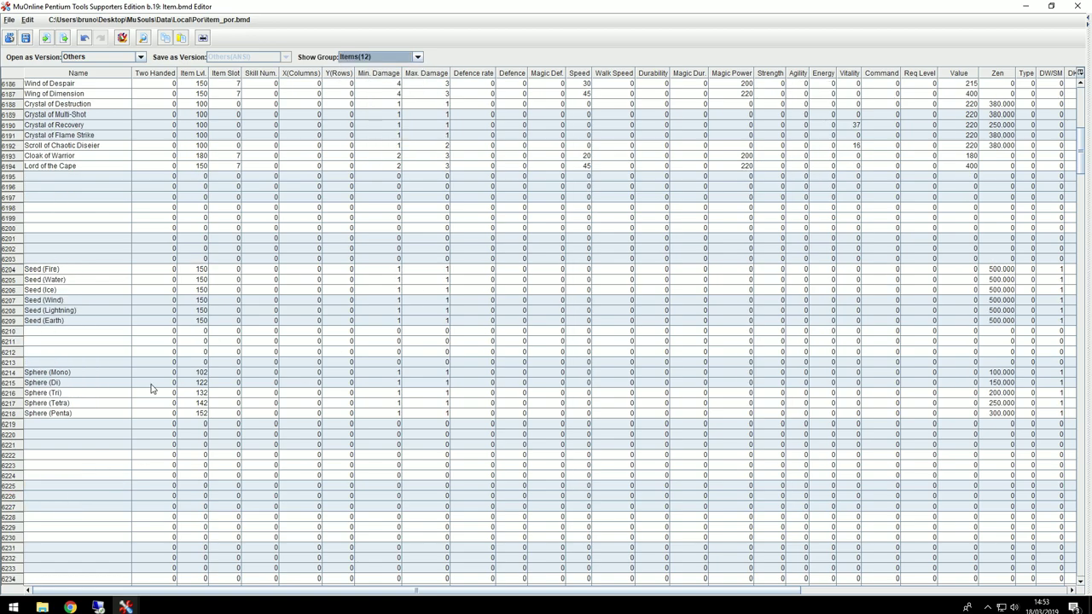
pyautogui.click(417, 56)
pyautogui.click(376, 90)
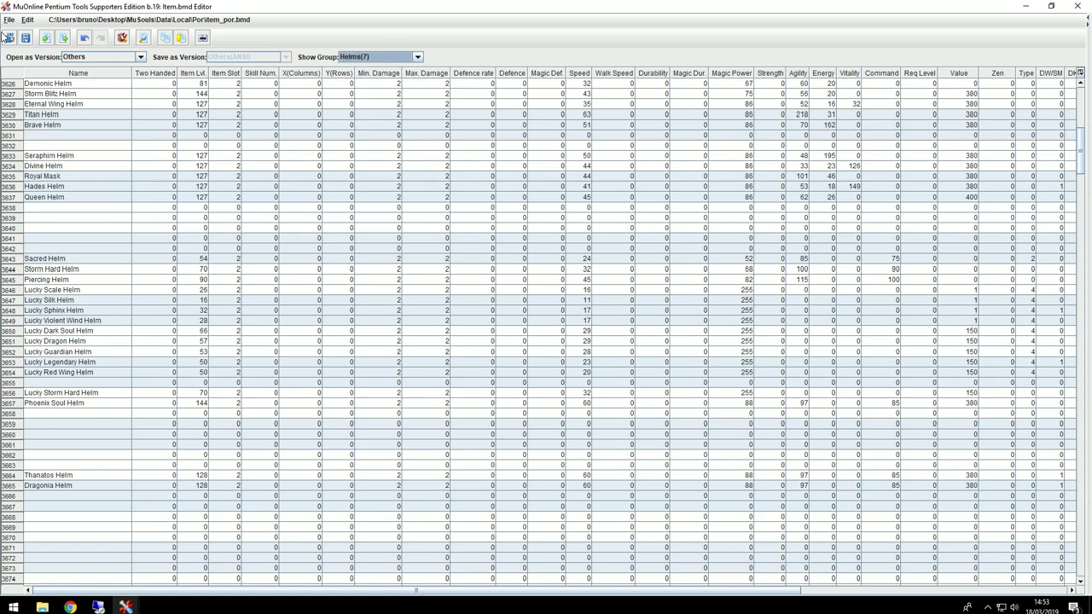
pyautogui.click(25, 39)
# Step: Save over item_por.bmd, then save a copy as item_eng.bmd in Local\Eng
pyautogui.click(447, 307)
pyautogui.click(600, 389)
pyautogui.click(25, 39)
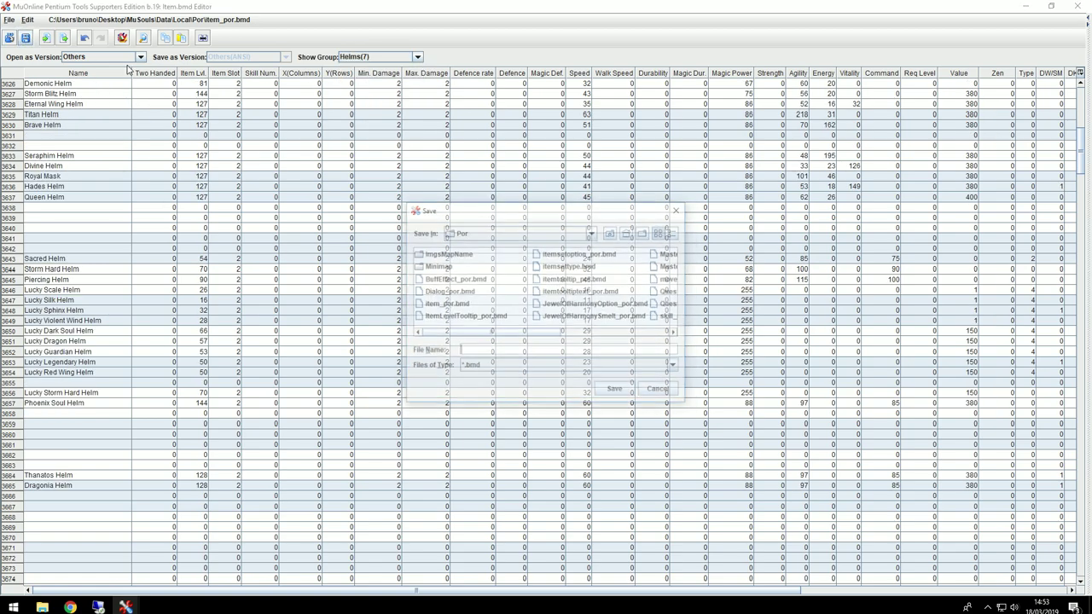
pyautogui.click(611, 232)
pyautogui.doubleClick(436, 256)
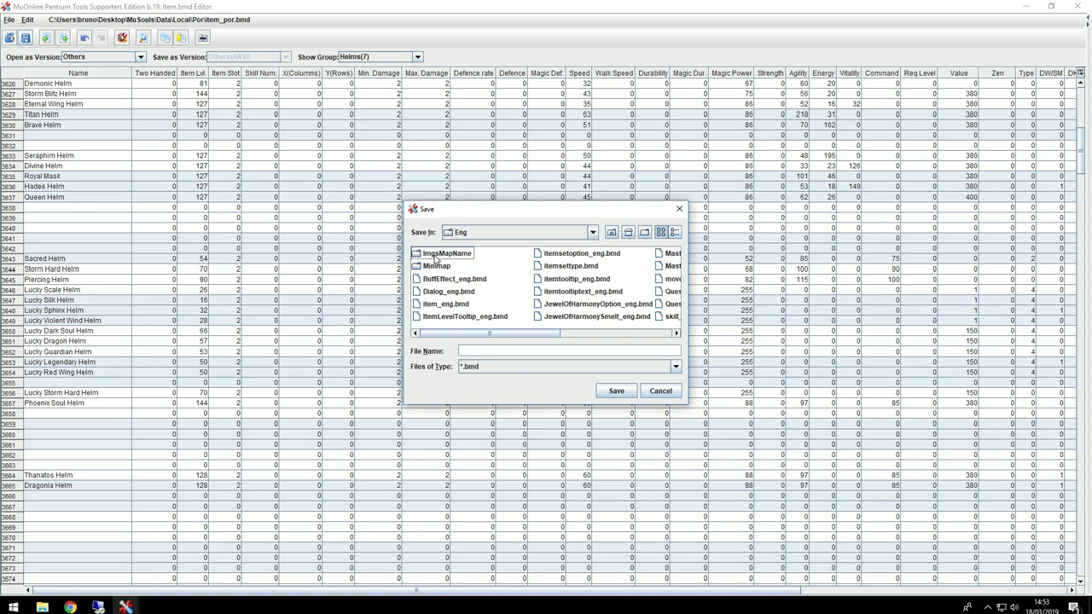
pyautogui.click(437, 305)
pyautogui.click(616, 390)
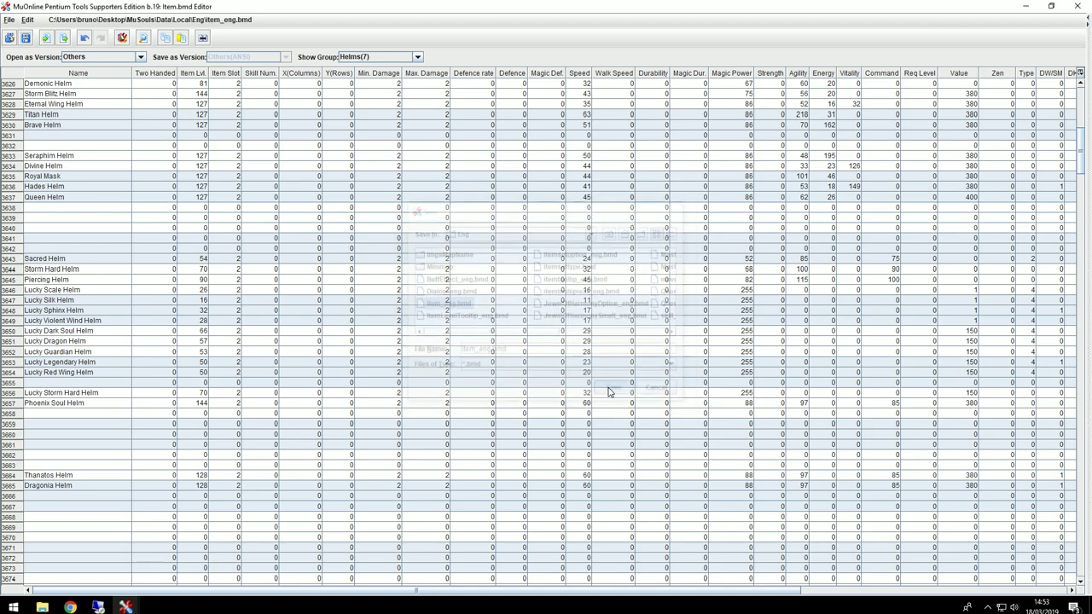
# Step: Save another copy as item_spn.bmd in Local\Spn and minimize the editor
pyautogui.click(25, 38)
pyautogui.click(610, 232)
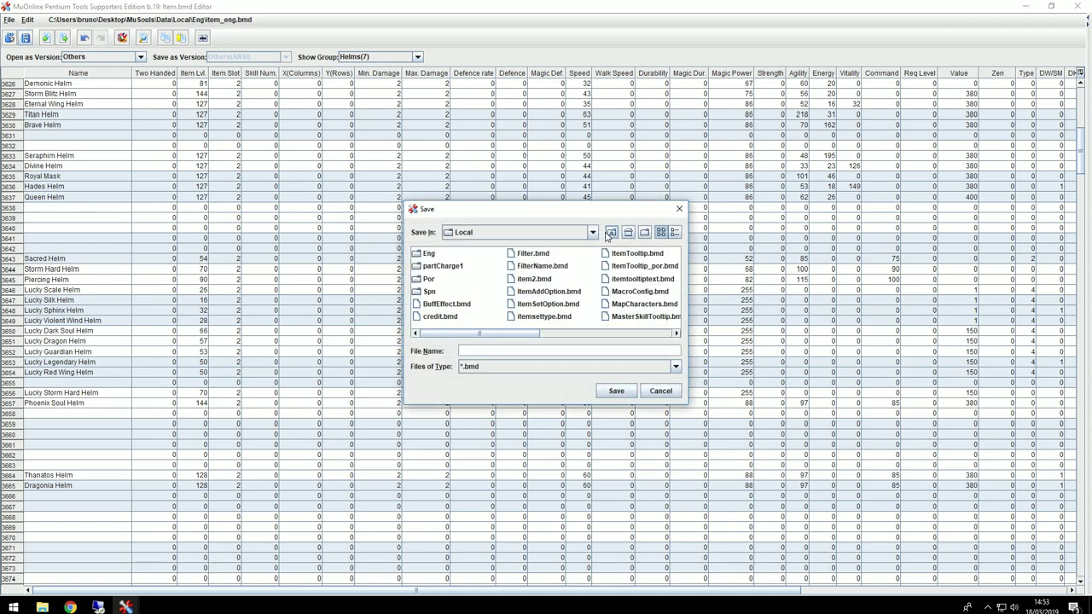
pyautogui.doubleClick(435, 291)
pyautogui.click(441, 304)
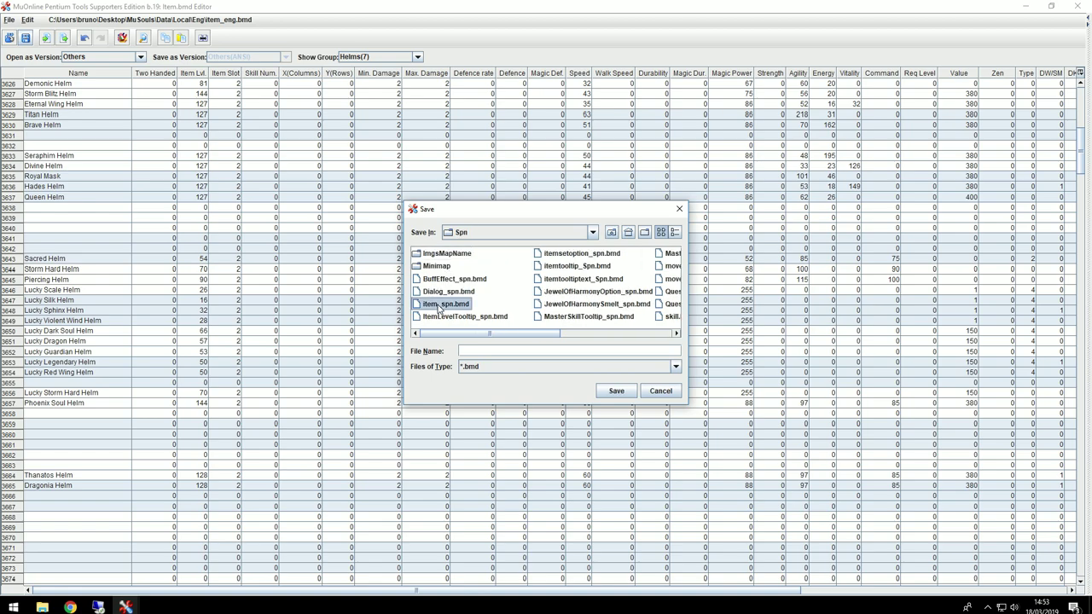
pyautogui.click(598, 394)
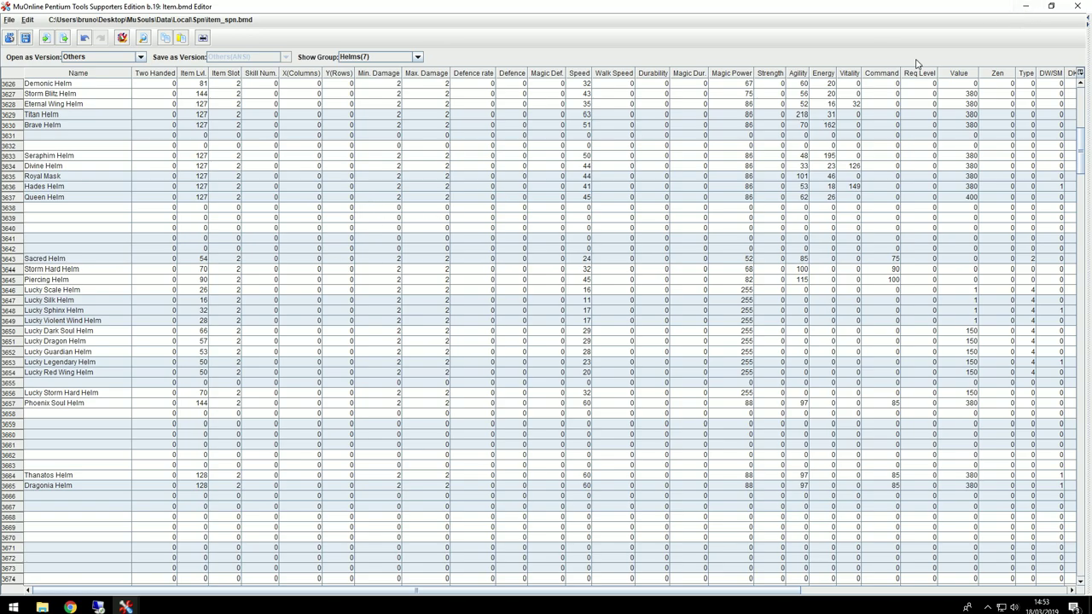
pyautogui.click(1025, 6)
# Step: Copy all seven files from All Dragonia\Set dragonia82
pyautogui.doubleClick(367, 162)
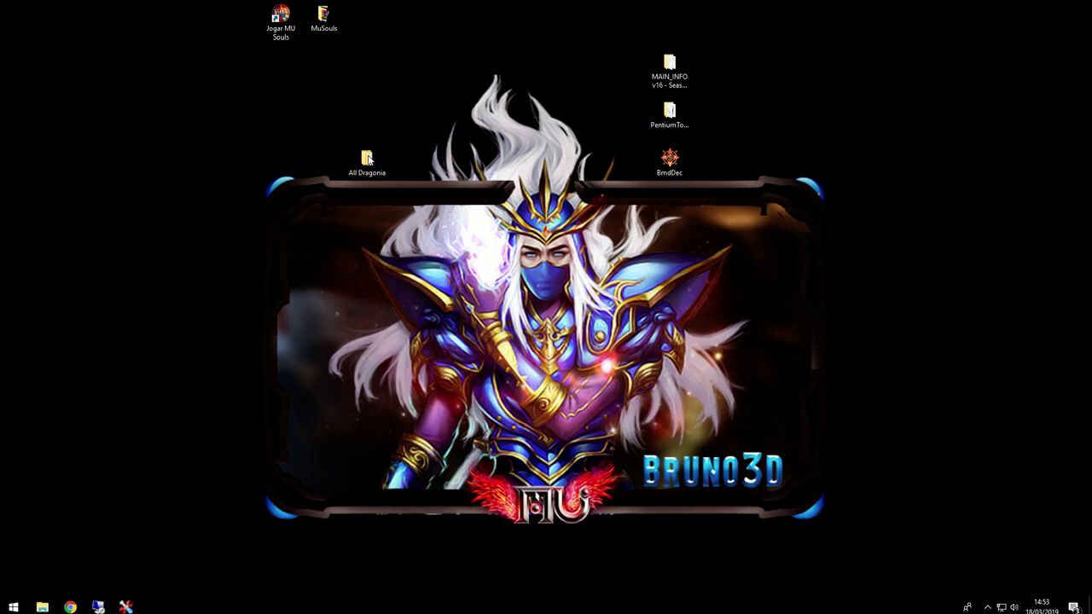
pyautogui.moveTo(219, 17); pyautogui.dragTo(583, 173)
pyautogui.doubleClick(504, 233)
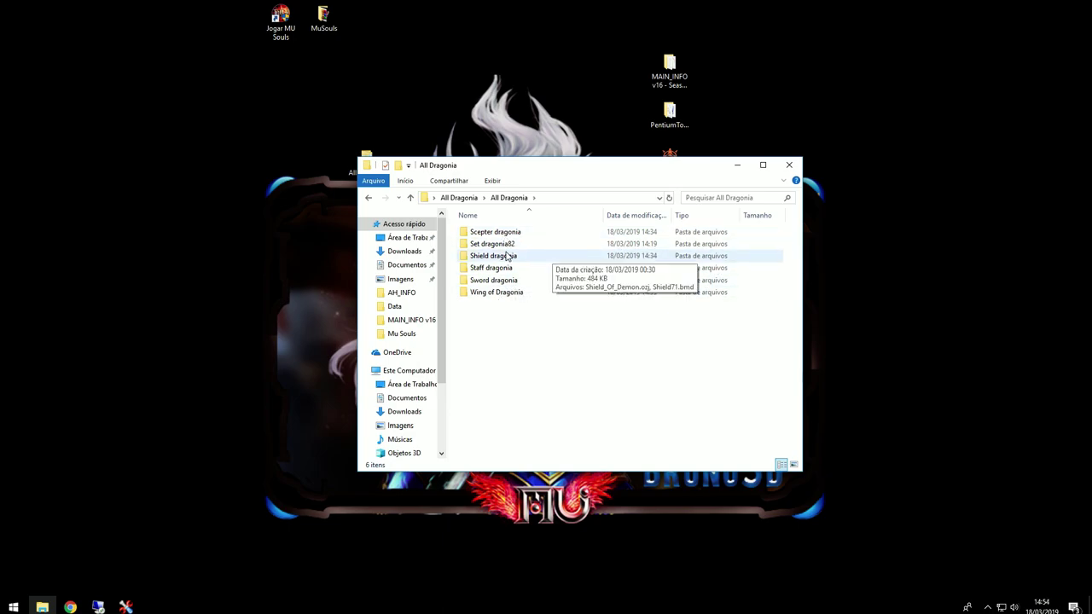
pyautogui.doubleClick(513, 245)
pyautogui.moveTo(528, 160); pyautogui.dragTo(482, 236)
pyautogui.hotkey('ctrl', 'a')
pyautogui.click(445, 428)
pyautogui.click(452, 317)
pyautogui.click(460, 329)
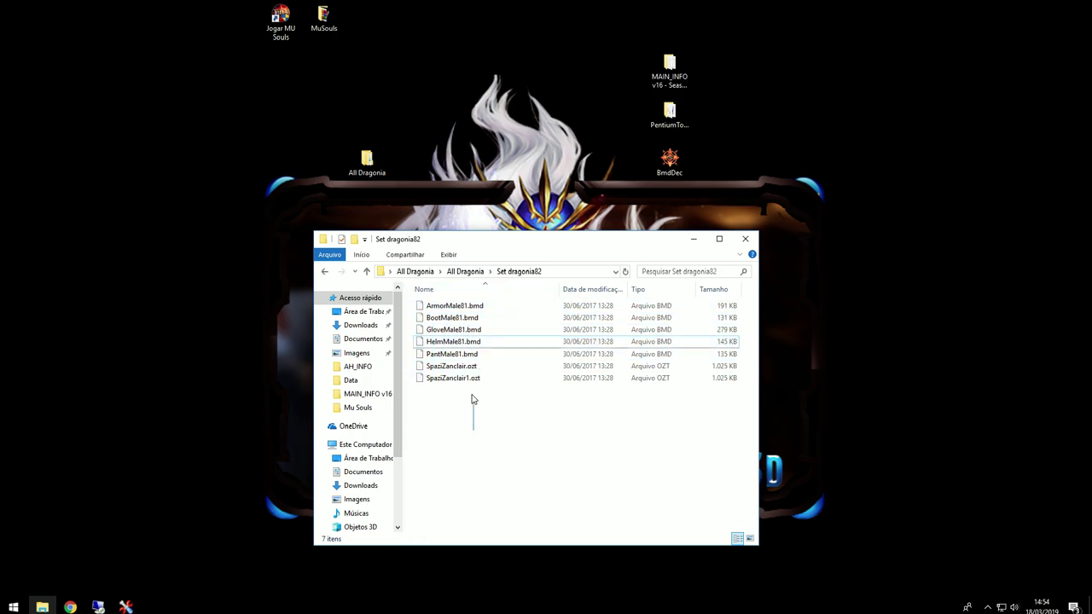
pyautogui.moveTo(475, 422); pyautogui.dragTo(431, 307)
pyautogui.rightClick(433, 306)
pyautogui.click(477, 456)
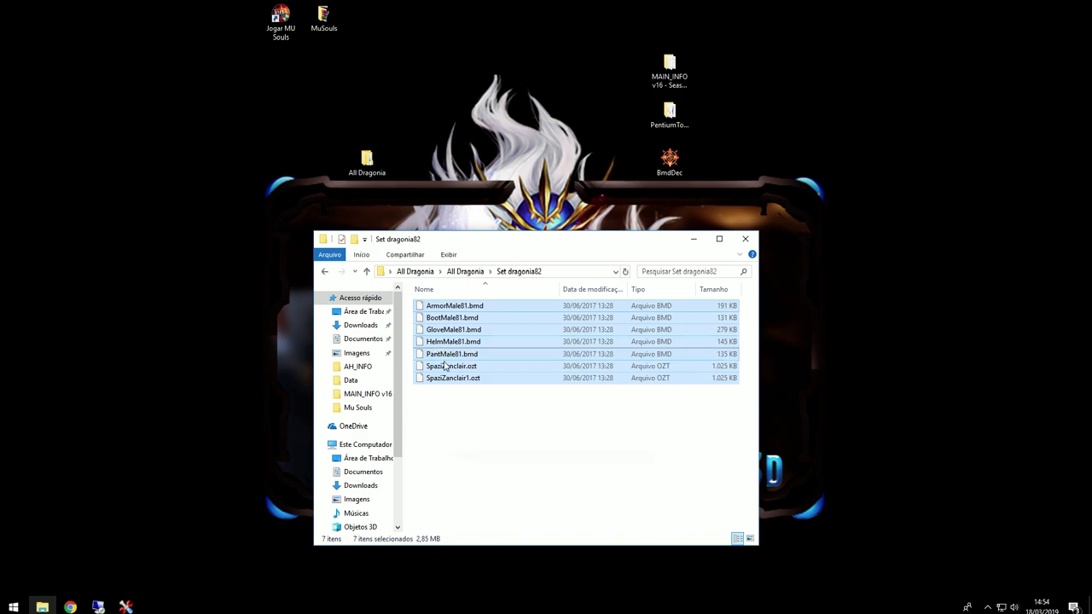
# Step: Paste the seven Set dragonia82 files into MuSouls\Data\Player
pyautogui.moveTo(483, 249); pyautogui.dragTo(518, 251)
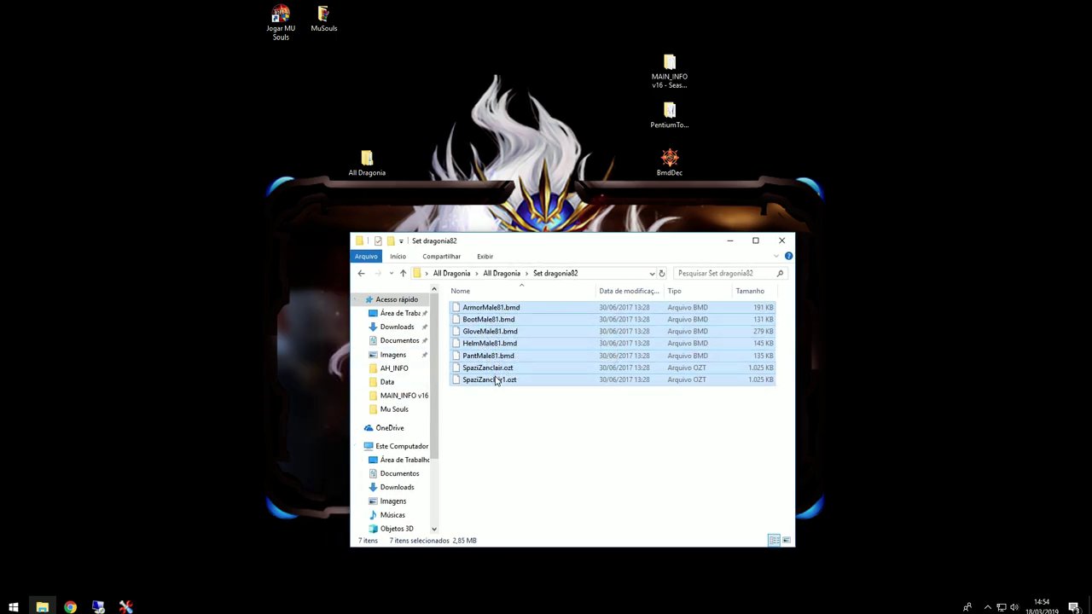
pyautogui.moveTo(536, 248); pyautogui.dragTo(484, 213)
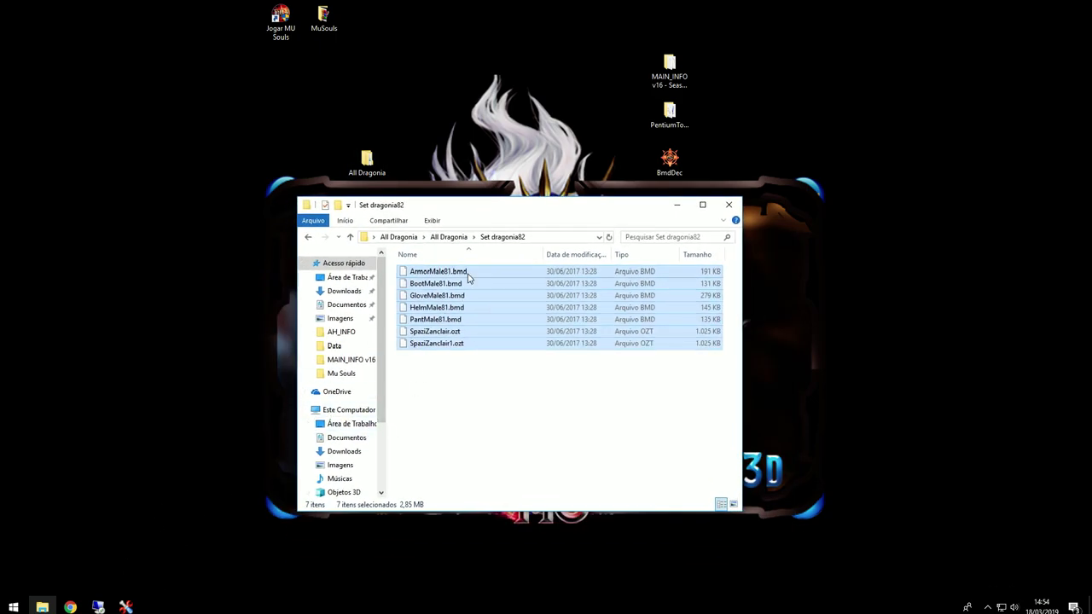
pyautogui.moveTo(490, 213); pyautogui.dragTo(355, 248)
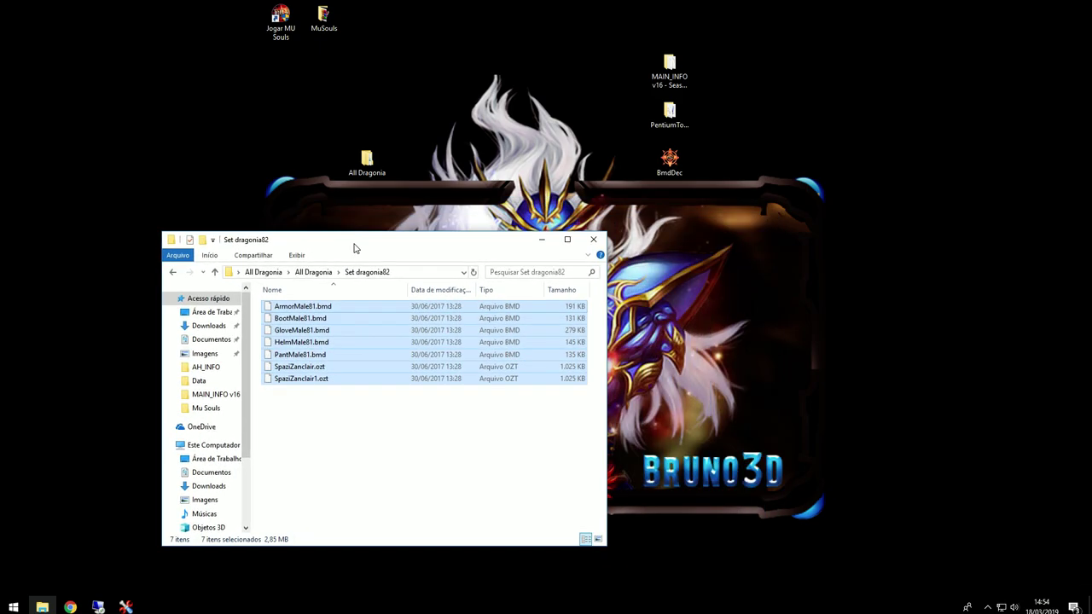
pyautogui.click(325, 26)
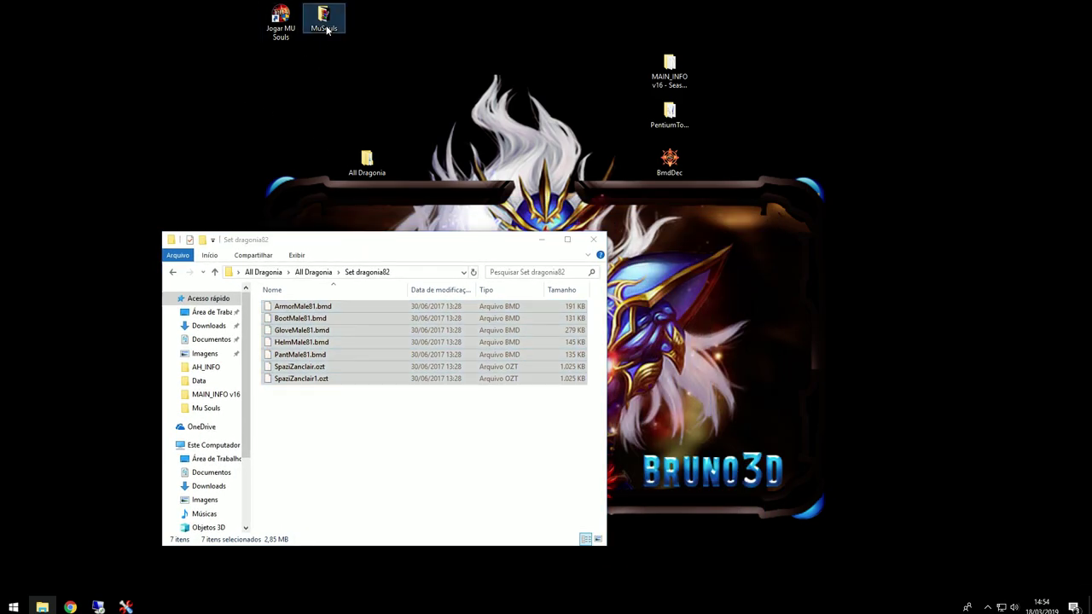
pyautogui.doubleClick(325, 26)
pyautogui.moveTo(312, 249); pyautogui.dragTo(639, 193)
pyautogui.doubleClick(597, 257)
pyautogui.press('p')
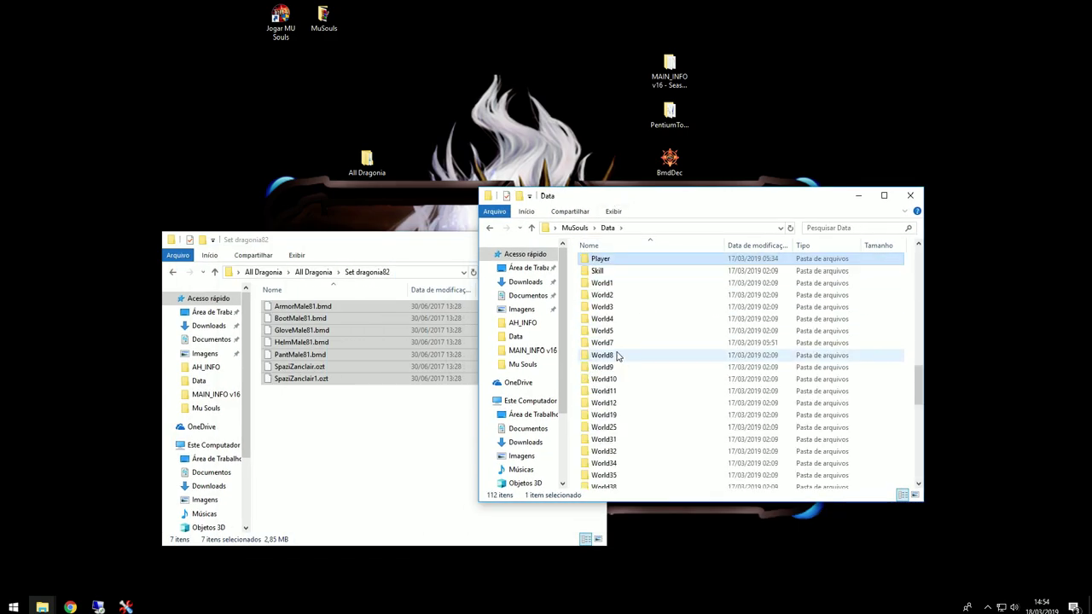
pyautogui.press('Return')
pyautogui.hotkey('ctrl', 'v')
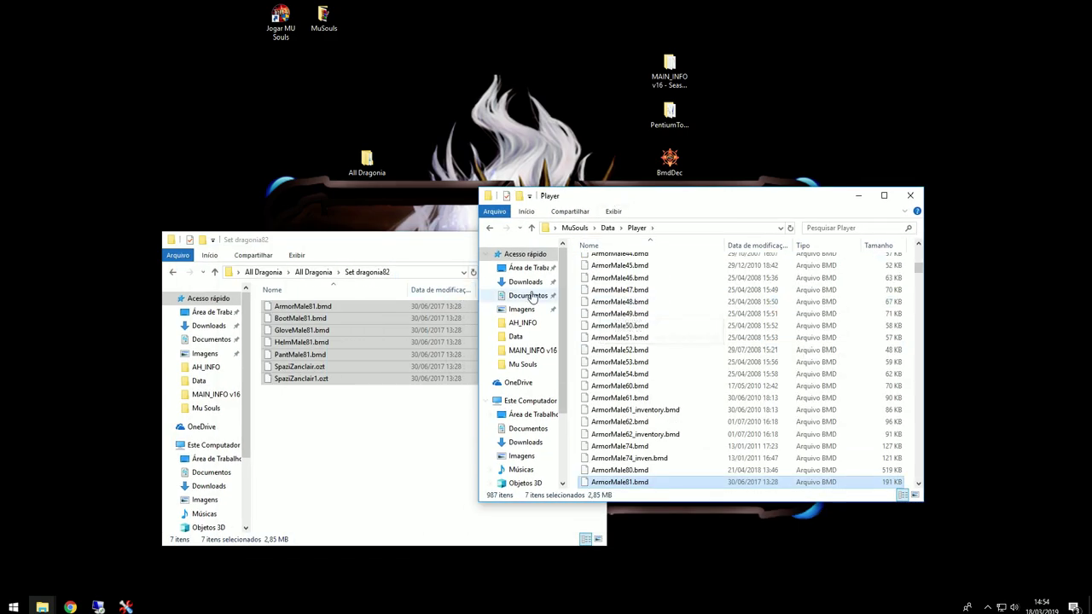
pyautogui.scroll(-10, 680, 427)
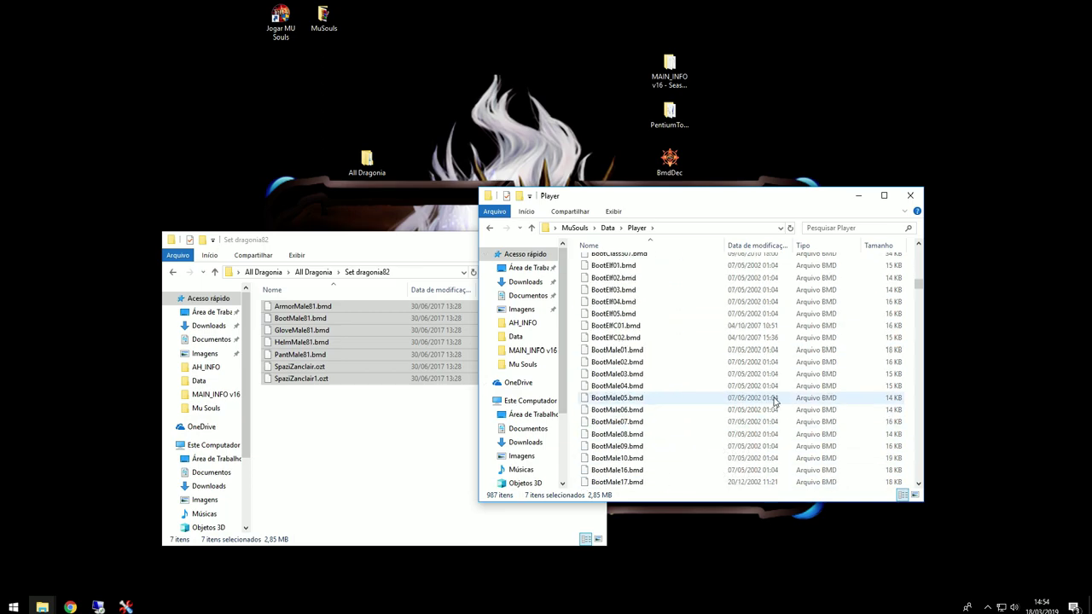
pyautogui.moveTo(916, 301); pyautogui.dragTo(913, 388)
pyautogui.click(575, 227)
pyautogui.moveTo(678, 202); pyautogui.dragTo(362, 167)
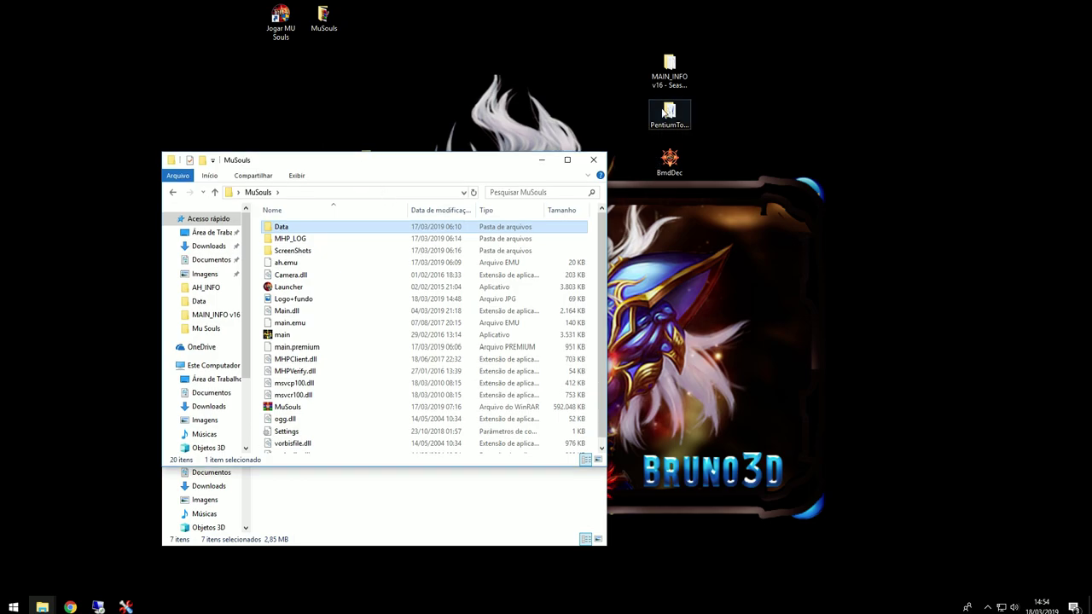
# Step: Open the CustomItem file from MAIN_INFO's GetMainInfo-Premium folder in Notepad
pyautogui.moveTo(503, 164); pyautogui.dragTo(719, 167)
pyautogui.doubleClick(670, 68)
pyautogui.scroll(-2, 657, 359)
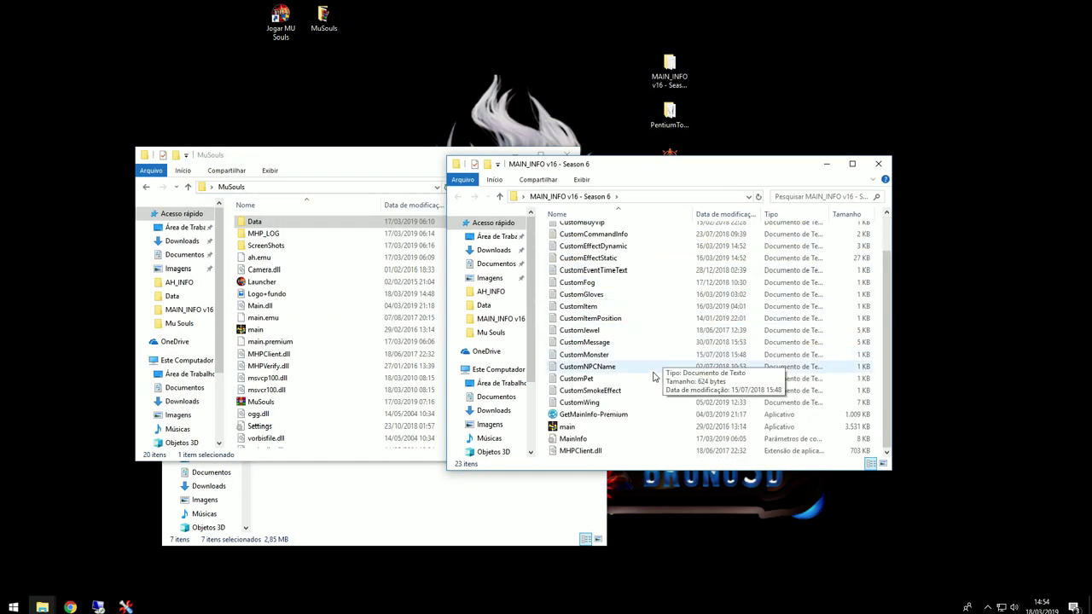
pyautogui.click(592, 415)
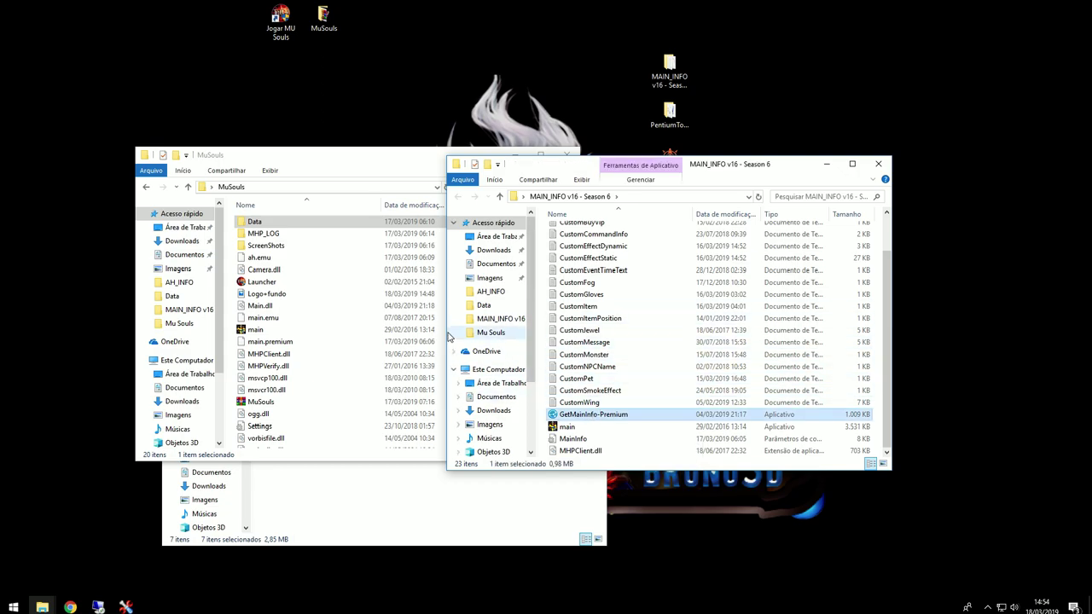
pyautogui.doubleClick(580, 306)
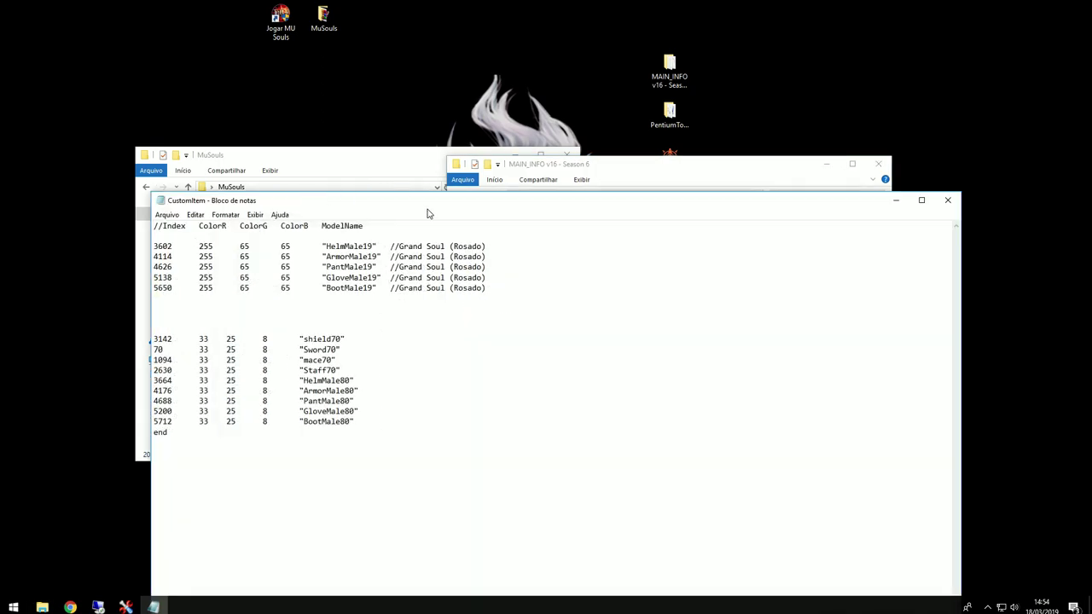
pyautogui.moveTo(429, 209); pyautogui.dragTo(712, 174)
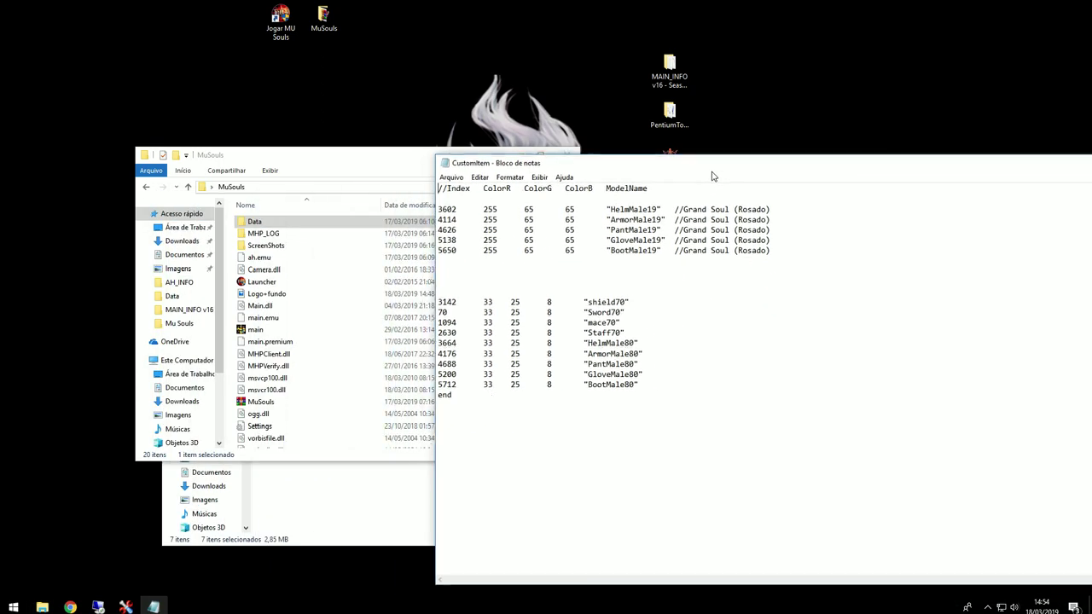
# Step: Paste the five HelmMale80–BootMale80 lines below the 5712 entry and rename the helm model HelmMale81
pyautogui.click(641, 386)
pyautogui.press('Return')
pyautogui.press('Return')
pyautogui.press('Return')
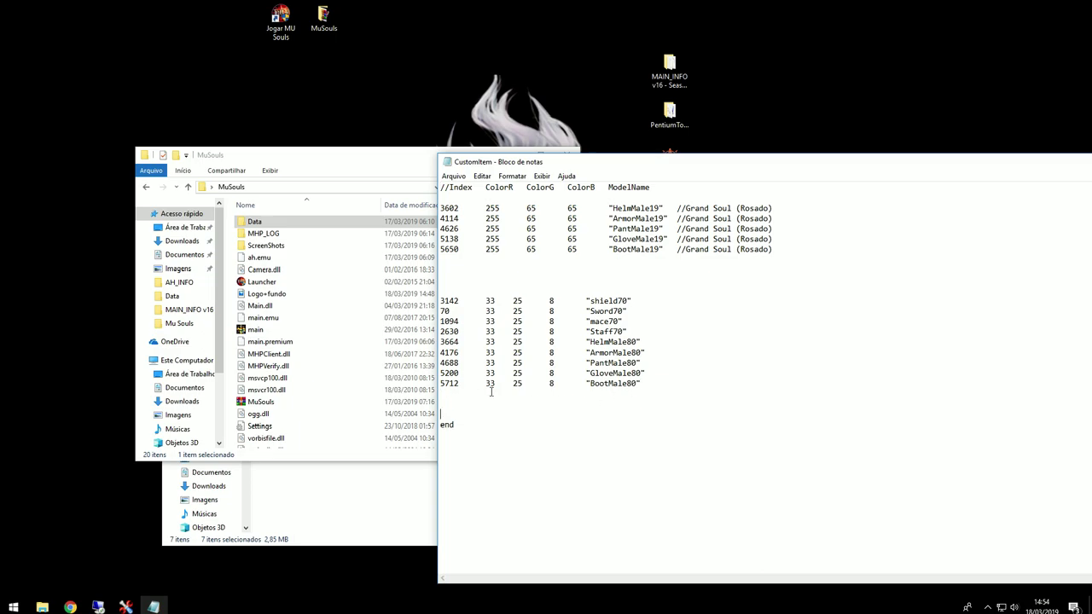
pyautogui.moveTo(644, 385); pyautogui.dragTo(441, 343)
pyautogui.hotkey('ctrl', 'c')
pyautogui.click(491, 395)
pyautogui.hotkey('ctrl', 'v')
pyautogui.click(638, 413)
pyautogui.press('BackSpace')
pyautogui.write('1')
pyautogui.press('Down')
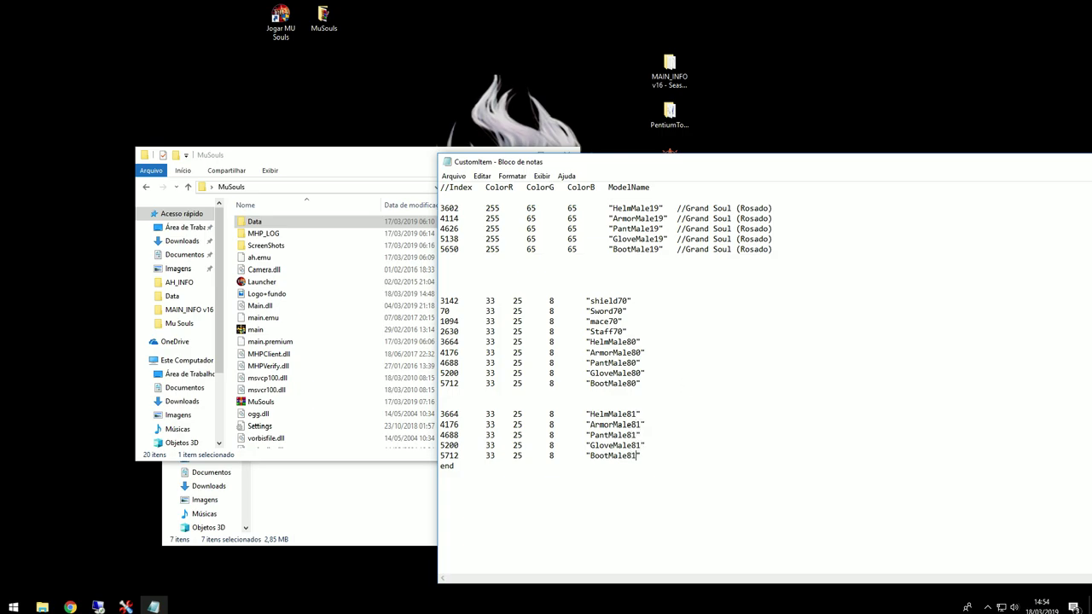
# Step: Replace colour 33 25 8 with 10 10 10 on all five new entries
pyautogui.moveTo(553, 414); pyautogui.dragTo(488, 415)
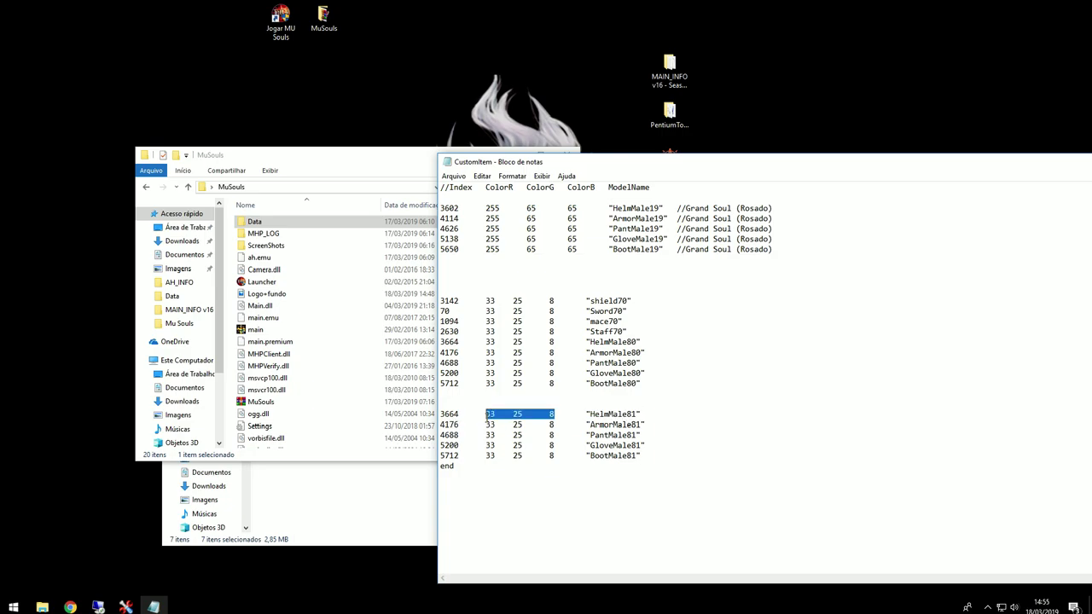
pyautogui.press('BackSpace')
pyautogui.write('10    10      10')
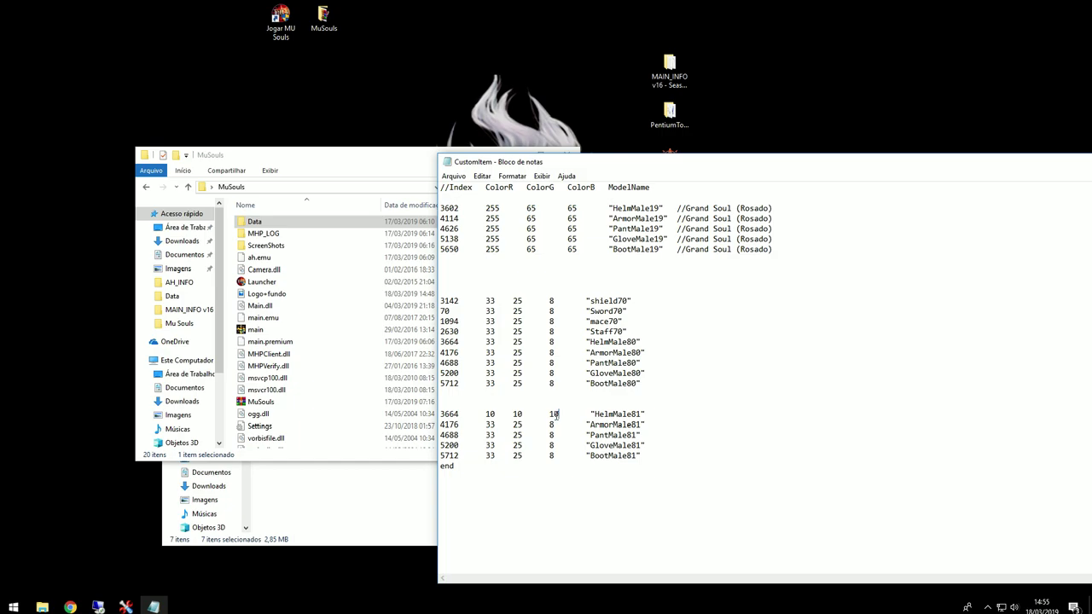
pyautogui.moveTo(559, 414); pyautogui.dragTo(485, 414)
pyautogui.hotkey('ctrl', 'c')
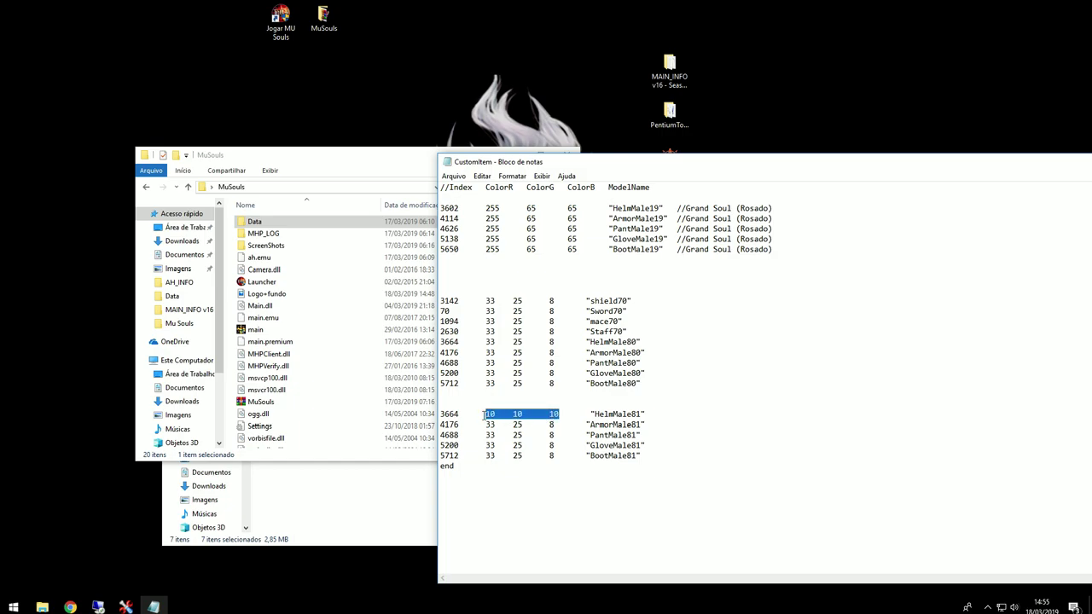
pyautogui.moveTo(552, 424); pyautogui.dragTo(556, 455)
pyautogui.hotkey('ctrl', 'v')
pyautogui.hotkey('ctrl', 'v')
pyautogui.hotkey('ctrl', 'v')
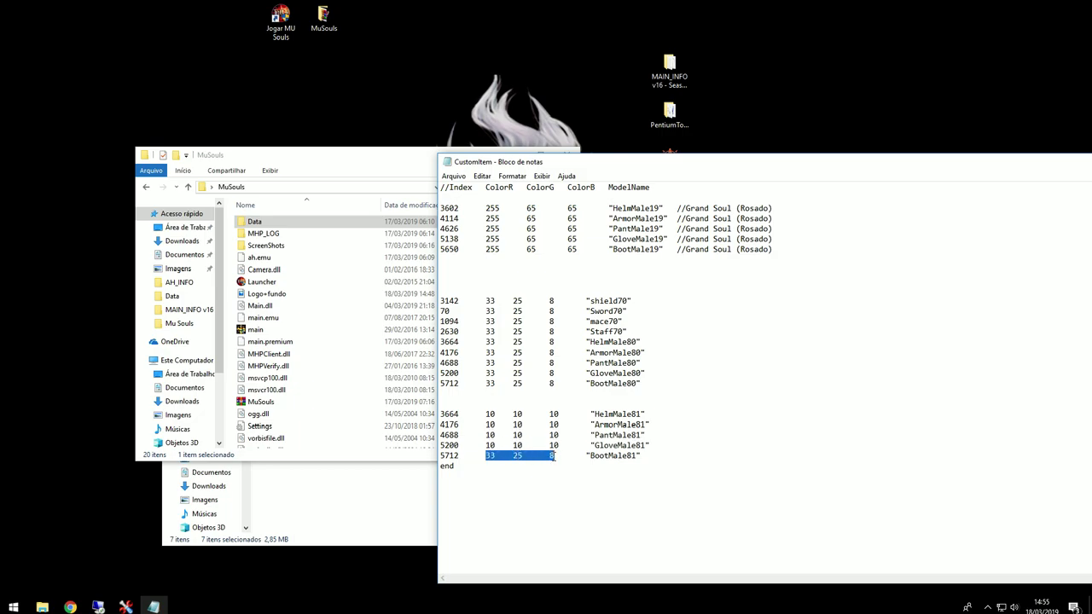
pyautogui.hotkey('ctrl', 'v')
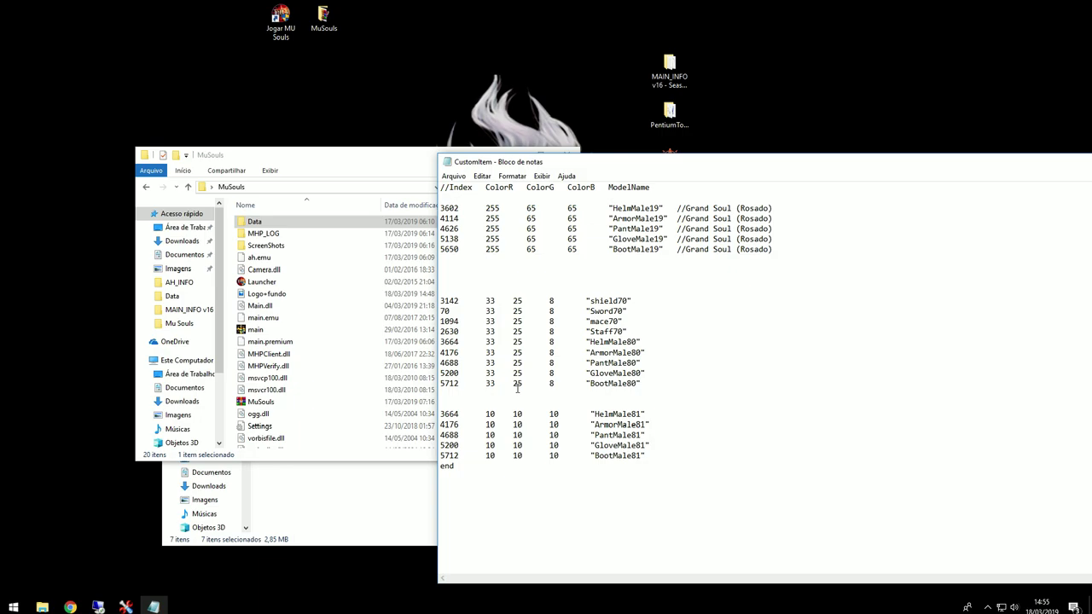
# Step: Raise the new entries' indexes by one to 3665, 4177, 5201 and 5713
pyautogui.press('BackSpace')
pyautogui.write('5')
pyautogui.press('Down')
pyautogui.press('BackSpace')
pyautogui.write('7')
pyautogui.press('Down')
pyautogui.press('BackSpace')
pyautogui.write('1')
pyautogui.press('Down')
pyautogui.press('BackSpace')
pyautogui.write('3')
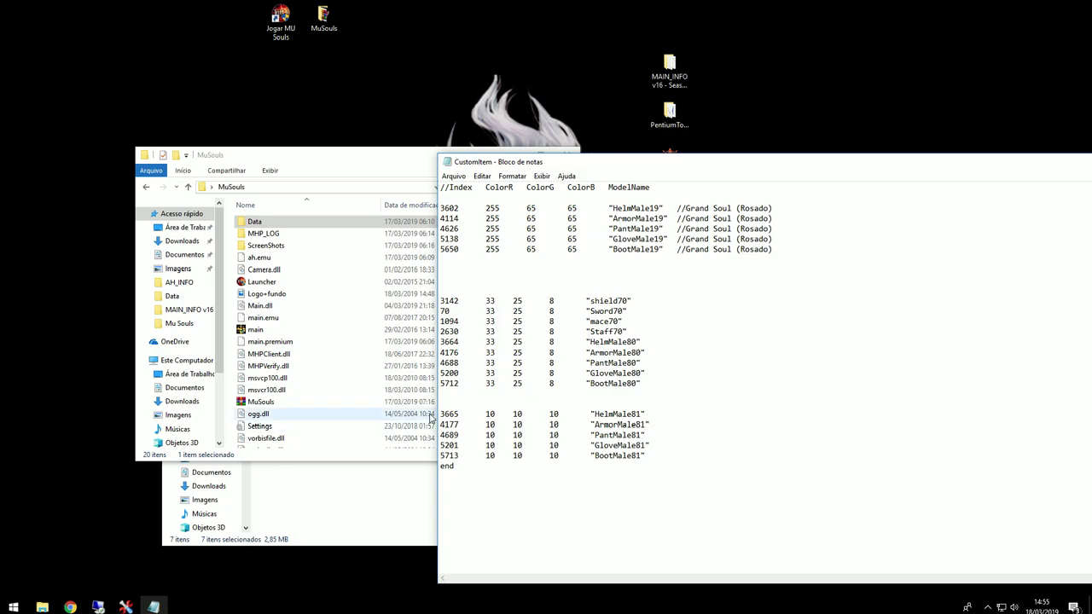
# Step: Check the edited Male81 entries, then save and close CustomItem
pyautogui.moveTo(440, 414); pyautogui.dragTo(467, 455)
pyautogui.click(478, 456)
pyautogui.moveTo(645, 413); pyautogui.dragTo(443, 414)
pyautogui.click(609, 414)
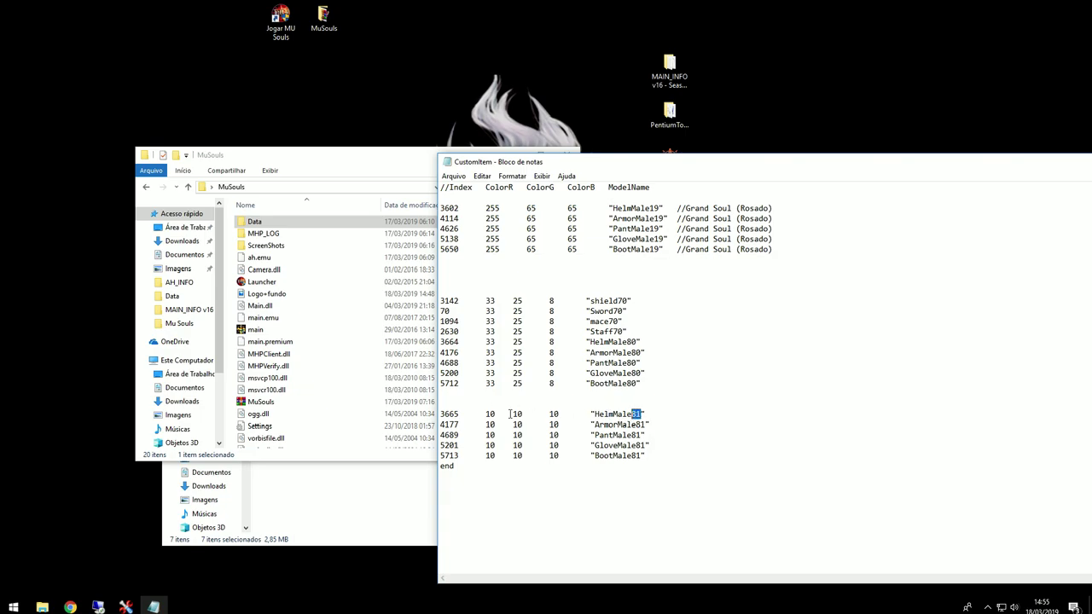
pyautogui.moveTo(460, 416); pyautogui.dragTo(441, 415)
pyautogui.click(453, 176)
pyautogui.click(465, 215)
pyautogui.moveTo(1041, 162); pyautogui.dragTo(813, 143)
pyautogui.click(999, 145)
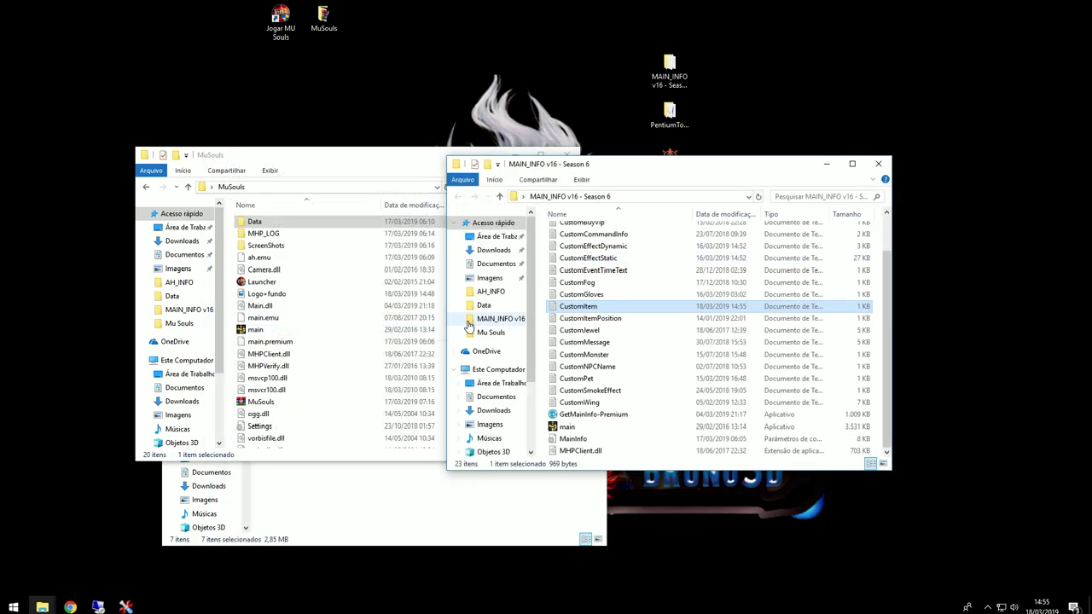
# Step: Copy main.premium from MAIN_INFO's Premium folder over the existing one in the MuSouls folder
pyautogui.click(590, 414)
pyautogui.scroll(5, 596, 296)
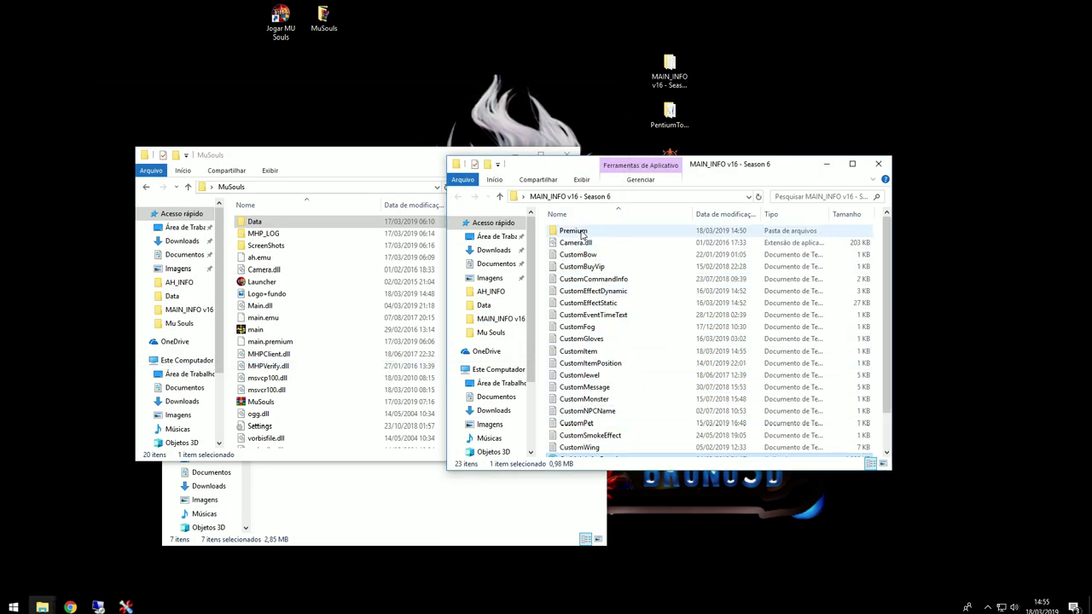
pyautogui.doubleClick(570, 231)
pyautogui.click(581, 266)
pyautogui.hotkey('ctrl', 'c')
pyautogui.click(383, 294)
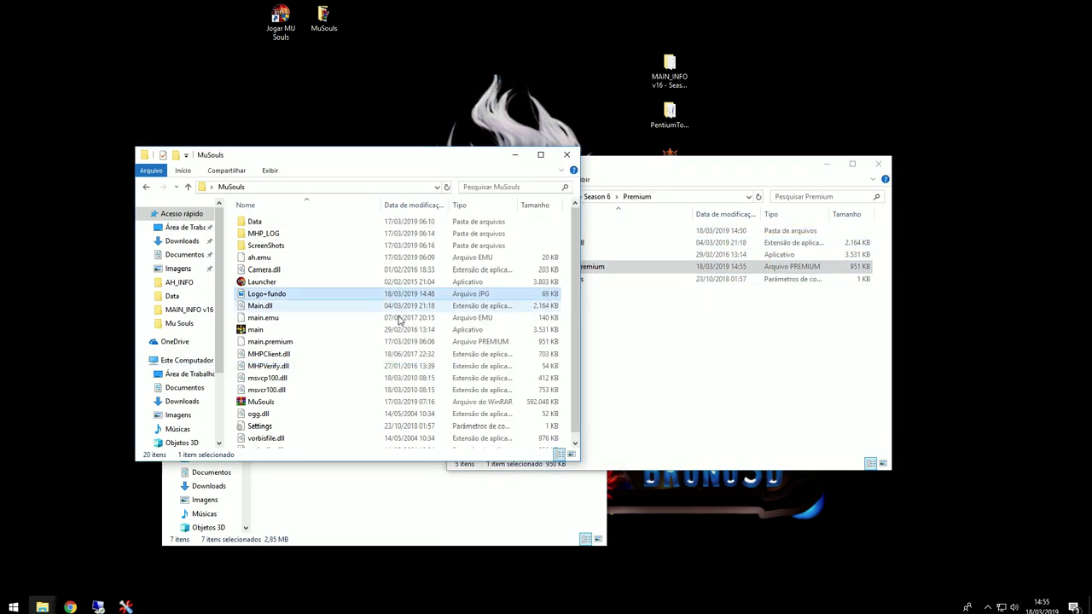
pyautogui.hotkey('ctrl', 'v')
pyautogui.click(512, 214)
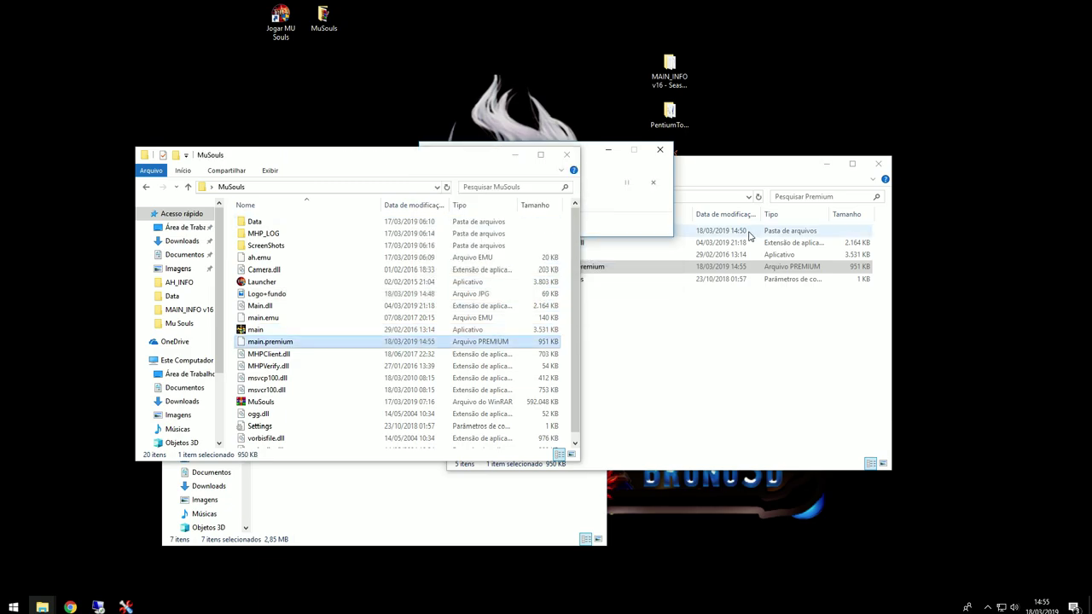
# Step: Open the server's Data\Item\Item file in Notepad, maximized
pyautogui.click(102, 604)
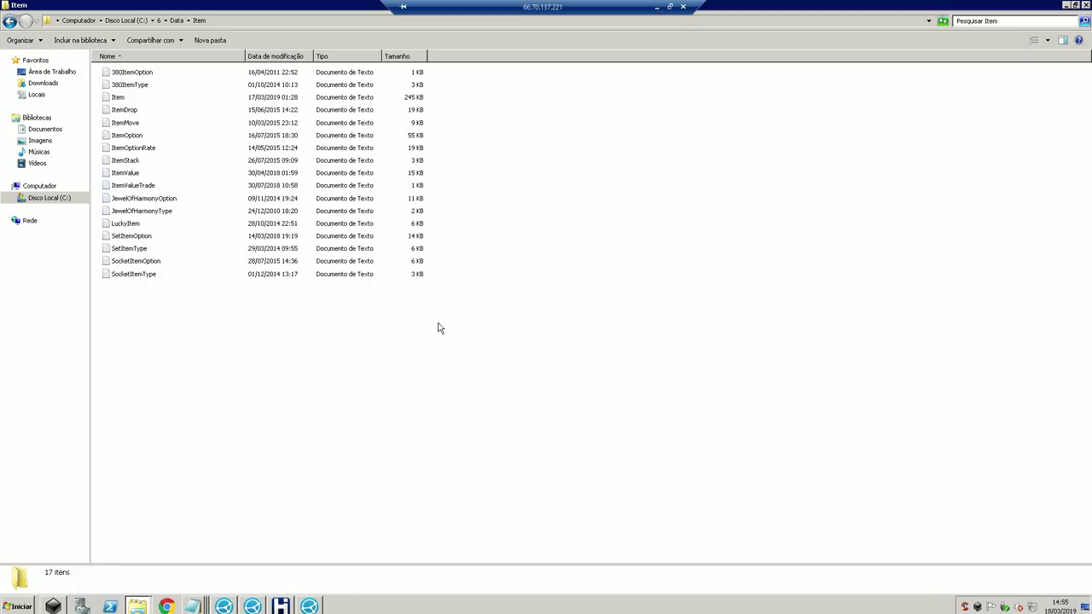
pyautogui.click(120, 99)
pyautogui.doubleClick(119, 101)
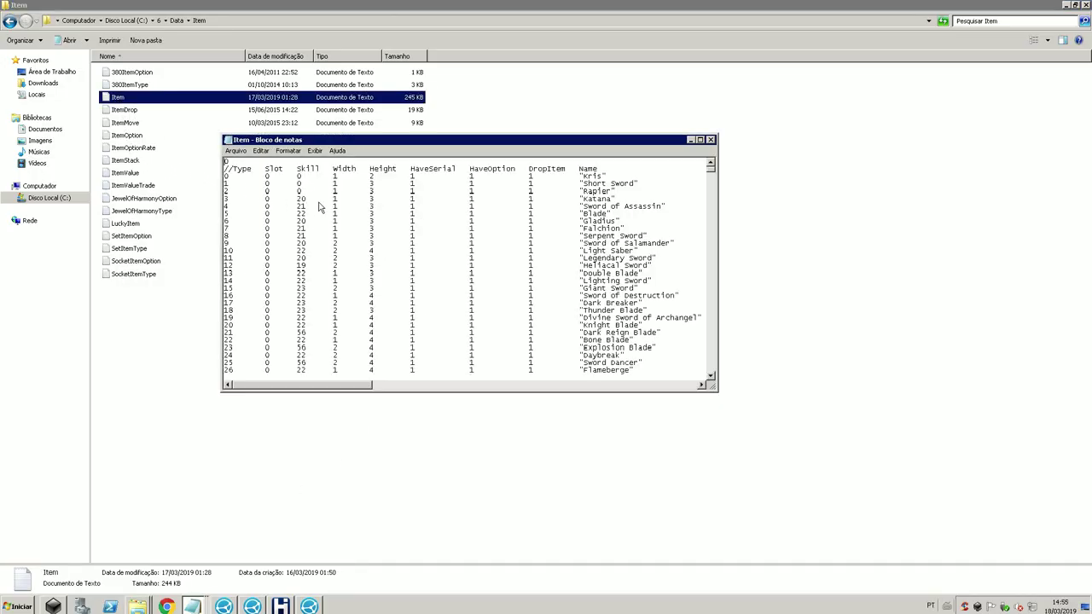
pyautogui.click(709, 139)
pyautogui.moveTo(193, 608)
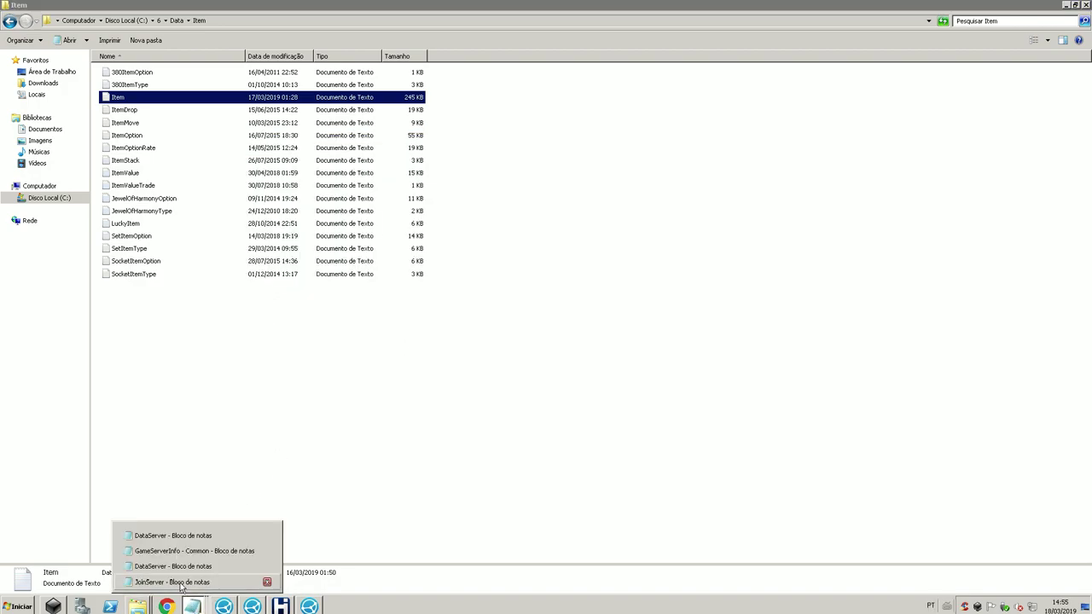
pyautogui.doubleClick(134, 101)
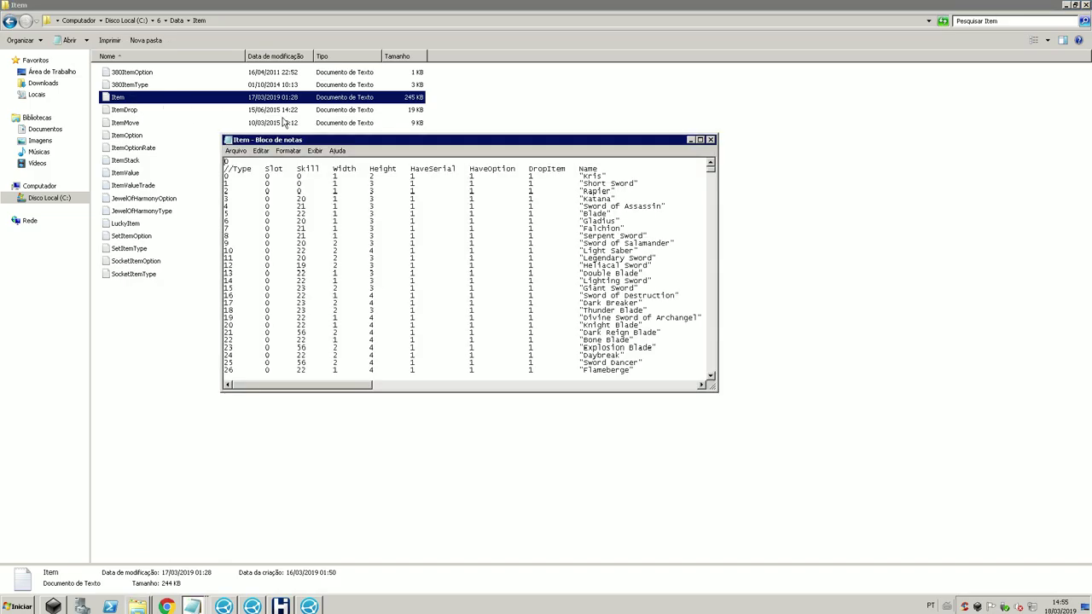
pyautogui.click(701, 139)
# Step: Duplicate the Thanatos Helm line and rename the copy Dragonia Helm
pyautogui.scroll(-20, 552, 390)
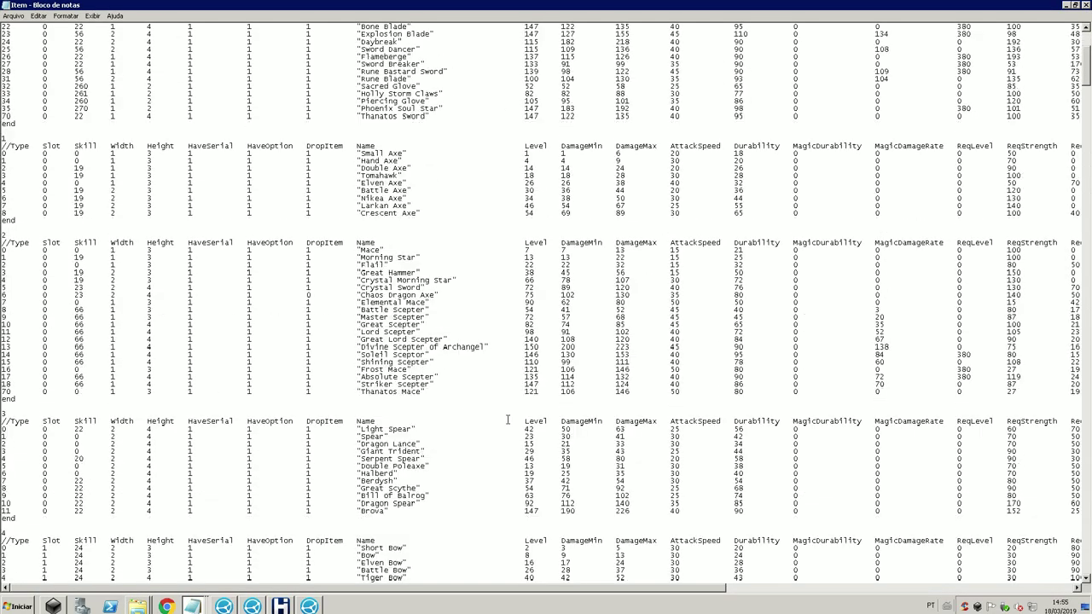
pyautogui.scroll(-20, 493, 415)
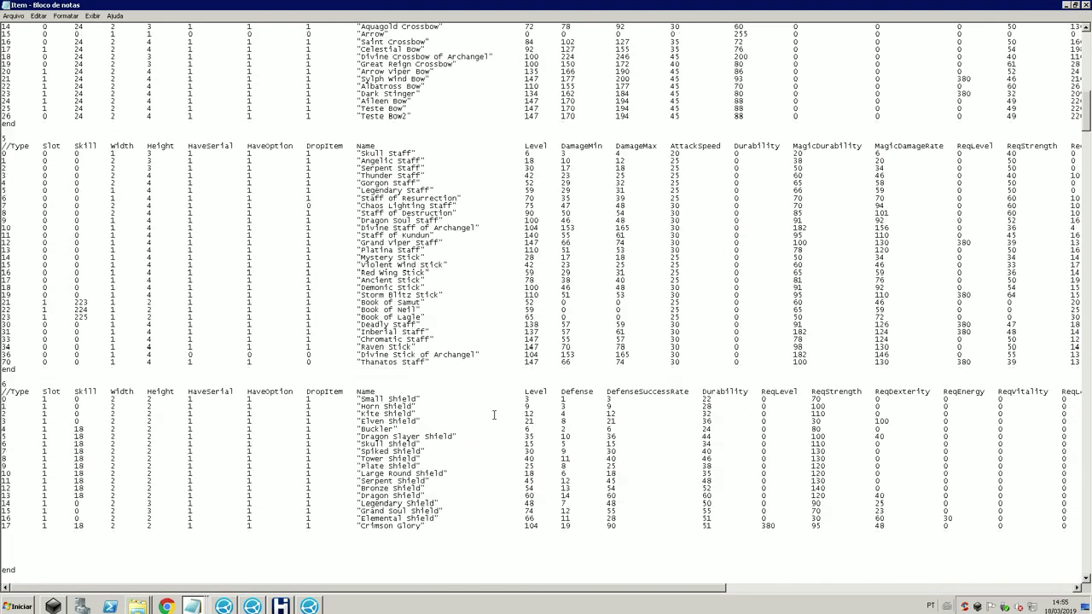
pyautogui.scroll(-11, 494, 415)
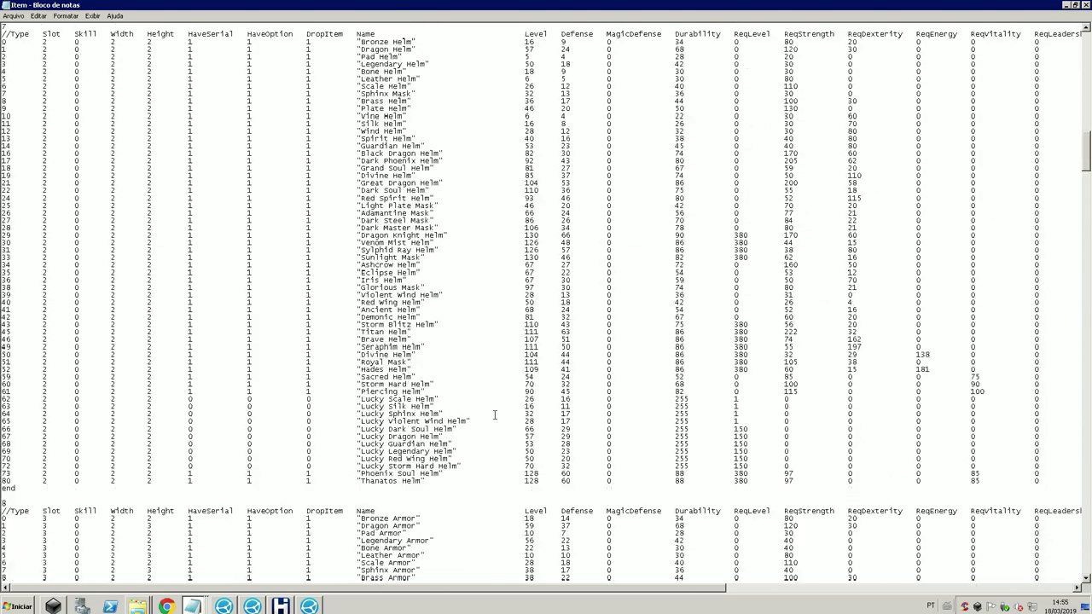
pyautogui.moveTo(329, 407); pyautogui.dragTo(4, 414)
pyautogui.click(5, 421)
pyautogui.hotkey('ctrl', 'c')
pyautogui.click(5, 421)
pyautogui.hotkey('ctrl', 'v')
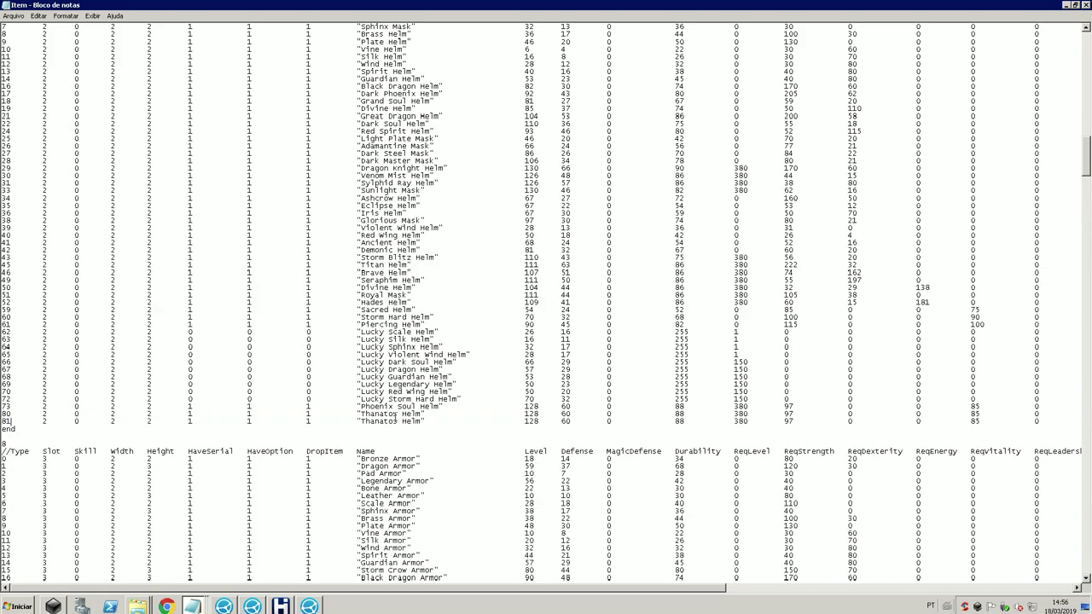
pyautogui.moveTo(397, 423); pyautogui.dragTo(362, 426)
pyautogui.write('Dragonia')
# Step: Add a Dragonia Armor line at index 81 by copying the Thanatos Armor line
pyautogui.scroll(-20, 312, 467)
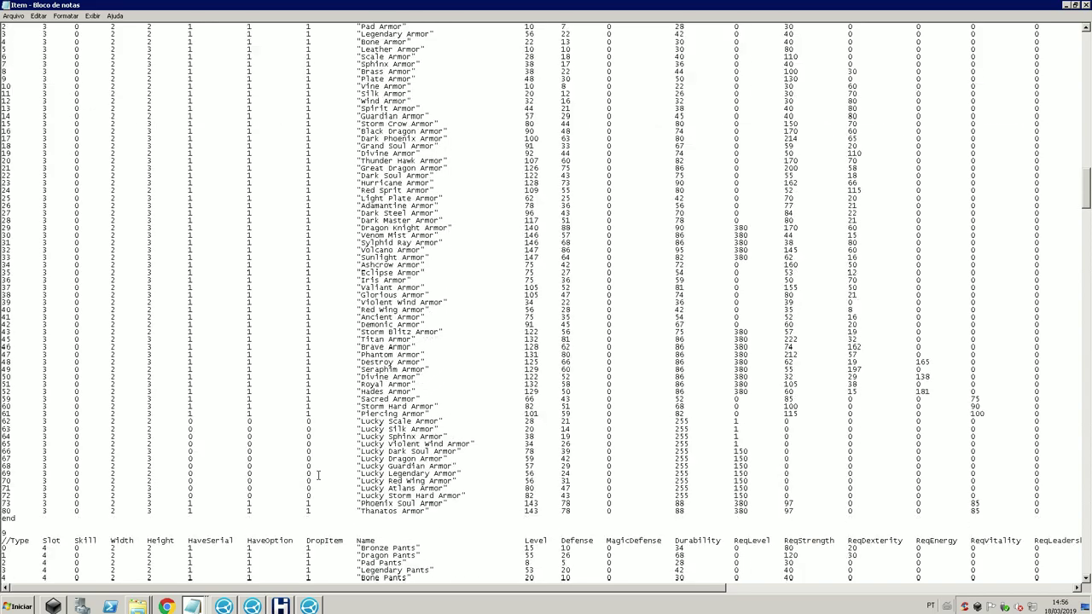
pyautogui.scroll(-3, 311, 467)
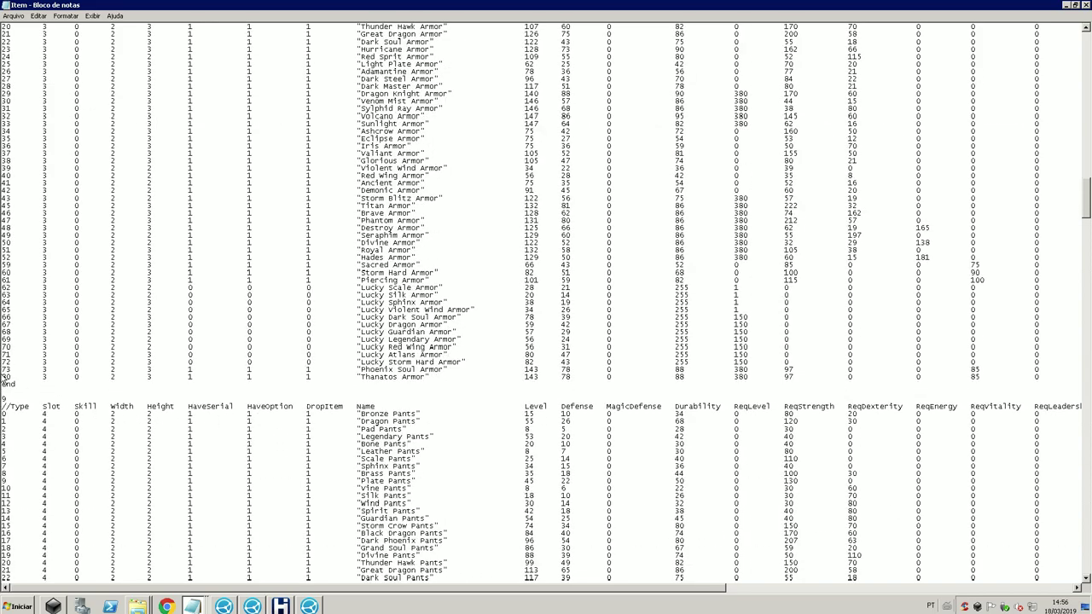
pyautogui.moveTo(3, 377); pyautogui.dragTo(5, 383)
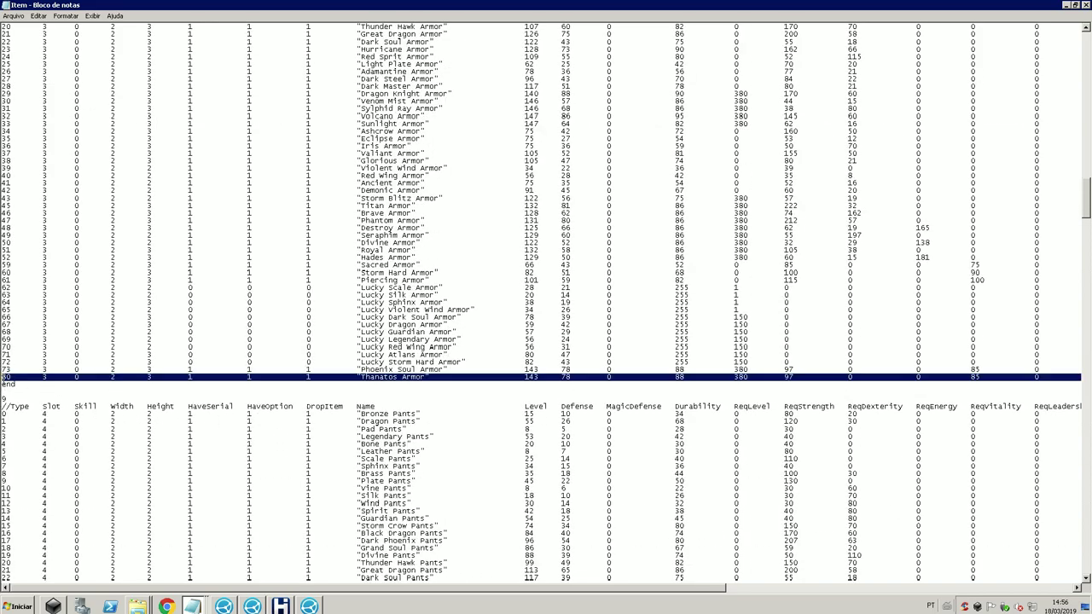
pyautogui.hotkey('ctrl', 'c')
pyautogui.hotkey('ctrl', 'v')
pyautogui.hotkey('ctrl', 'v')
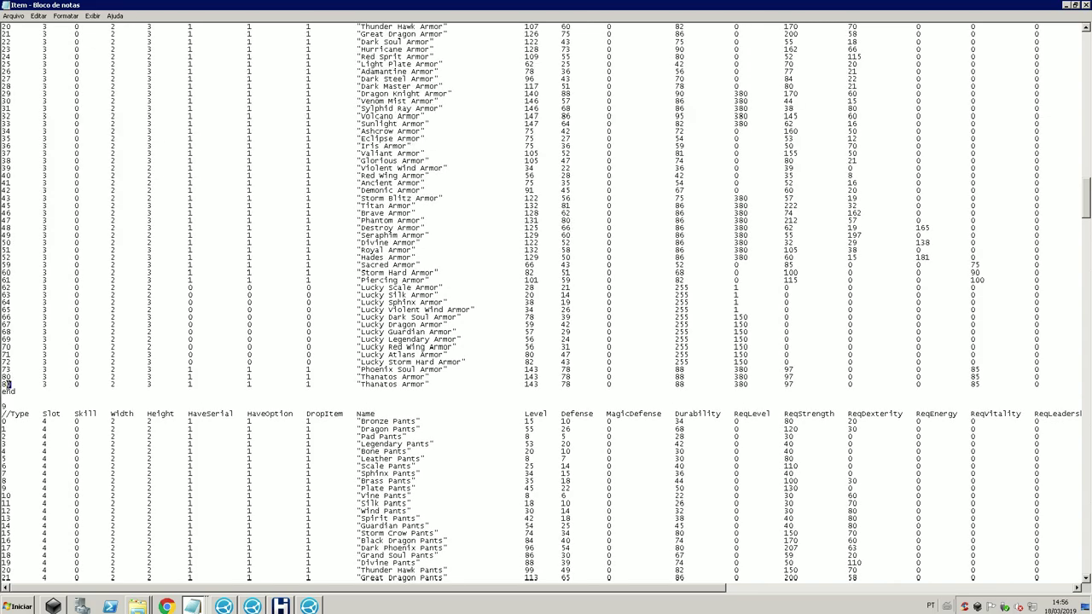
pyautogui.moveTo(395, 384); pyautogui.dragTo(363, 386)
pyautogui.write('Dragonia')
# Step: Add Dragonia Pants at index 81 from a copy of the Thanatos Pants line
pyautogui.scroll(-20, 361, 385)
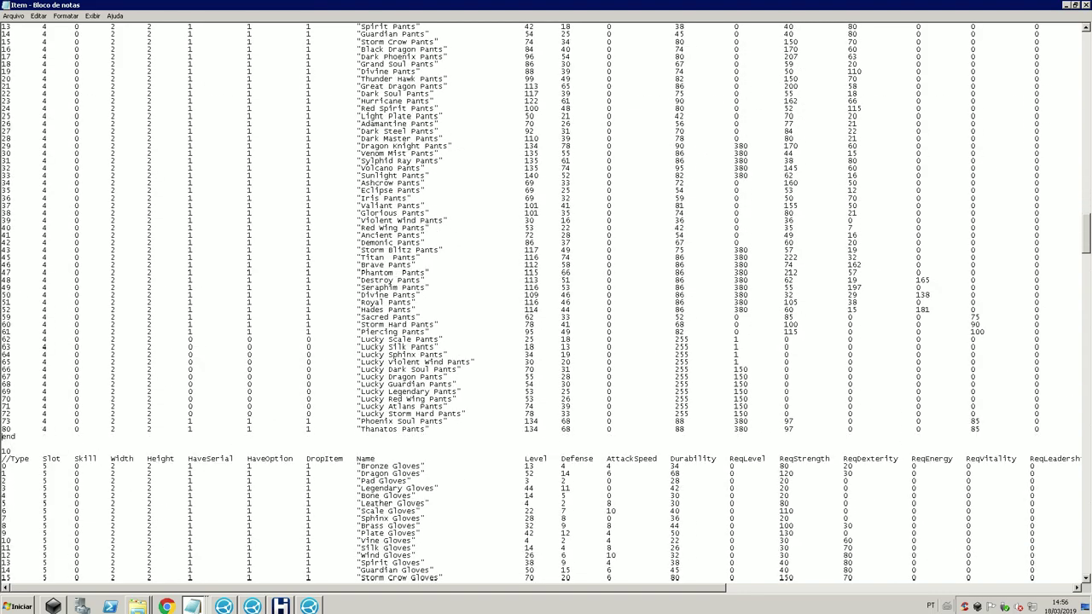
pyautogui.moveTo(2, 429); pyautogui.dragTo(2, 437)
pyautogui.hotkey('ctrl', 'c')
pyautogui.click(1, 437)
pyautogui.hotkey('ctrl', 'v')
pyautogui.doubleClick(7, 437)
pyautogui.write('81')
pyautogui.doubleClick(367, 437)
pyautogui.write('Dragonia')
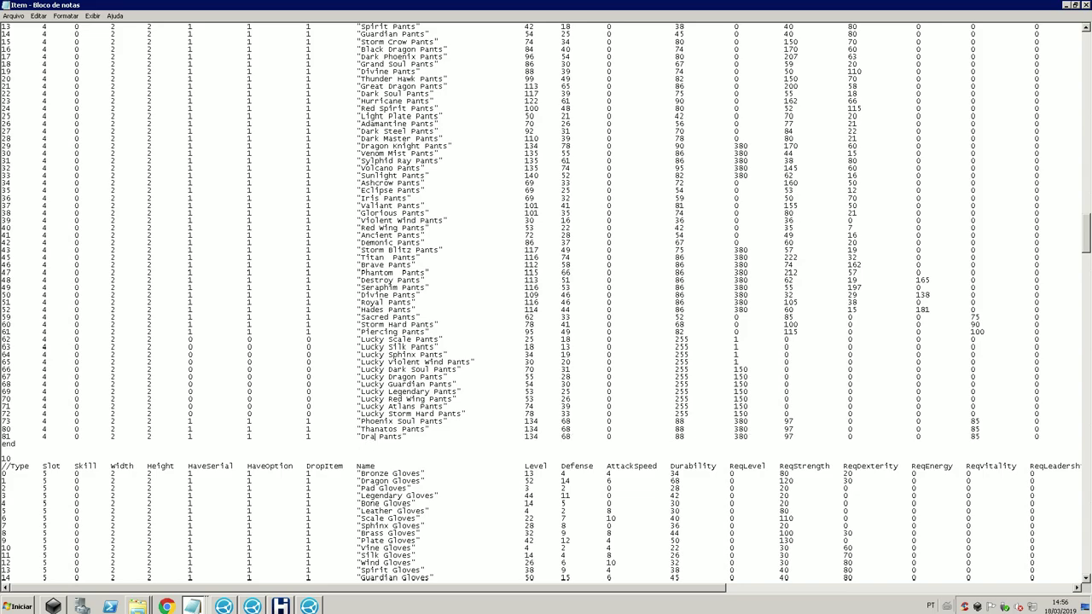
# Step: Add Dragonia Gloves at index 81 from a copy of the Thanatos Gloves line
pyautogui.scroll(-19, 332, 408)
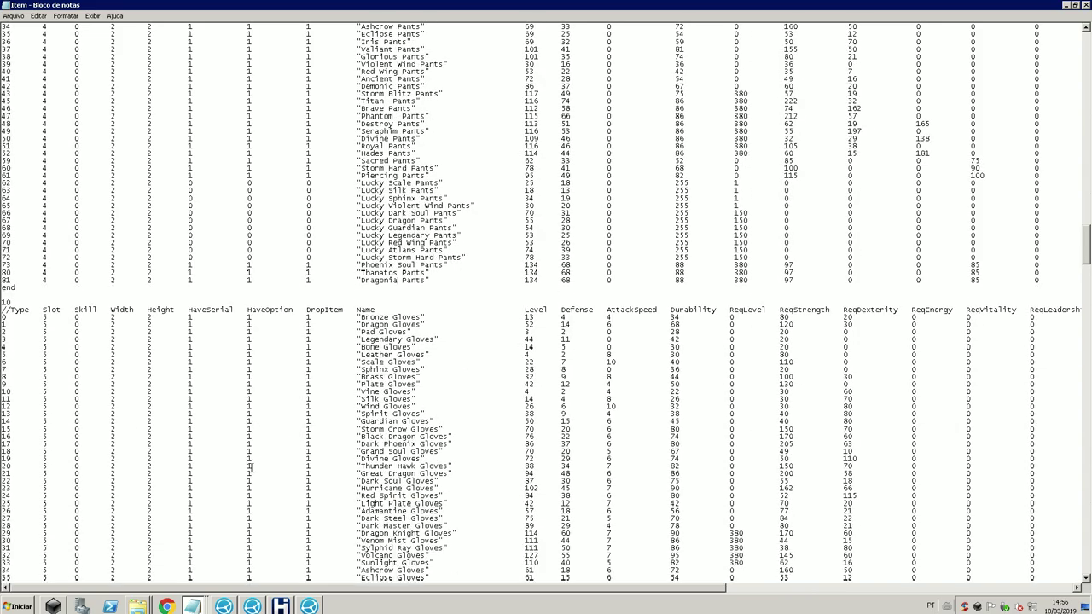
pyautogui.scroll(-2, 83, 501)
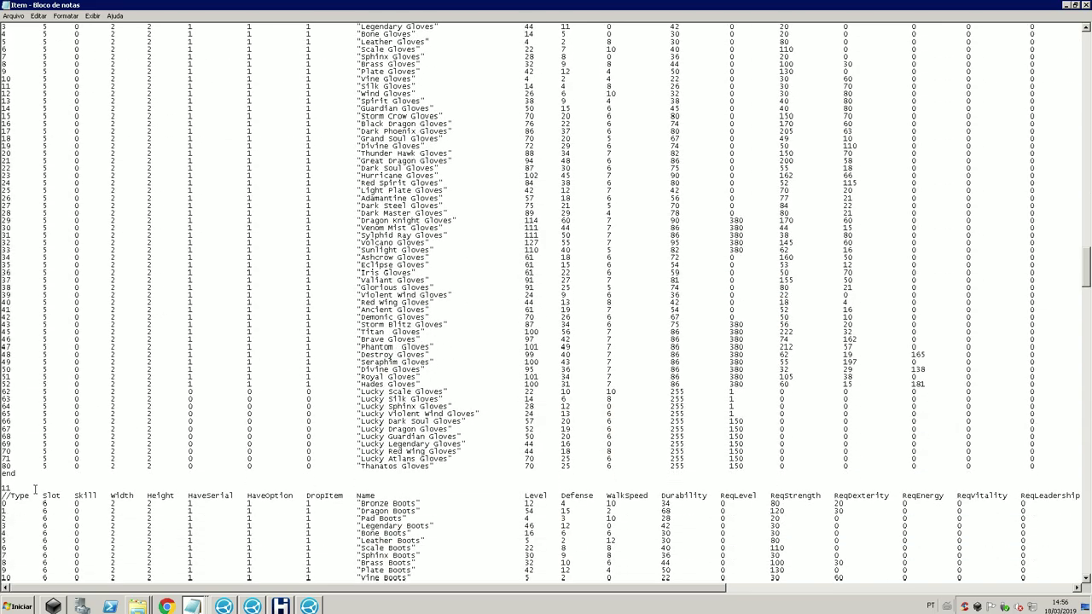
pyautogui.moveTo(1, 473); pyautogui.dragTo(1, 466)
pyautogui.hotkey('ctrl', 'c')
pyautogui.press('Right')
pyautogui.hotkey('ctrl', 'v')
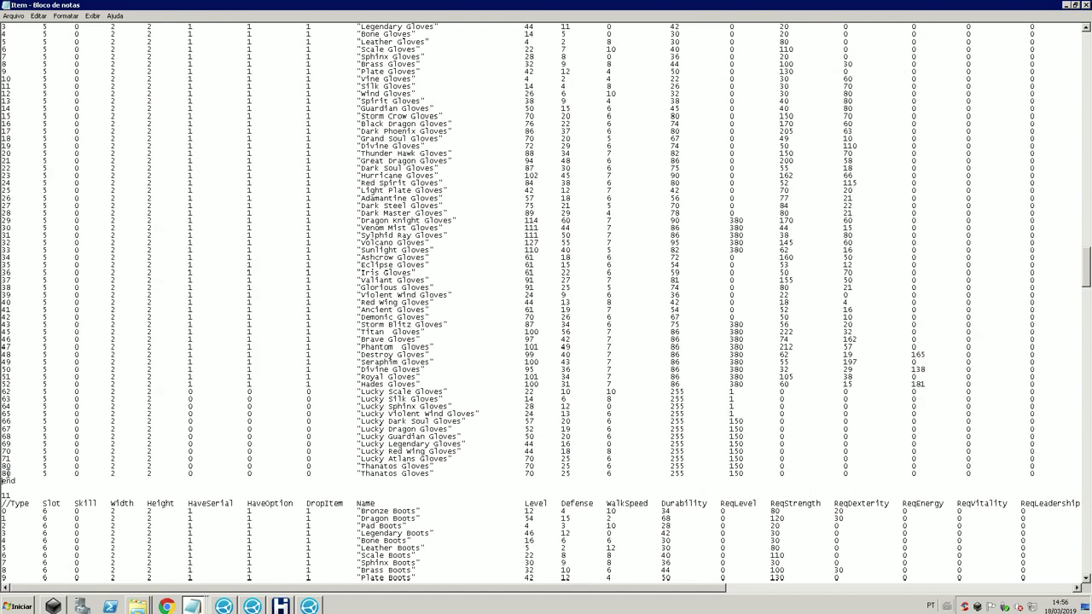
pyautogui.press('Right')
pyautogui.press('Right')
pyautogui.press('BackSpace')
pyautogui.write('1')
pyautogui.doubleClick(377, 475)
pyautogui.write('Dragonia')
# Step: Rename boots line 81 to Dragonia Boots and save the Item file
pyautogui.moveTo(74, 468); pyautogui.dragTo(74, 470)
pyautogui.scroll(-17, 74, 468)
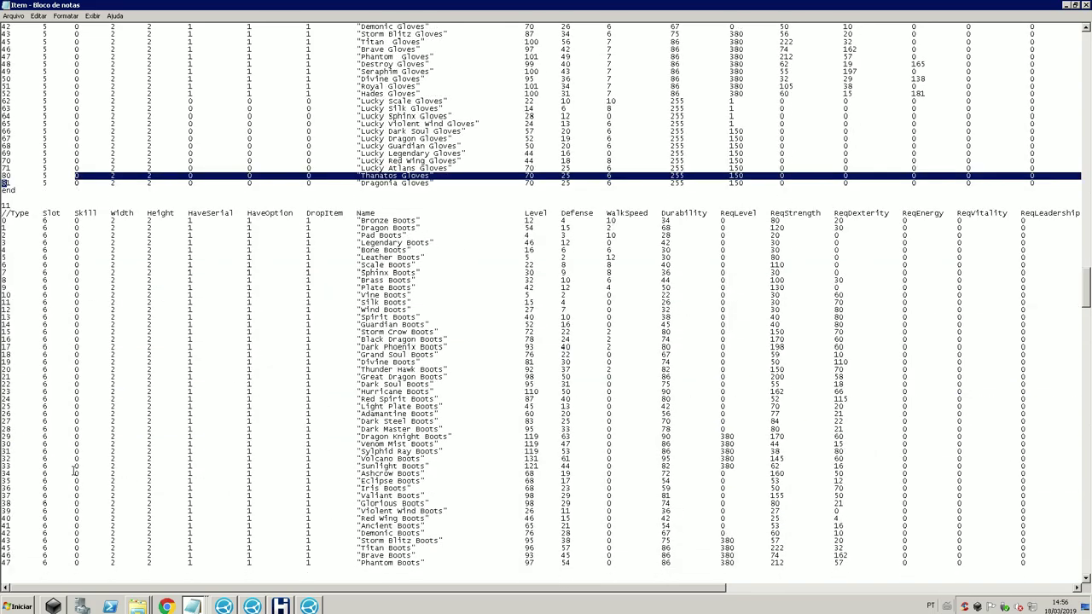
pyautogui.scroll(-11, 74, 468)
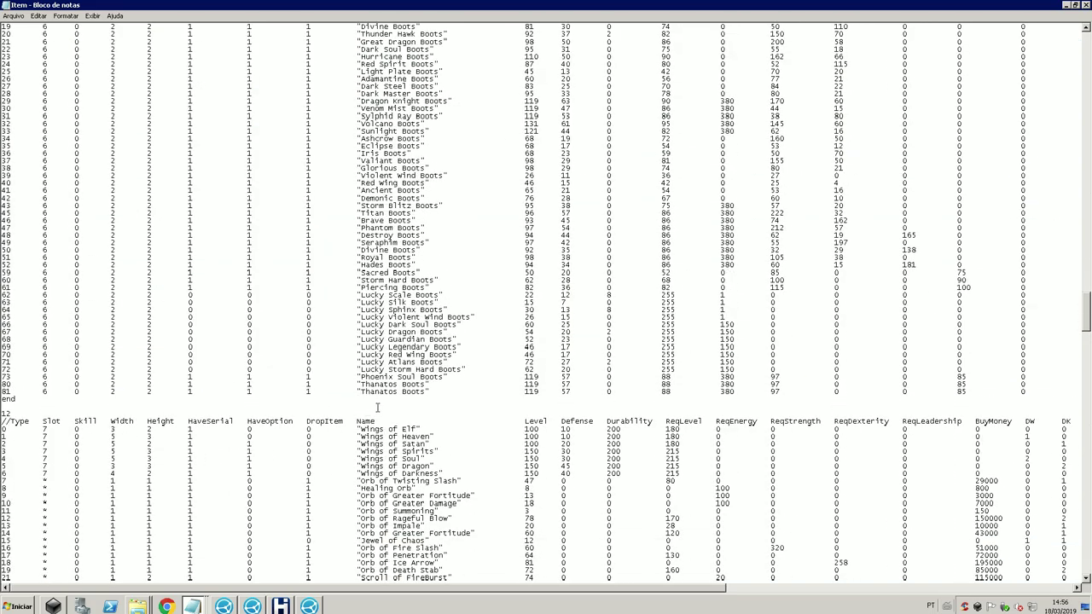
pyautogui.moveTo(4, 392); pyautogui.dragTo(39, 392)
pyautogui.moveTo(397, 392); pyautogui.dragTo(363, 392)
pyautogui.write('Dragonia')
pyautogui.moveTo(716, 593); pyautogui.dragTo(892, 398)
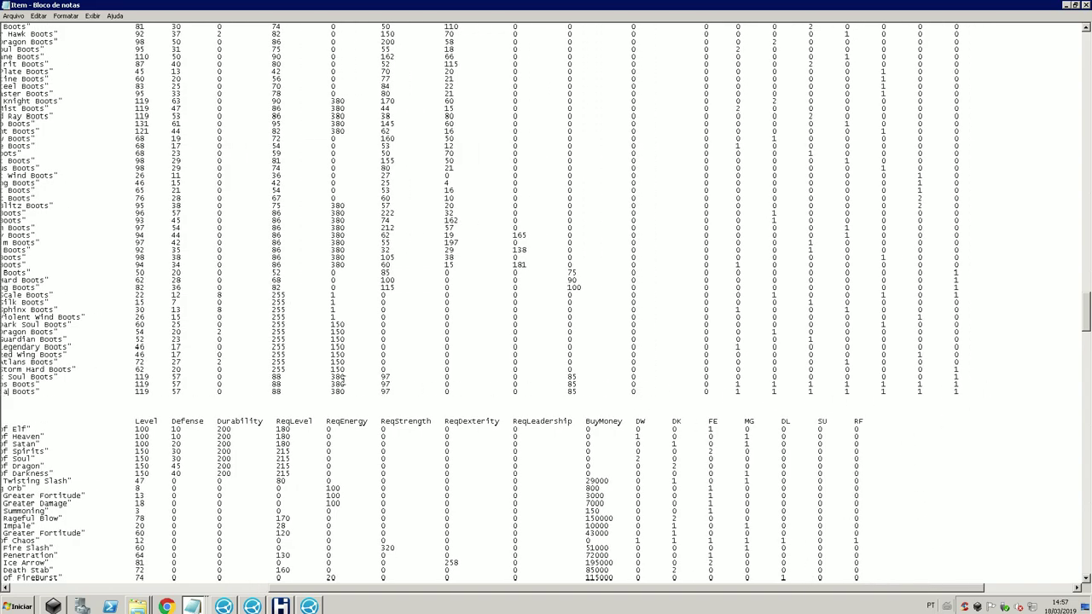
pyautogui.moveTo(341, 589); pyautogui.dragTo(53, 221)
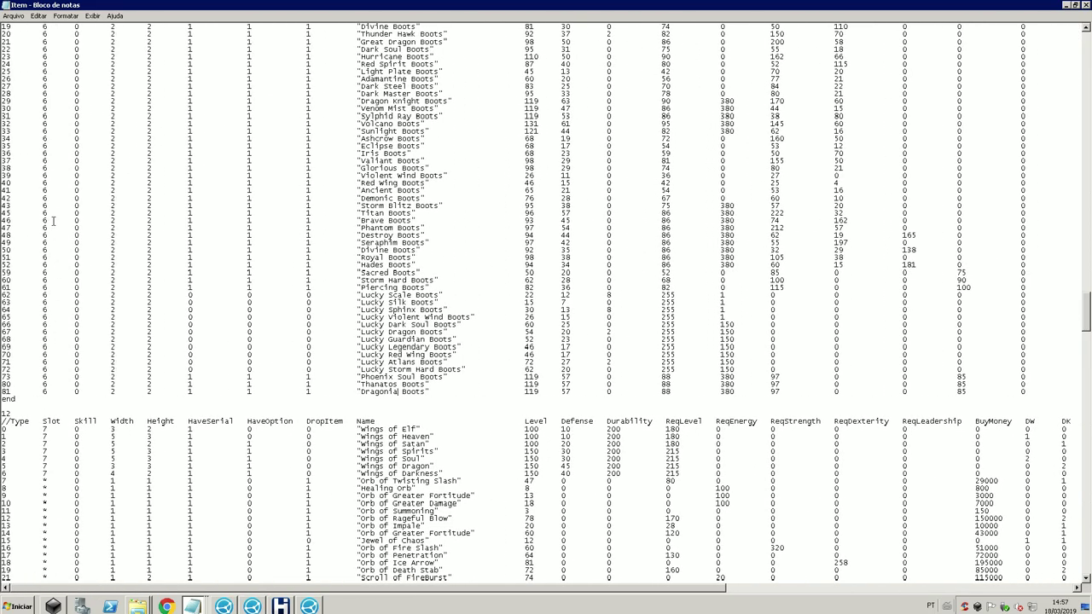
pyautogui.click(15, 15)
pyautogui.click(26, 46)
# Step: Close Notepad, run Reload Item in GameServer, then minimize the server windows
pyautogui.click(1085, 5)
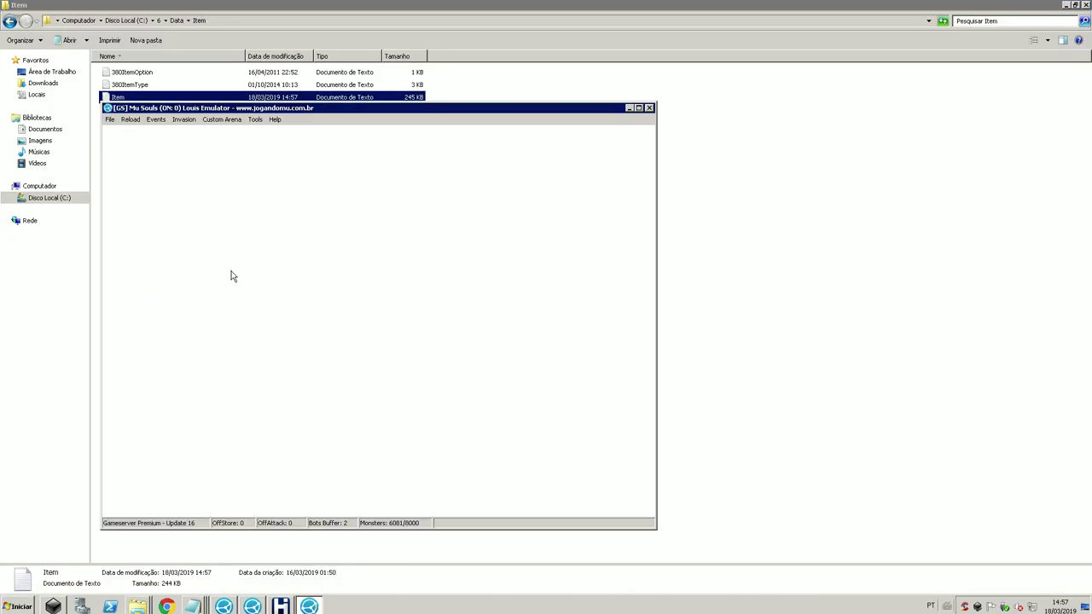
pyautogui.click(129, 119)
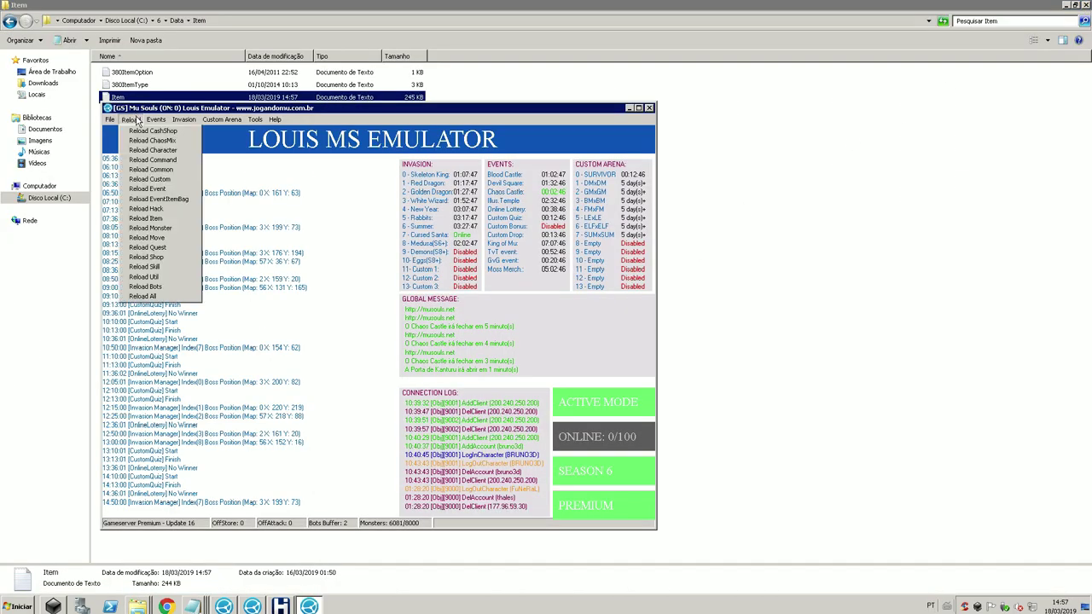
pyautogui.click(155, 218)
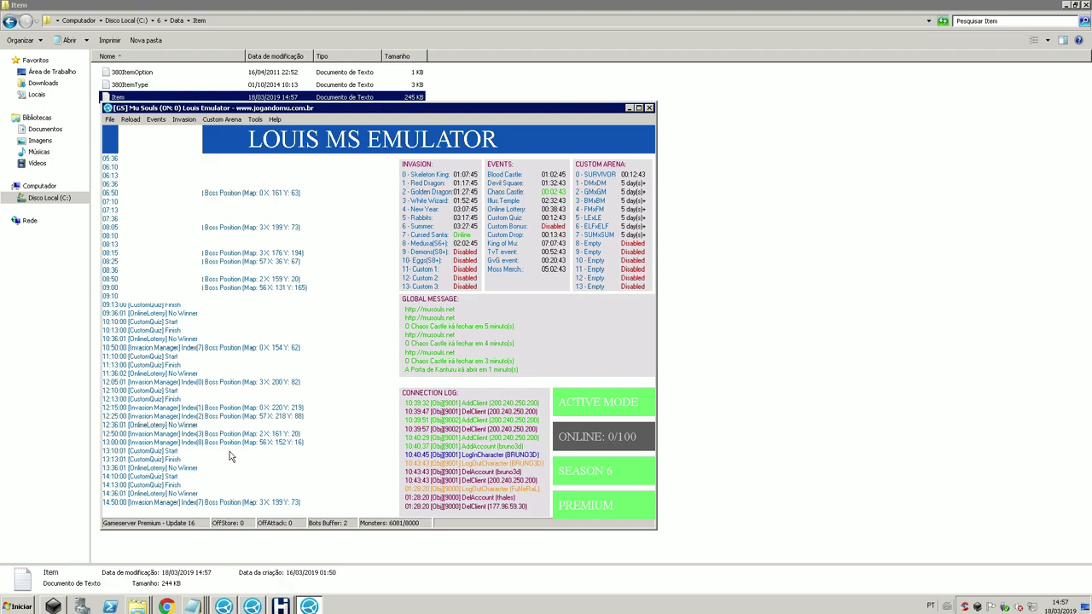
pyautogui.click(630, 109)
pyautogui.click(1066, 6)
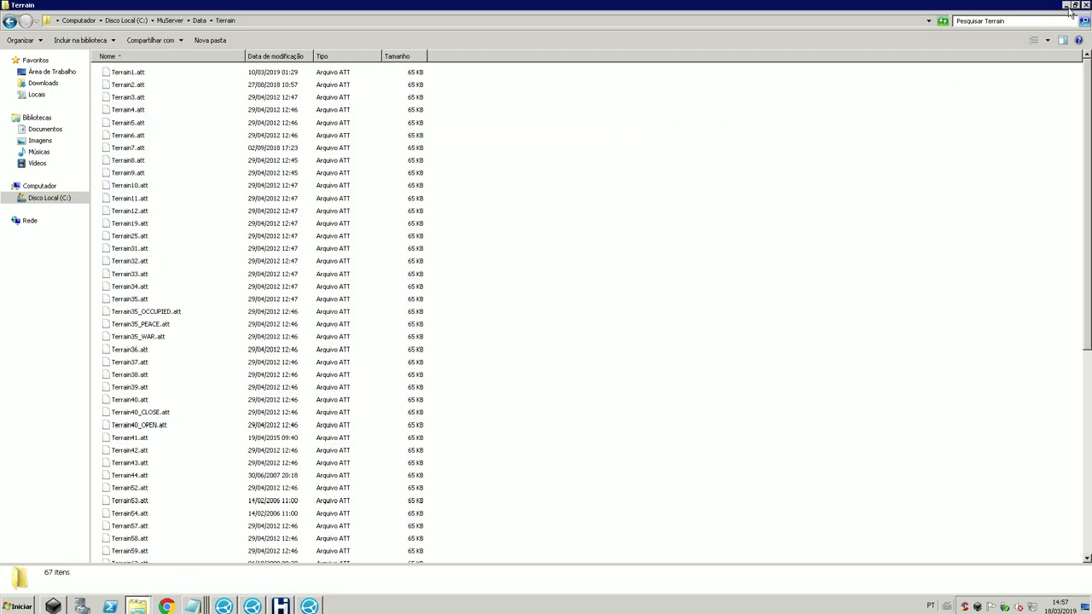
# Step: Leave the Remote Desktop session and launch main from the local MuSouls folder
pyautogui.moveTo(597, 3)
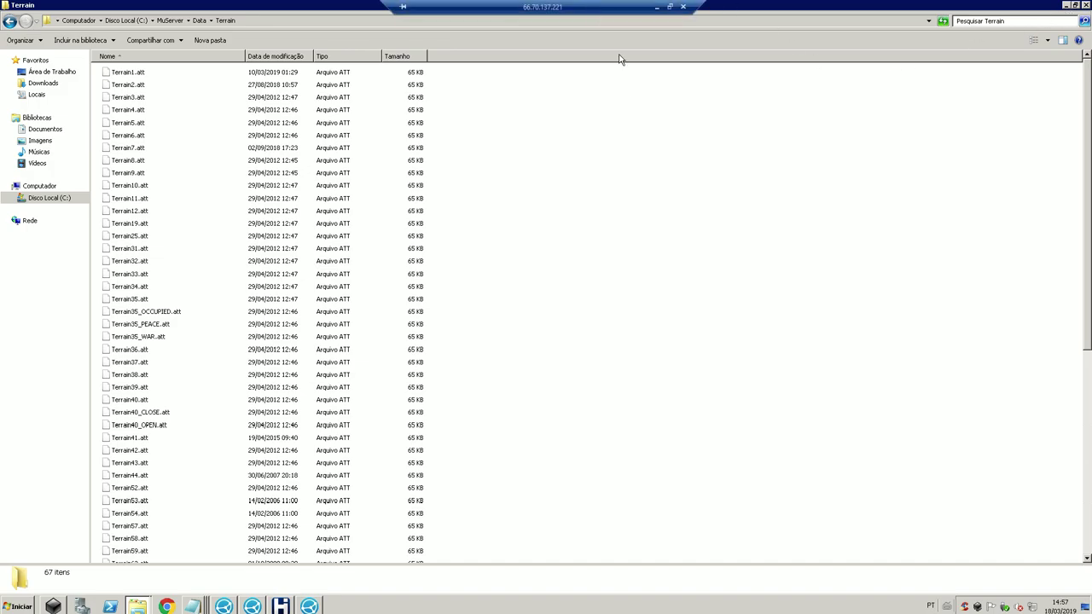
pyautogui.click(658, 8)
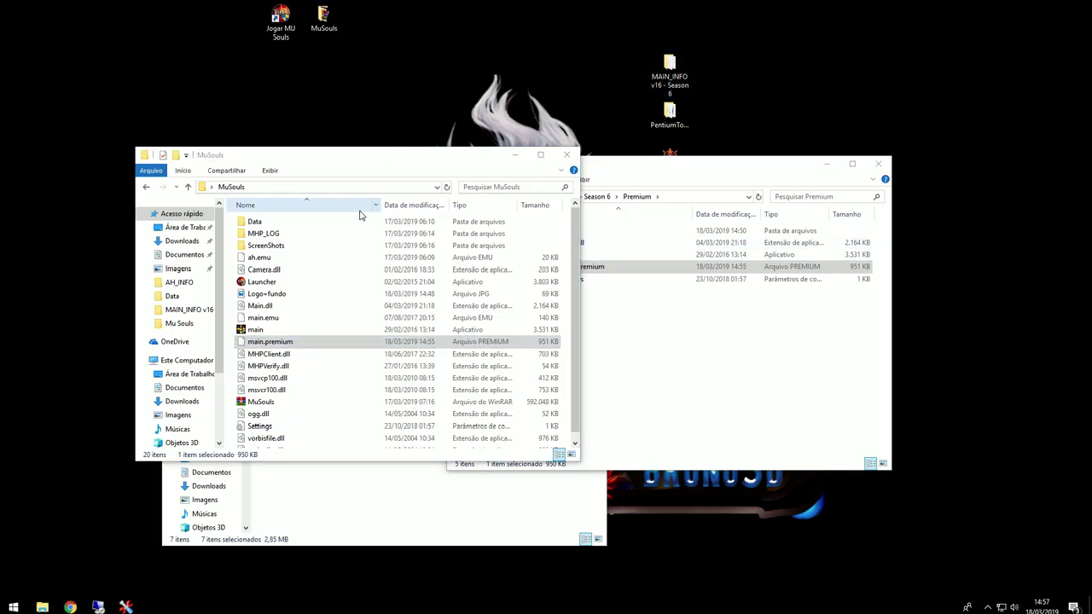
pyautogui.moveTo(350, 160); pyautogui.dragTo(296, 90)
pyautogui.click(657, 348)
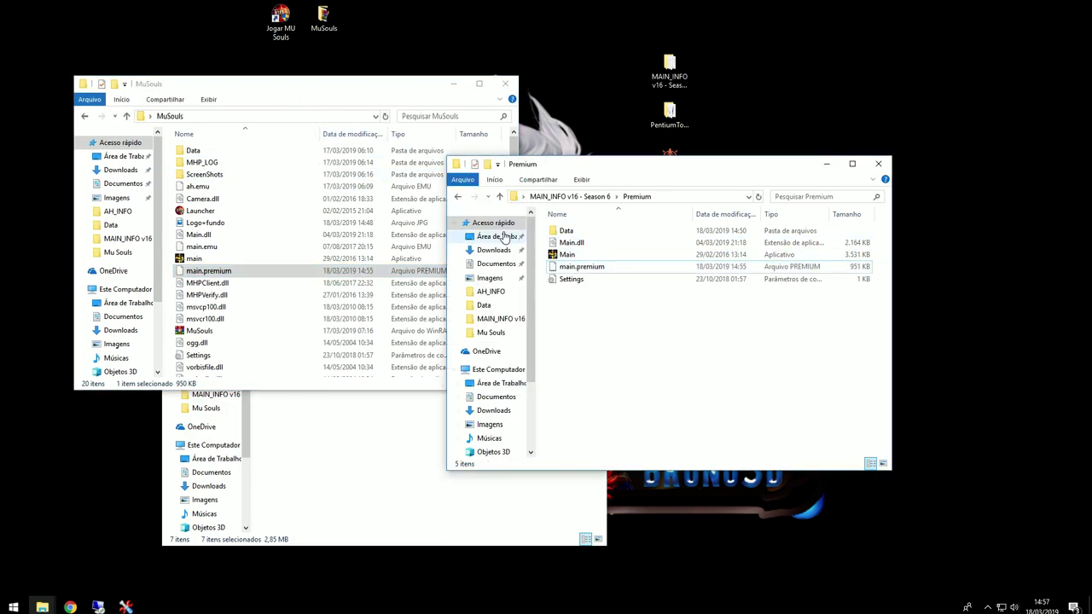
pyautogui.click(412, 395)
pyautogui.click(253, 186)
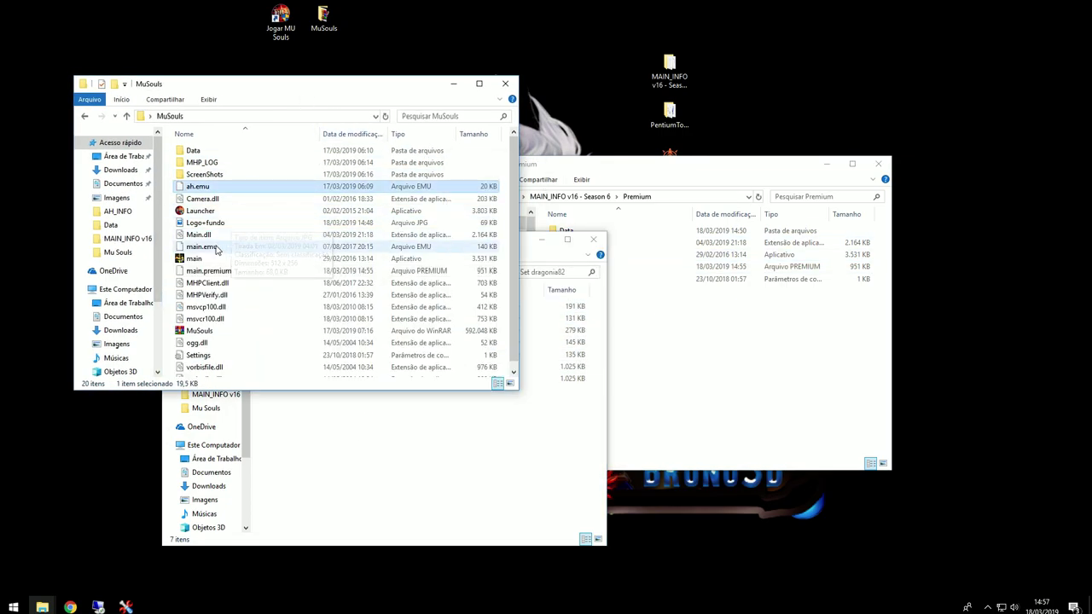
pyautogui.click(273, 259)
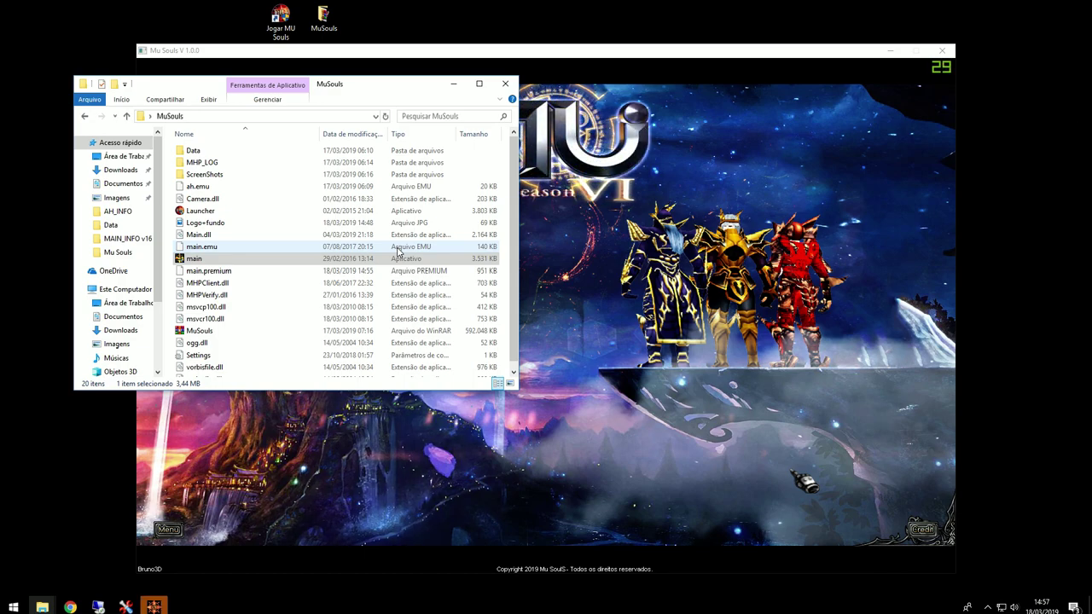
# Step: Log into the Mu Souls-2 server with a character and warp to Lorencia
pyautogui.click(442, 268)
pyautogui.click(533, 269)
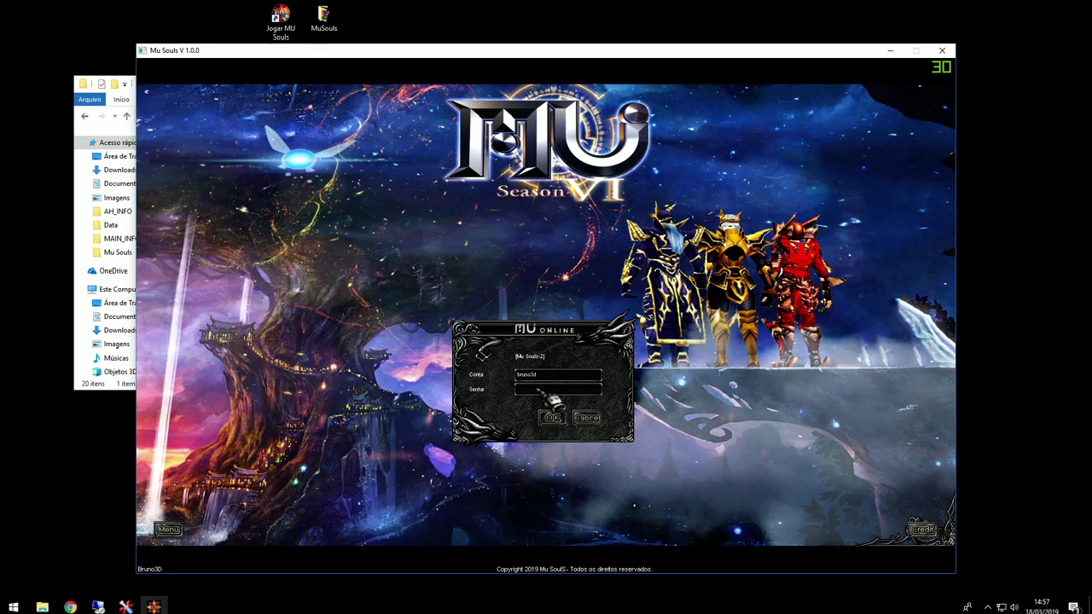
pyautogui.press('Escape')
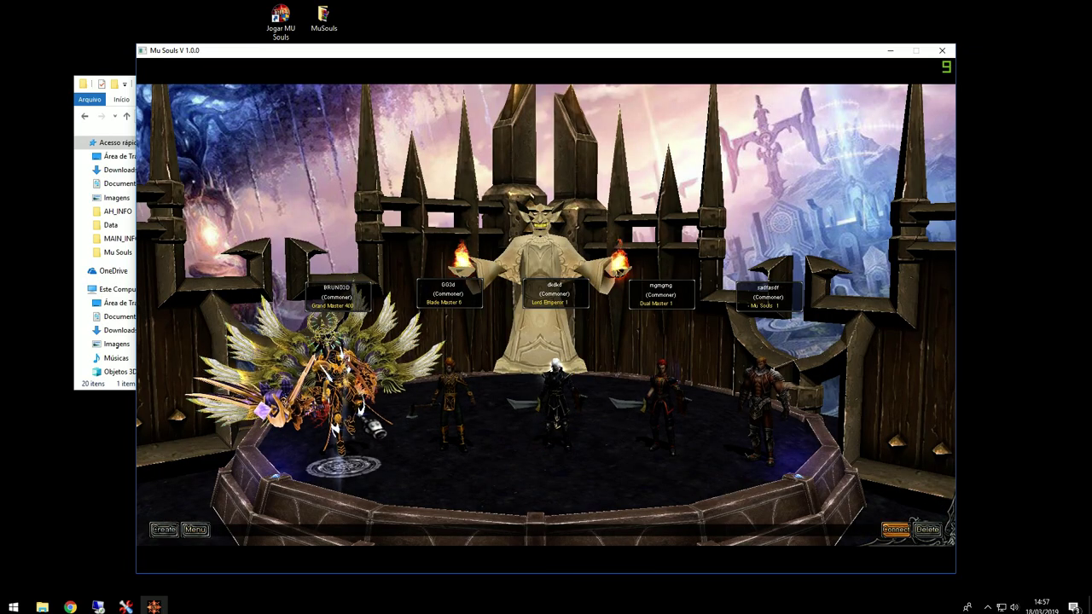
pyautogui.press('Return')
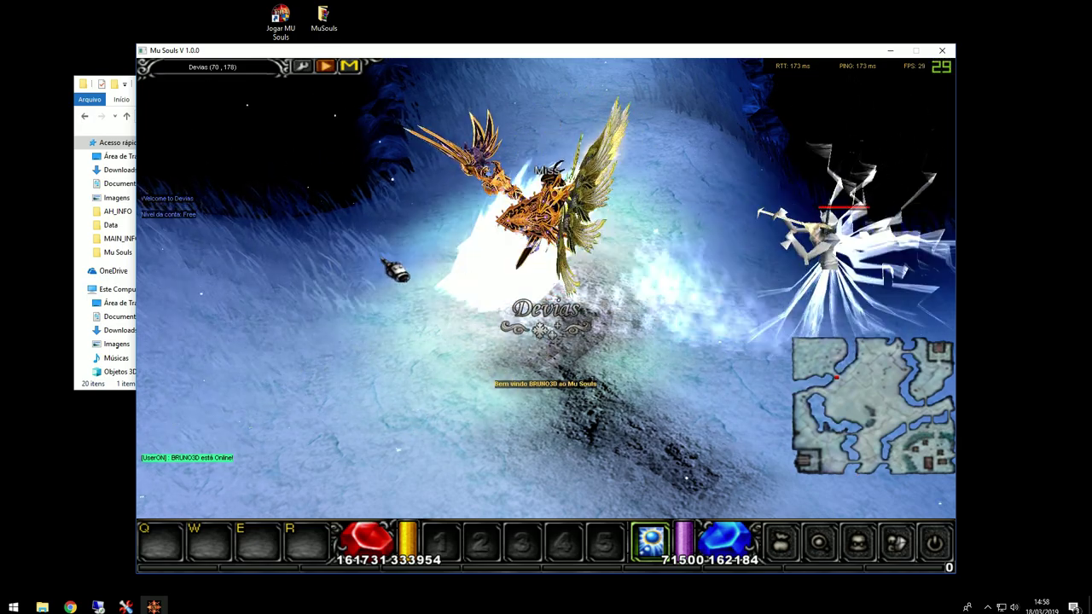
pyautogui.press('m')
pyautogui.click(255, 156)
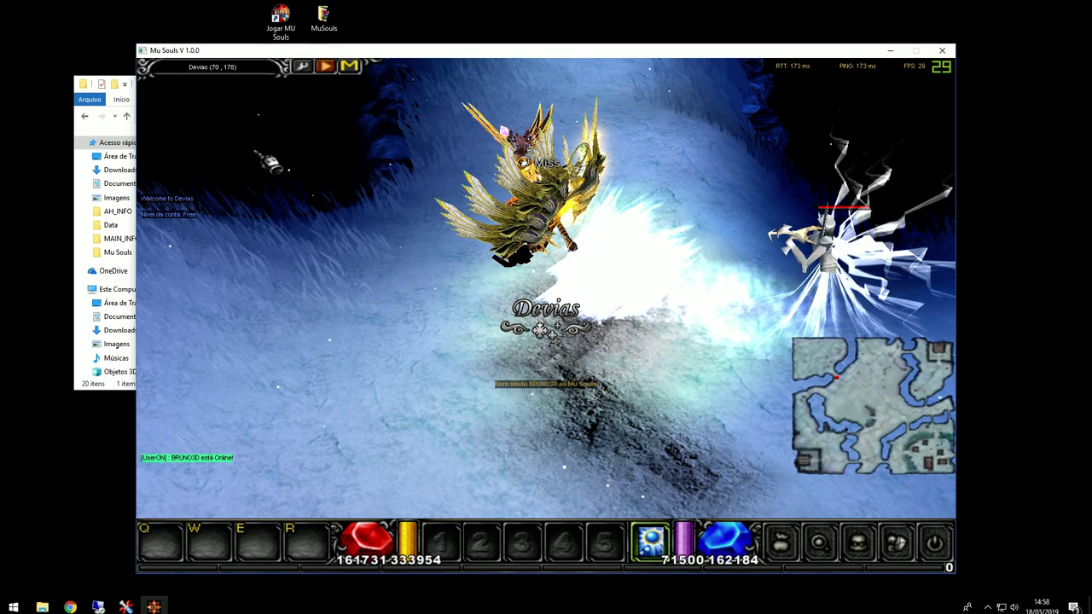
# Step: Open the inventory and create a test item with /make 7 8
pyautogui.press('v')
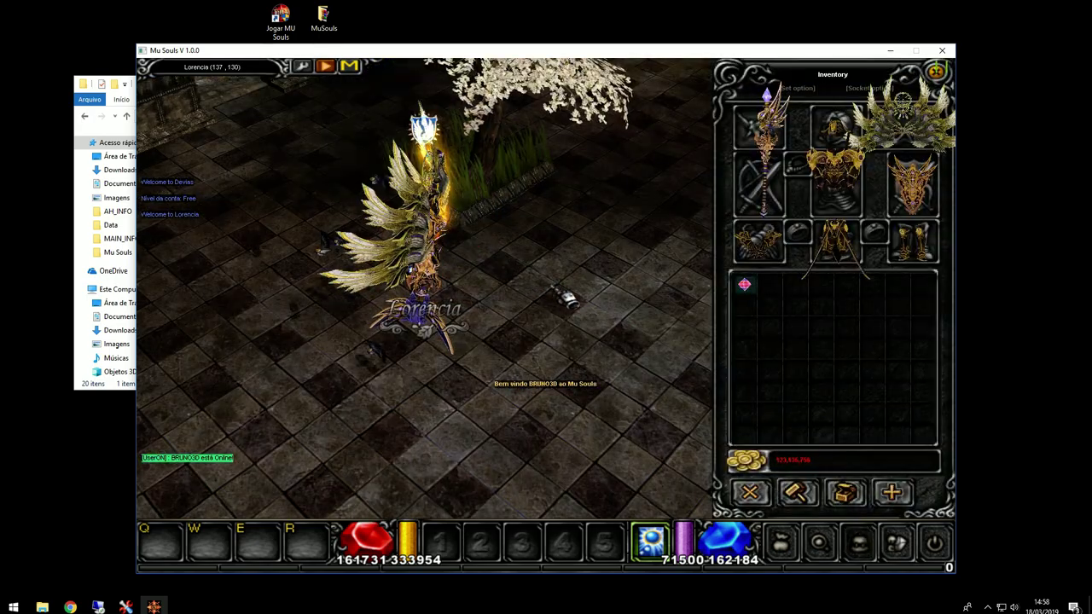
pyautogui.press('Return')
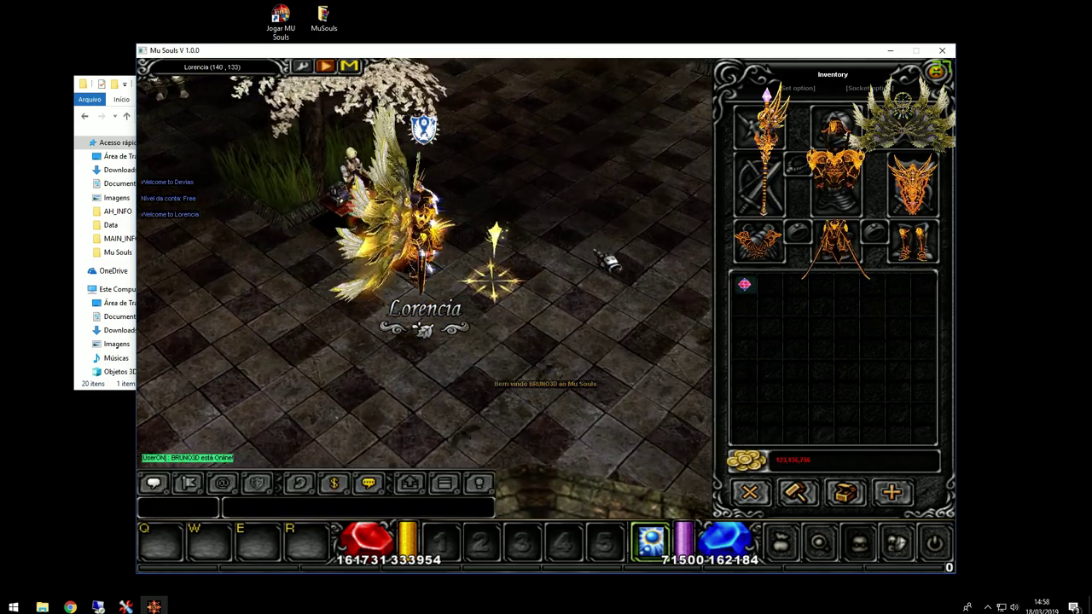
pyautogui.write('/make 7 8')
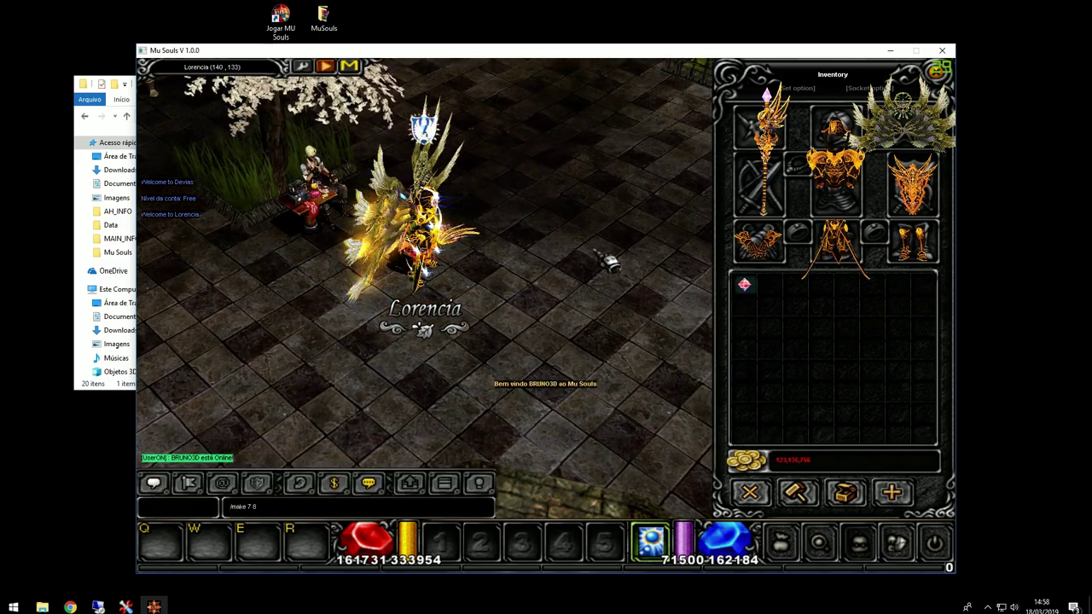
pyautogui.press('Return')
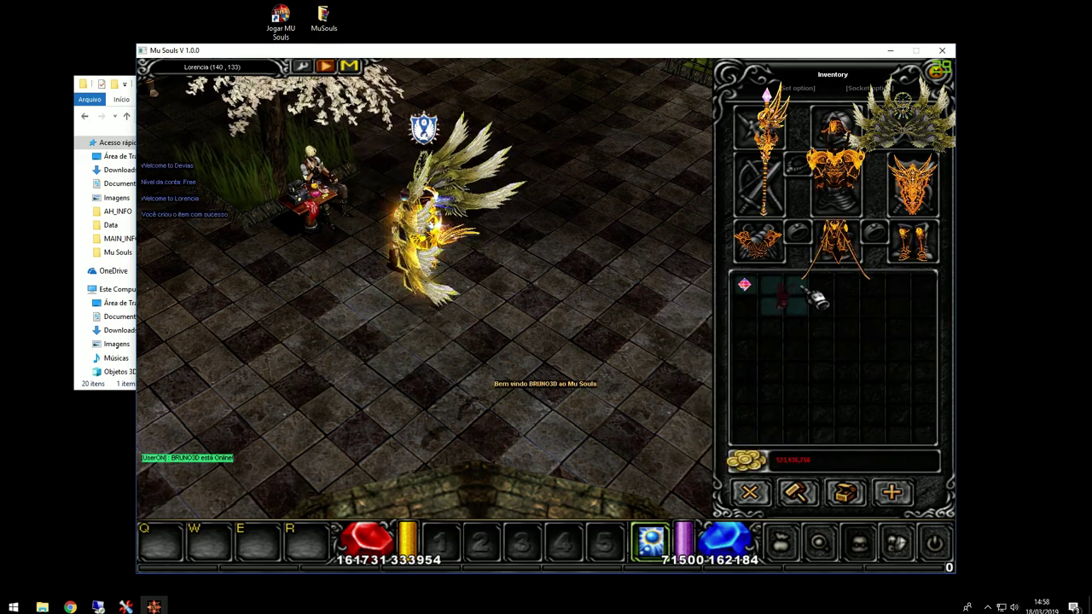
pyautogui.click(589, 305)
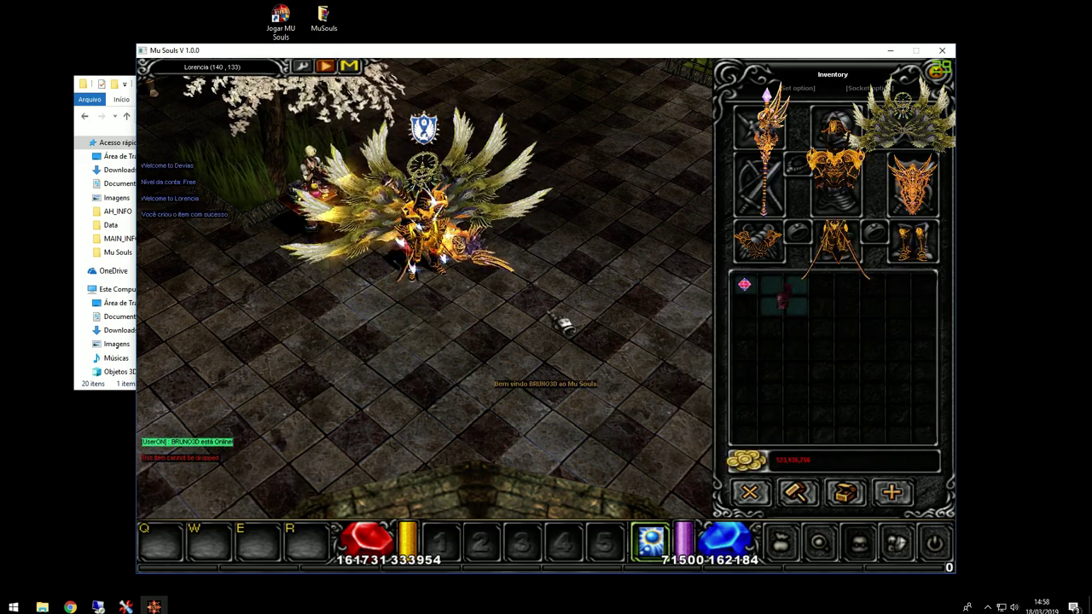
pyautogui.press('Return')
pyautogui.write('/im')
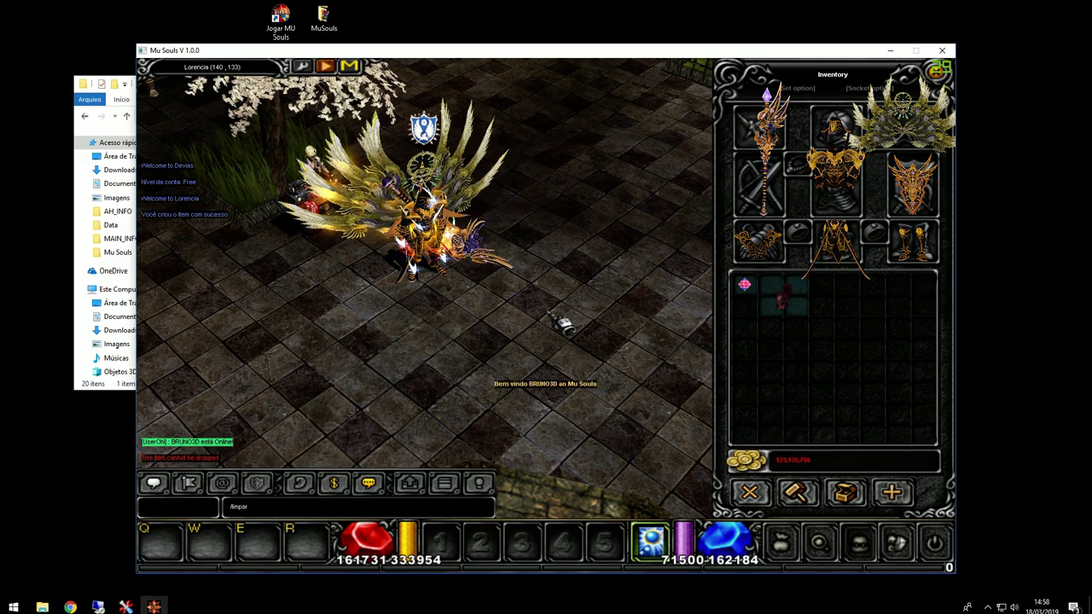
pyautogui.write('parinv')
pyautogui.press('Return')
pyautogui.press('Return')
pyautogui.write('/makeset 81 15 63 63 63')
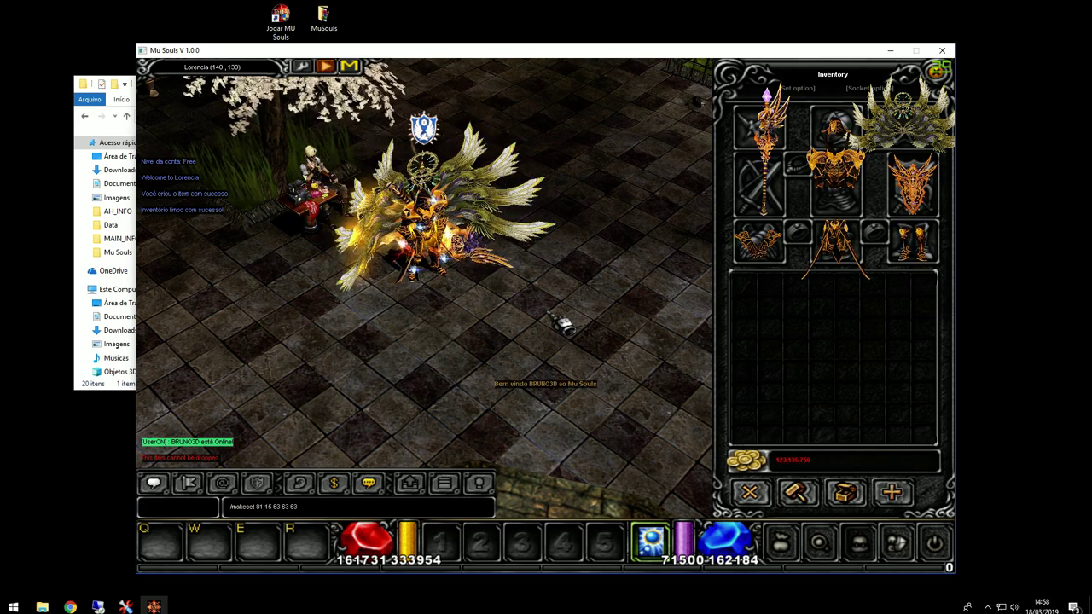
pyautogui.write(' 63')
# Step: Run /makeset 81 and swap the golden gloves and pants for the new purple ones
pyautogui.press('Return')
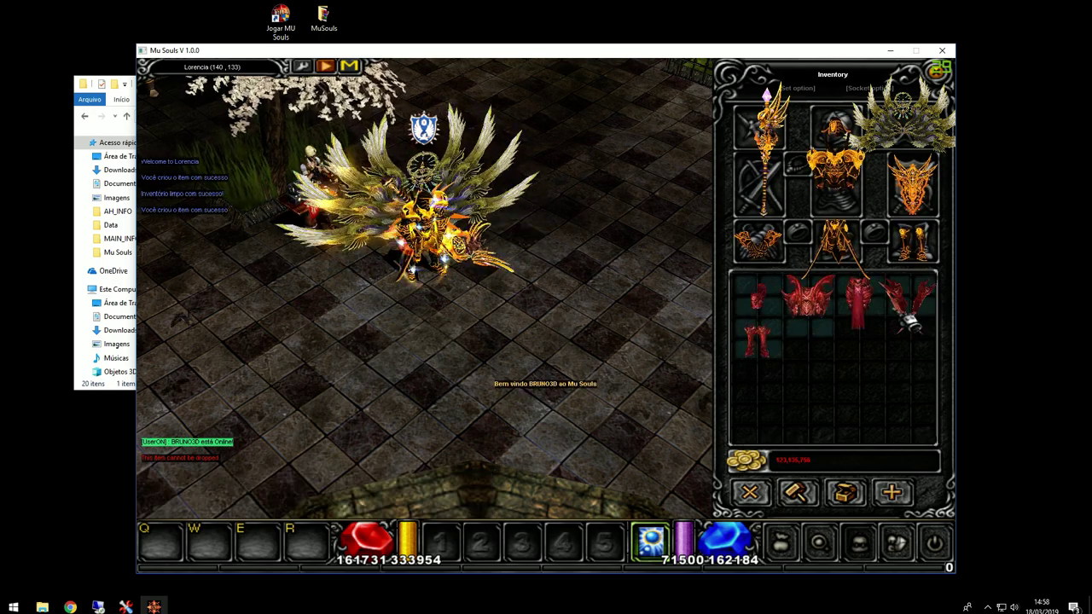
pyautogui.click(757, 241)
pyautogui.click(754, 401)
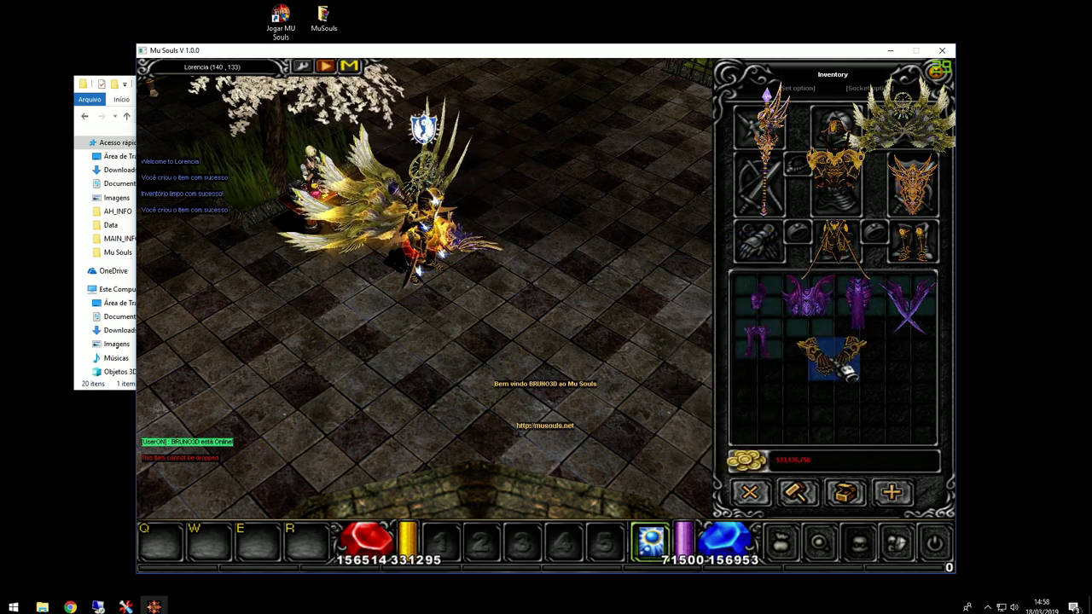
pyautogui.click(903, 316)
pyautogui.click(759, 243)
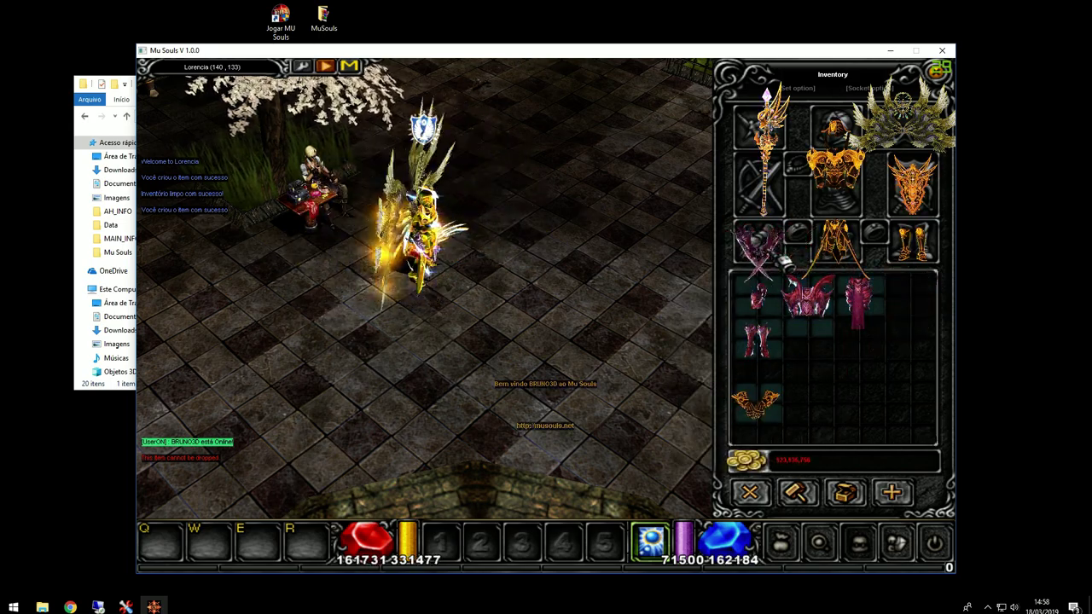
pyautogui.click(836, 244)
pyautogui.click(812, 397)
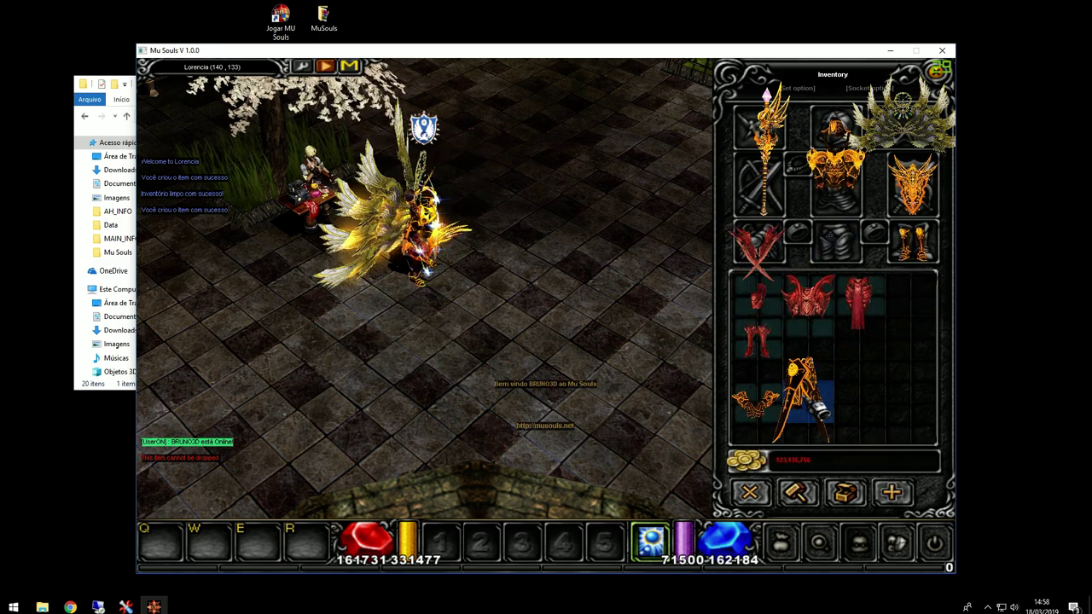
pyautogui.click(857, 303)
pyautogui.click(839, 243)
# Step: Swap the golden chest armour and boots for purple ones and equip the new red helm
pyautogui.click(832, 183)
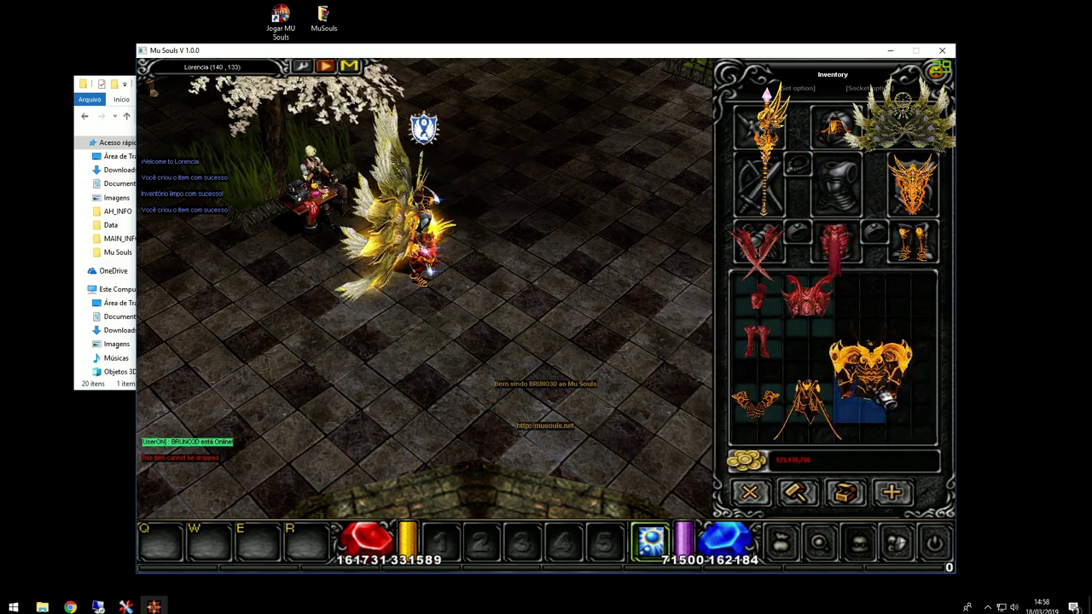
pyautogui.click(909, 408)
pyautogui.click(806, 294)
pyautogui.click(836, 184)
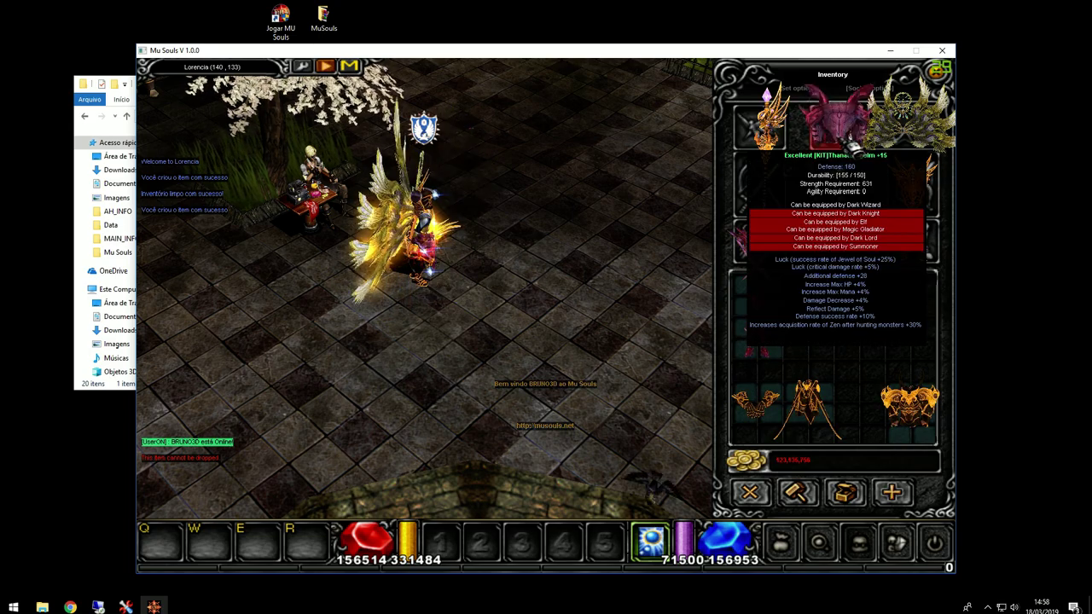
pyautogui.click(912, 243)
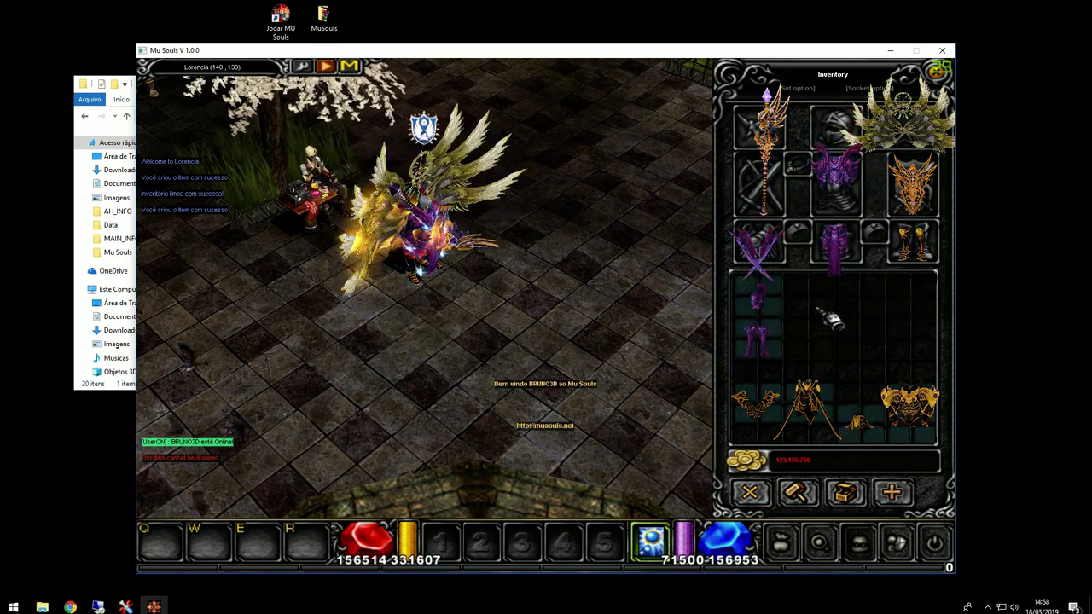
pyautogui.click(909, 354)
pyautogui.click(755, 337)
pyautogui.click(913, 243)
pyautogui.click(757, 294)
pyautogui.click(834, 123)
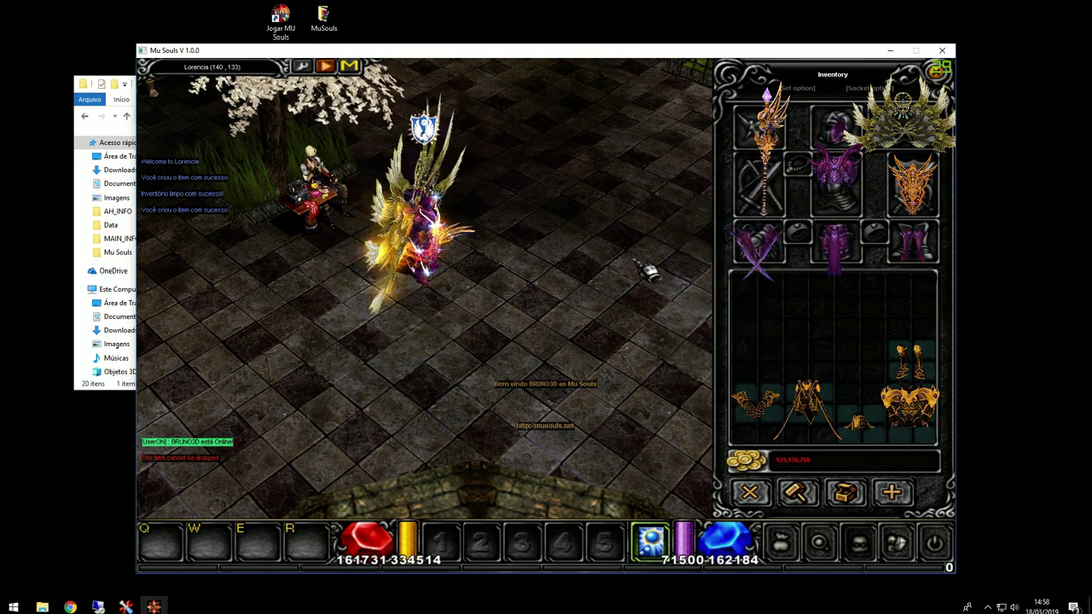
# Step: Resend the inventory-clearing chat command, walk a step, and close the game client
pyautogui.press('Return')
pyautogui.press('Up')
pyautogui.press('Up')
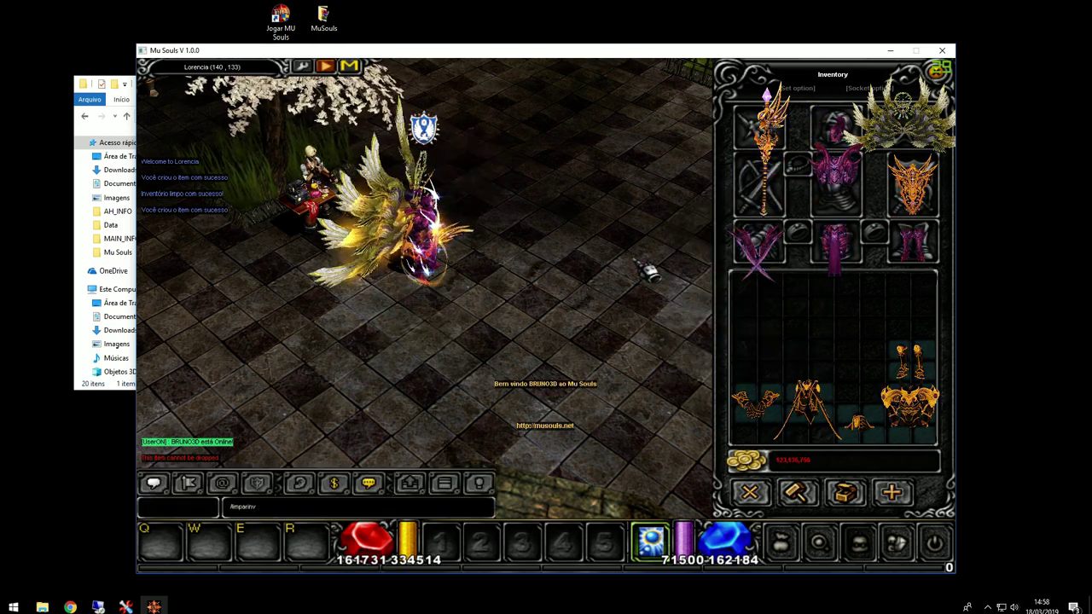
pyautogui.press('Return')
pyautogui.click(489, 337)
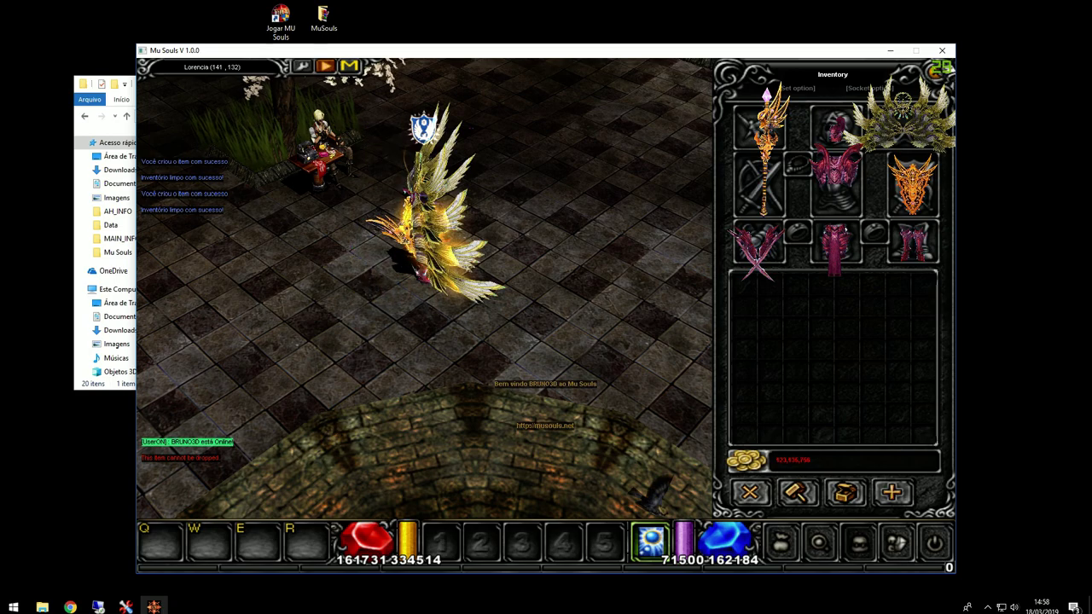
pyautogui.hotkey('alt', 'F4')
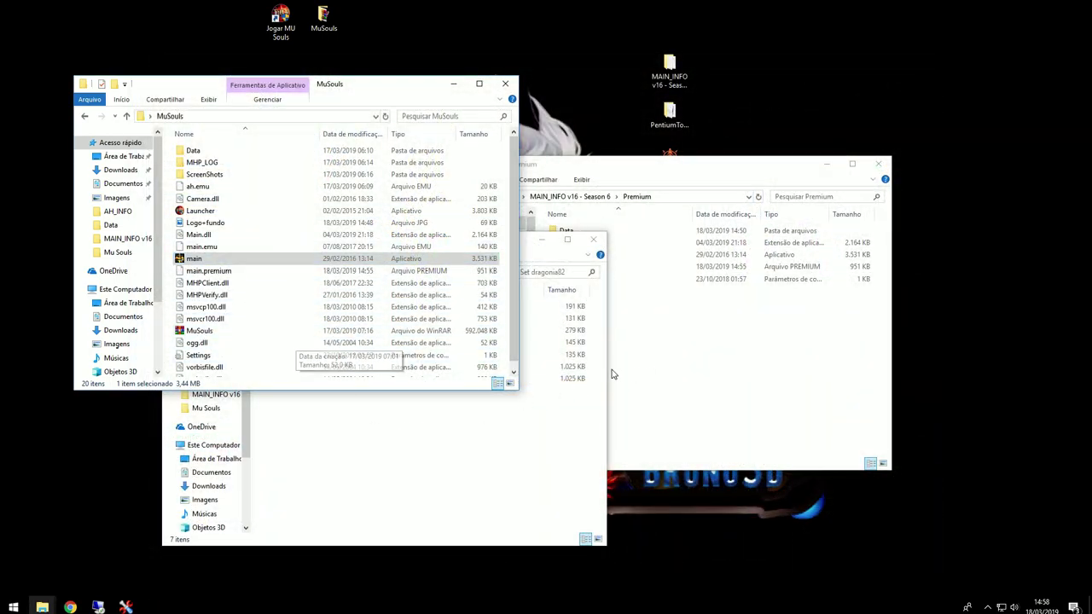
# Step: Arrange the dragonia folder windows and open Sword dragonia from All Dragonia
pyautogui.click(639, 367)
pyautogui.click(372, 460)
pyautogui.moveTo(415, 245); pyautogui.dragTo(651, 247)
pyautogui.press('BackSpace')
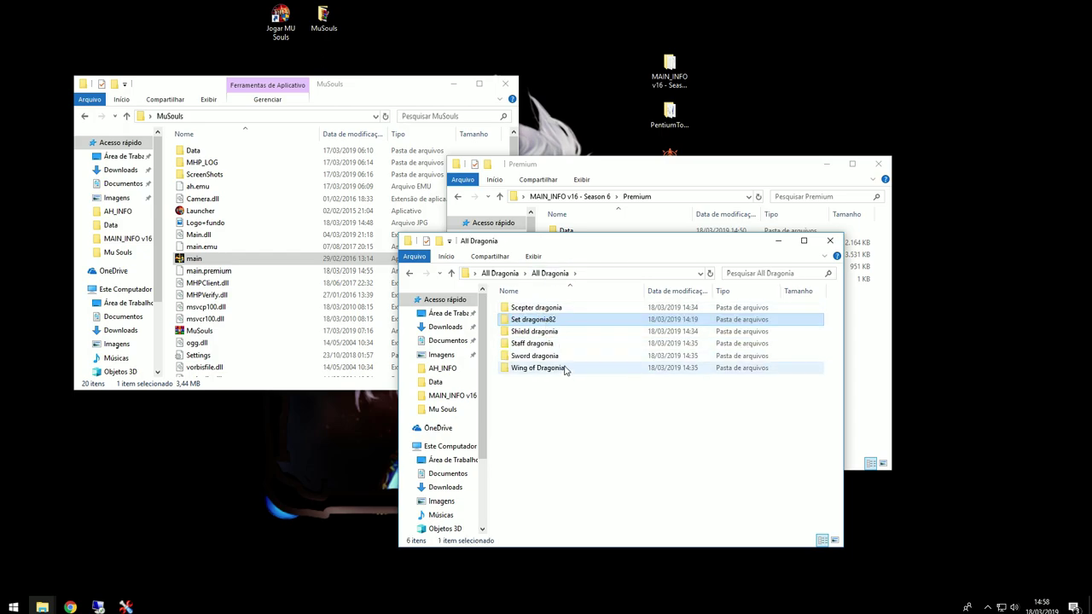
pyautogui.doubleClick(535, 356)
# Step: Bring the Item.bmd Editor to the front and open its item group list
pyautogui.click(125, 607)
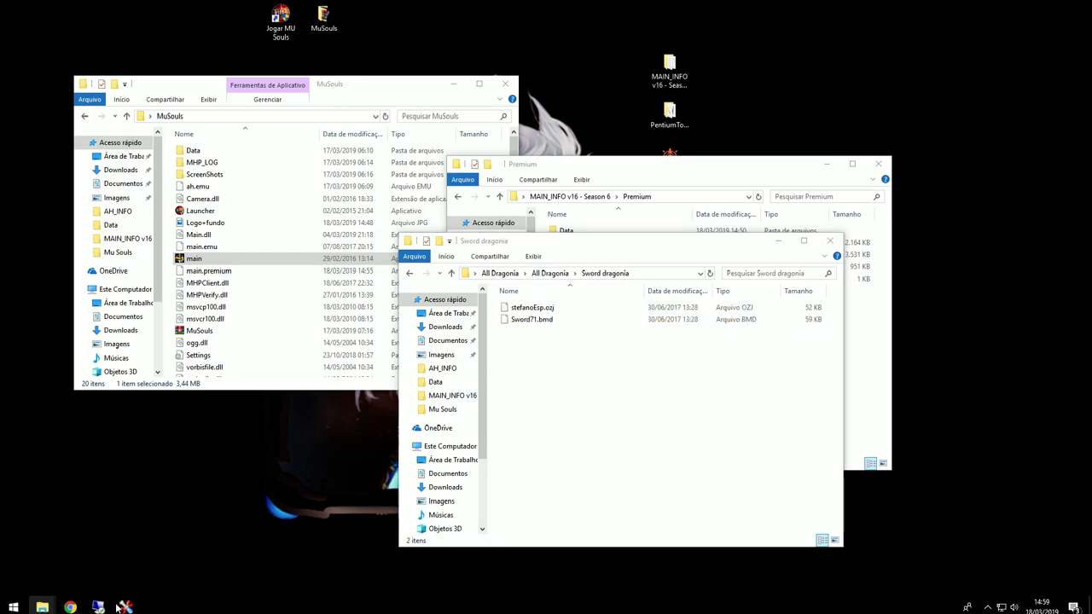
pyautogui.click(176, 574)
pyautogui.click(417, 57)
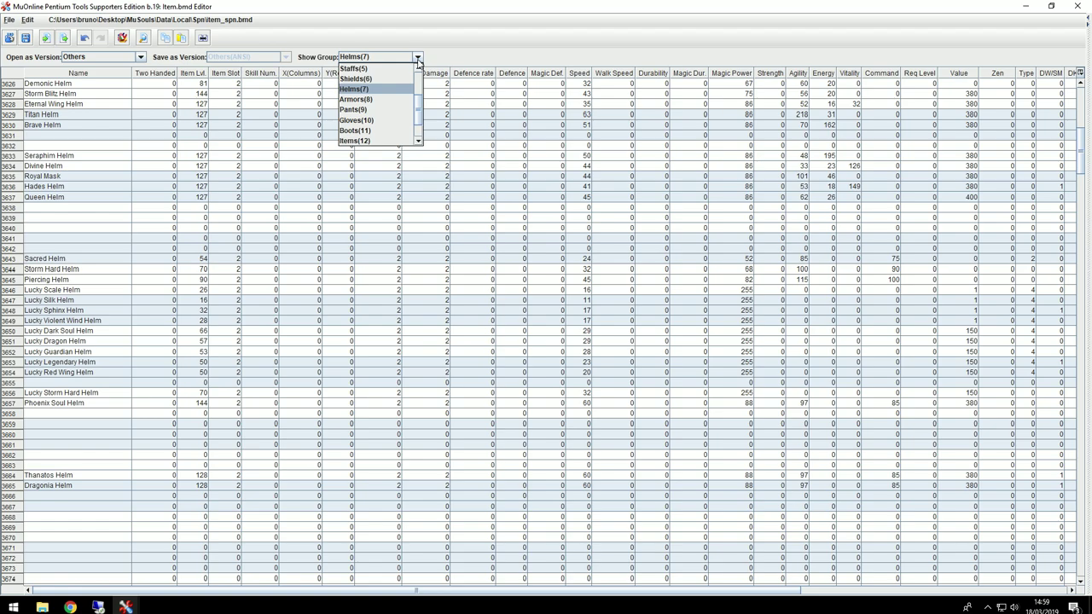
# Step: Copy the Thanatos Sword row into Swords row 71 and rename it Dragonia Sword
pyautogui.click(385, 79)
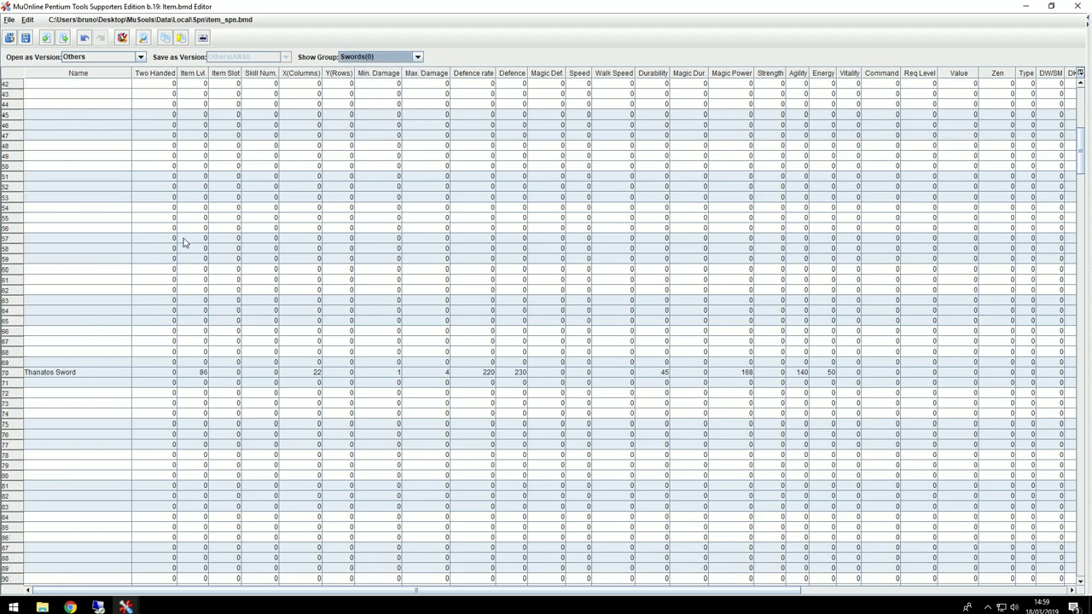
pyautogui.moveTo(63, 376); pyautogui.dragTo(1090, 378)
pyautogui.click(234, 591)
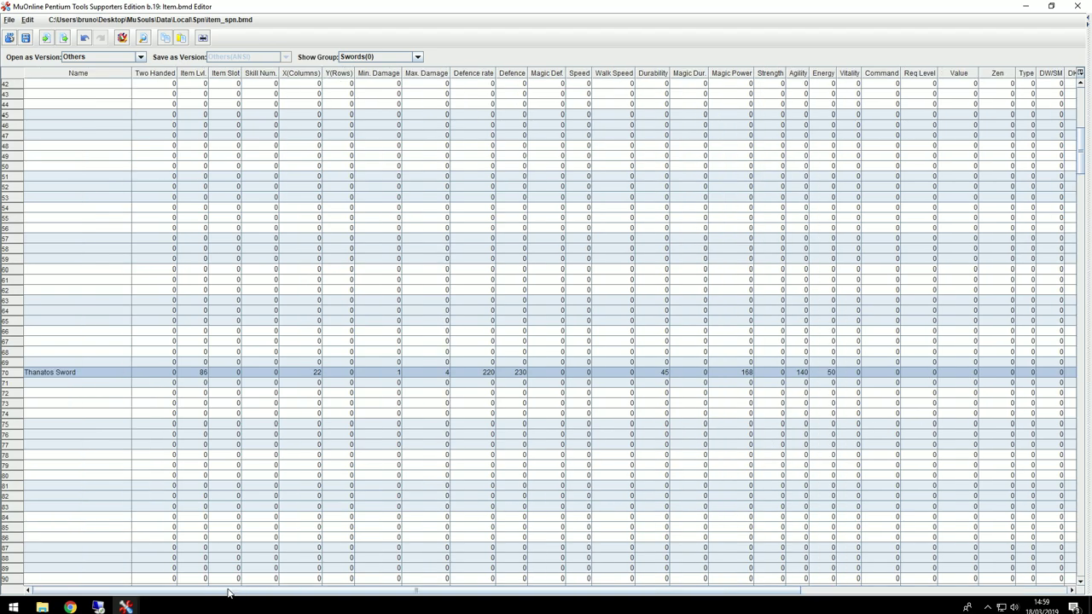
pyautogui.click(34, 386)
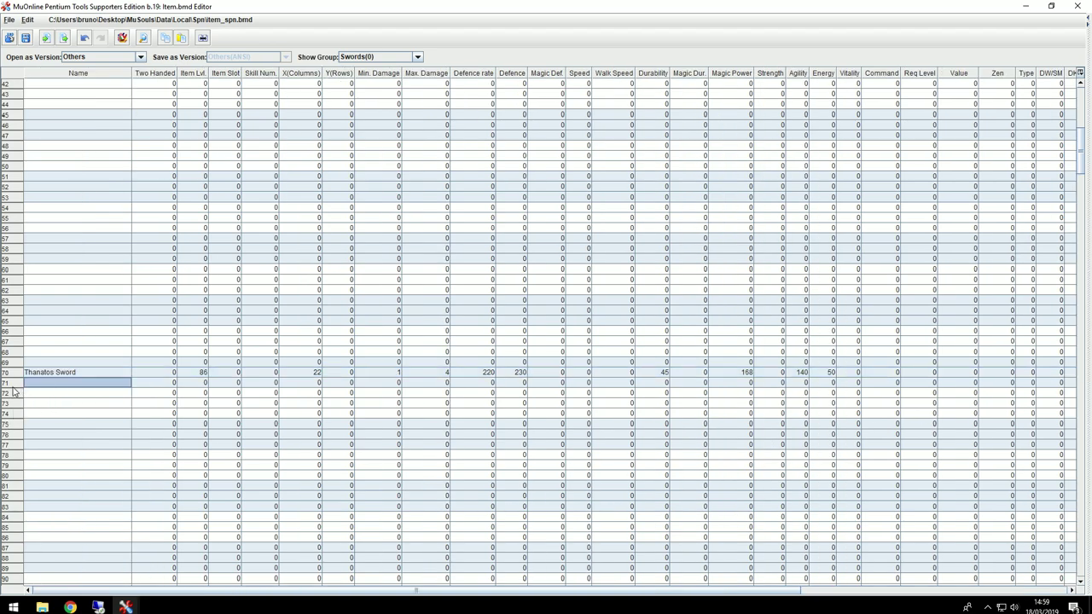
pyautogui.doubleClick(53, 385)
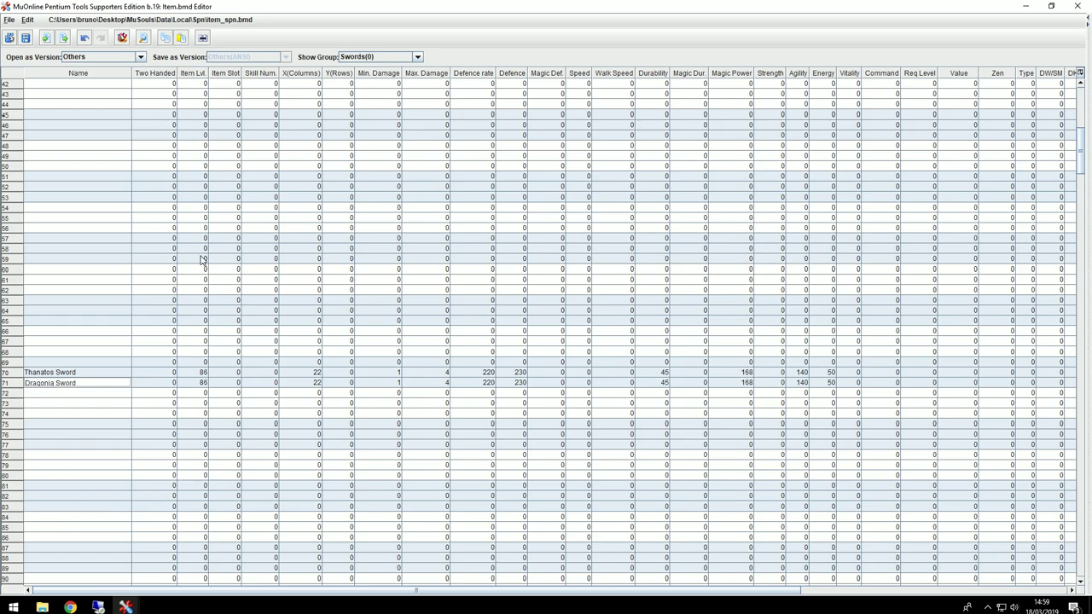
# Step: Copy the Thanatos Mace row into Maces row 1095 as Dragonia Mace
pyautogui.click(418, 58)
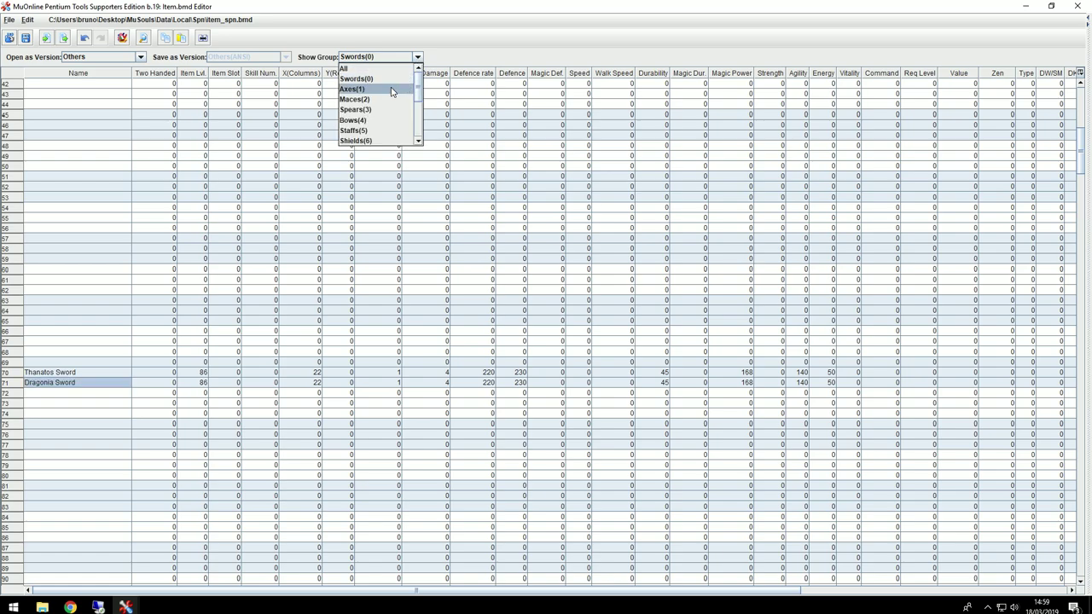
pyautogui.click(386, 101)
pyautogui.moveTo(71, 372); pyautogui.dragTo(1090, 376)
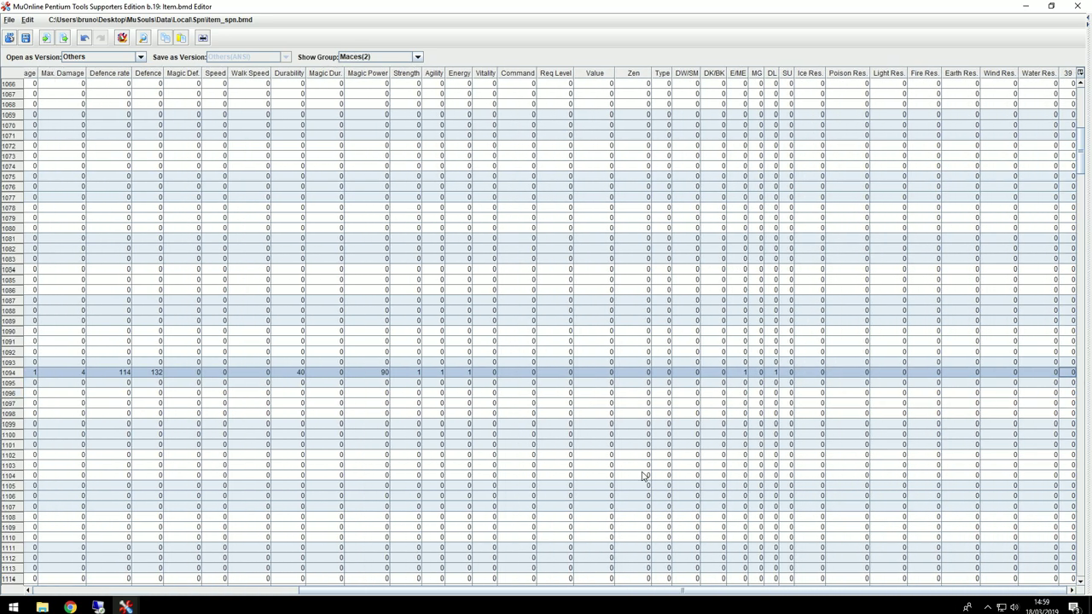
pyautogui.click(63, 590)
pyautogui.click(47, 384)
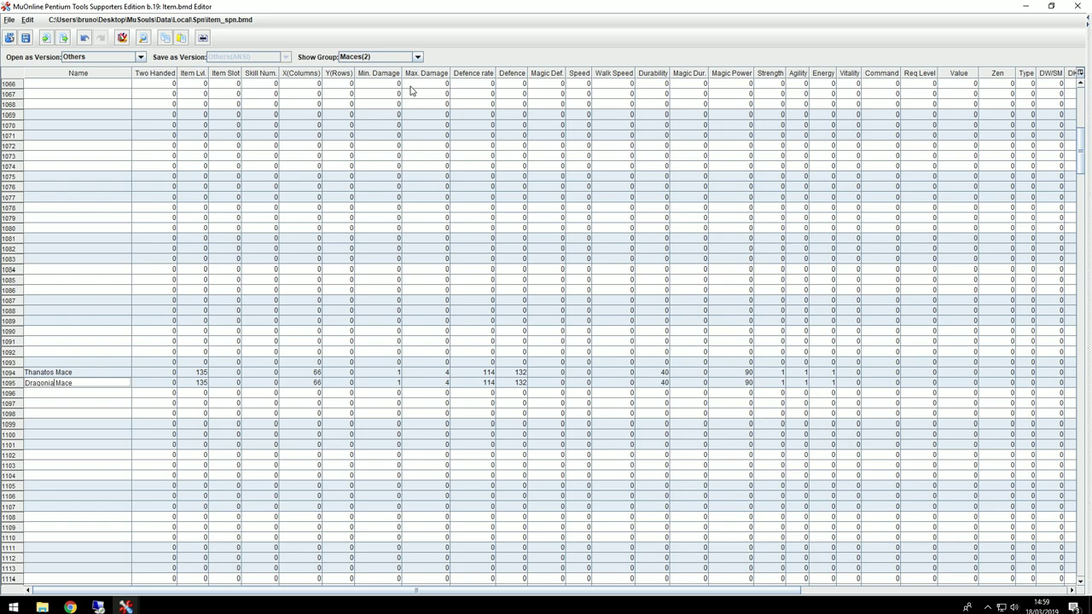
# Step: Copy the Thanatos Staff row into Staffs row 2631 as Dragonia Staff
pyautogui.click(418, 57)
pyautogui.click(389, 131)
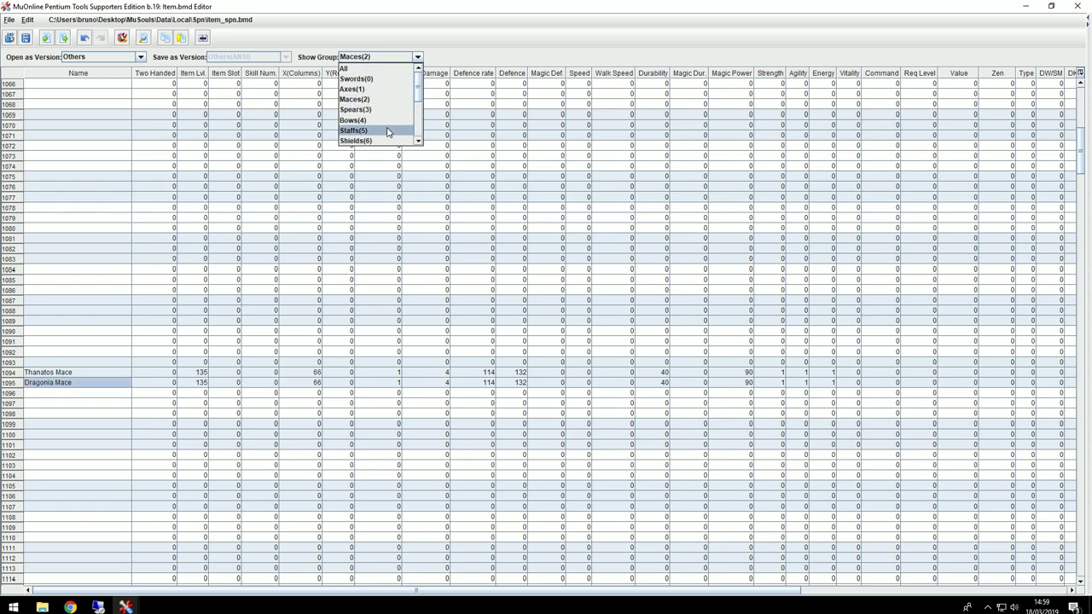
pyautogui.moveTo(53, 373); pyautogui.dragTo(1090, 381)
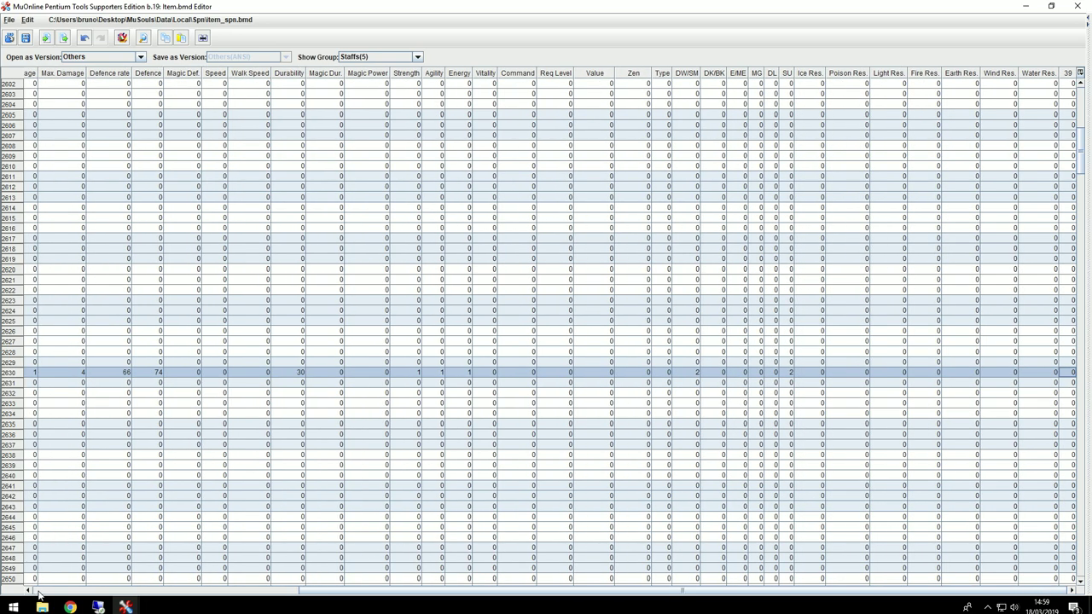
pyautogui.click(38, 591)
pyautogui.click(41, 384)
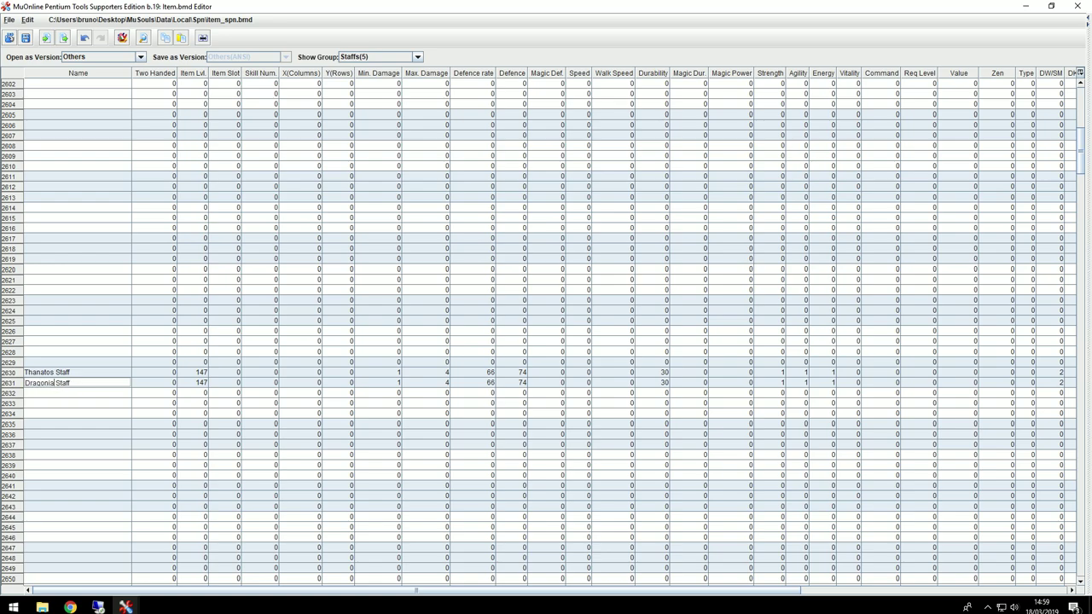
# Step: Copy Thanatos Shield into Shields row 3143 and rename it Dragonia Shield
pyautogui.click(418, 58)
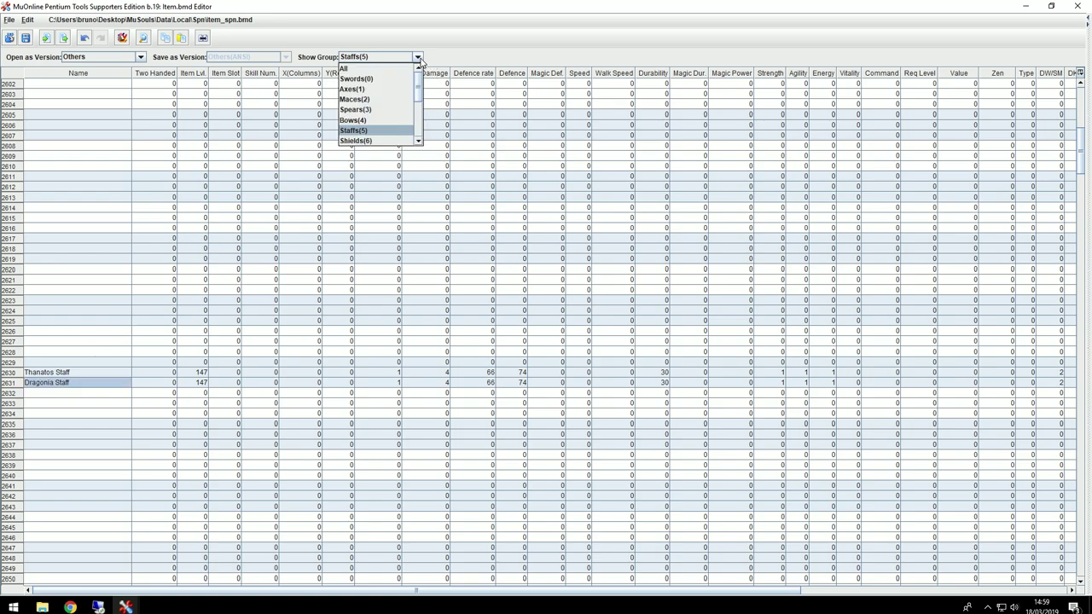
pyautogui.click(400, 135)
pyautogui.click(91, 375)
pyautogui.moveTo(91, 376); pyautogui.dragTo(1090, 373)
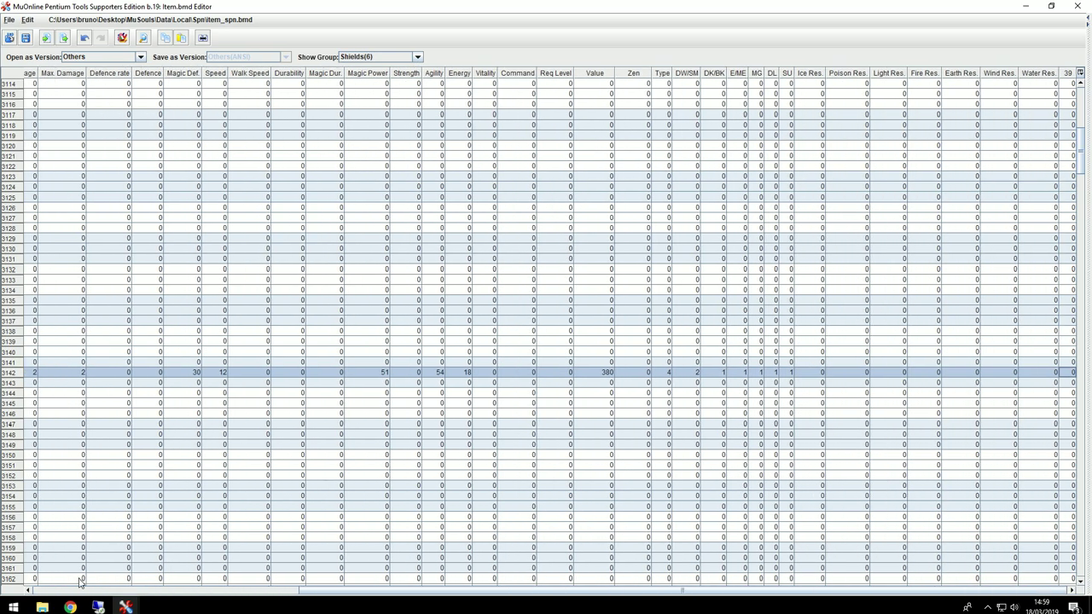
pyautogui.moveTo(85, 578); pyautogui.dragTo(47, 595)
pyautogui.hotkey('ctrl', 'v')
pyautogui.doubleClick(52, 385)
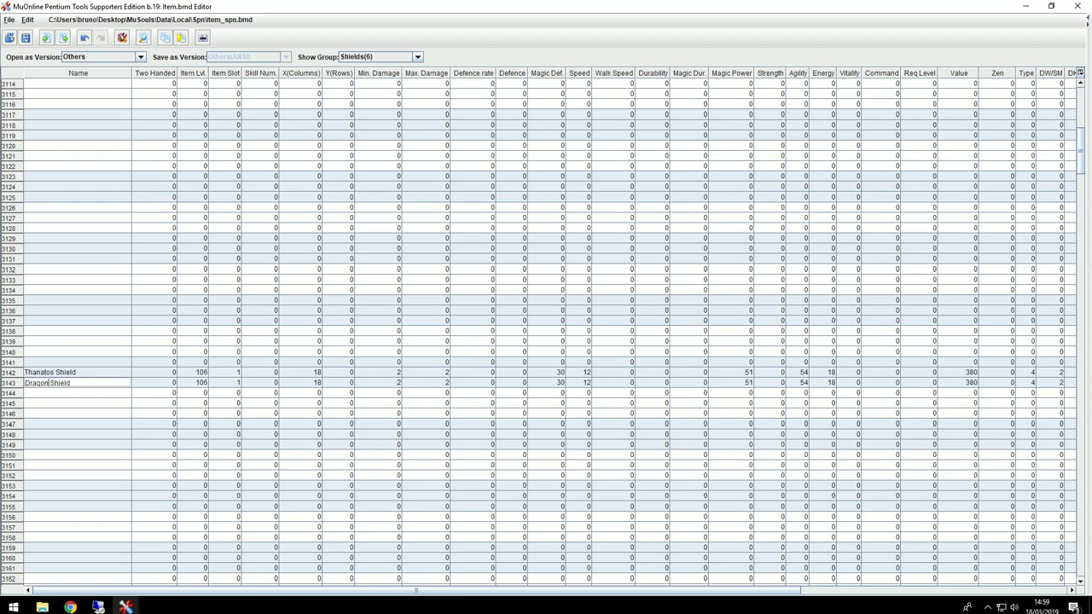
pyautogui.click(100, 350)
pyautogui.click(97, 385)
# Step: Bring the Sword dragonia Explorer window forward and go up to All Dragonia
pyautogui.moveTo(41, 606)
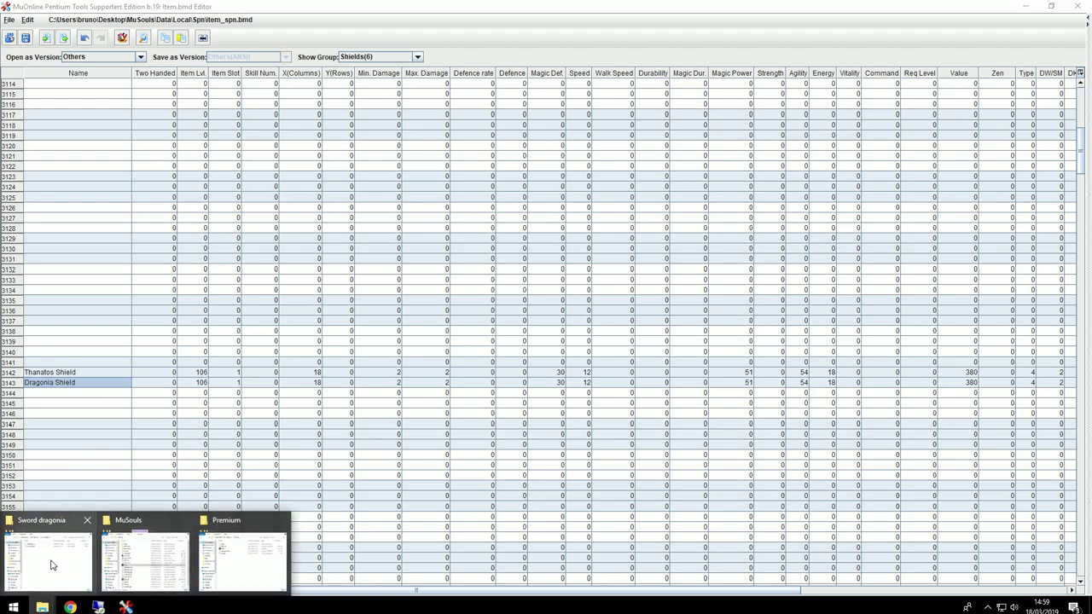
pyautogui.click(49, 563)
pyautogui.click(549, 273)
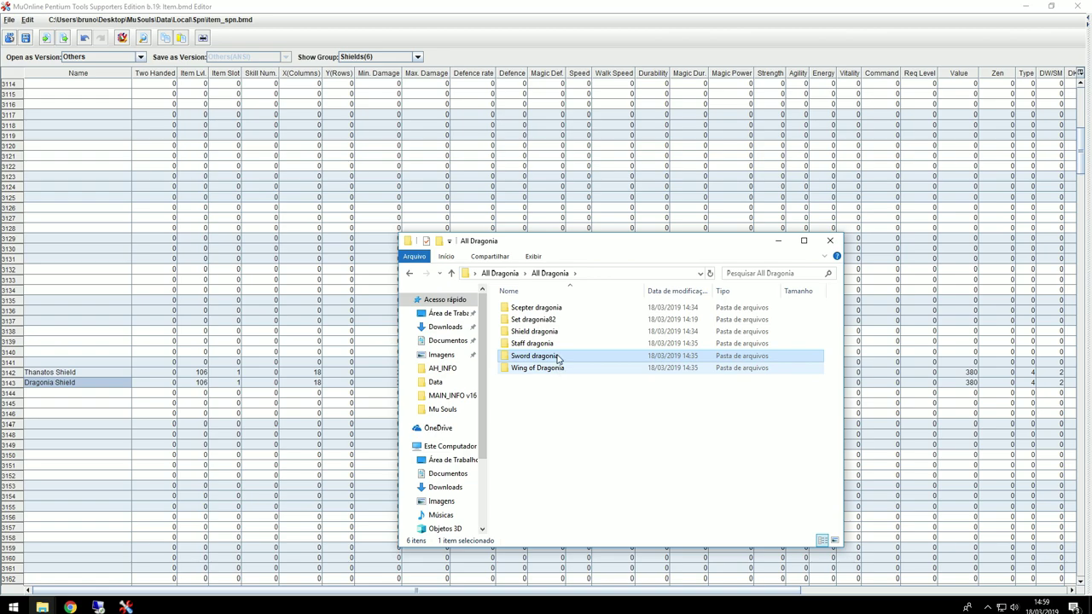
# Step: Show the Items group and select the source wing row for copying
pyautogui.click(410, 57)
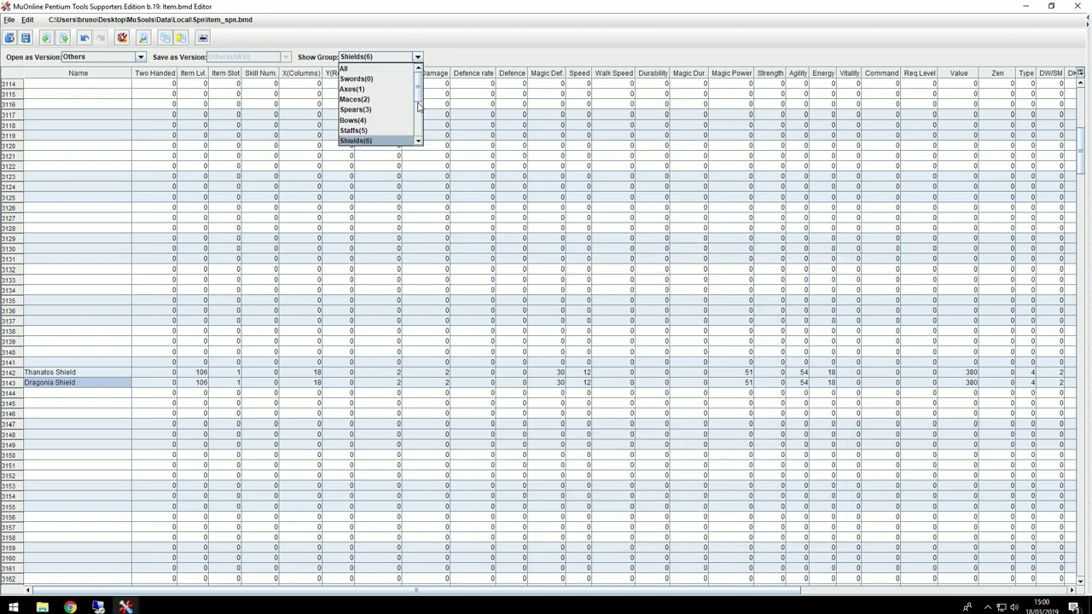
pyautogui.scroll(-3, 401, 111)
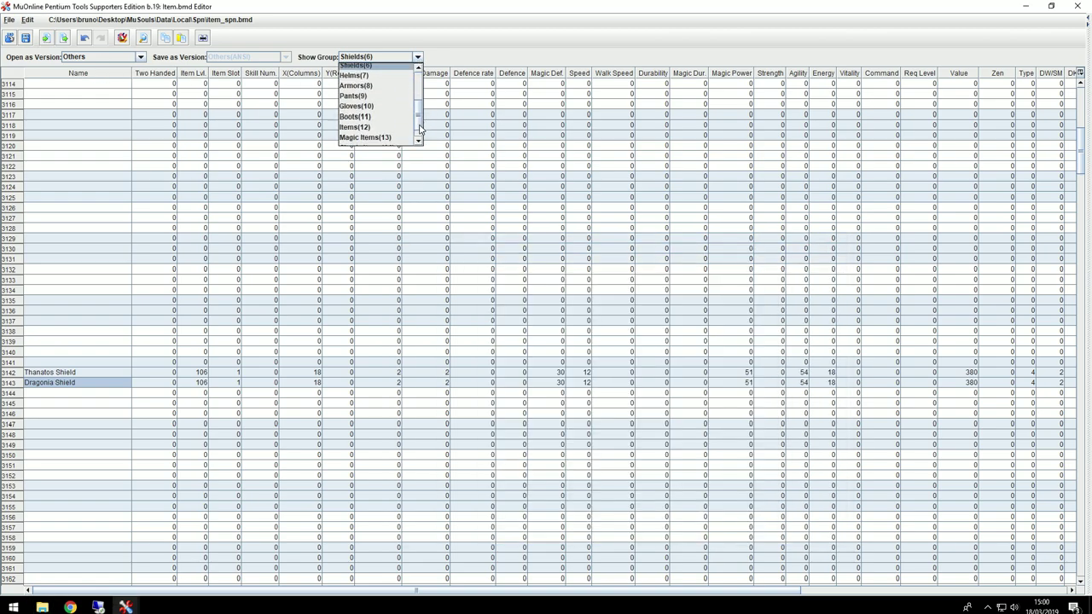
pyautogui.click(354, 113)
pyautogui.scroll(-15, 119, 435)
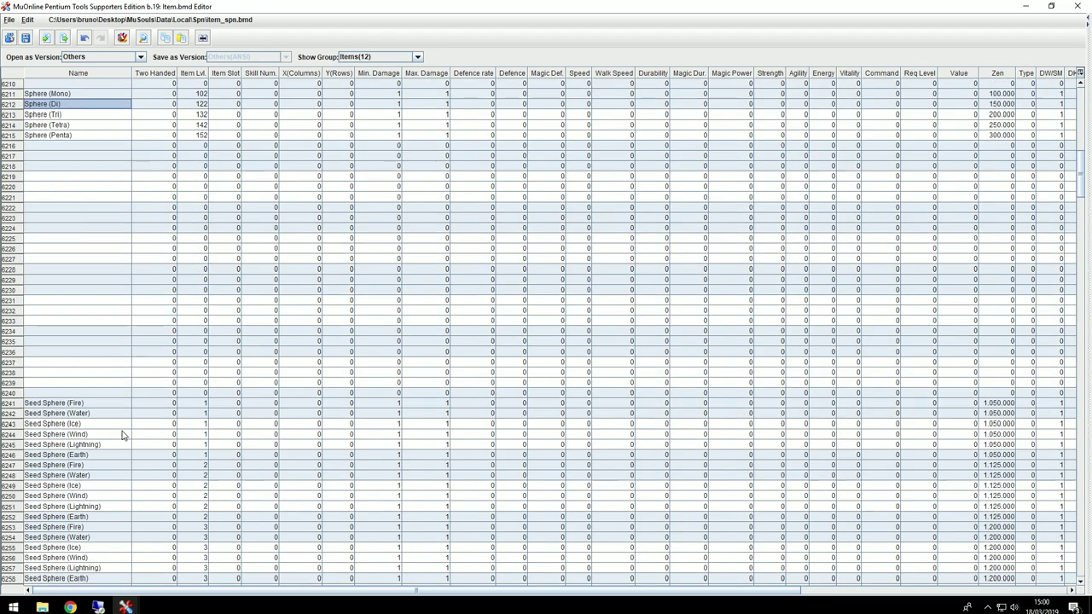
pyautogui.scroll(-11, 94, 459)
pyautogui.scroll(-16, 43, 296)
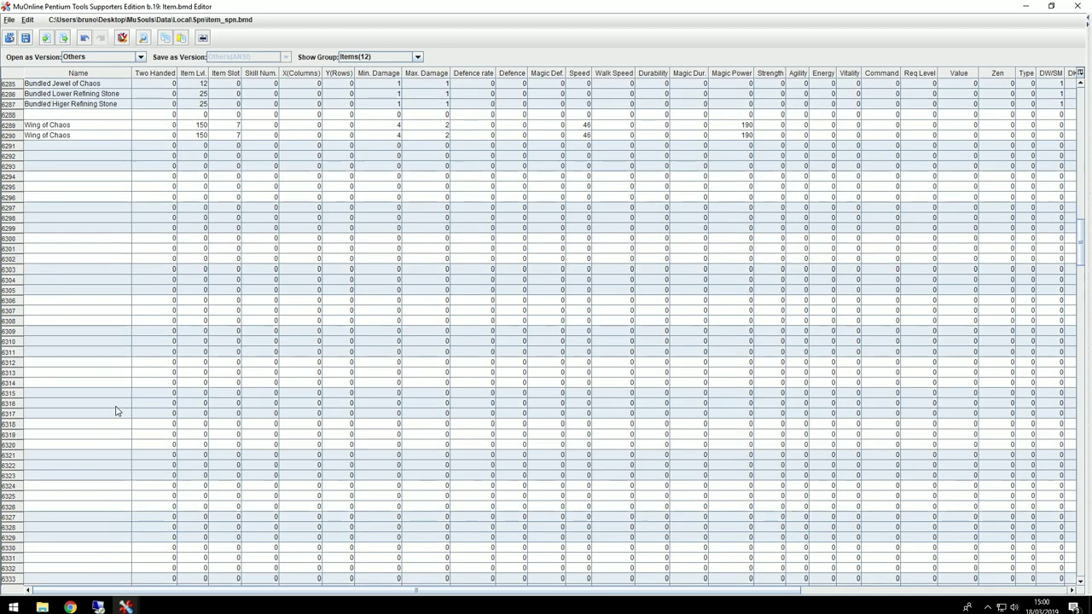
pyautogui.click(47, 355)
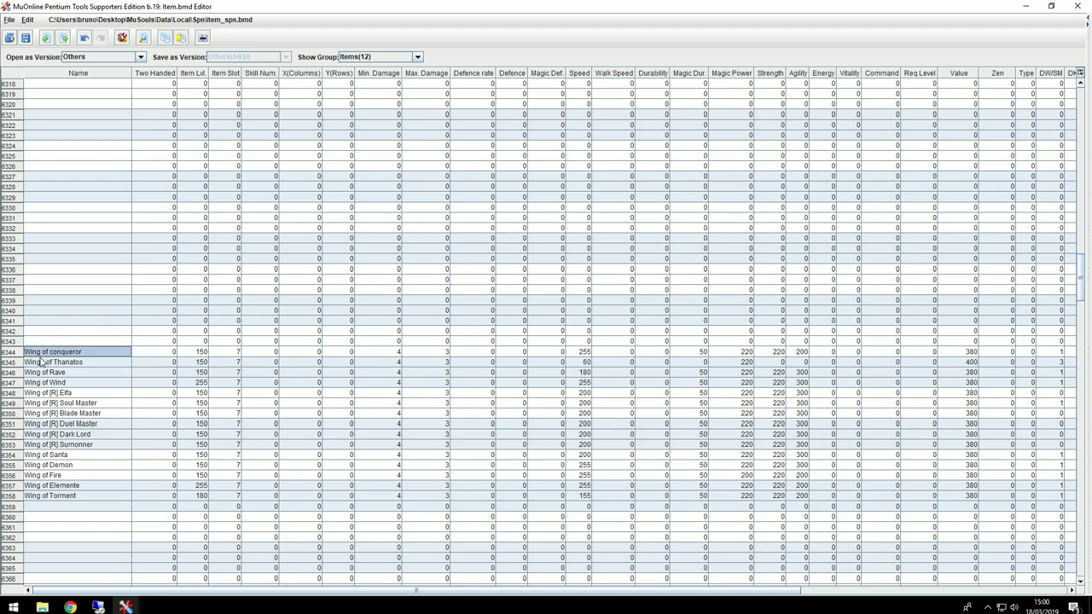
pyautogui.moveTo(48, 361); pyautogui.dragTo(1090, 368)
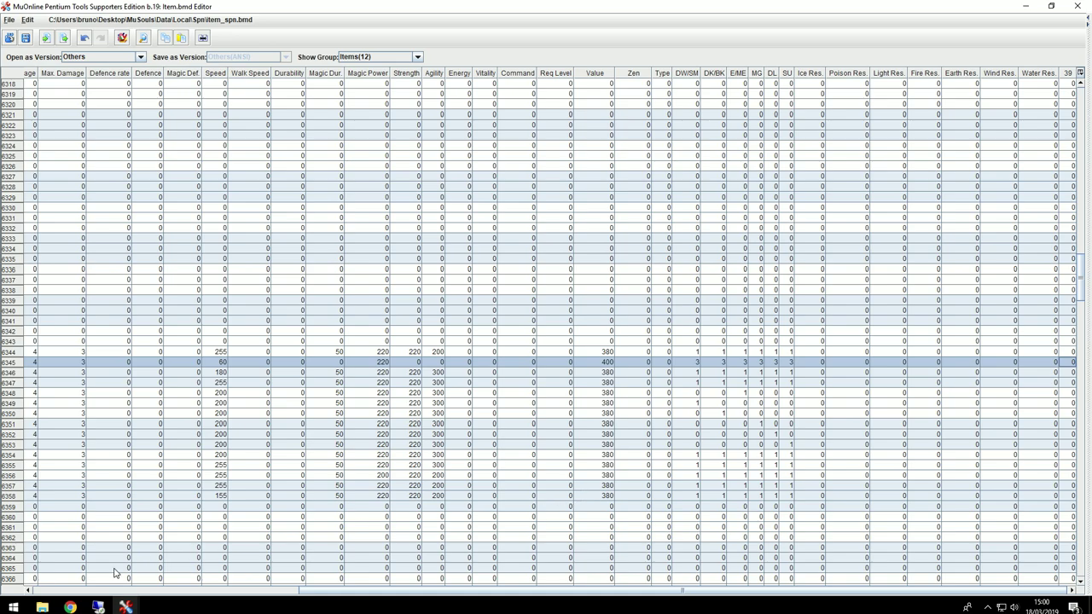
# Step: Paste the wing into row 6346 and rename it Wings of Dragonia
pyautogui.click(61, 591)
pyautogui.click(50, 376)
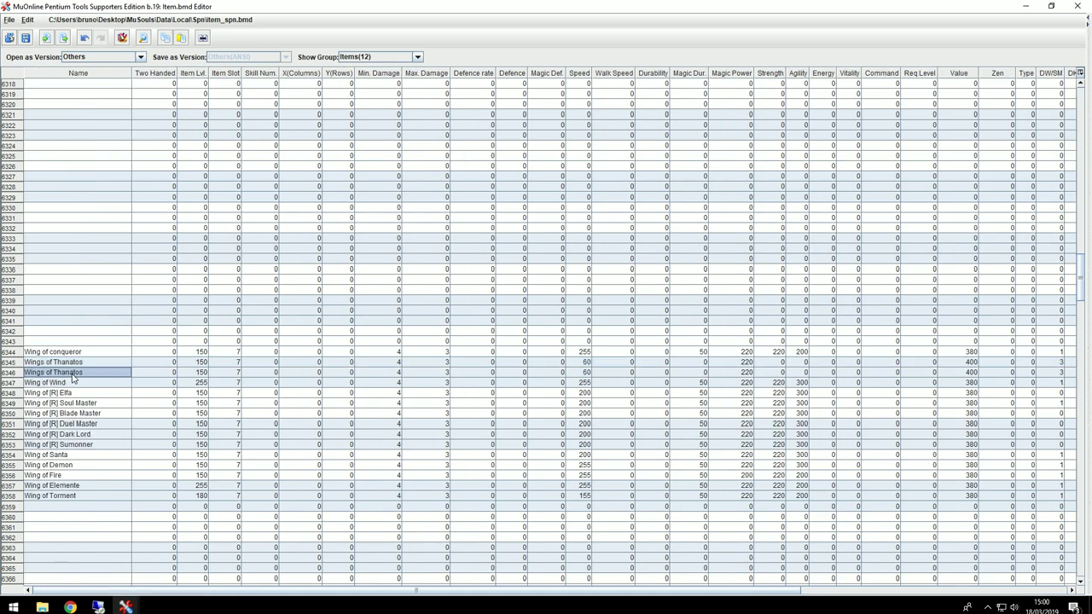
pyautogui.doubleClick(72, 375)
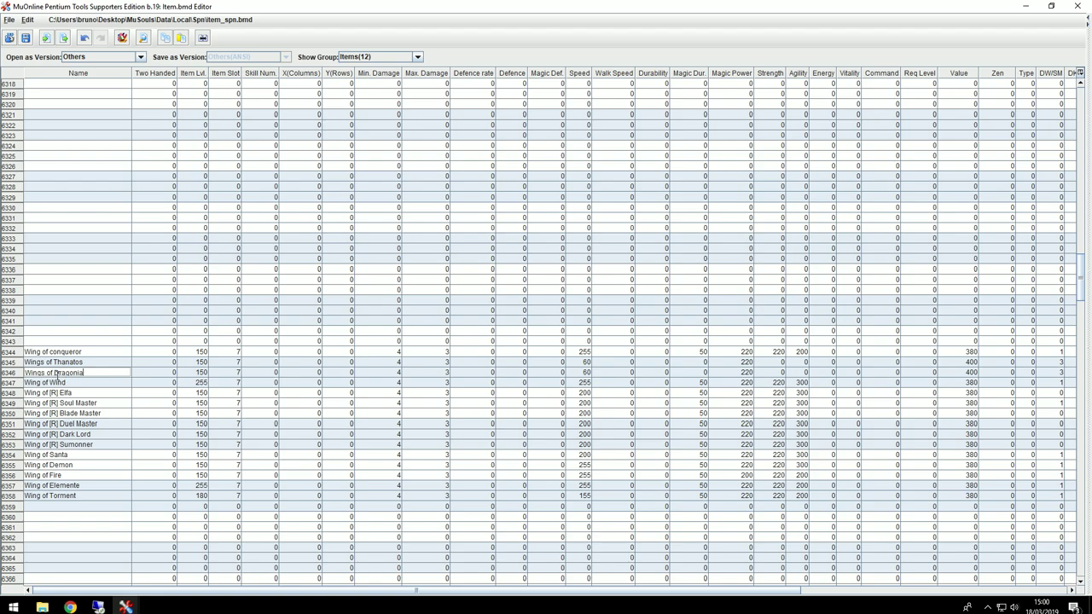
pyautogui.click(82, 364)
pyautogui.click(81, 369)
pyautogui.click(81, 366)
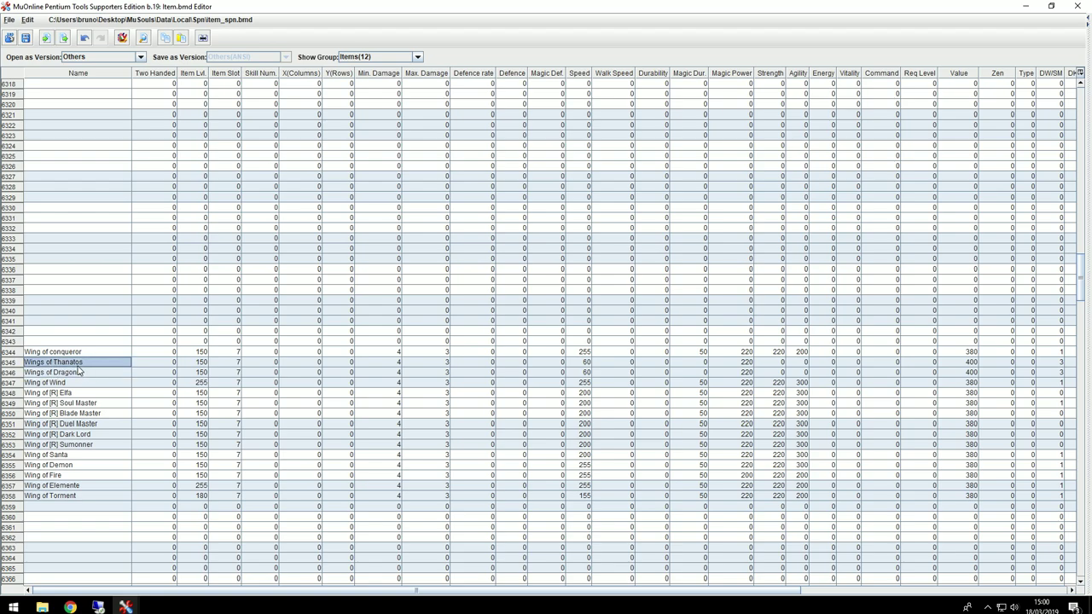
pyautogui.click(69, 375)
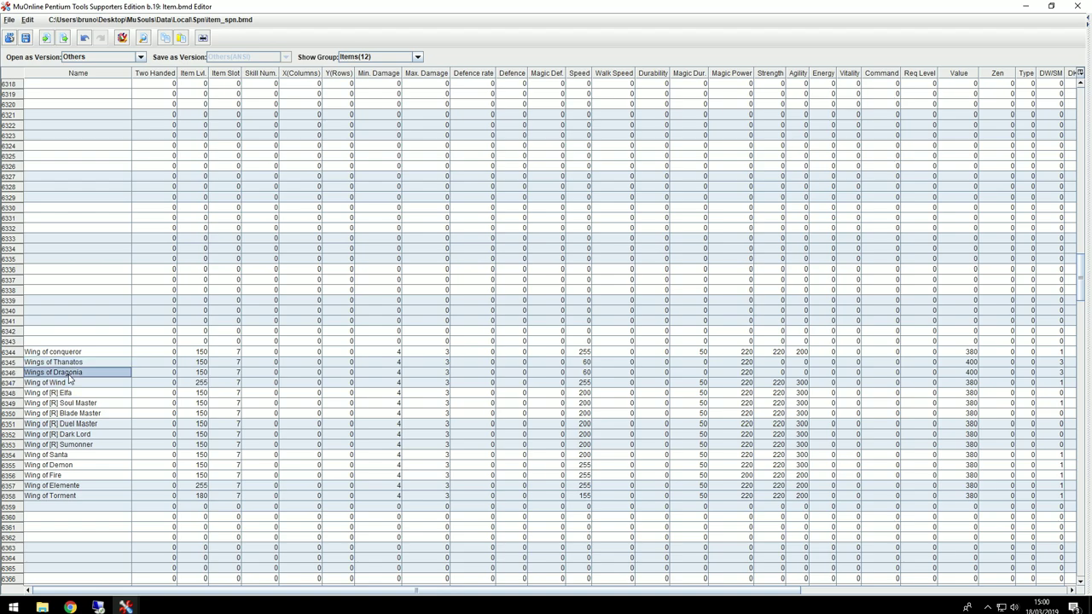
# Step: Save over item_spn.bmd, then save the table as item_por.bmd in Local\Por
pyautogui.click(25, 39)
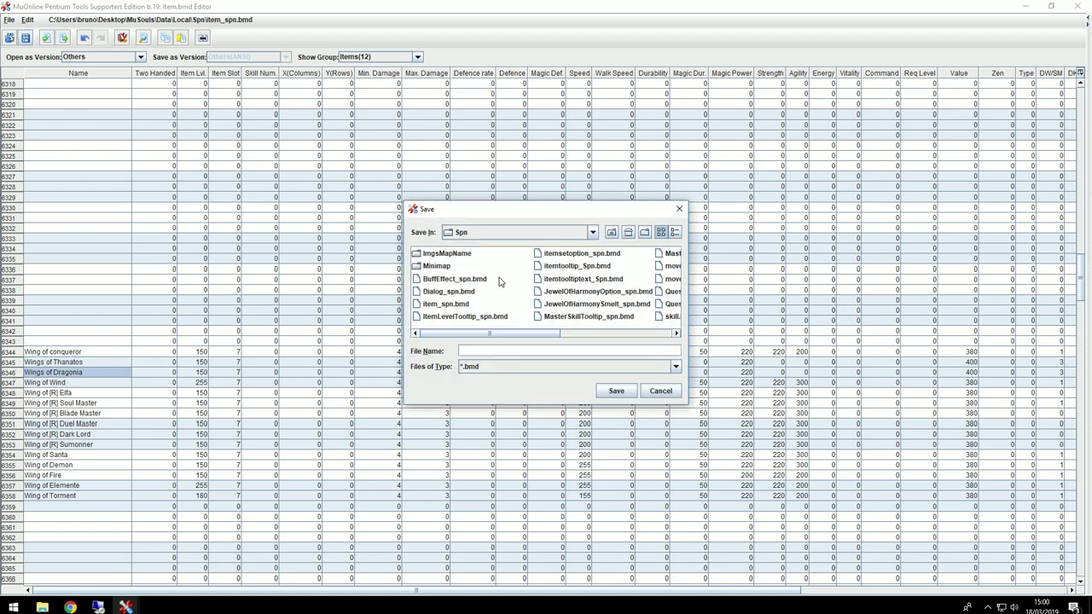
pyautogui.click(615, 390)
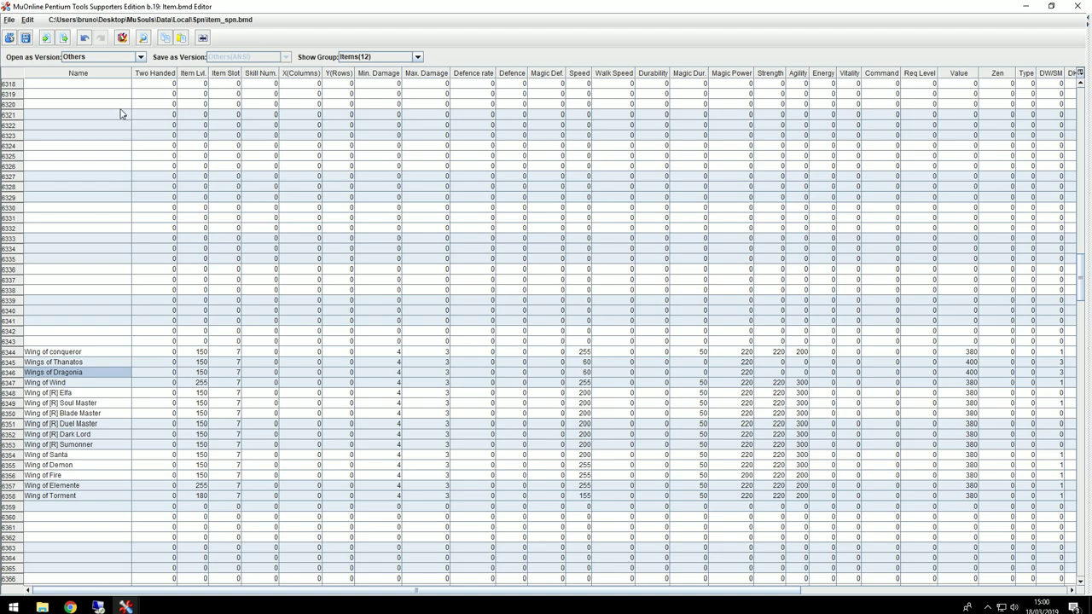
pyautogui.click(26, 40)
pyautogui.click(611, 234)
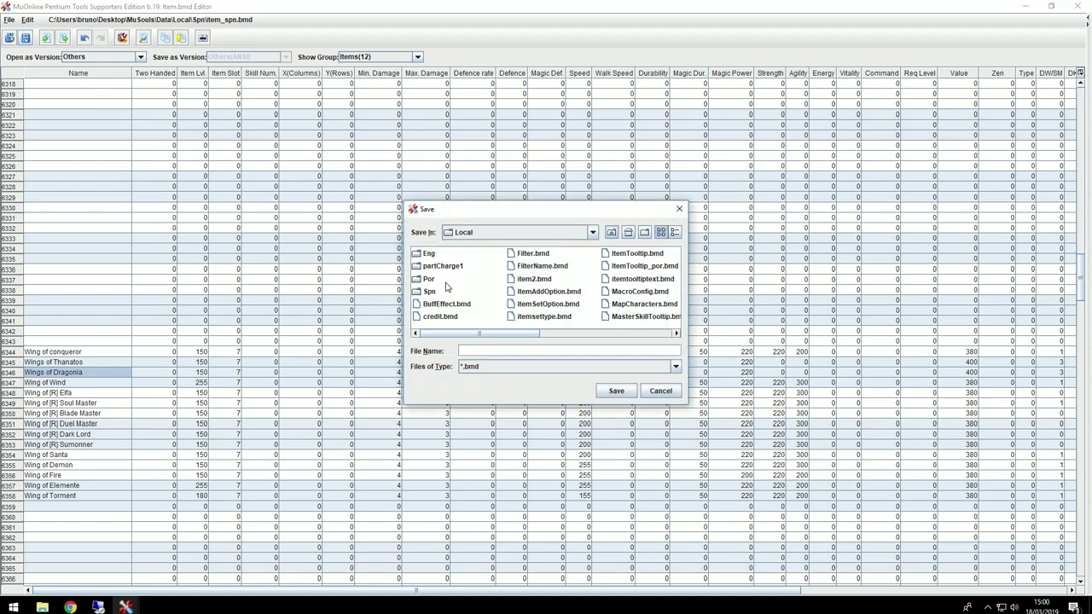
pyautogui.doubleClick(427, 281)
pyautogui.click(442, 305)
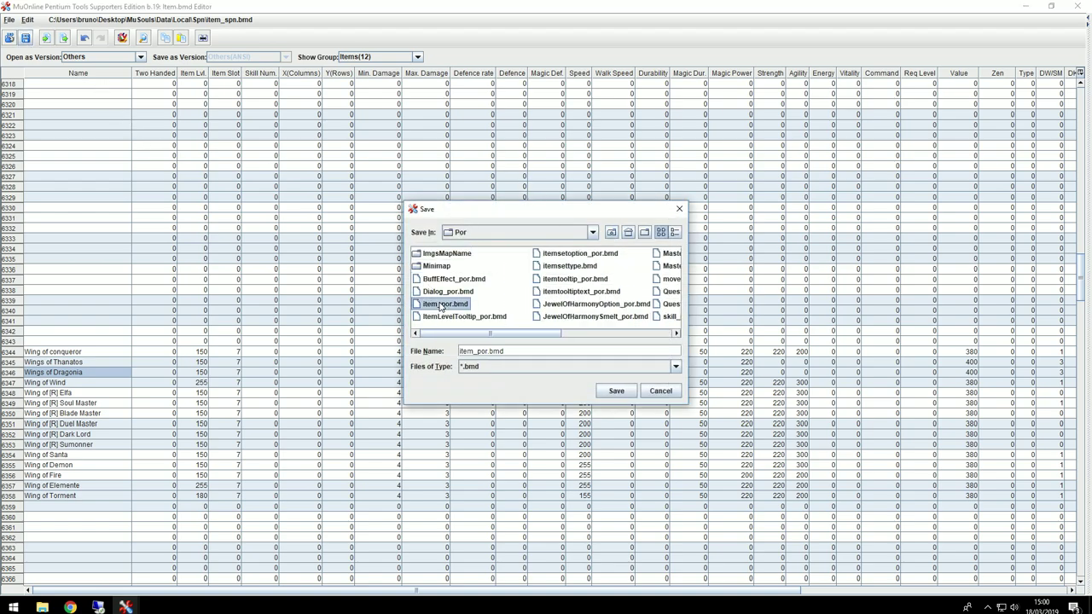
pyautogui.click(615, 391)
# Step: Save the table as item_eng.bmd in the Eng folder and minimize the editor
pyautogui.click(27, 39)
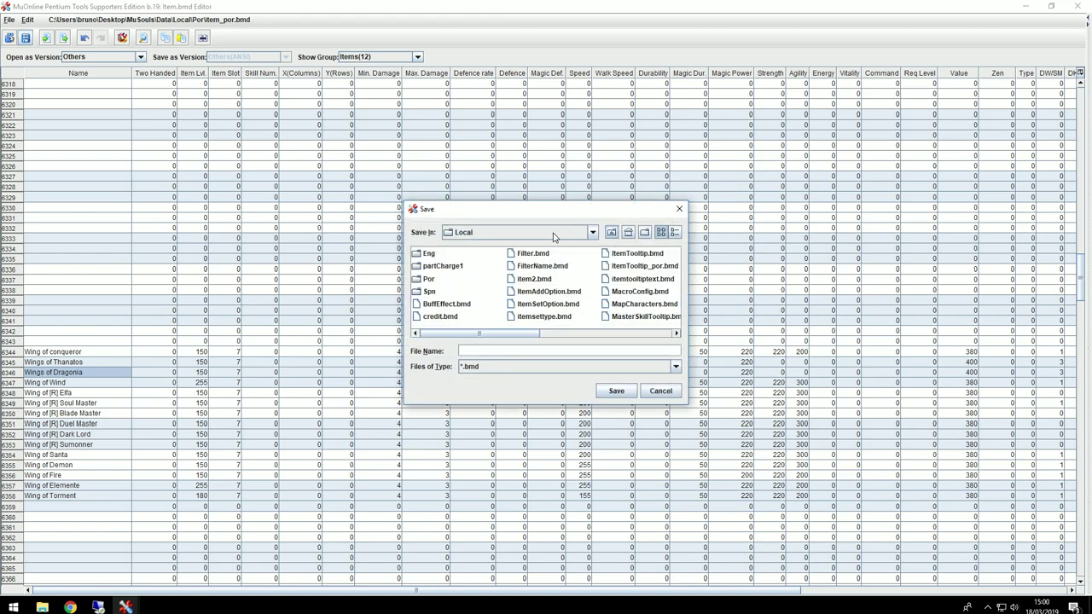
pyautogui.doubleClick(428, 255)
pyautogui.click(450, 316)
pyautogui.click(446, 305)
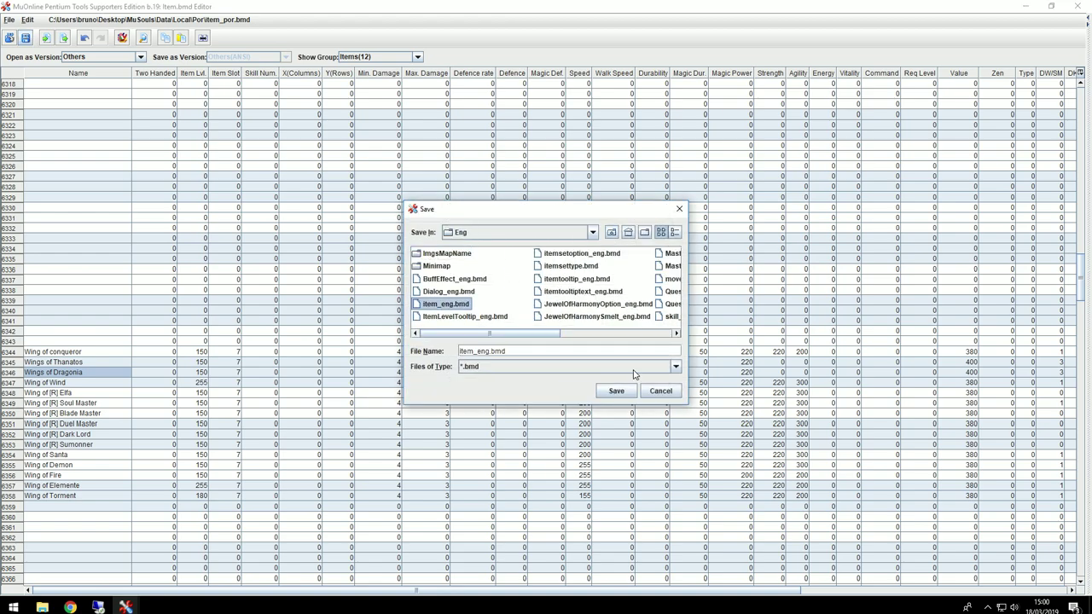
pyautogui.click(615, 390)
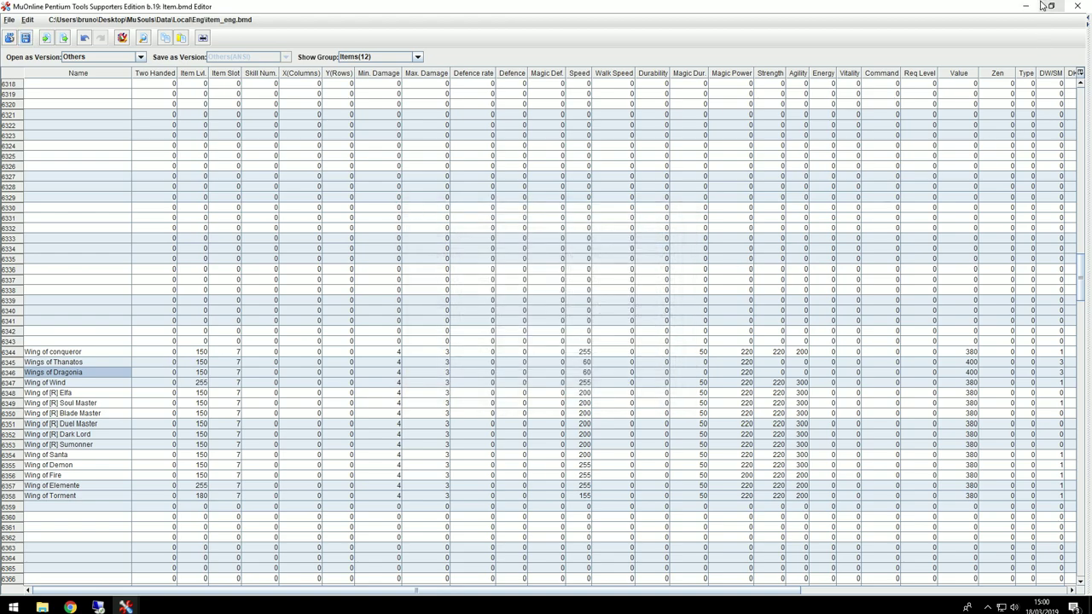
pyautogui.click(1025, 6)
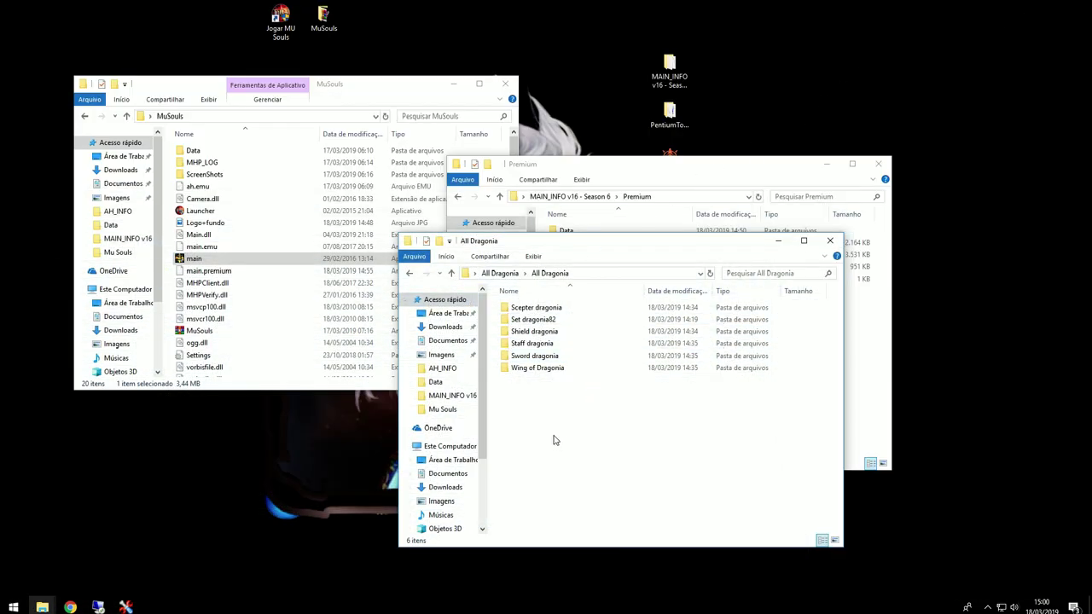
# Step: Arrange the All Dragonia and MuSouls windows side by side and open MuSouls\Data\Item
pyautogui.moveTo(556, 234); pyautogui.dragTo(343, 295)
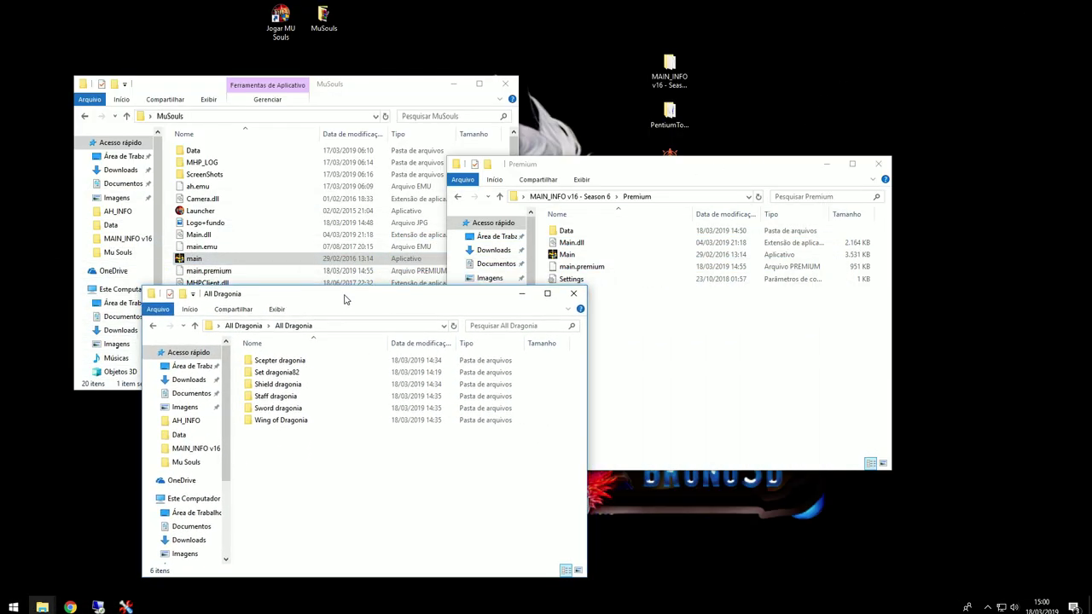
pyautogui.moveTo(373, 88); pyautogui.dragTo(905, 202)
pyautogui.click(834, 168)
pyautogui.moveTo(450, 295); pyautogui.dragTo(444, 205)
pyautogui.moveTo(722, 211); pyautogui.dragTo(693, 207)
pyautogui.doubleClick(719, 260)
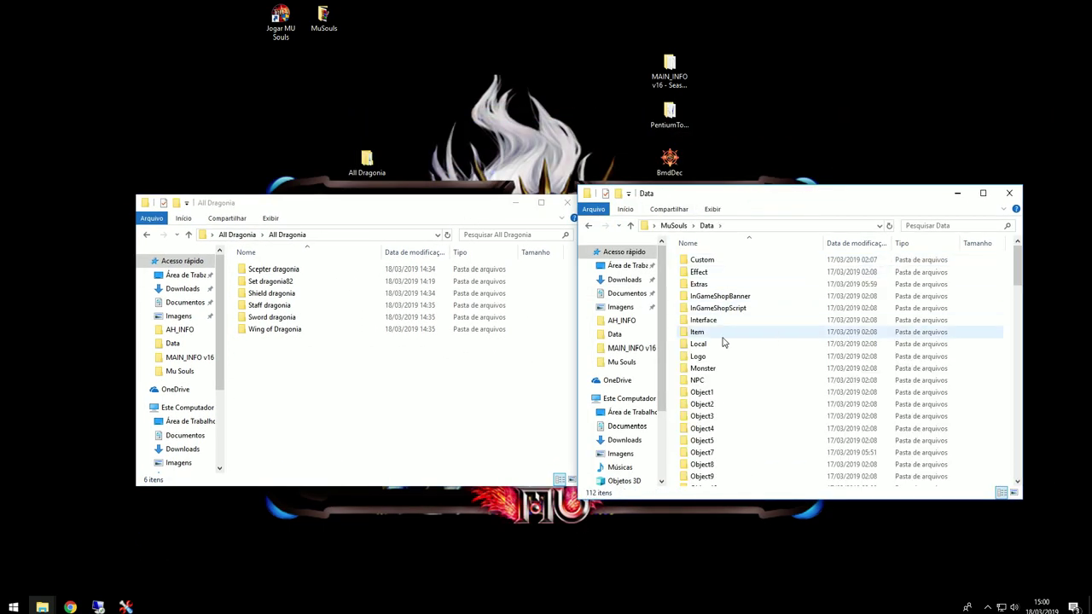
pyautogui.click(703, 342)
pyautogui.doubleClick(701, 334)
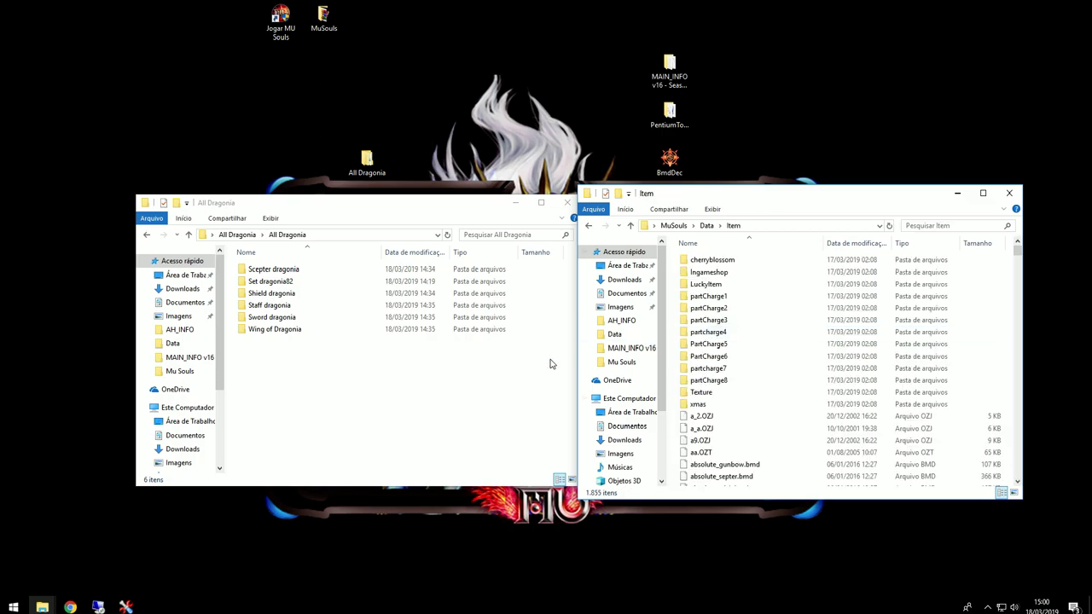
# Step: Copy the Sword, Staff and Shield dragonia files into the Data\Item folder
pyautogui.doubleClick(281, 321)
pyautogui.moveTo(302, 356); pyautogui.dragTo(844, 384)
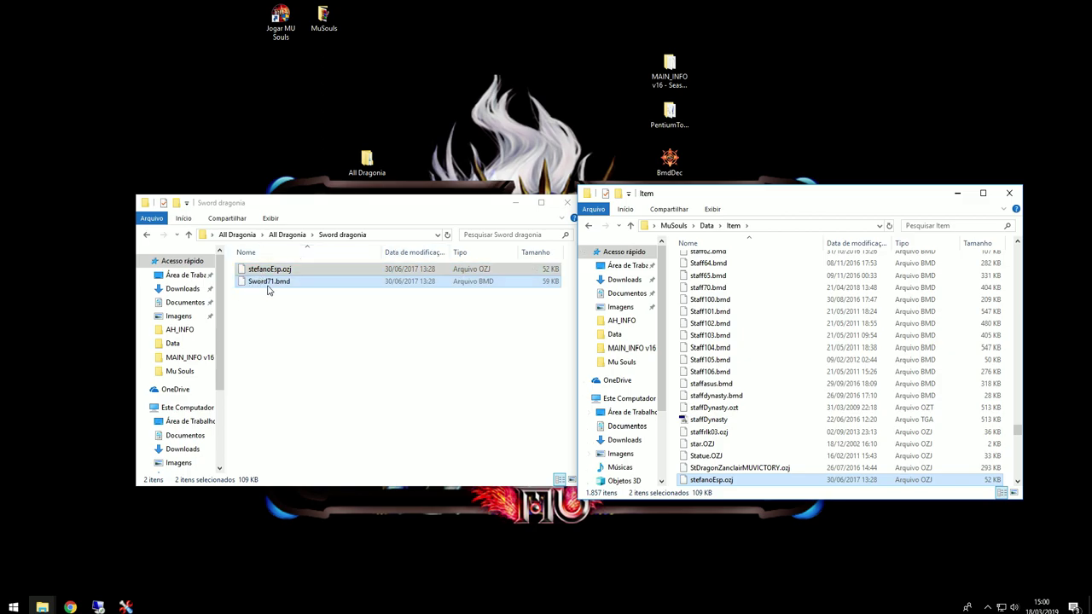
pyautogui.click(290, 237)
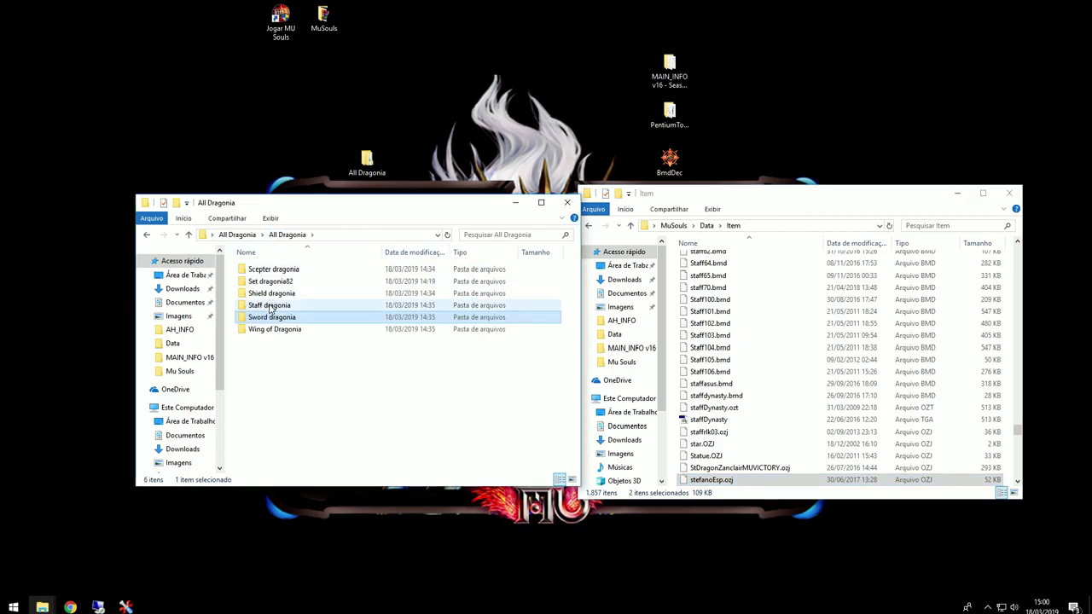
pyautogui.doubleClick(277, 305)
pyautogui.moveTo(287, 308); pyautogui.dragTo(270, 288)
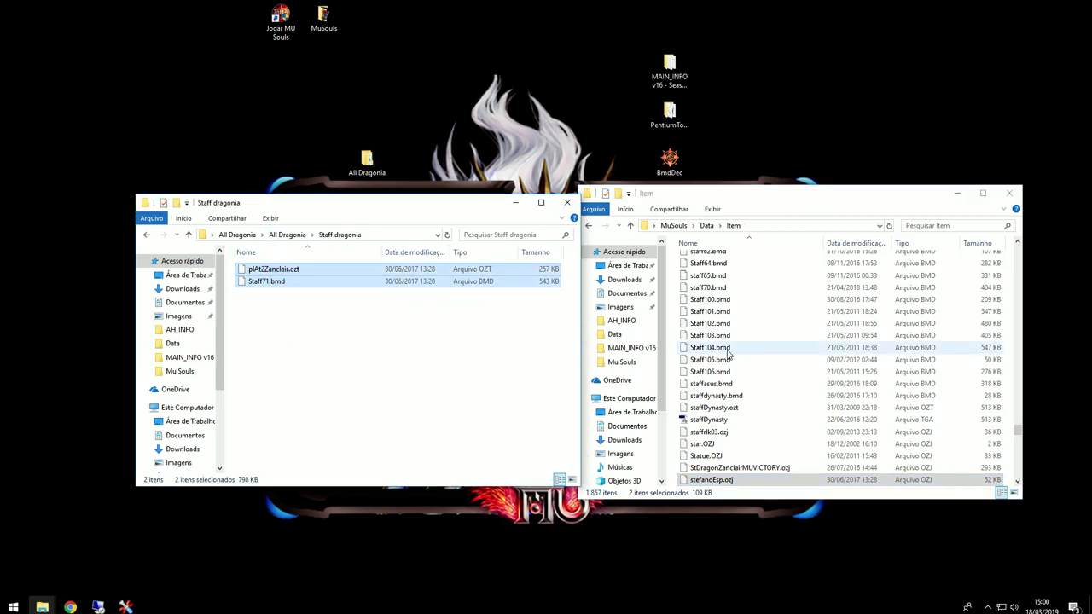
pyautogui.moveTo(697, 348); pyautogui.dragTo(785, 358)
pyautogui.click(288, 234)
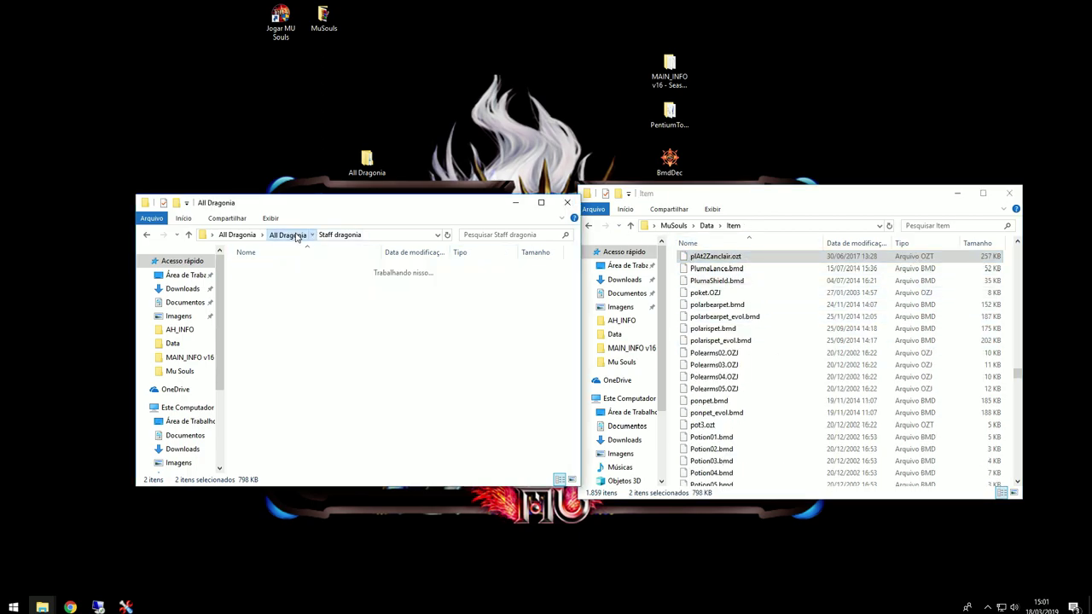
pyautogui.doubleClick(284, 305)
pyautogui.moveTo(287, 317); pyautogui.dragTo(793, 324)
pyautogui.click(288, 237)
pyautogui.click(289, 236)
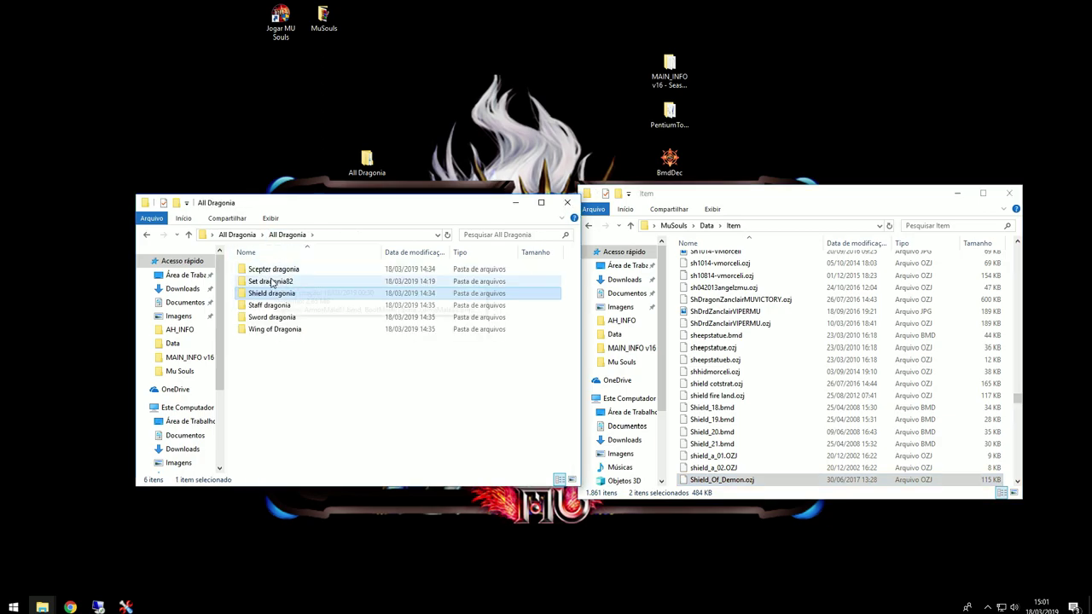
# Step: Copy Mace71.bmd and pa_a204.ozj from Scepter dragonia into Item, replacing the existing file
pyautogui.doubleClick(300, 272)
pyautogui.moveTo(296, 298); pyautogui.dragTo(831, 348)
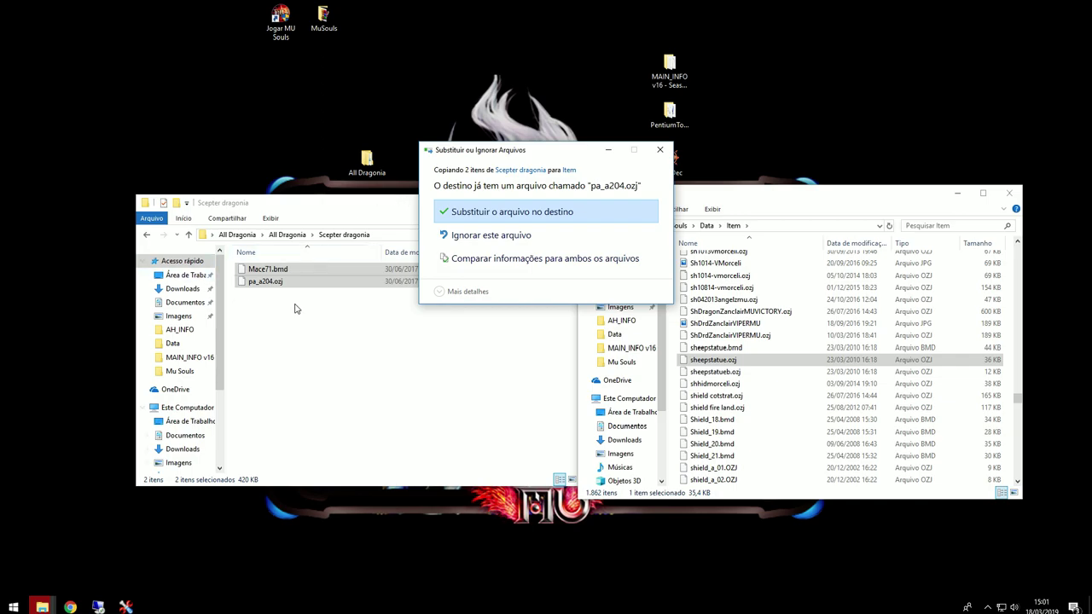
pyautogui.click(452, 211)
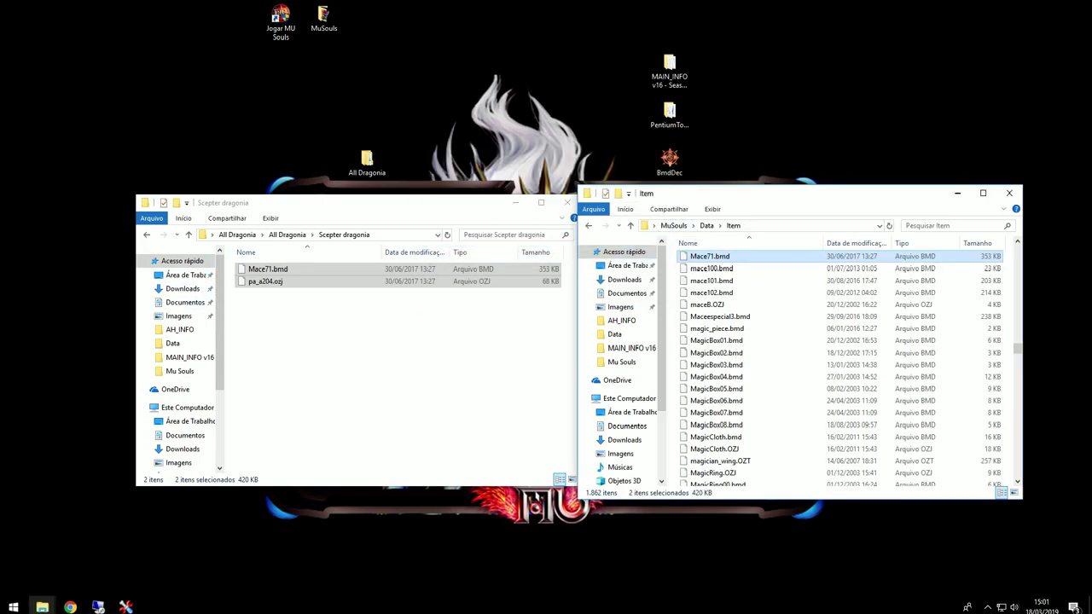
pyautogui.moveTo(680, 199); pyautogui.dragTo(690, 202)
pyautogui.click(683, 228)
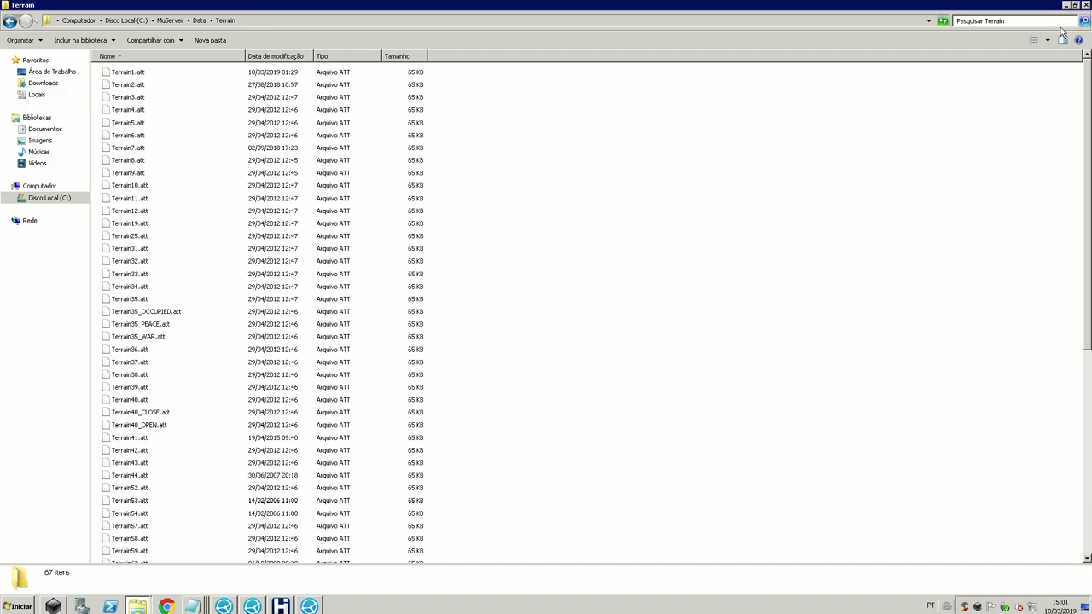
# Step: Open the Item file from C:\6\Data\Item in Notepad and maximize it
pyautogui.click(123, 22)
pyautogui.doubleClick(116, 73)
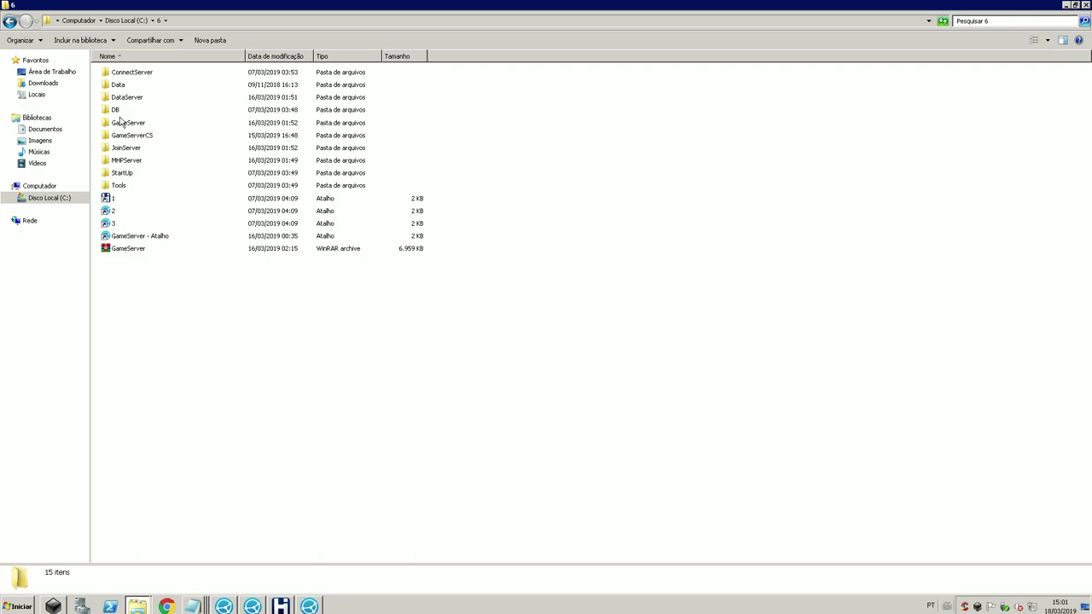
pyautogui.doubleClick(124, 87)
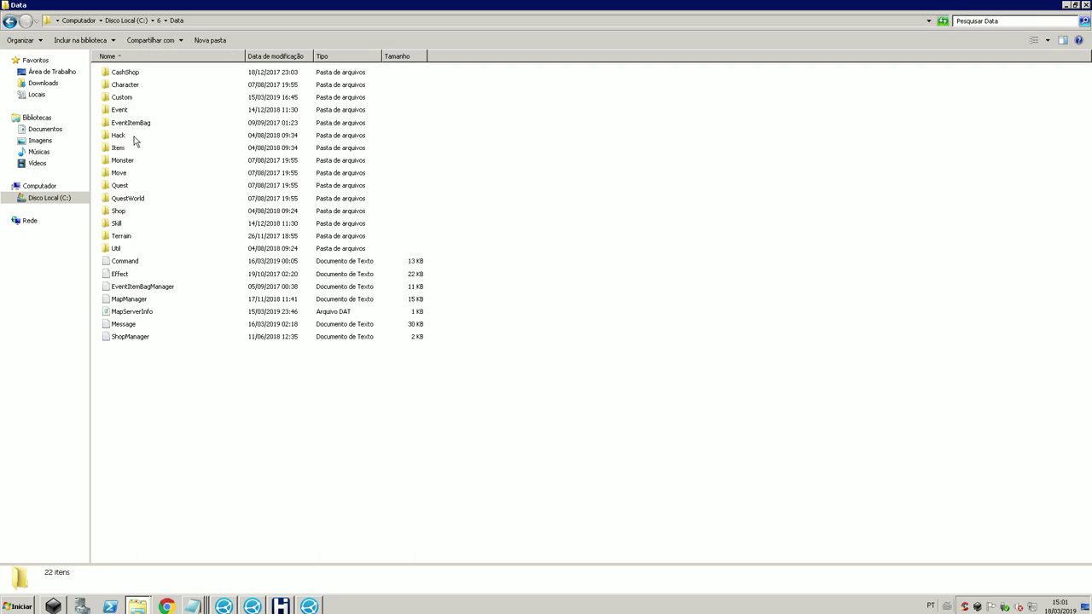
pyautogui.doubleClick(127, 150)
pyautogui.doubleClick(119, 97)
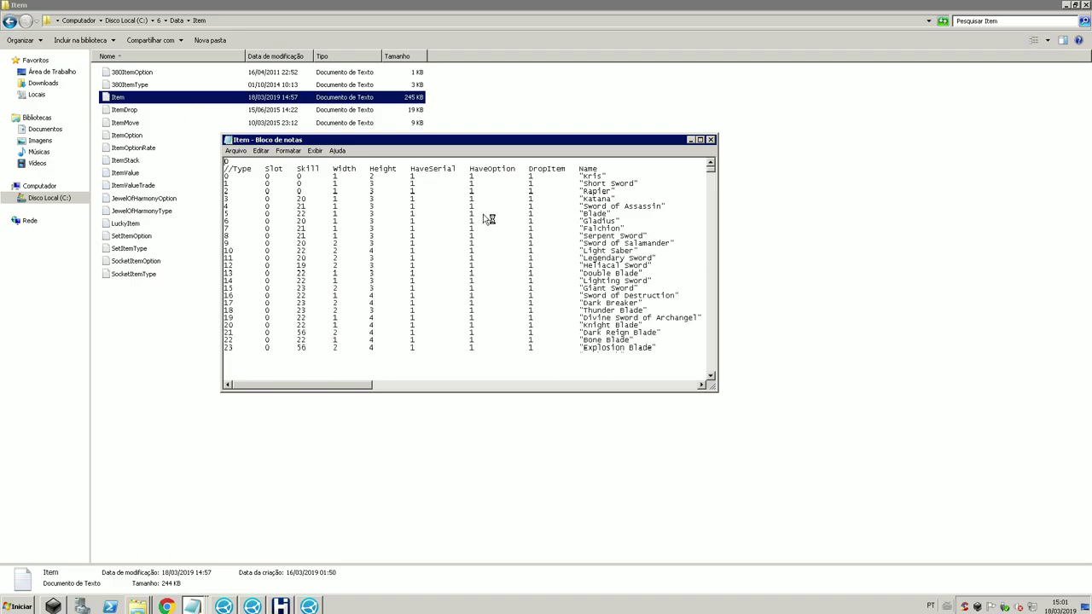
pyautogui.click(698, 140)
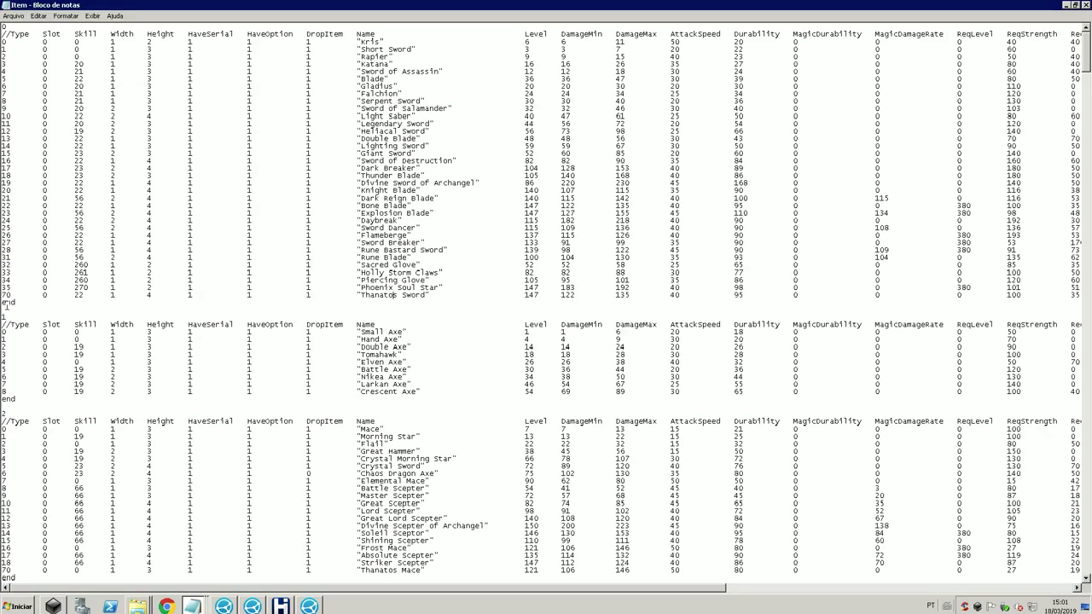
# Step: Duplicate the Thanatos Sword row as entry 71 named Dragonia Sword
pyautogui.moveTo(4, 295); pyautogui.dragTo(4, 303)
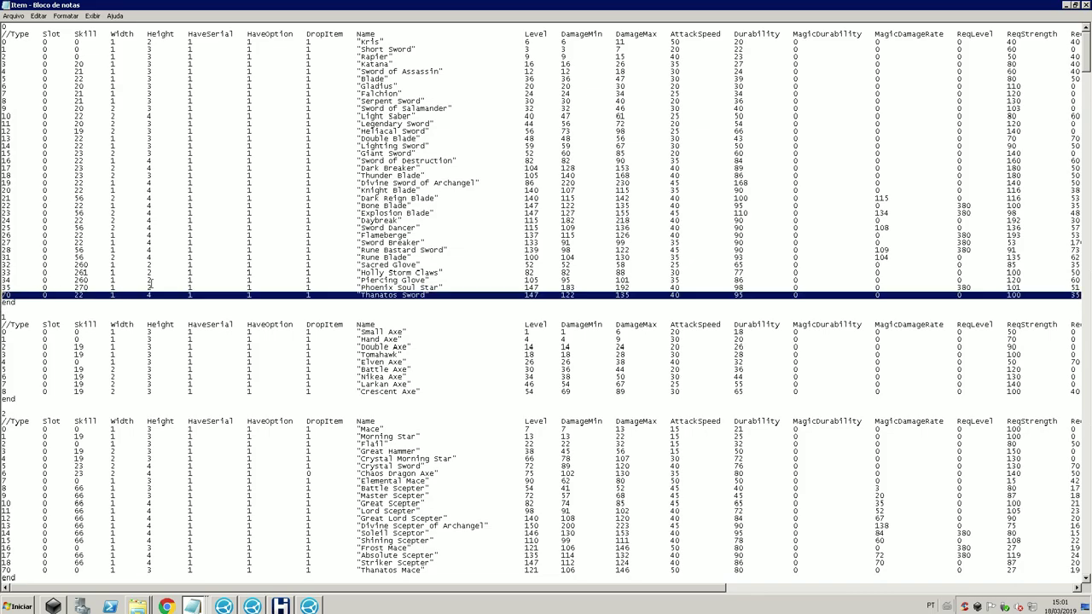
pyautogui.hotkey('ctrl', 'c')
pyautogui.hotkey('ctrl', 'v')
pyautogui.hotkey('ctrl', 'v')
pyautogui.doubleClick(6, 303)
pyautogui.write('71')
pyautogui.keyDown('shift'); pyautogui.click(361, 302); pyautogui.keyUp('shift')
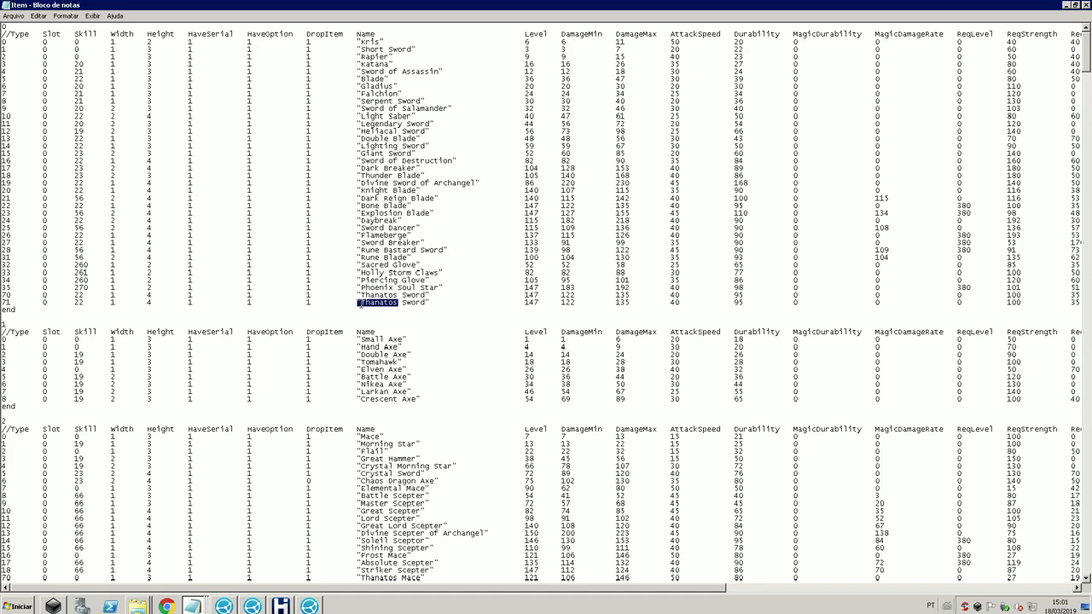
pyautogui.write('Dragonia')
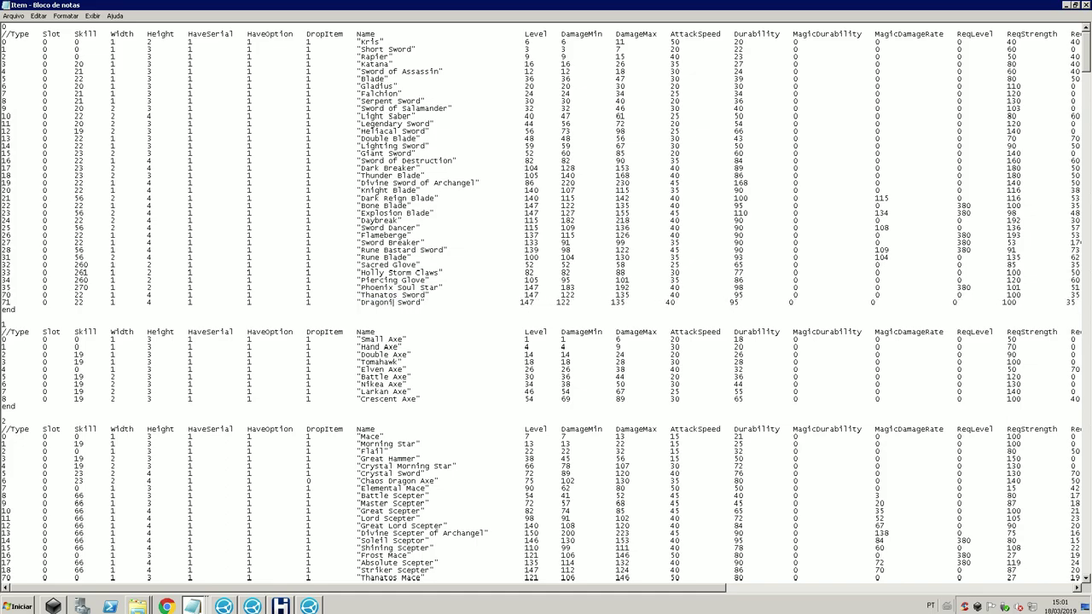
# Step: Duplicate the Thanatos Mace row and rename the copy Dragonia Mace
pyautogui.scroll(-4, 81, 408)
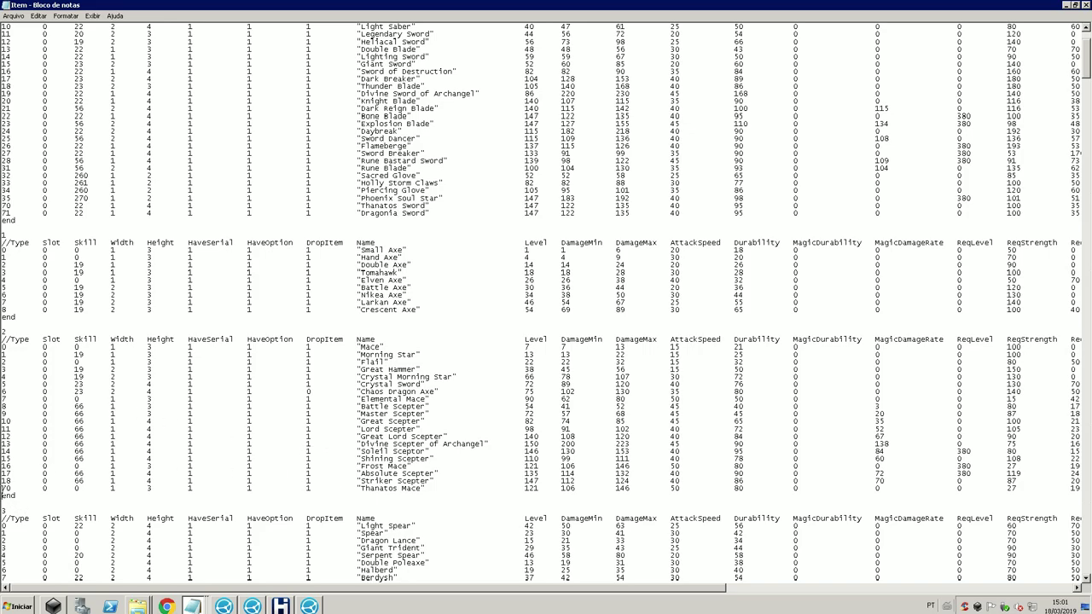
pyautogui.moveTo(1, 488); pyautogui.dragTo(1, 495)
pyautogui.hotkey('ctrl', 'c')
pyautogui.hotkey('ctrl', 'v')
pyautogui.hotkey('ctrl', 'v')
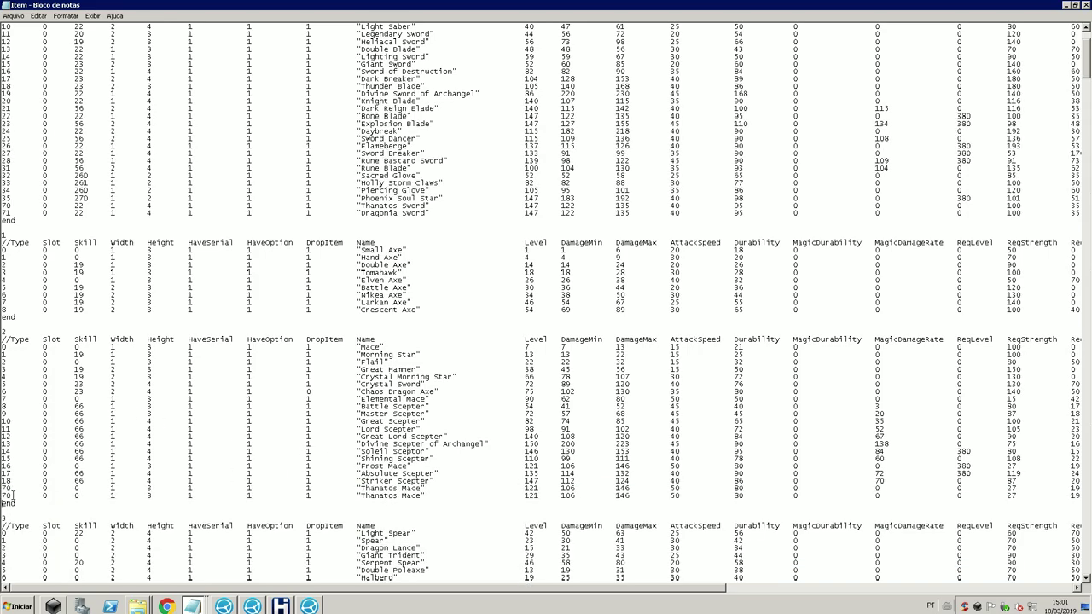
pyautogui.moveTo(398, 496); pyautogui.dragTo(362, 496)
pyautogui.write('Dragonia')
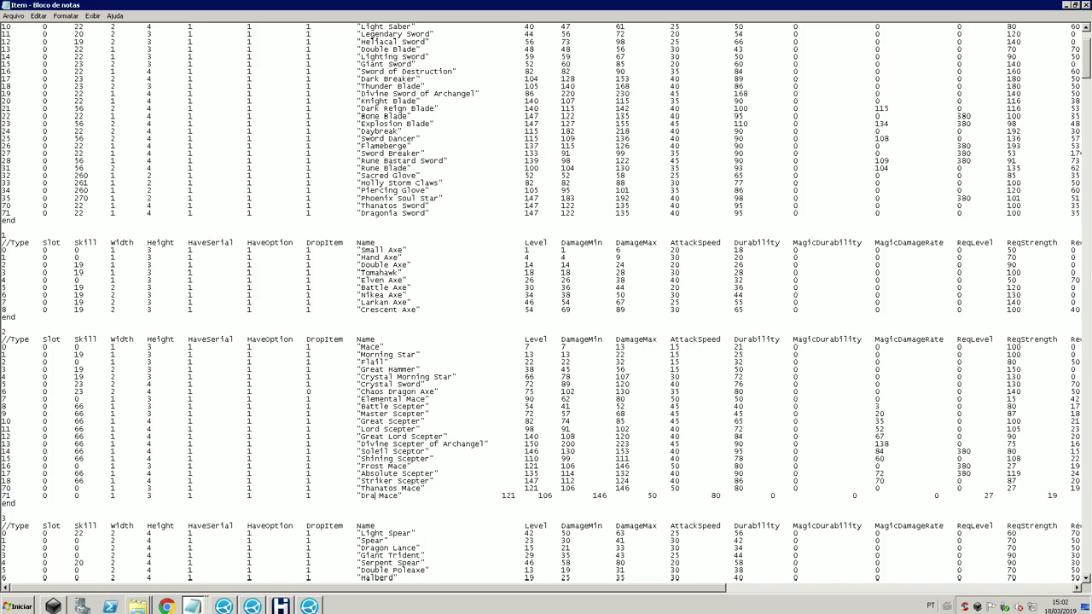
pyautogui.scroll(-3, 294, 496)
pyautogui.scroll(-6, 294, 496)
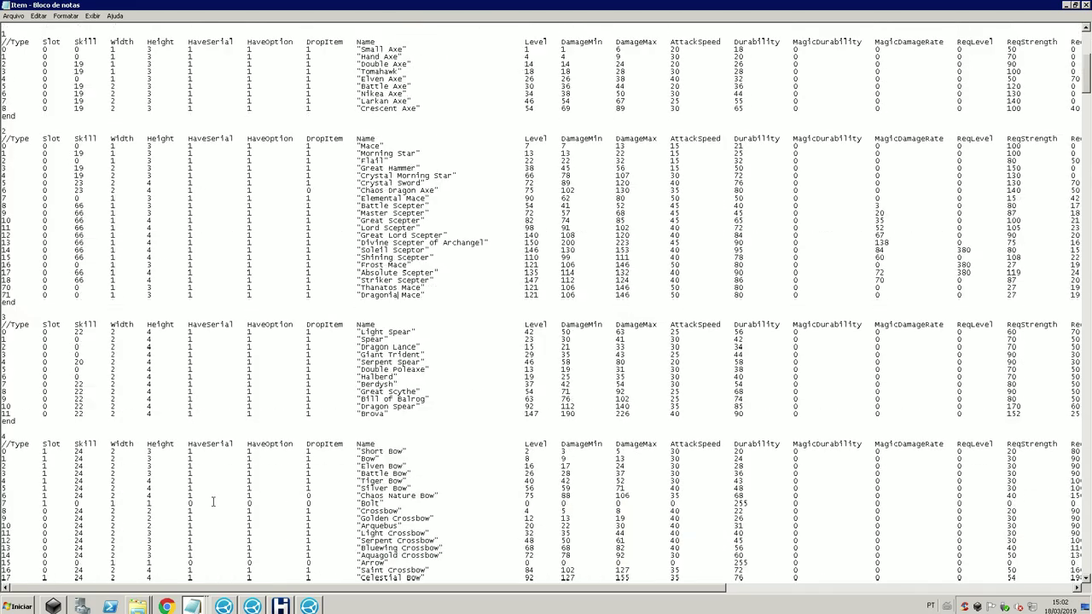
pyautogui.scroll(-12, 121, 416)
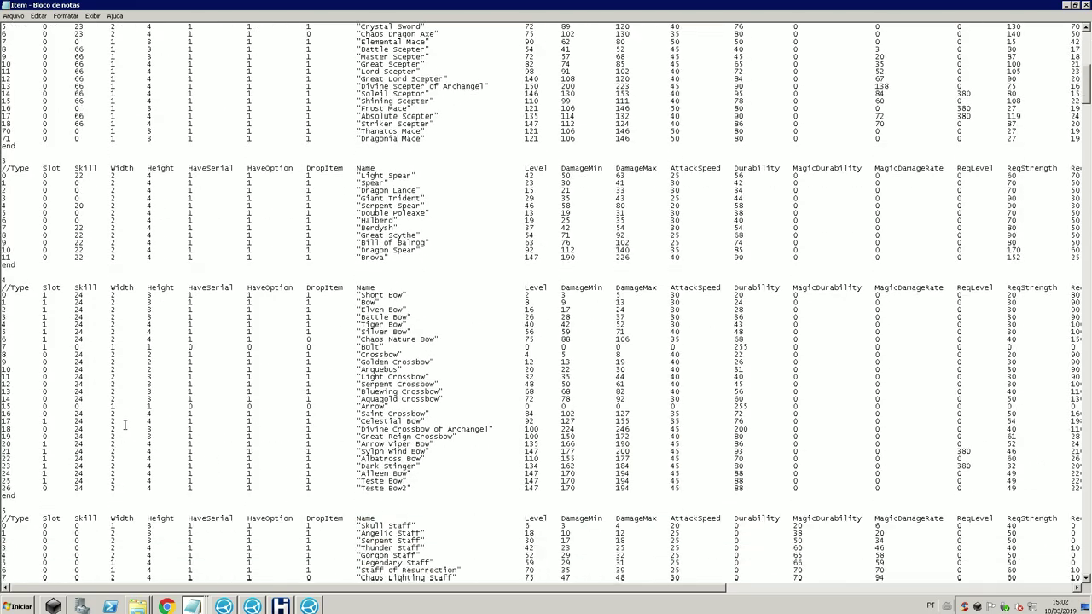
pyautogui.scroll(-7, 125, 426)
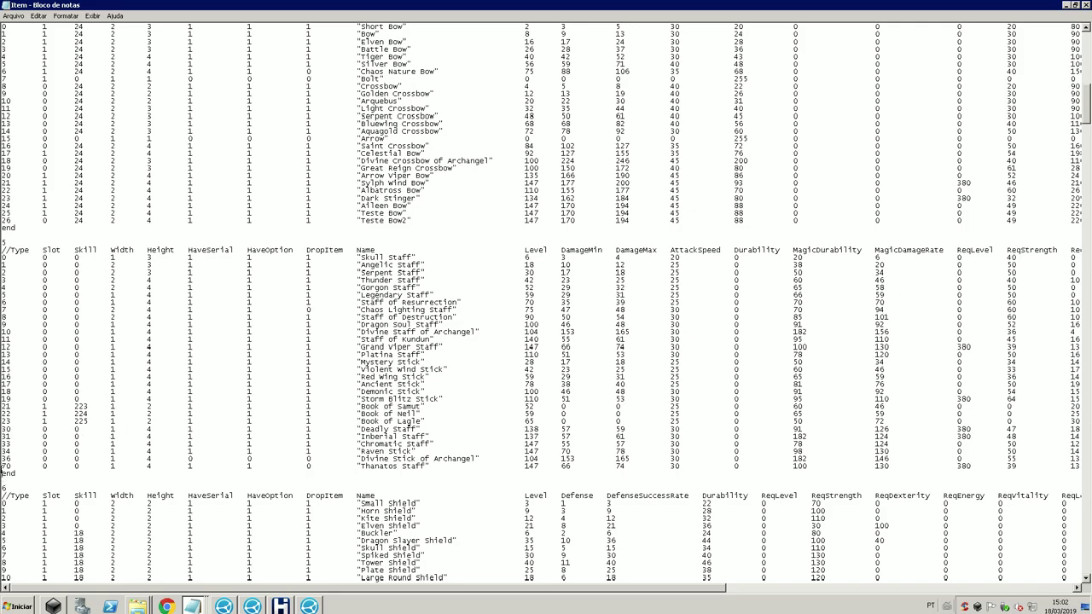
# Step: Add a Dragonia Staff row numbered 71, copied from Thanatos Staff, above the section's end line
pyautogui.moveTo(1, 466); pyautogui.dragTo(4, 476)
pyautogui.hotkey('ctrl', 'c')
pyautogui.click(3, 474)
pyautogui.hotkey('ctrl', 'v')
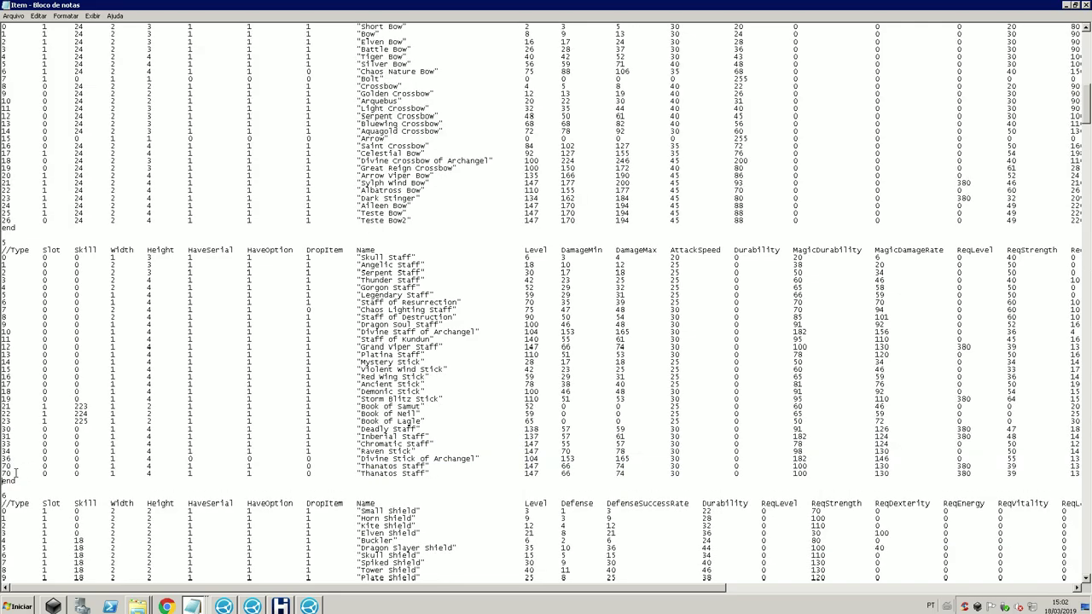
pyautogui.write('1')
pyautogui.moveTo(397, 474); pyautogui.dragTo(362, 475)
pyautogui.write('Dragonia')
pyautogui.scroll(-12, 75, 445)
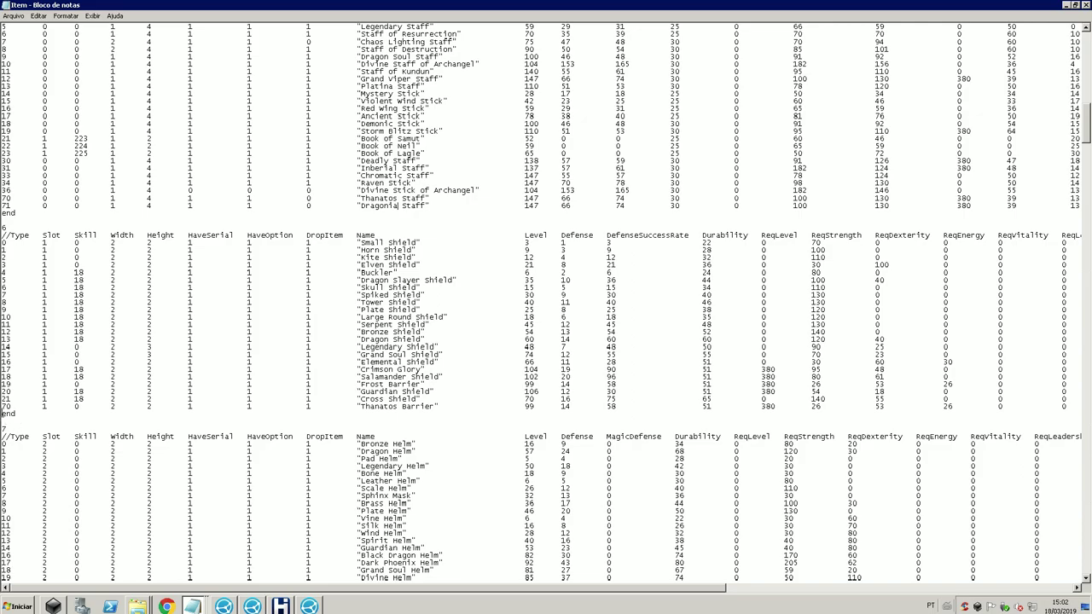
# Step: Duplicate the Thanatos Barrier row and rename the copy to Dragonia Shield
pyautogui.moveTo(3, 416); pyautogui.dragTo(4, 410)
pyautogui.hotkey('ctrl', 'c')
pyautogui.hotkey('ctrl', 'v')
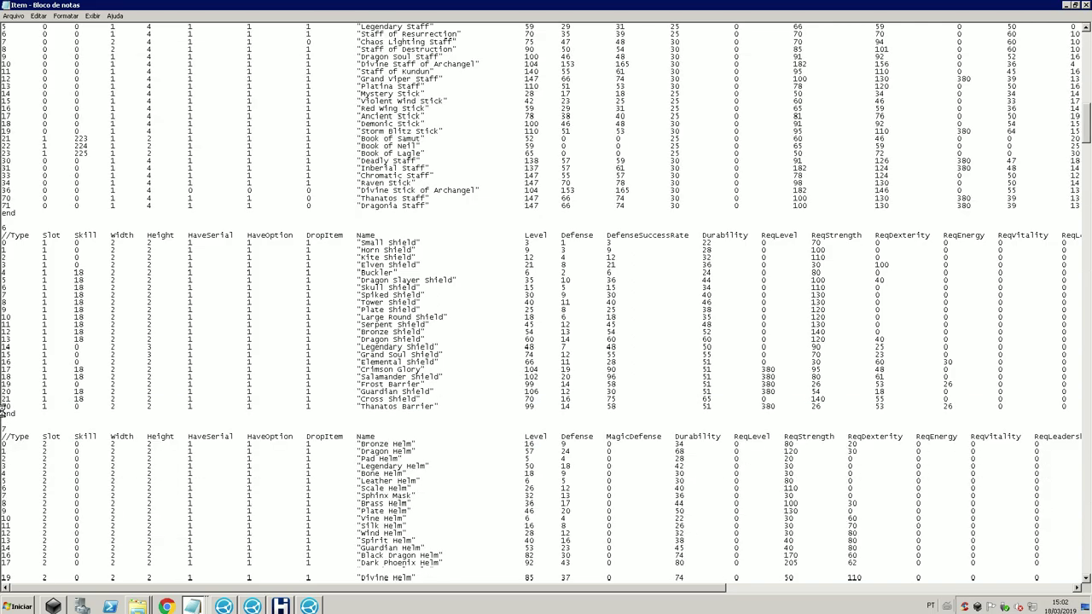
pyautogui.hotkey('ctrl', 'v')
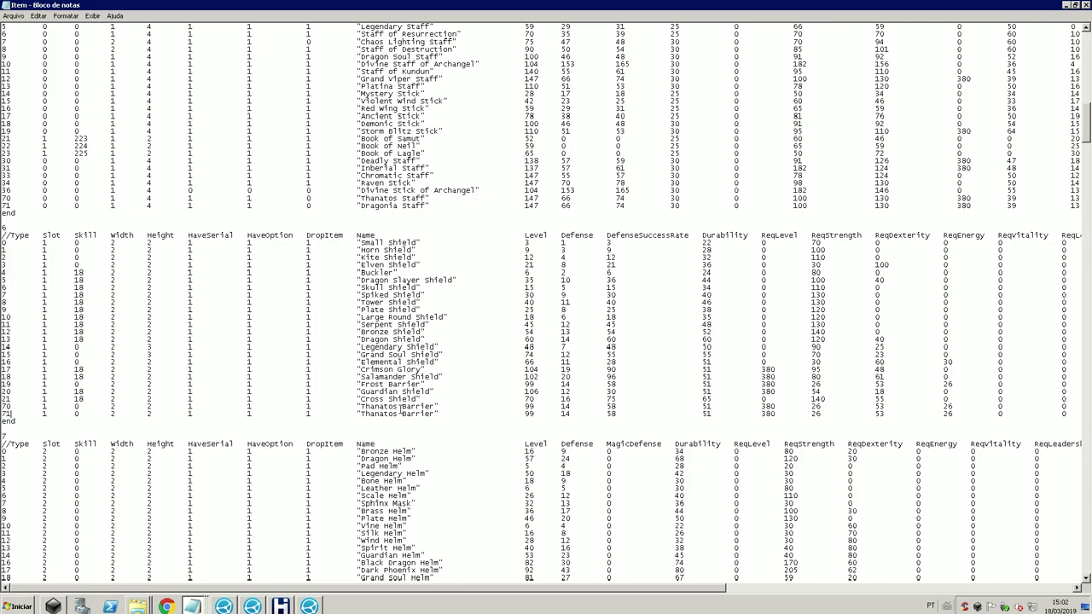
pyautogui.moveTo(399, 413); pyautogui.dragTo(363, 415)
pyautogui.write('Dragonia')
pyautogui.moveTo(430, 391); pyautogui.dragTo(401, 414)
pyautogui.write('Shield')
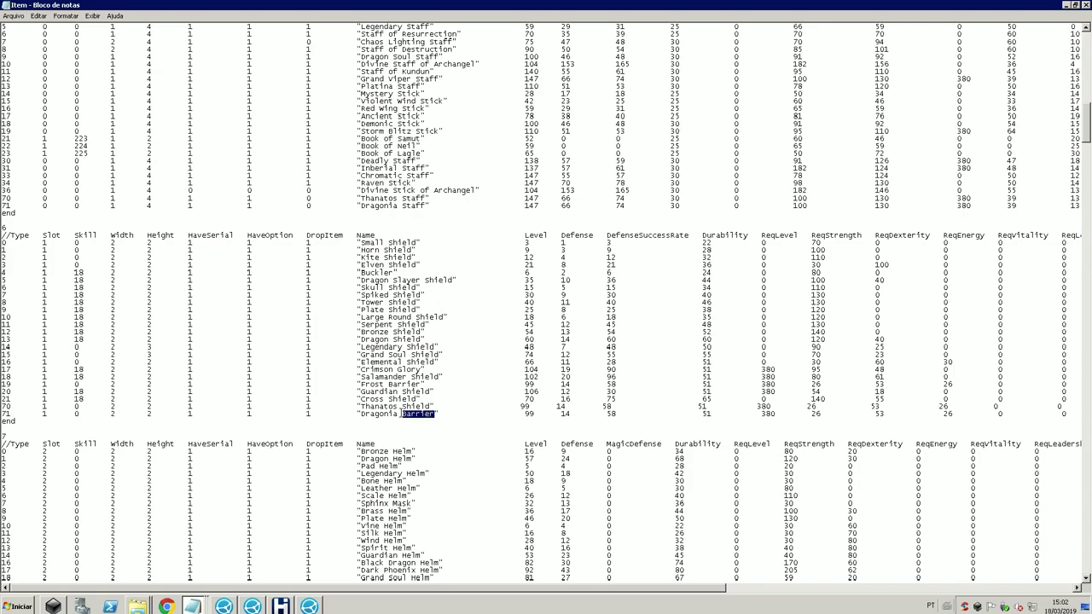
pyautogui.write('Shield')
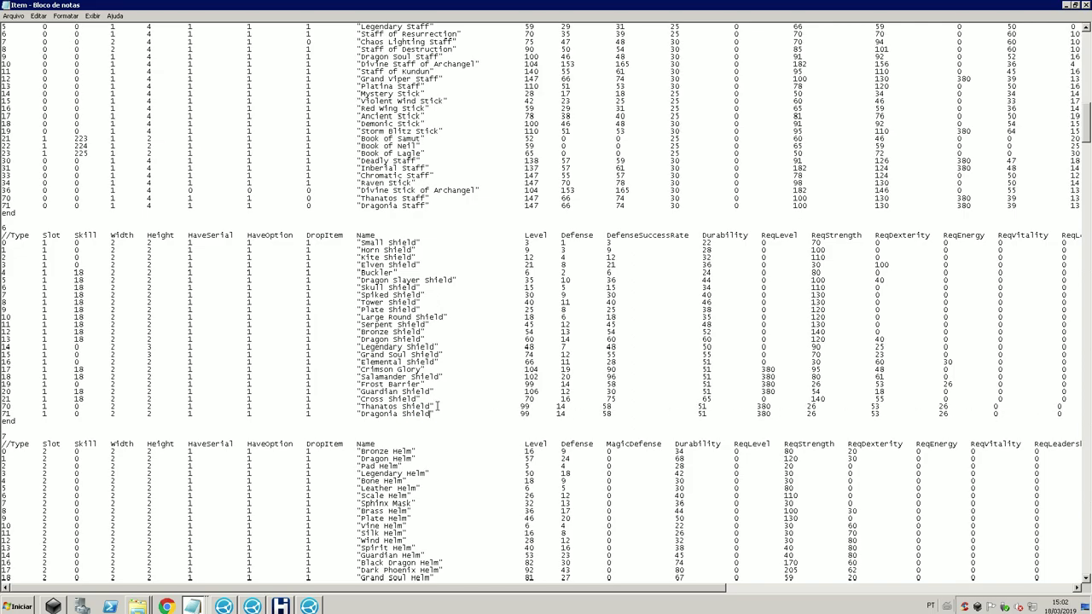
pyautogui.write('"')
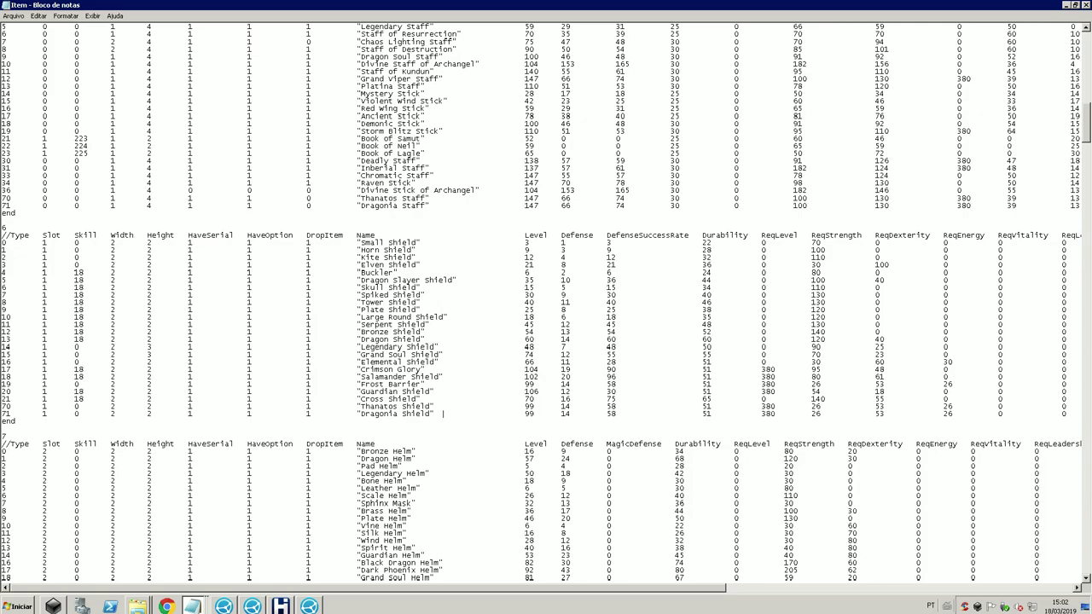
# Step: Save the item file and review the far-right columns of the Dragonia Shield row
pyautogui.click(13, 15)
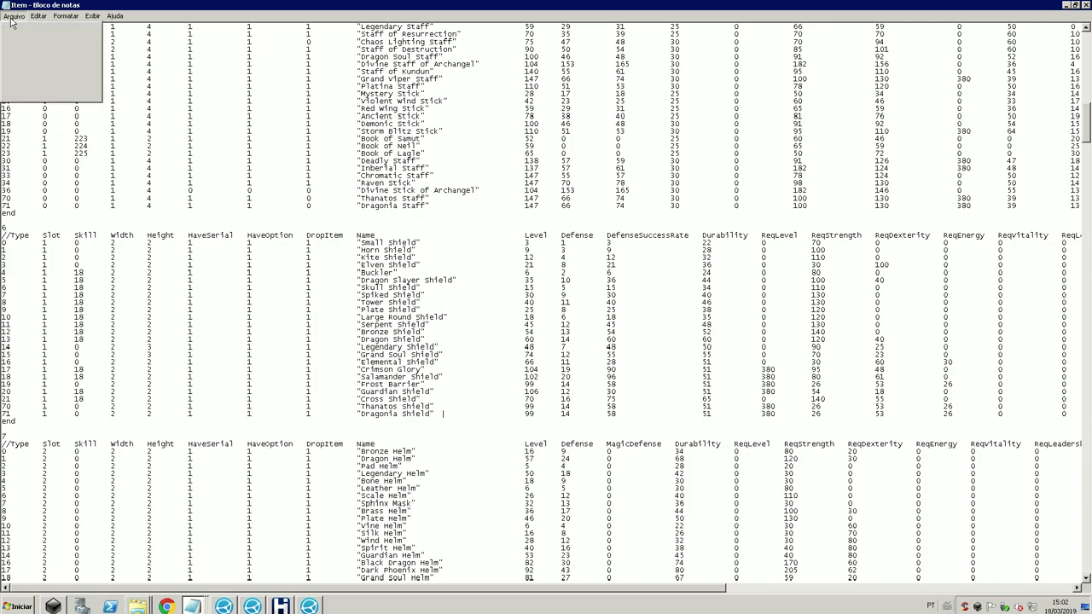
pyautogui.click(25, 50)
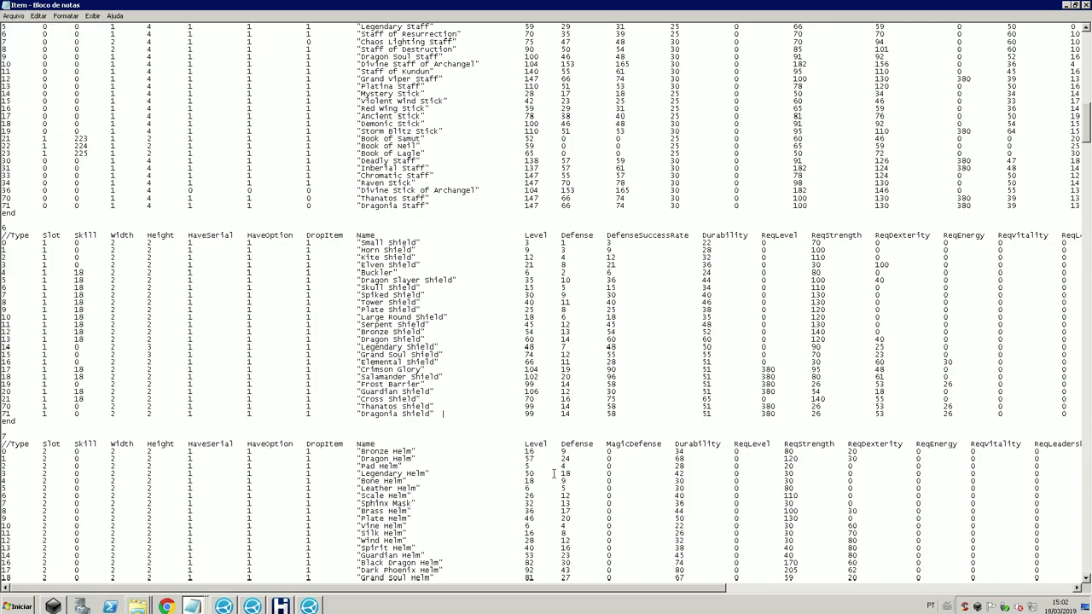
pyautogui.click(757, 588)
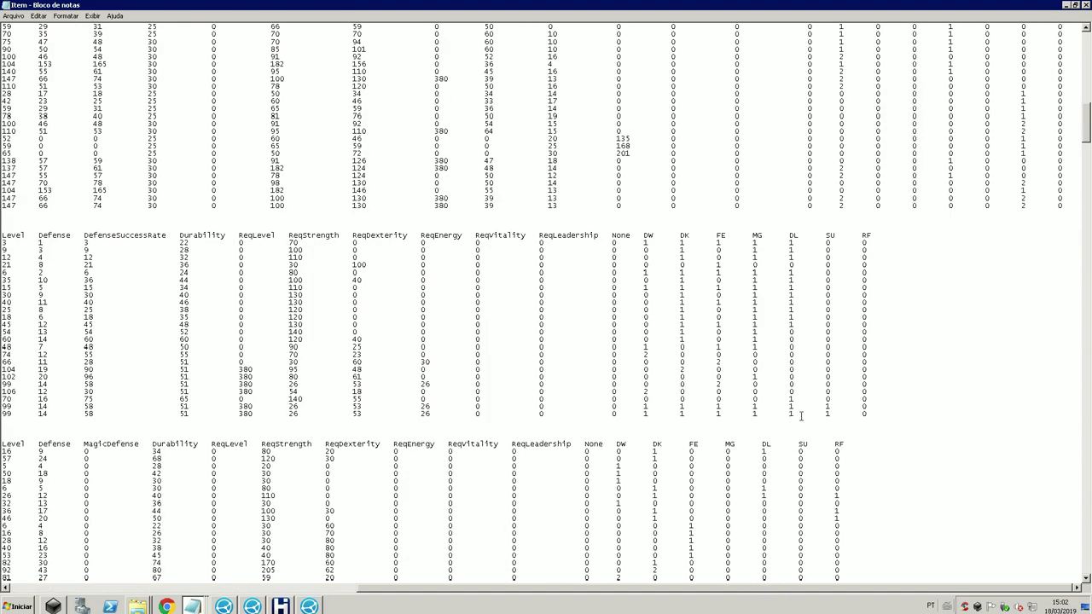
pyautogui.moveTo(658, 413); pyautogui.dragTo(867, 415)
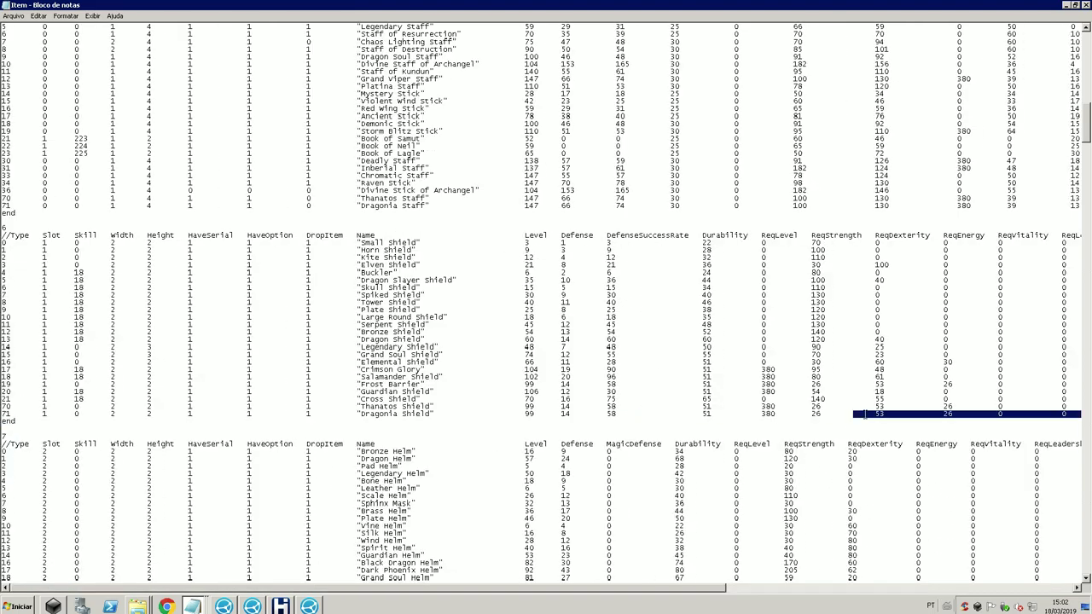
pyautogui.click(771, 589)
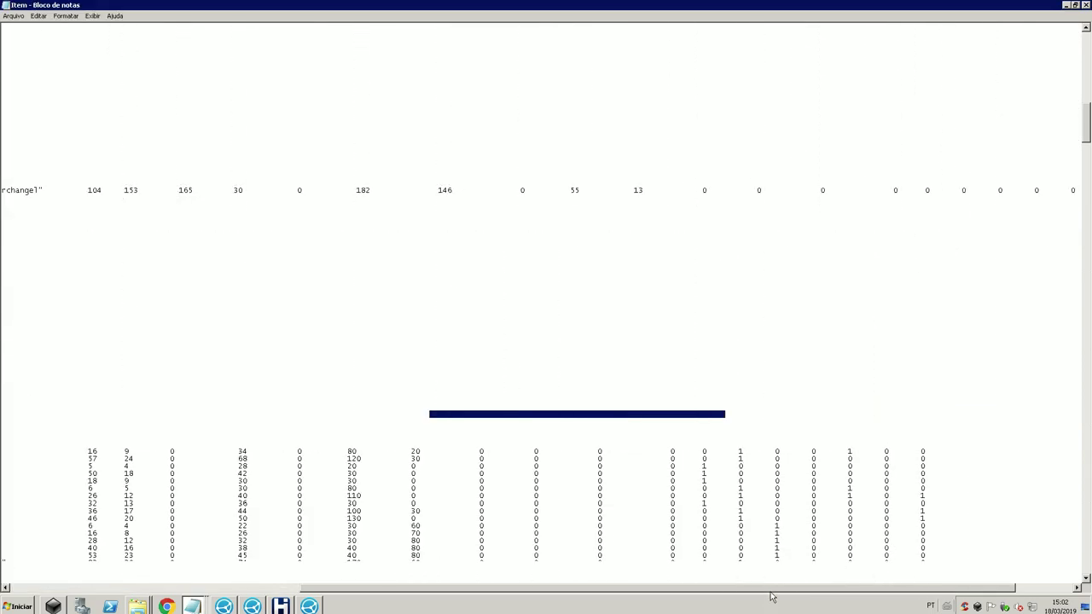
pyautogui.click(1038, 588)
pyautogui.moveTo(641, 413); pyautogui.dragTo(763, 424)
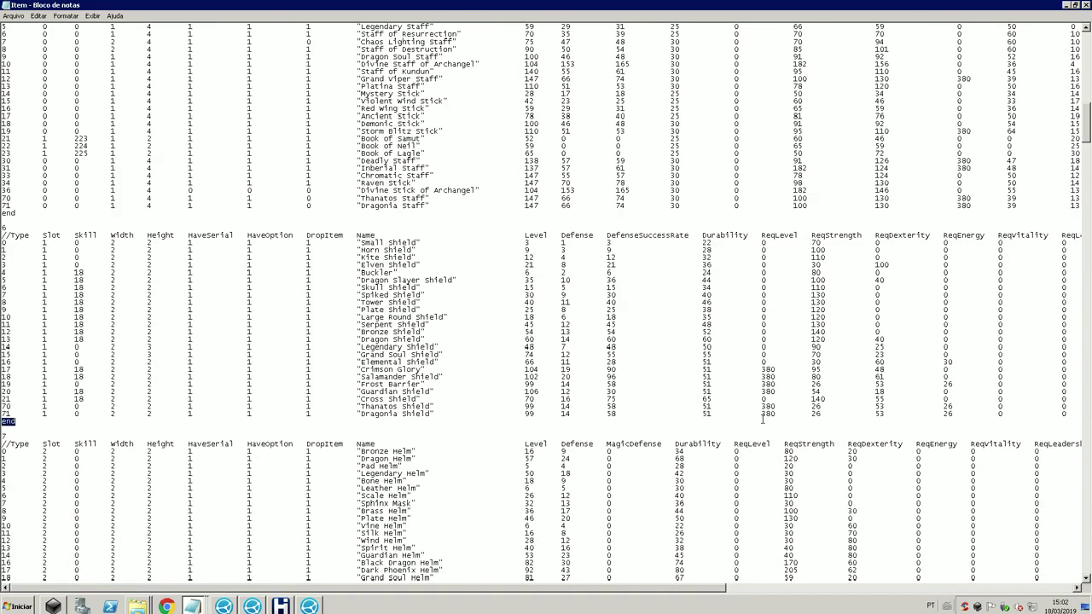
pyautogui.click(755, 602)
pyautogui.click(755, 588)
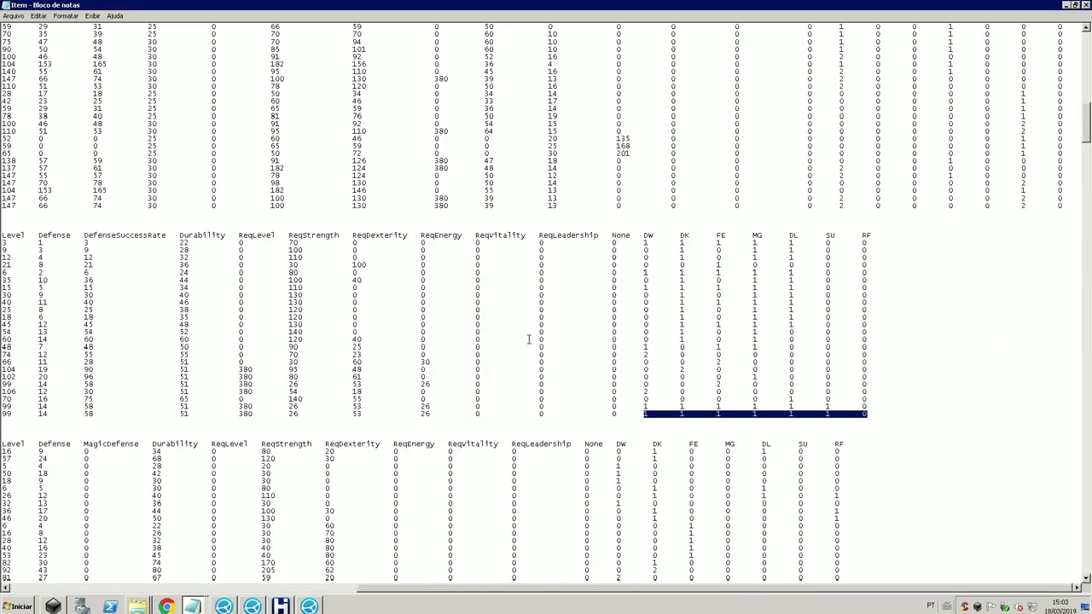
pyautogui.click(639, 353)
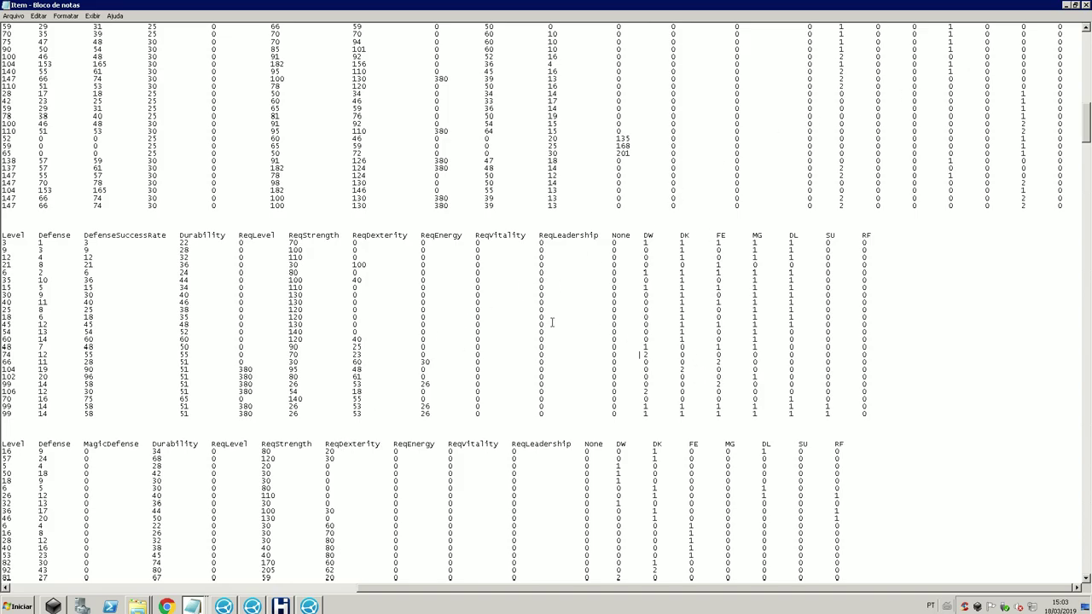
# Step: Save the item file again and open the GameServer emulator's Reload menu
pyautogui.click(12, 16)
pyautogui.click(26, 47)
pyautogui.click(309, 605)
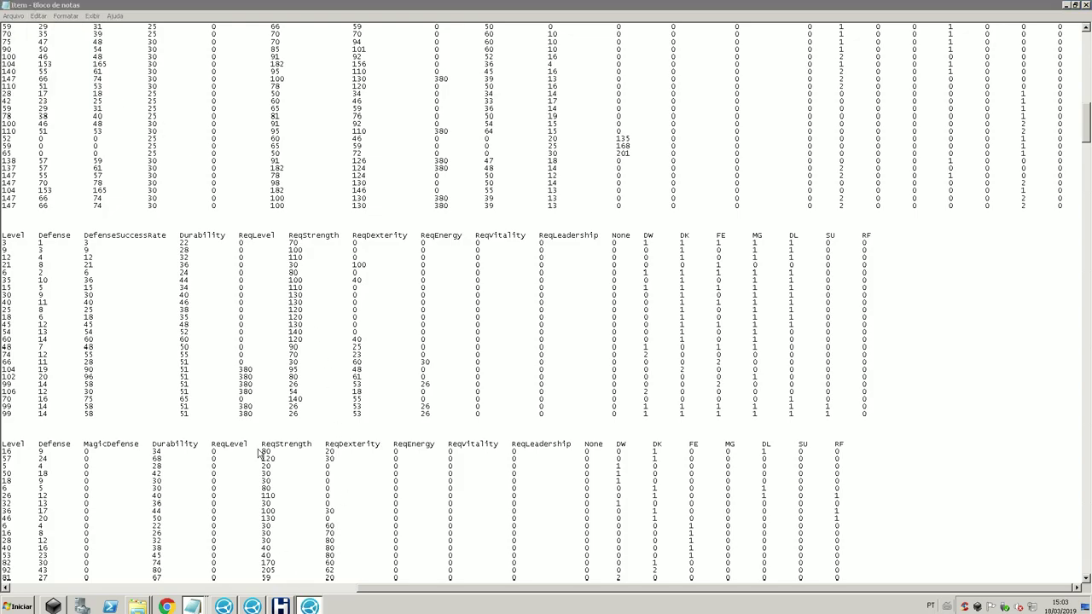
pyautogui.click(131, 120)
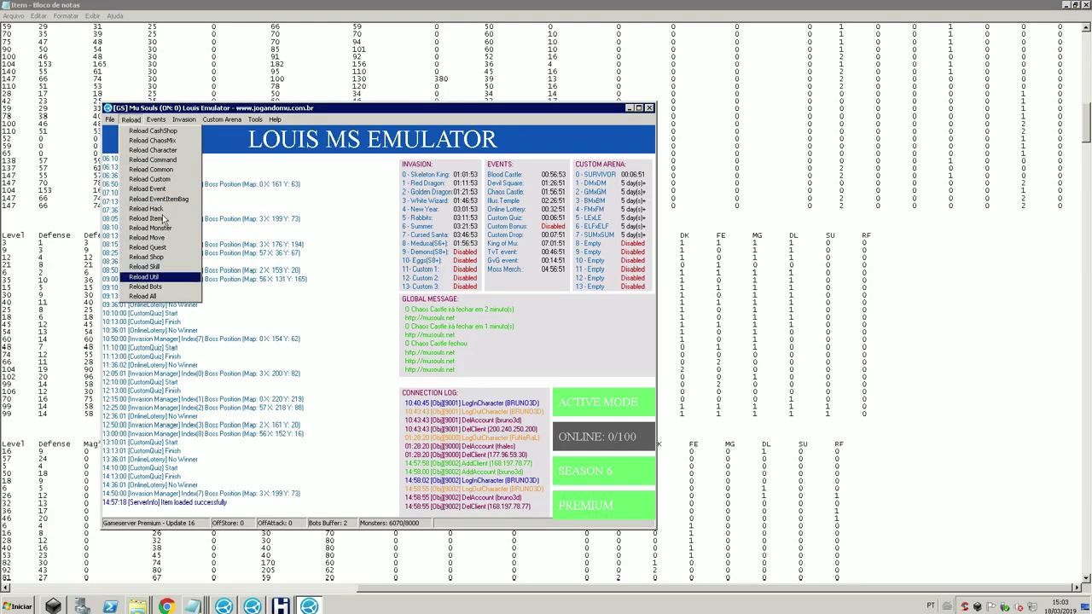
# Step: Run Reload Item on the GameServer, then open CustomItem from the MAIN_INFO v16 - Season 6 folder
pyautogui.click(162, 220)
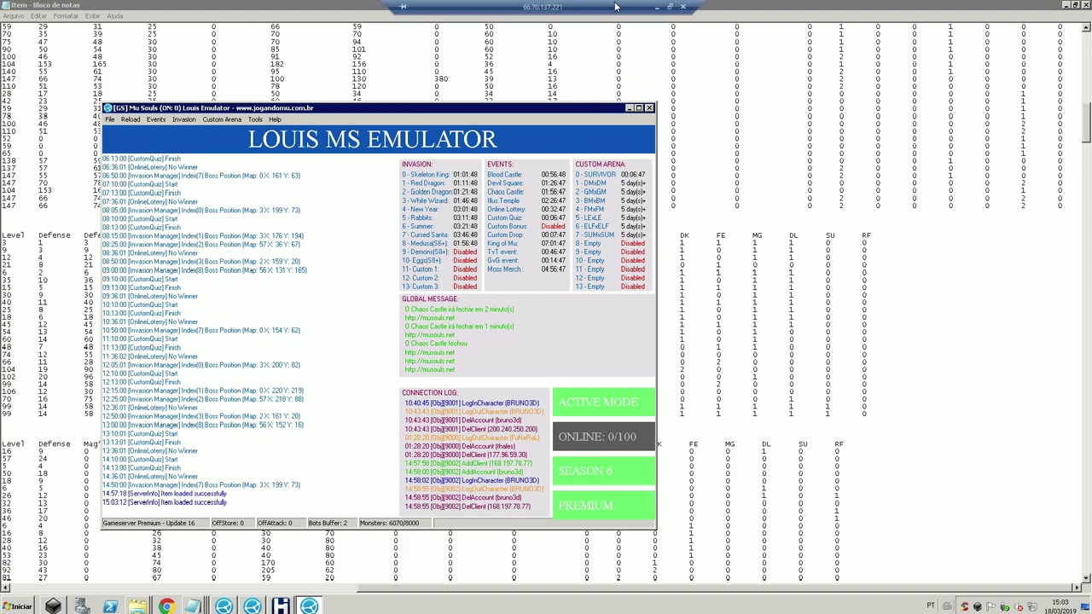
pyautogui.click(659, 9)
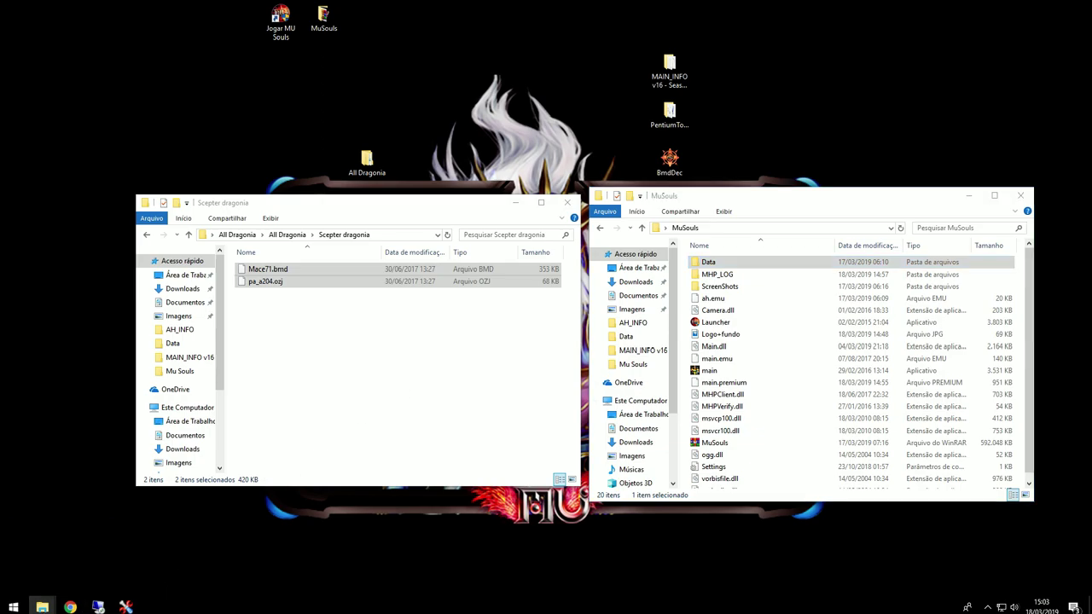
pyautogui.moveTo(42, 606)
pyautogui.click(248, 563)
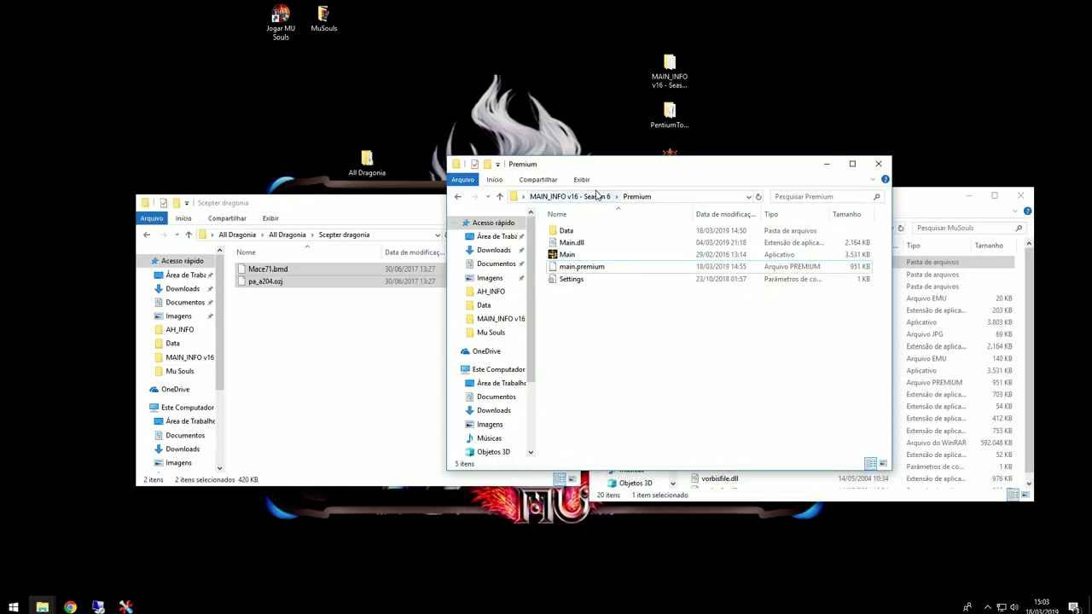
pyautogui.click(597, 196)
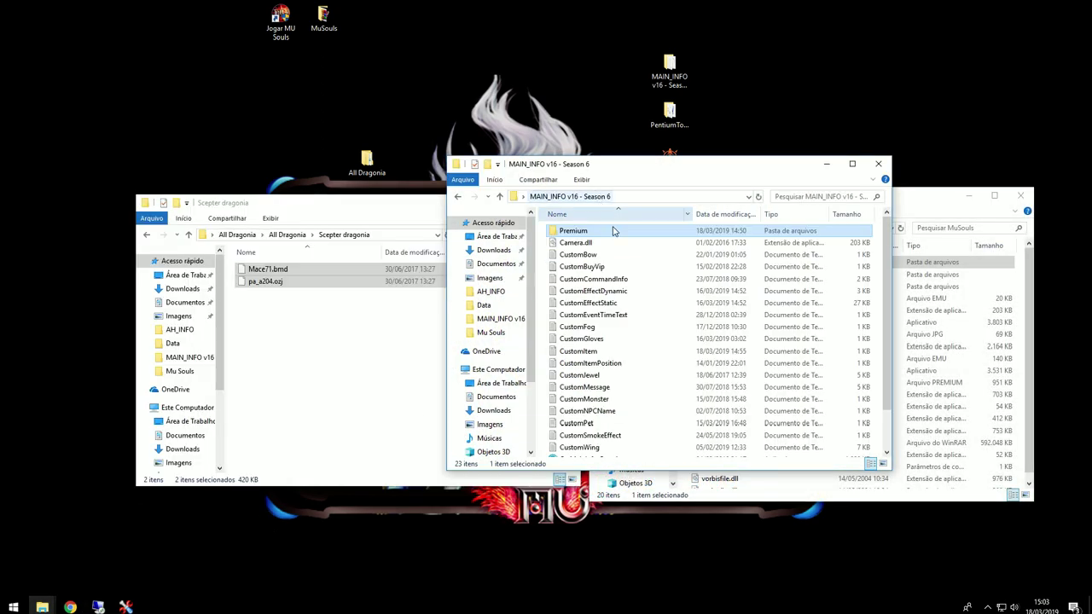
pyautogui.doubleClick(605, 351)
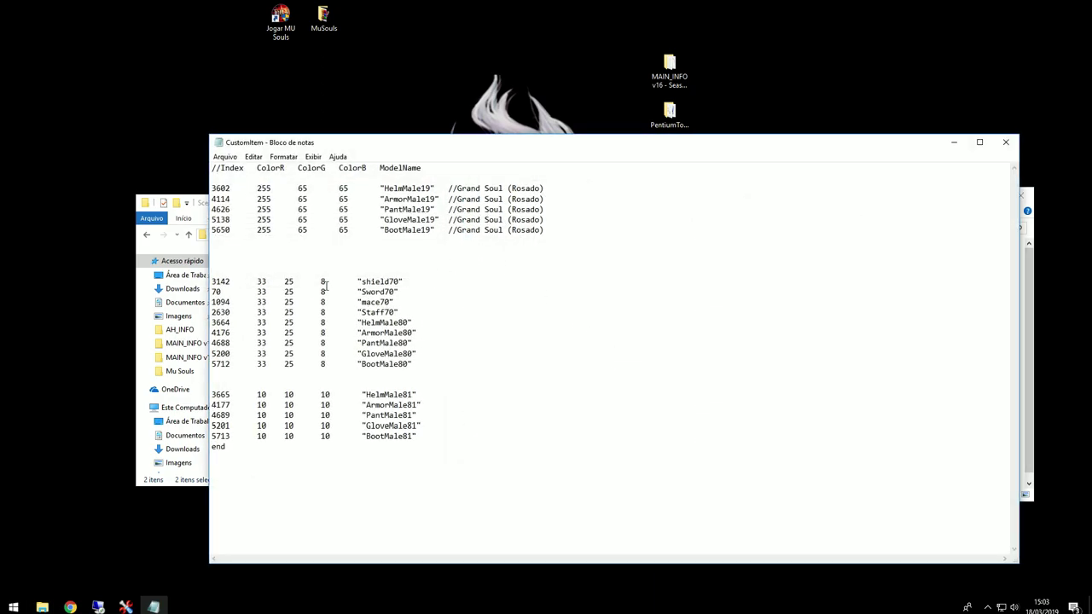
# Step: Paste a copy of the shield70, Sword70, mace70 and Staff70 rows below BootMale80
pyautogui.moveTo(402, 312); pyautogui.dragTo(207, 281)
pyautogui.hotkey('ctrl', 'c')
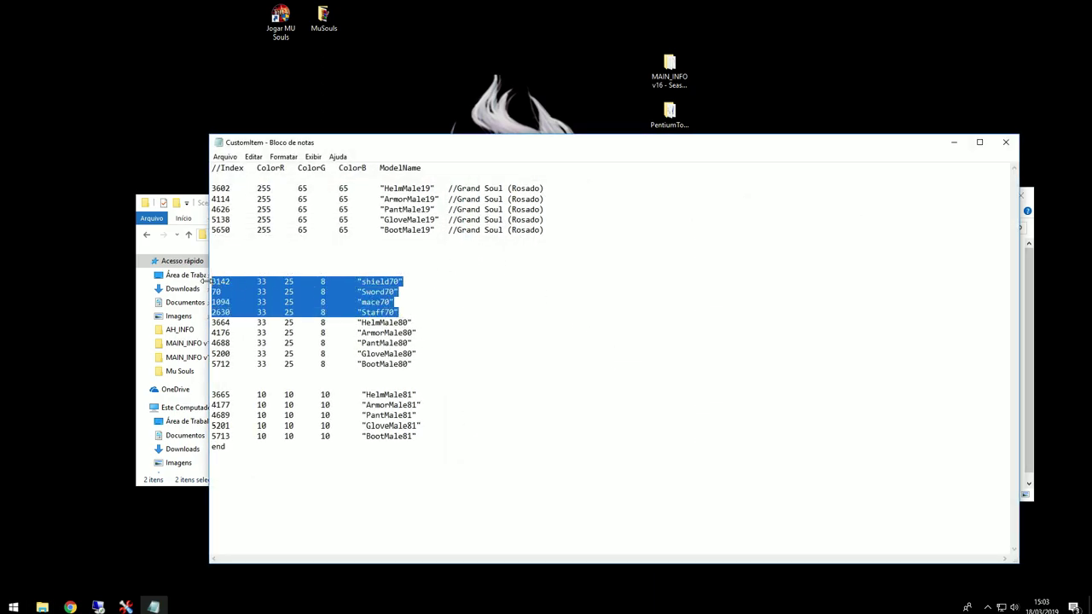
pyautogui.click(338, 384)
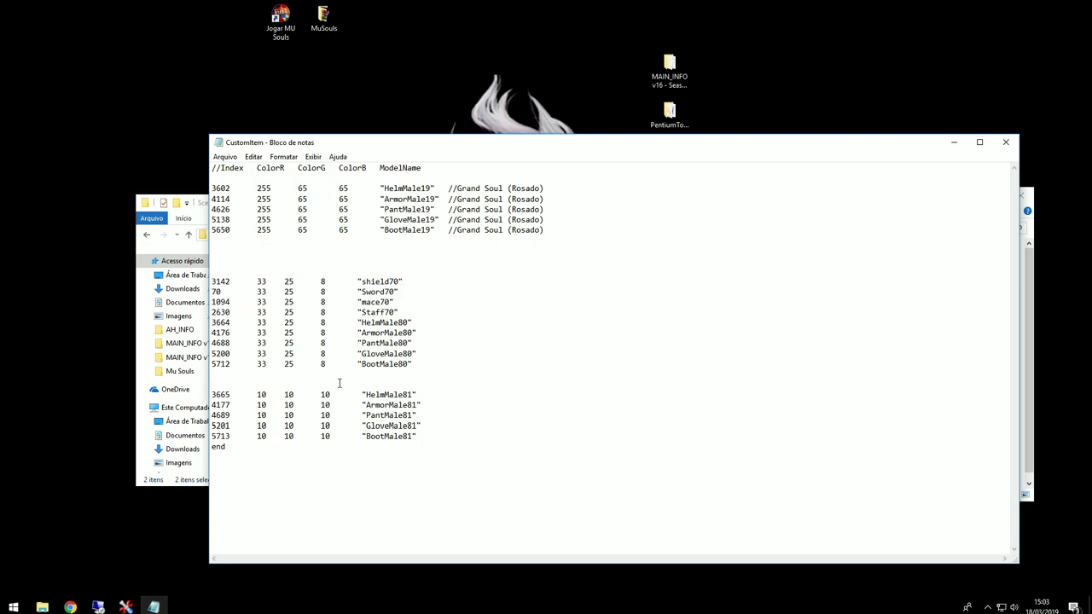
pyautogui.hotkey('ctrl', 'v')
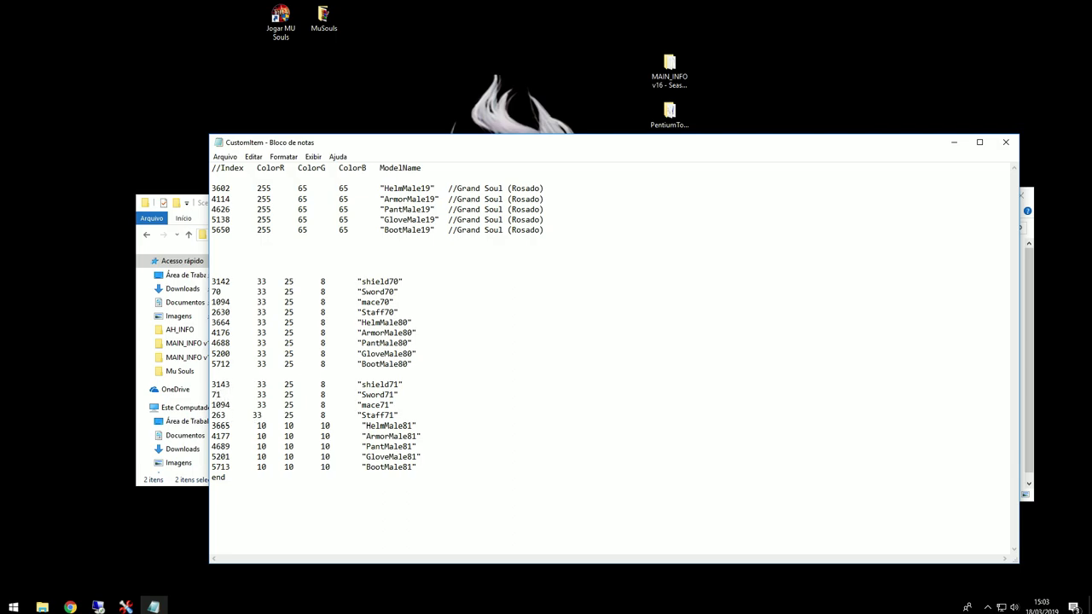
# Step: Deselect the Staff71 line and close the saved CustomItem colour file
pyautogui.moveTo(397, 414); pyautogui.dragTo(213, 418)
pyautogui.click(309, 394)
pyautogui.click(1006, 142)
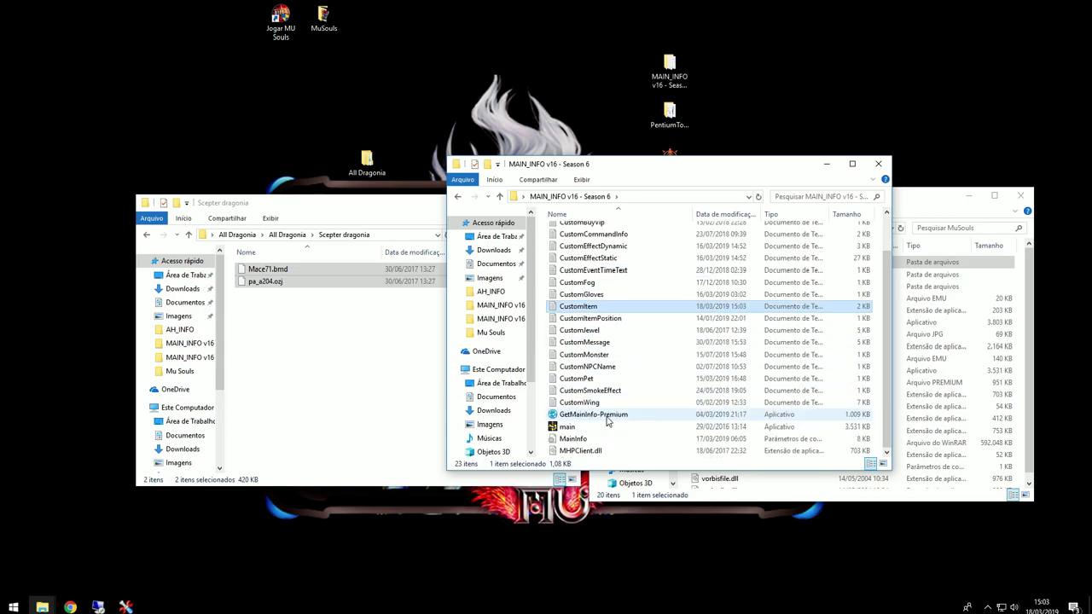
# Step: Run GetMainInfo-Premium and replace the MuSouls client's main.premium with the newly generated one
pyautogui.doubleClick(608, 415)
pyautogui.scroll(2, 577, 353)
pyautogui.doubleClick(573, 235)
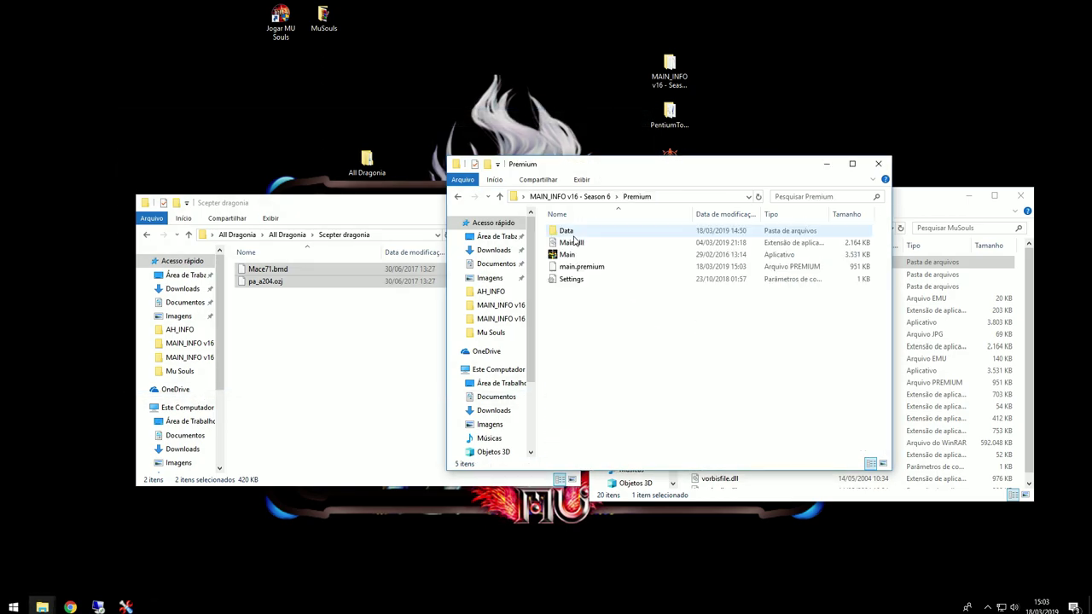
pyautogui.click(584, 267)
pyautogui.click(929, 285)
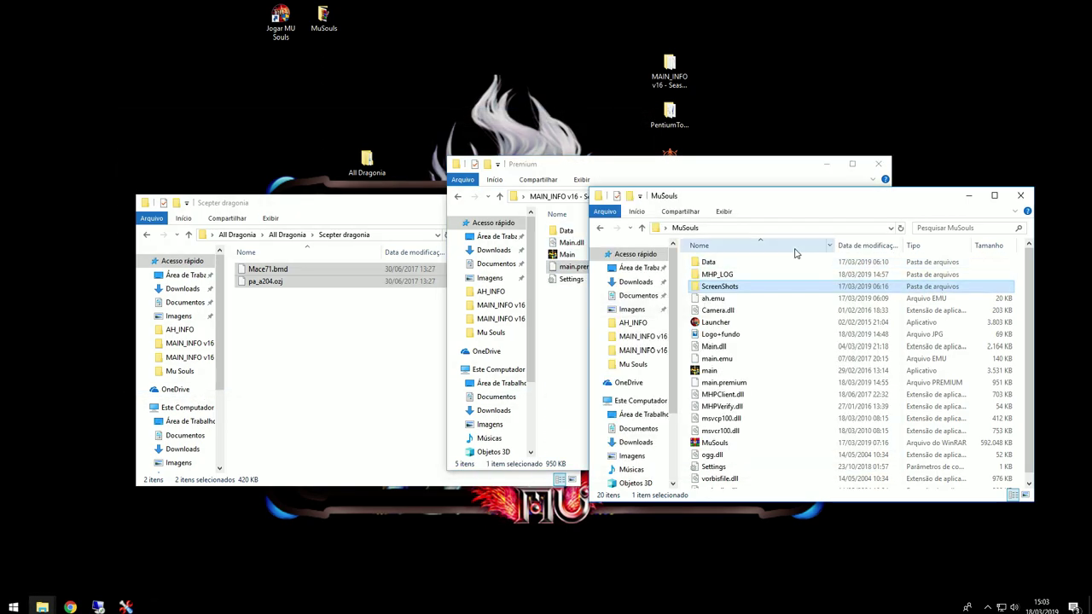
pyautogui.click(806, 395)
pyautogui.hotkey('ctrl', 'v')
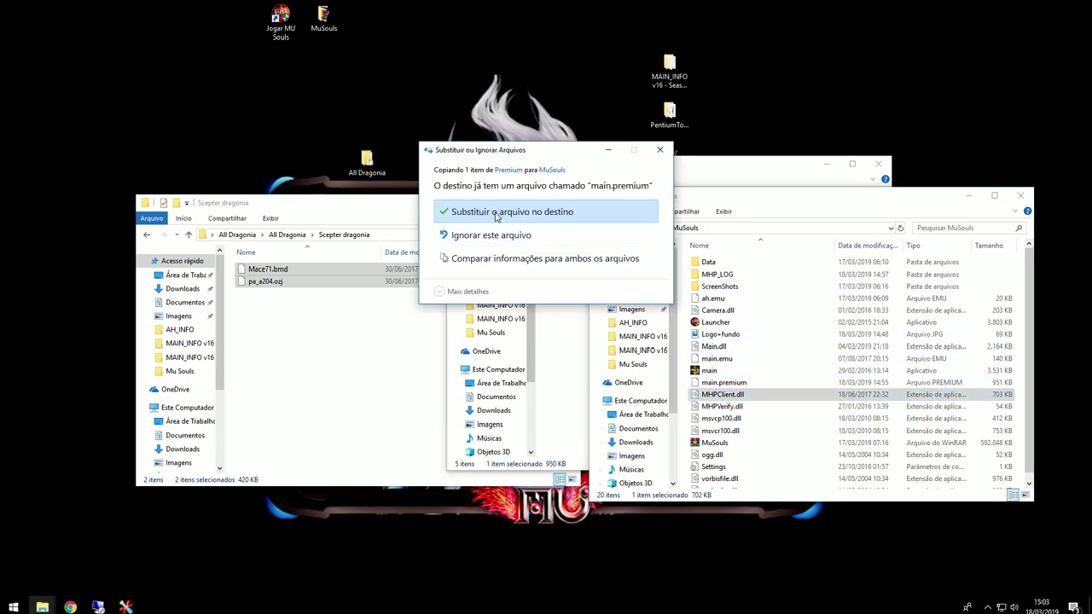
pyautogui.click(494, 217)
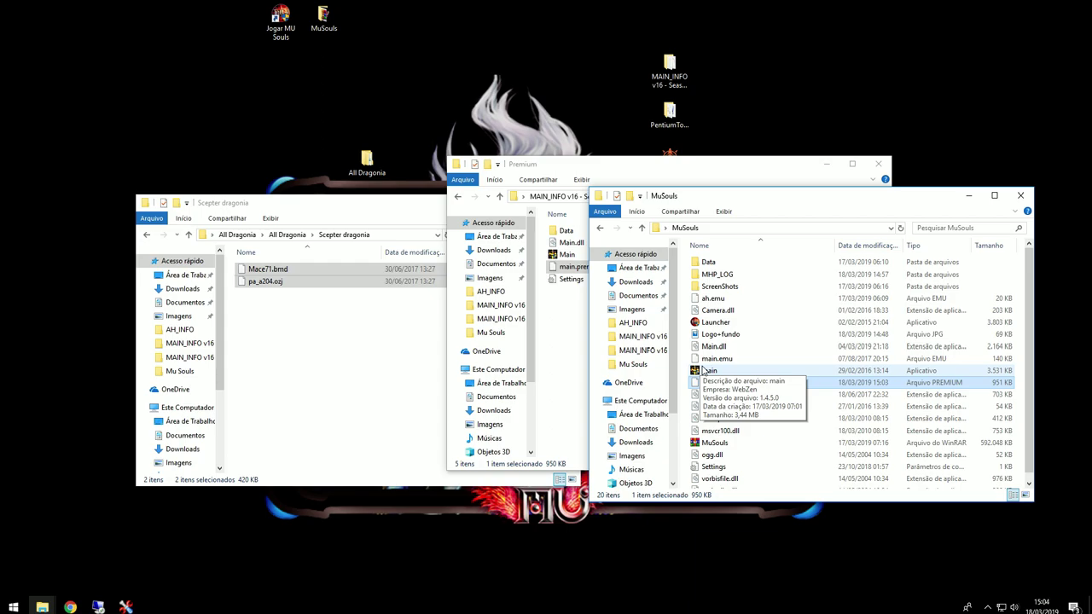
# Step: Open All Dragonia > Wing of Dragonia and switch to the remote server desktop
pyautogui.click(381, 339)
pyautogui.click(290, 236)
pyautogui.doubleClick(290, 329)
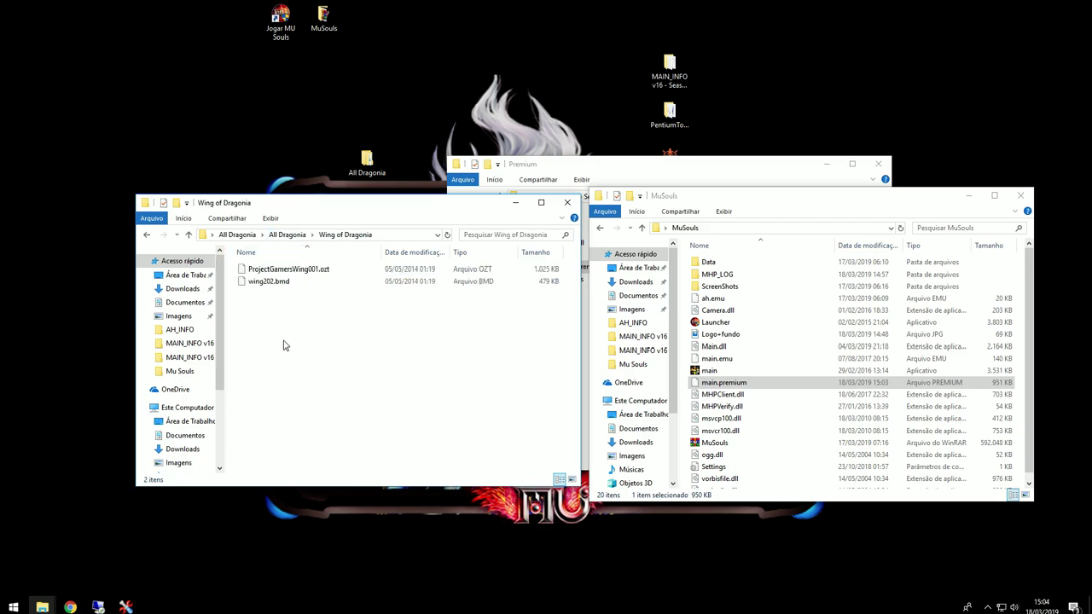
pyautogui.click(109, 605)
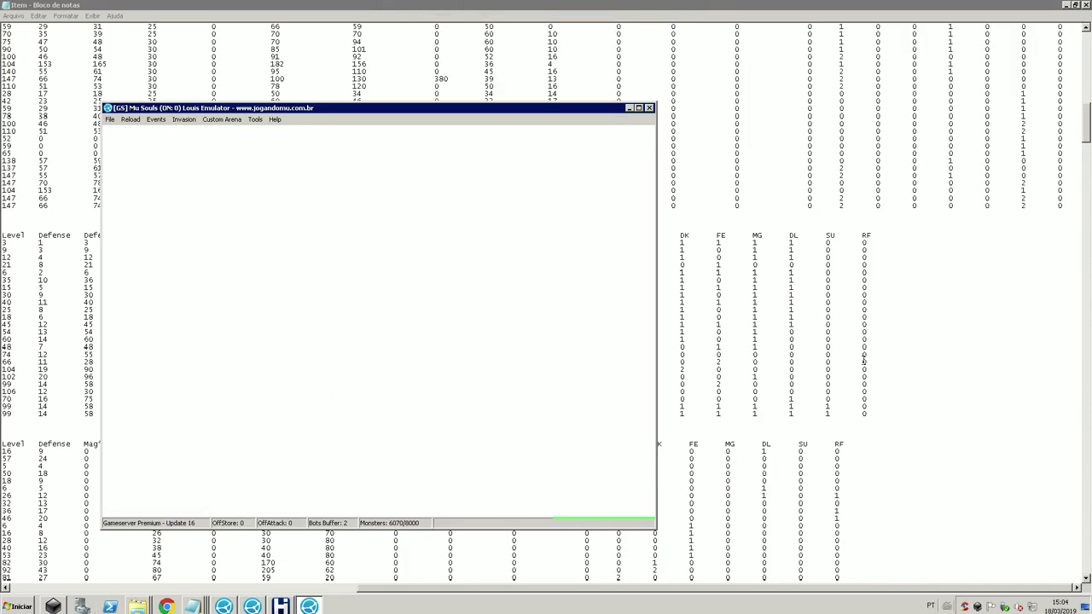
# Step: Scroll the Item file down to the wings table around rows 201-202
pyautogui.click(864, 362)
pyautogui.click(93, 587)
pyautogui.scroll(-4, 94, 563)
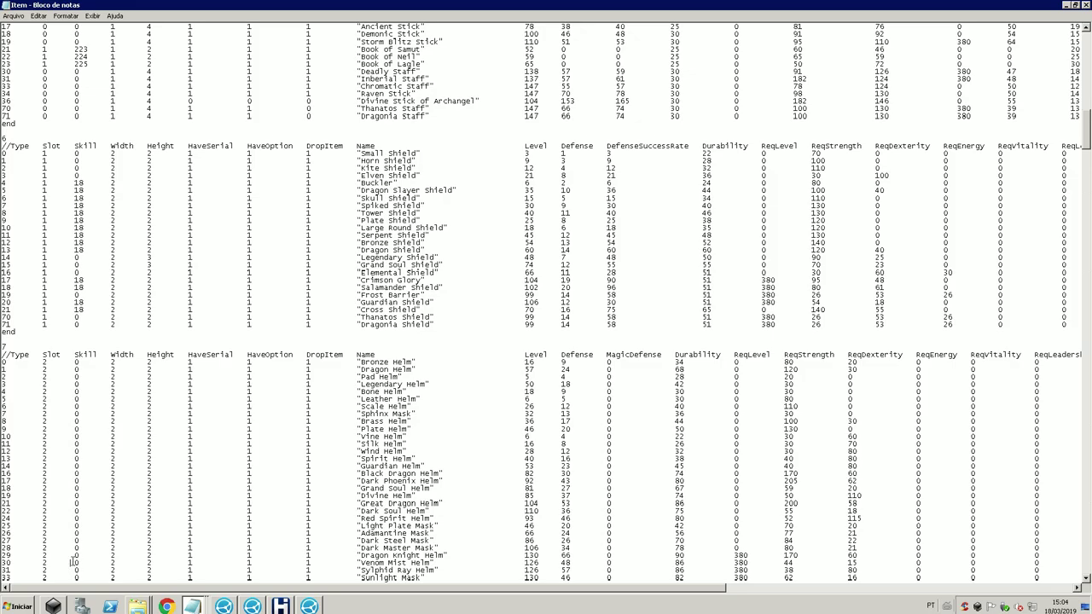
pyautogui.scroll(-20, 74, 563)
pyautogui.scroll(-20, 74, 561)
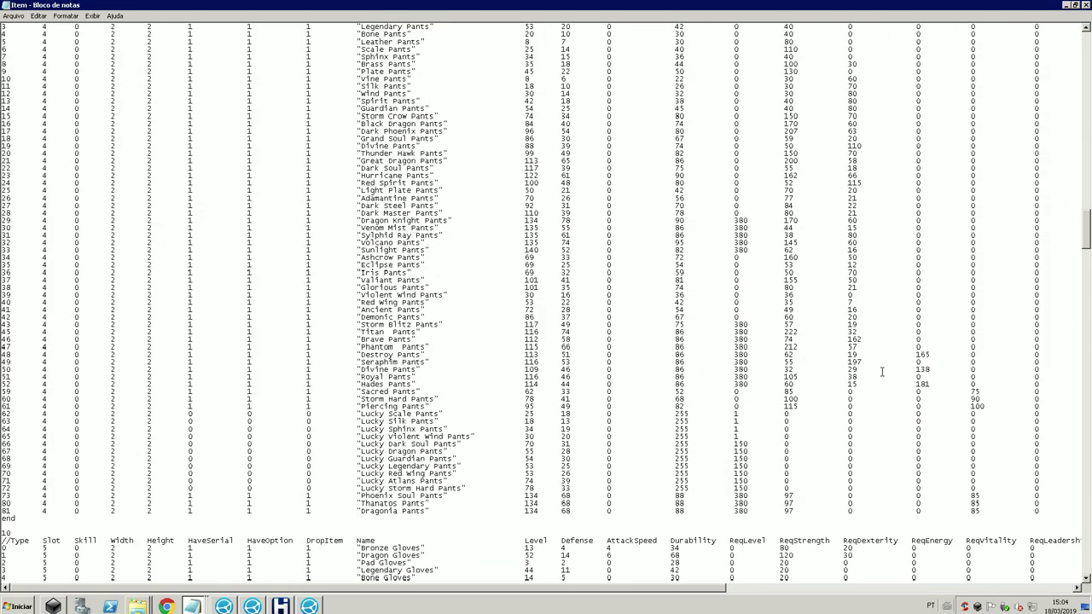
pyautogui.moveTo(1087, 247); pyautogui.dragTo(1088, 354)
pyautogui.scroll(-20, 938, 401)
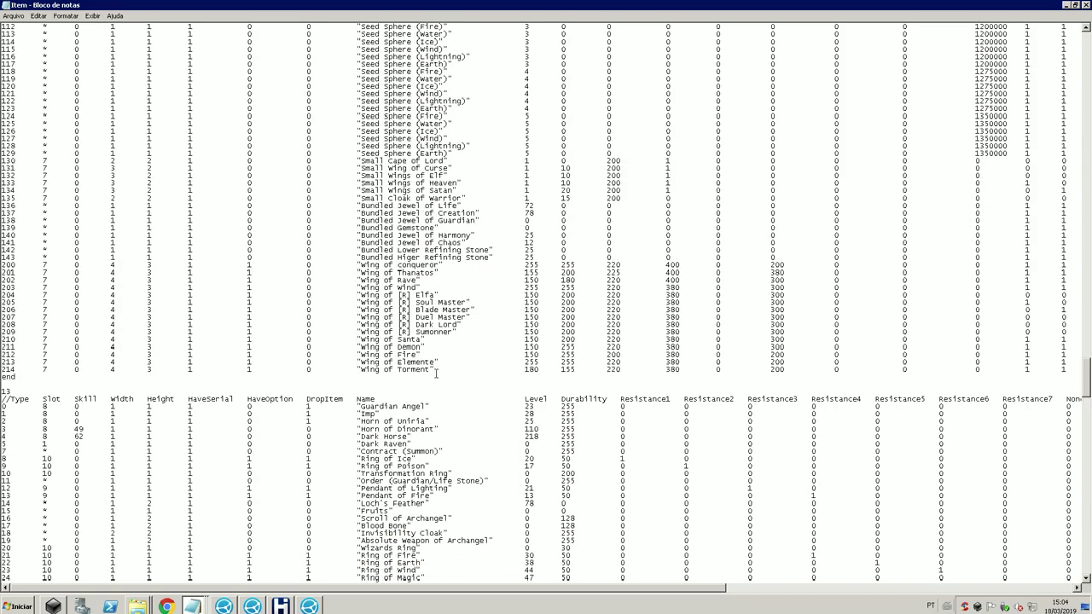
pyautogui.scroll(1, 43, 301)
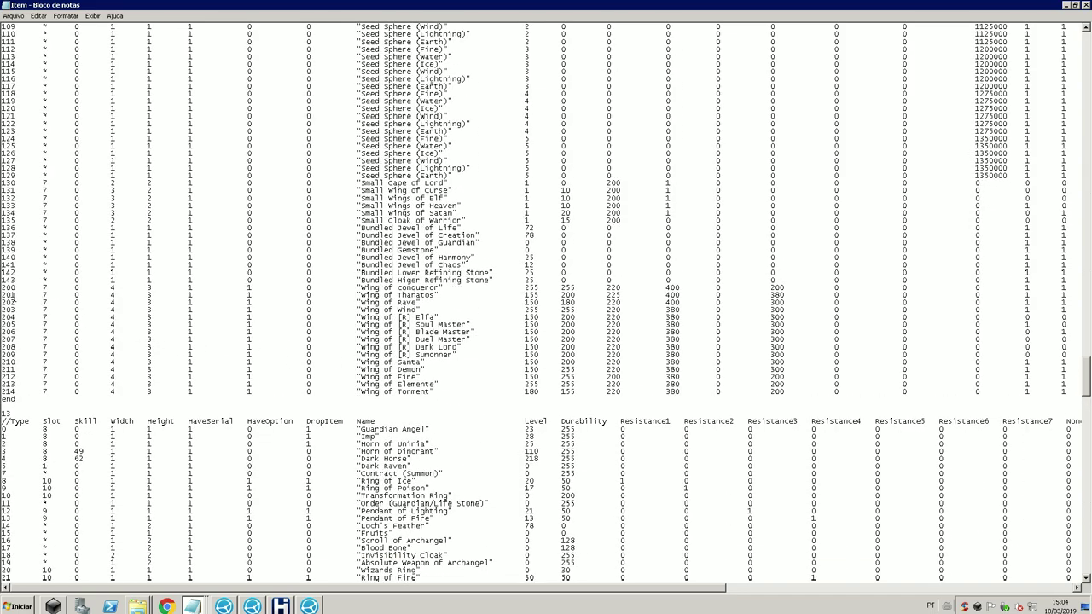
# Step: Copy the Wing of Thanatos line 201 over row 202 and rename it Wing of Dragonia
pyautogui.moveTo(4, 295); pyautogui.dragTo(474, 295)
pyautogui.click(13, 303)
pyautogui.hotkey('shift', 'Up')
pyautogui.hotkey('ctrl', 'c')
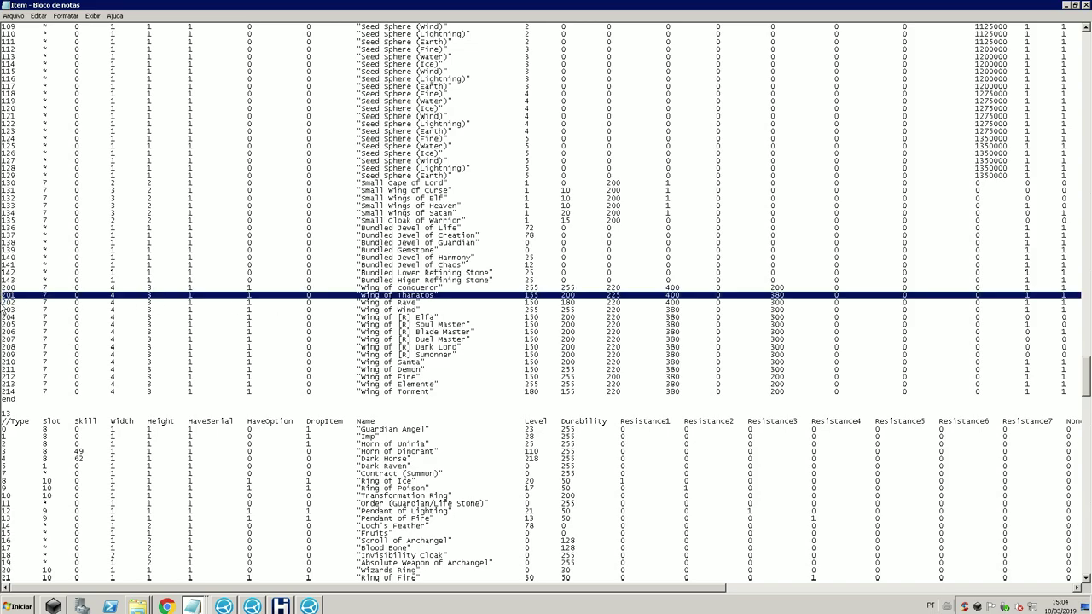
pyautogui.click(4, 302)
pyautogui.hotkey('shift', 'Down')
pyautogui.hotkey('ctrl', 'v')
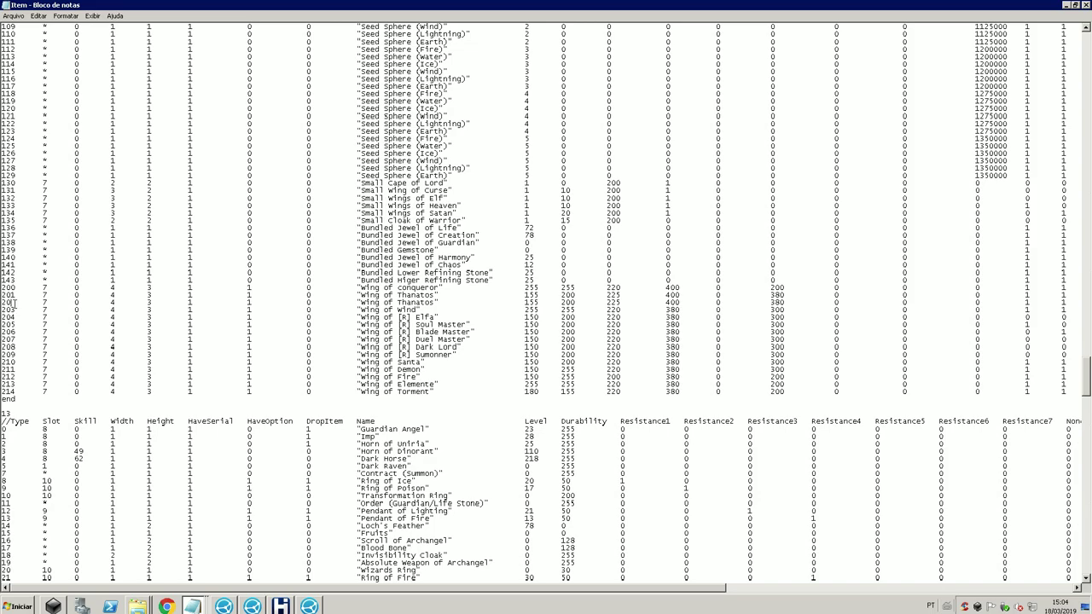
pyautogui.moveTo(362, 308); pyautogui.dragTo(410, 303)
pyautogui.click(432, 303)
# Step: Close the Item file and reload it in the emulator via Reload > Reload Item
pyautogui.click(1085, 5)
pyautogui.click(132, 120)
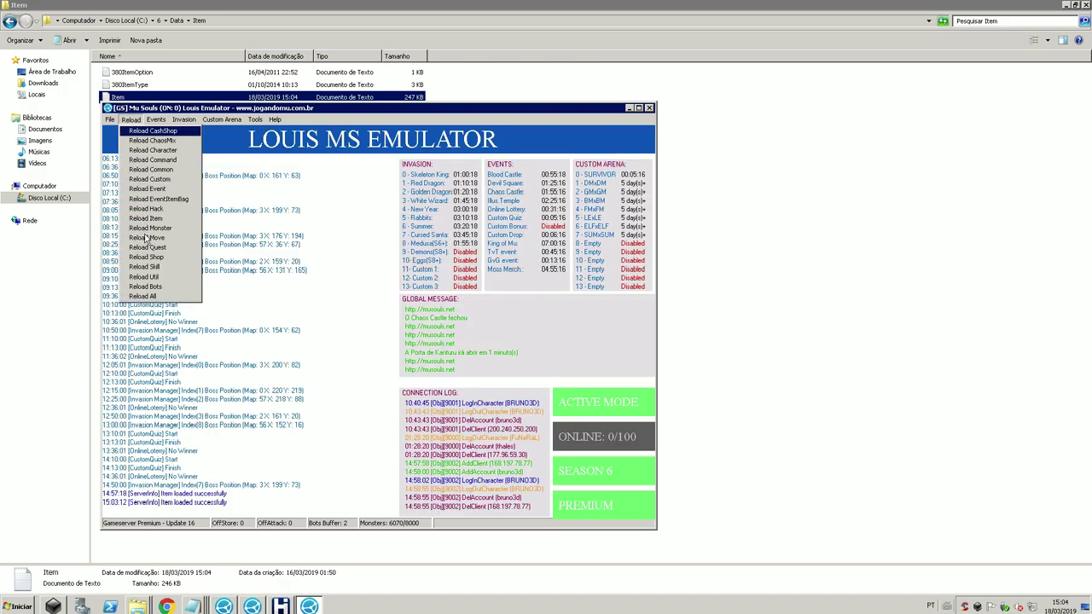
pyautogui.click(152, 218)
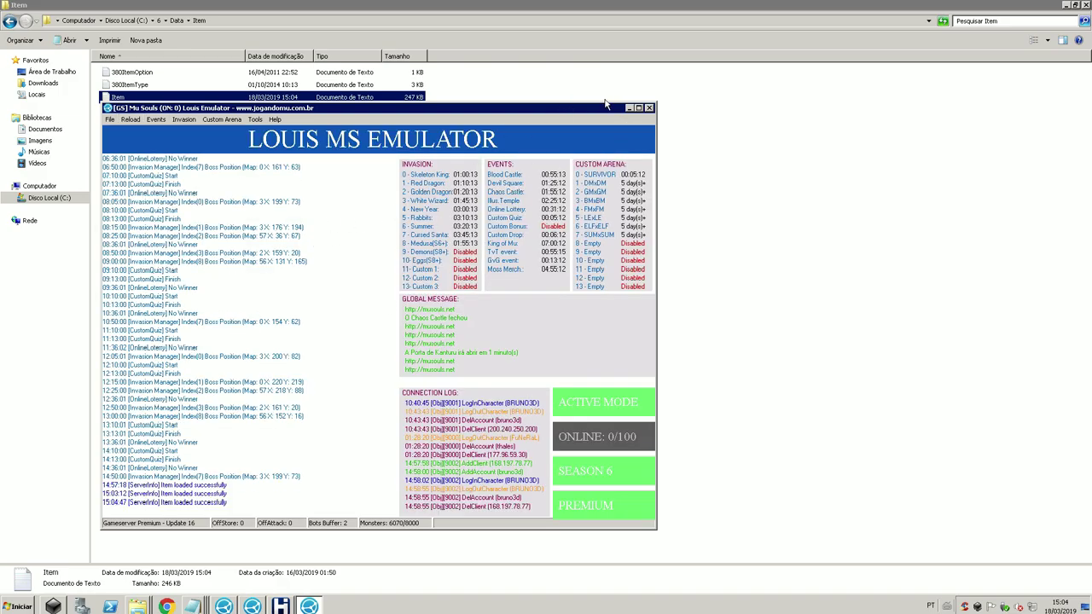
pyautogui.click(653, 8)
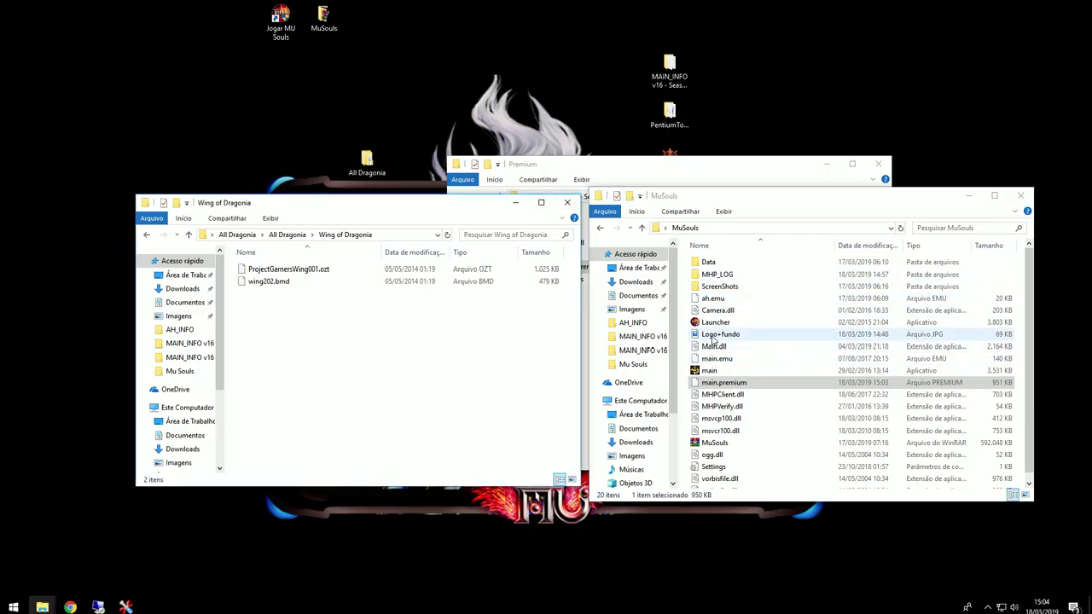
# Step: Close the Mu Souls game window and select both Wing of Dragonia files
pyautogui.click(709, 372)
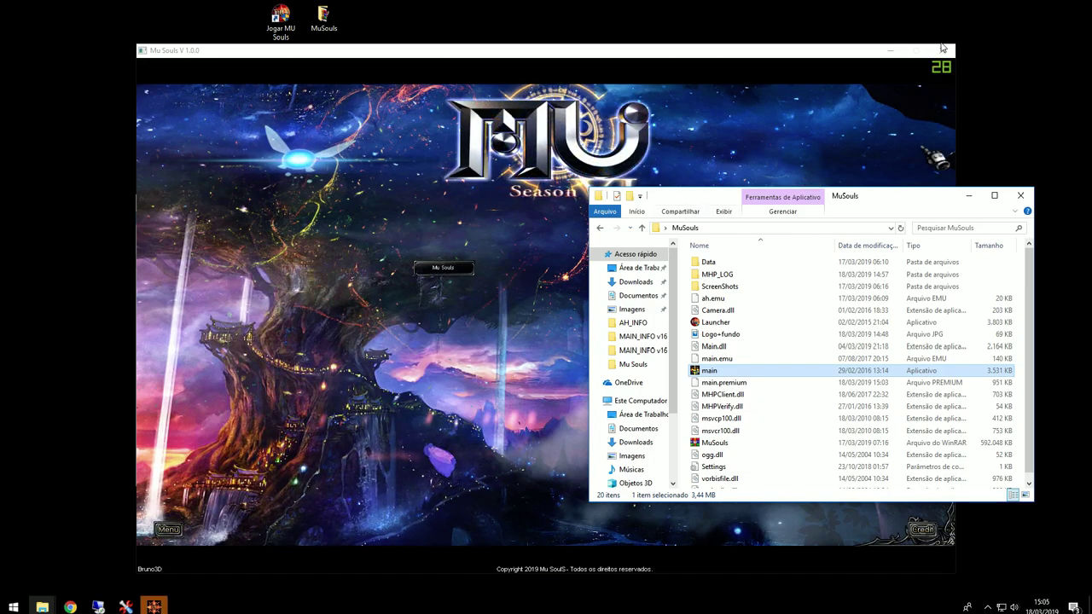
pyautogui.click(942, 51)
pyautogui.moveTo(338, 343); pyautogui.dragTo(249, 267)
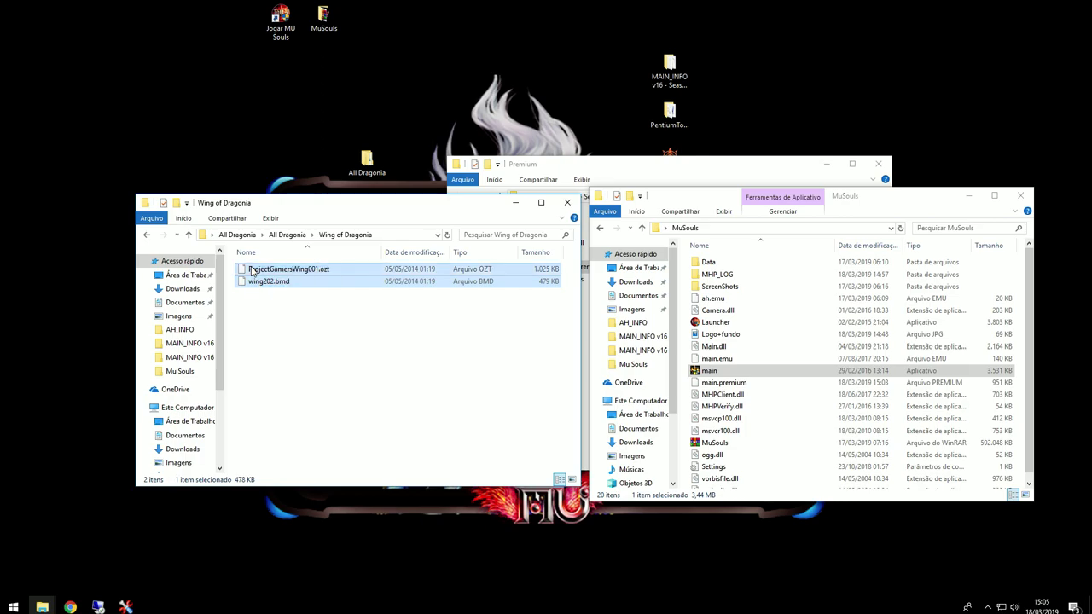
pyautogui.click(620, 172)
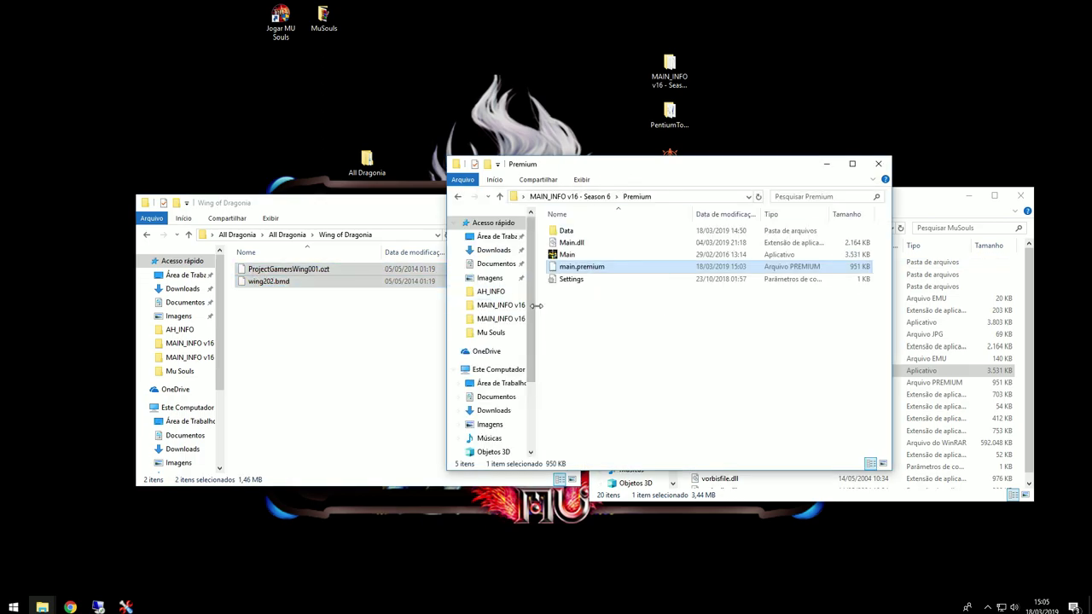
pyautogui.click(600, 197)
pyautogui.moveTo(353, 309); pyautogui.dragTo(487, 271)
# Step: Paste ProjectGamersWing001.ozt and wing202.bmd into MuSouls\Data\Item, replacing the old wing202.bmd
pyautogui.click(893, 196)
pyautogui.click(915, 200)
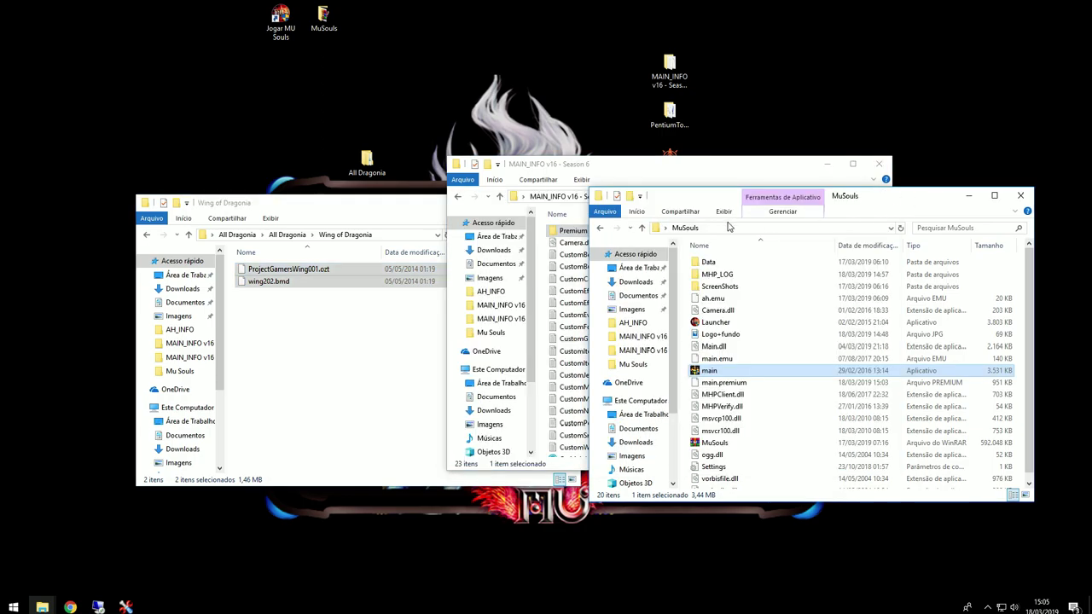
pyautogui.click(599, 229)
pyautogui.click(758, 274)
pyautogui.hotkey('ctrl', 'v')
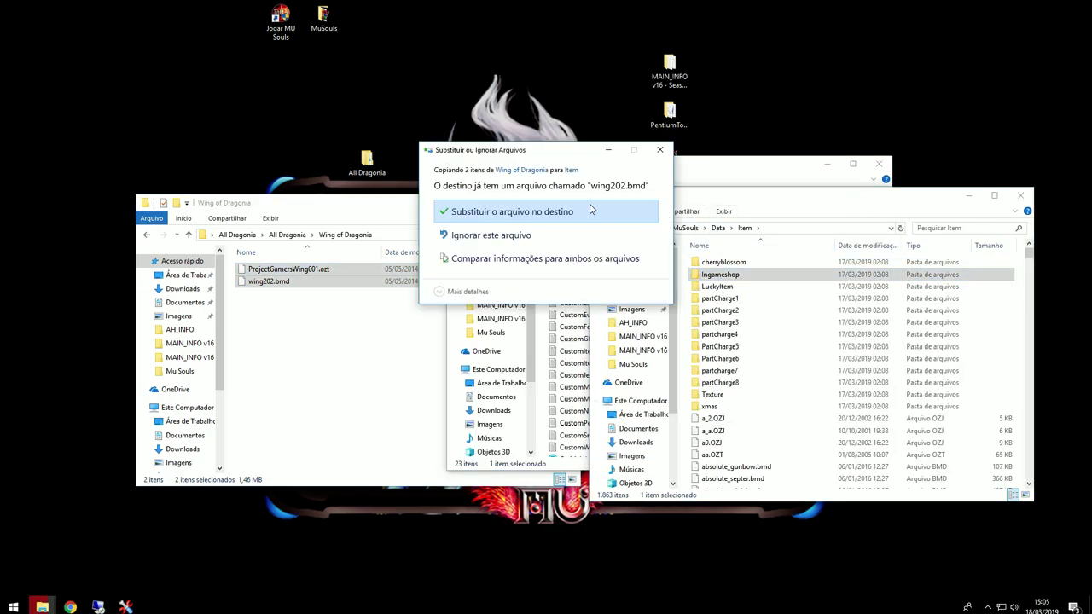
pyautogui.click(590, 211)
# Step: Return to the MuSouls folder and bring the MAIN_INFO folder window forward
pyautogui.click(688, 229)
pyautogui.moveTo(721, 202); pyautogui.dragTo(782, 198)
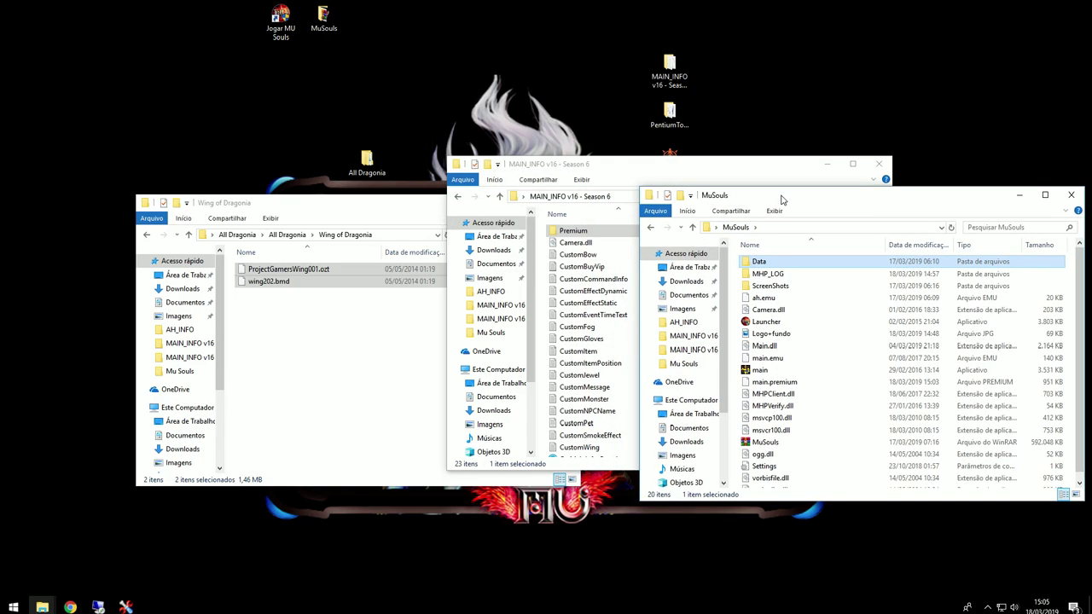
pyautogui.scroll(-2, 807, 412)
pyautogui.scroll(2, 807, 401)
pyautogui.click(610, 162)
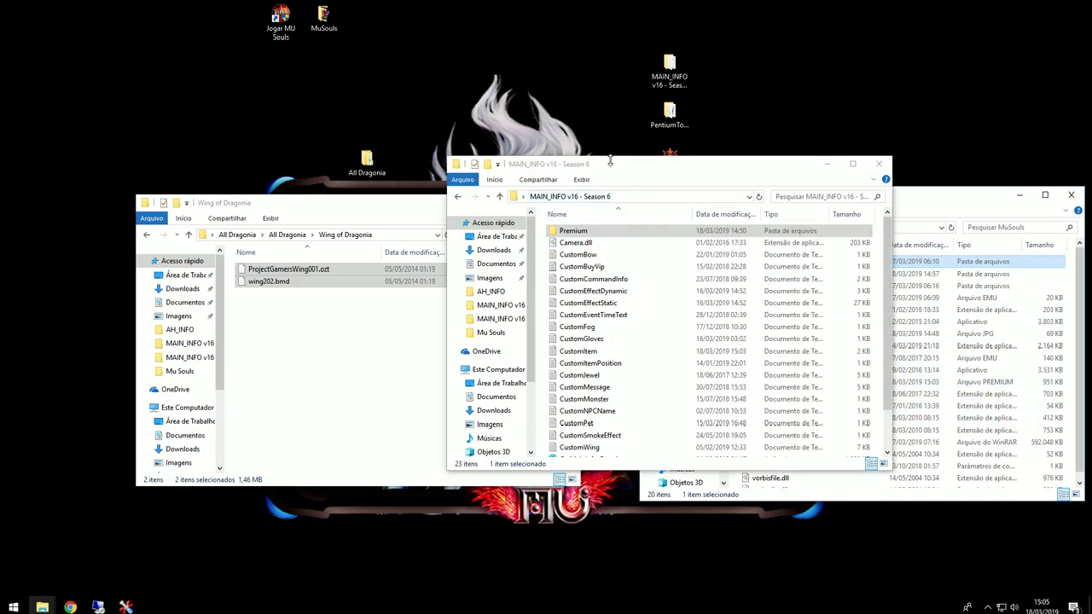
pyautogui.scroll(-1, 627, 418)
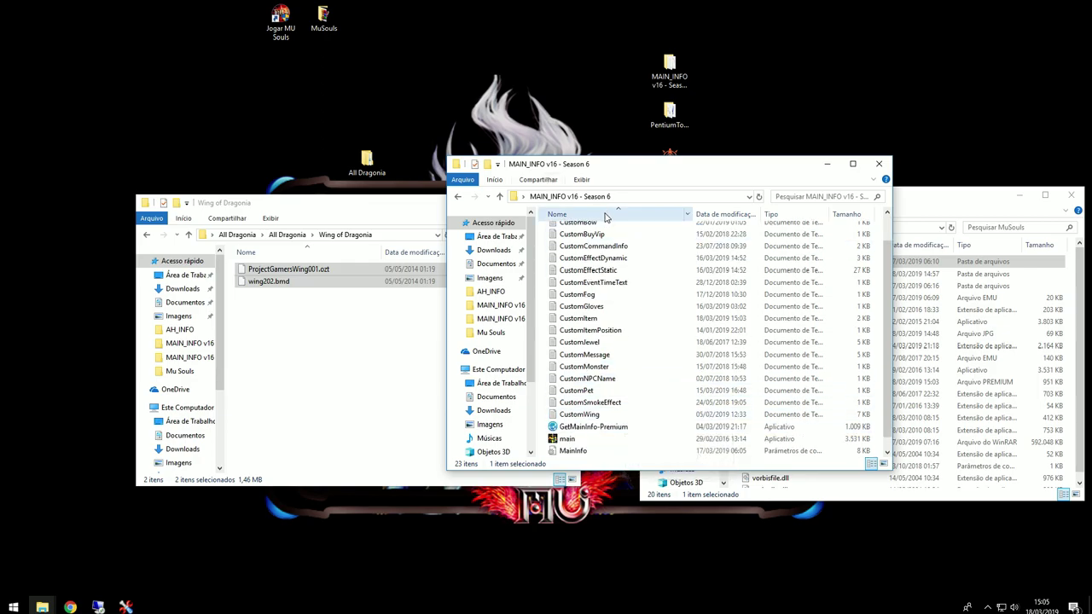
# Step: Confirm CustomWing lists Wing202, then close it and minimise the MAIN_INFO window
pyautogui.doubleClick(580, 414)
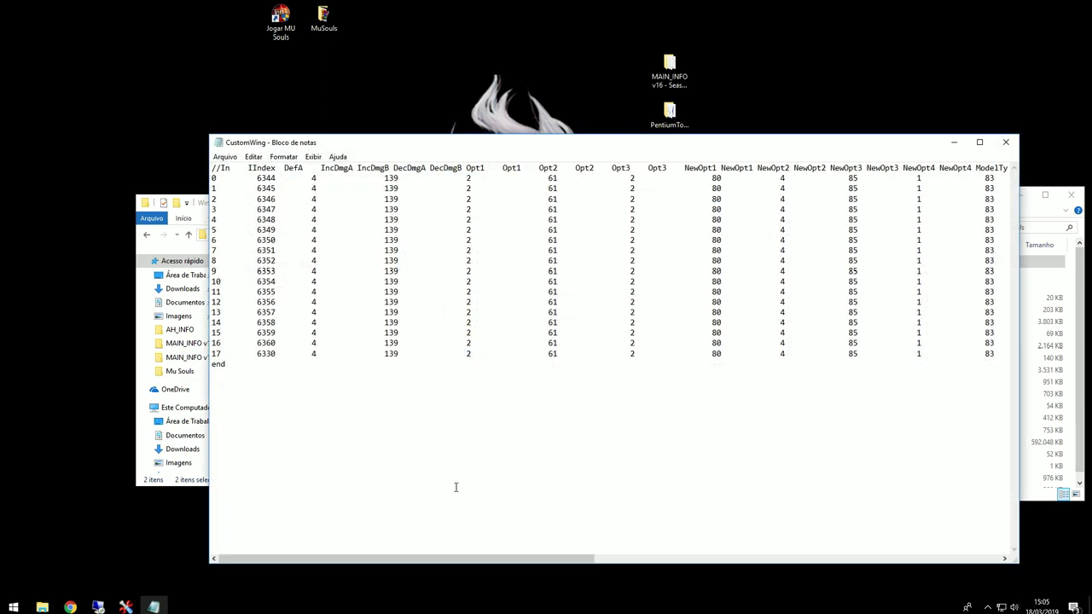
pyautogui.moveTo(524, 560); pyautogui.dragTo(972, 539)
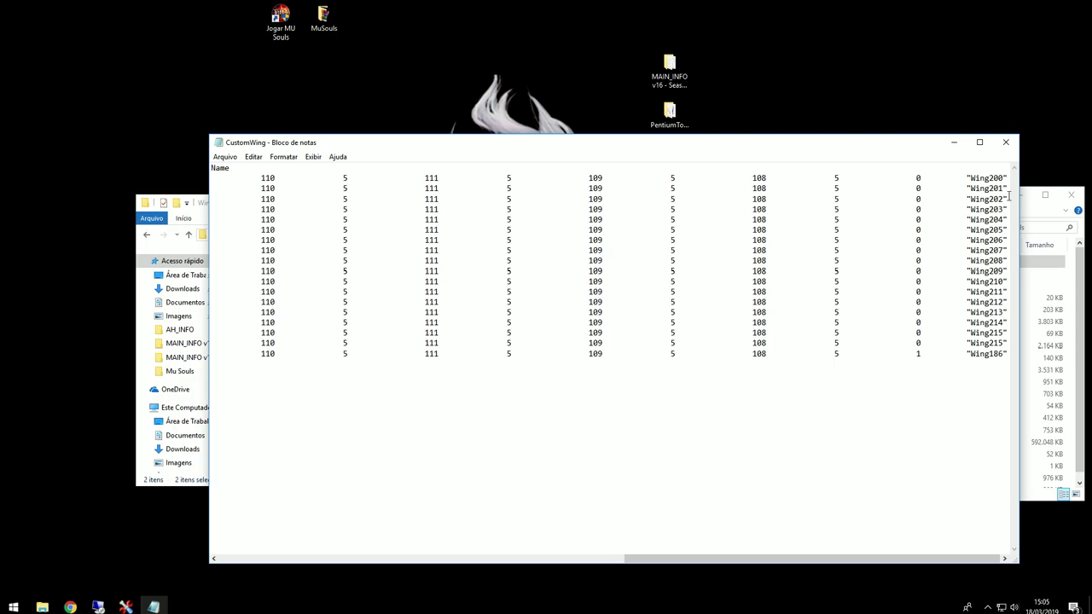
pyautogui.click(1006, 142)
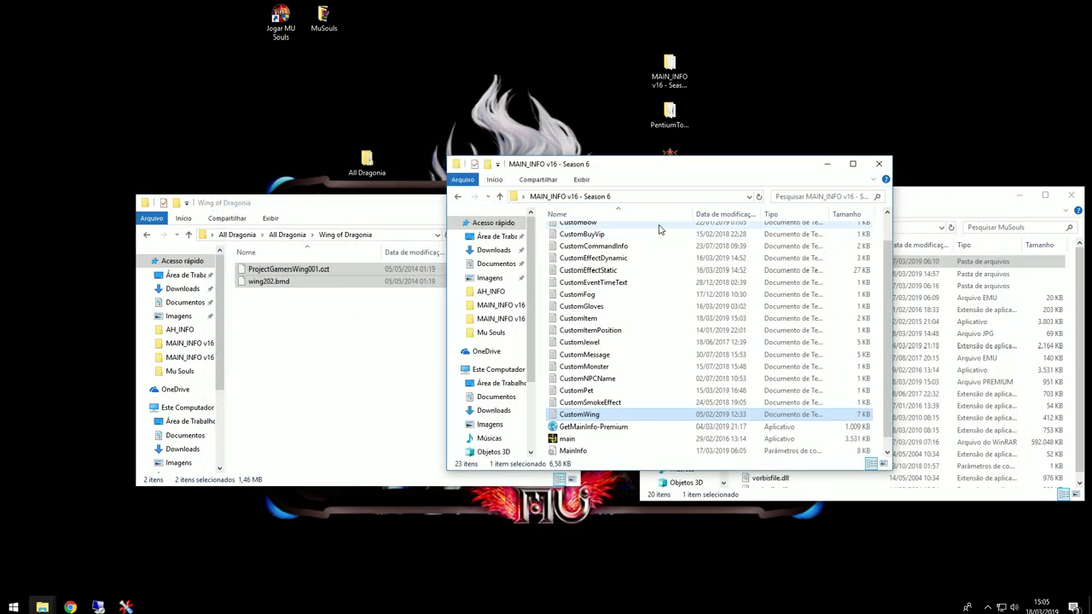
pyautogui.click(826, 163)
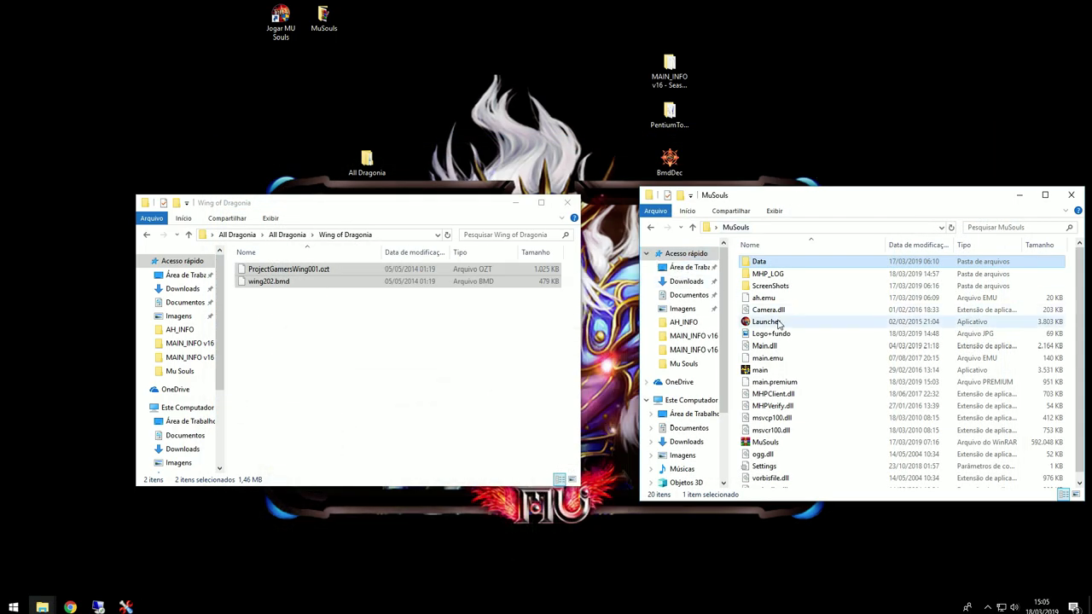
# Step: Launch MU Souls and log into the Mu Souls-2 sub-server with the account password
pyautogui.doubleClick(764, 373)
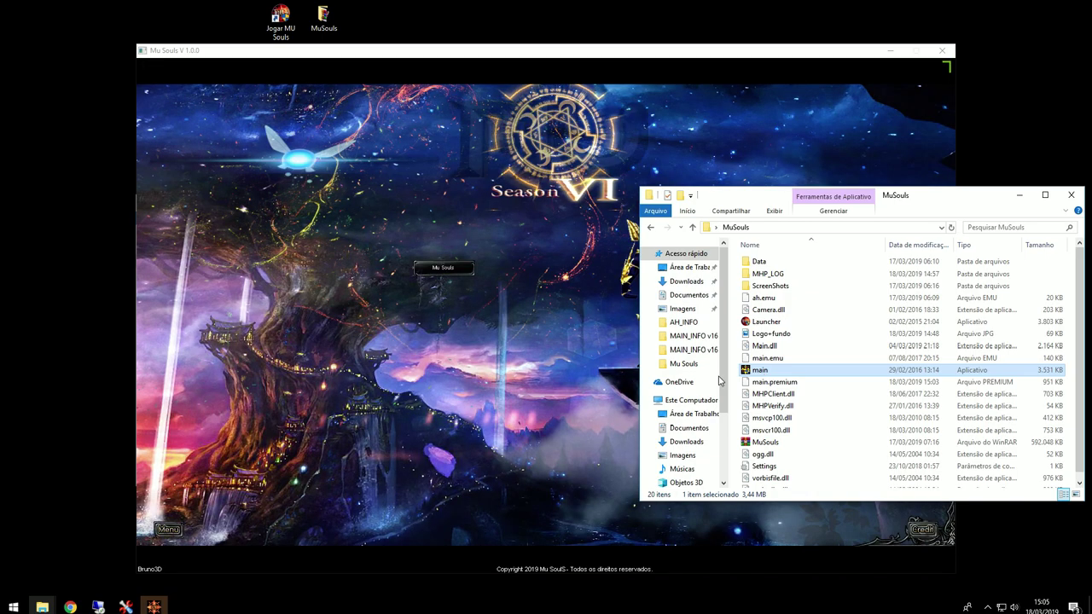
pyautogui.click(468, 284)
pyautogui.click(460, 273)
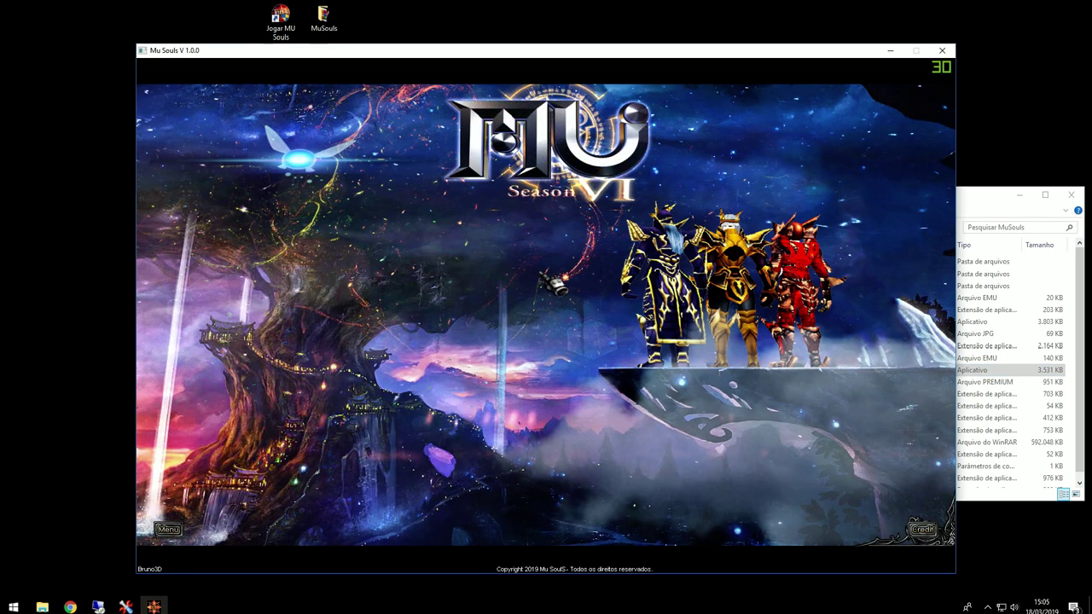
pyautogui.click(546, 268)
pyautogui.press('Tab')
pyautogui.write('****')
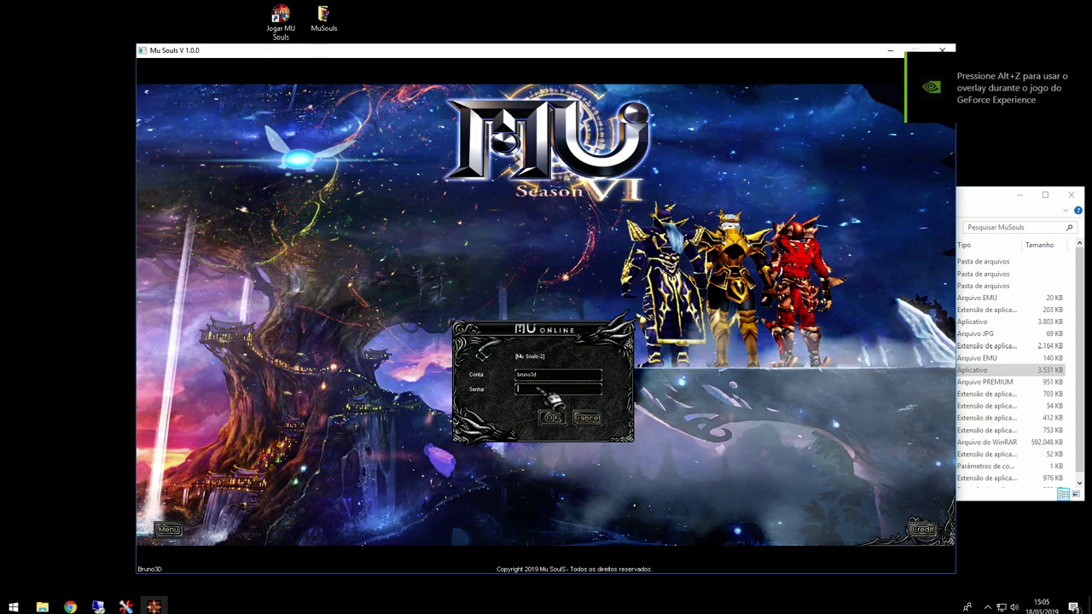
pyautogui.click(550, 417)
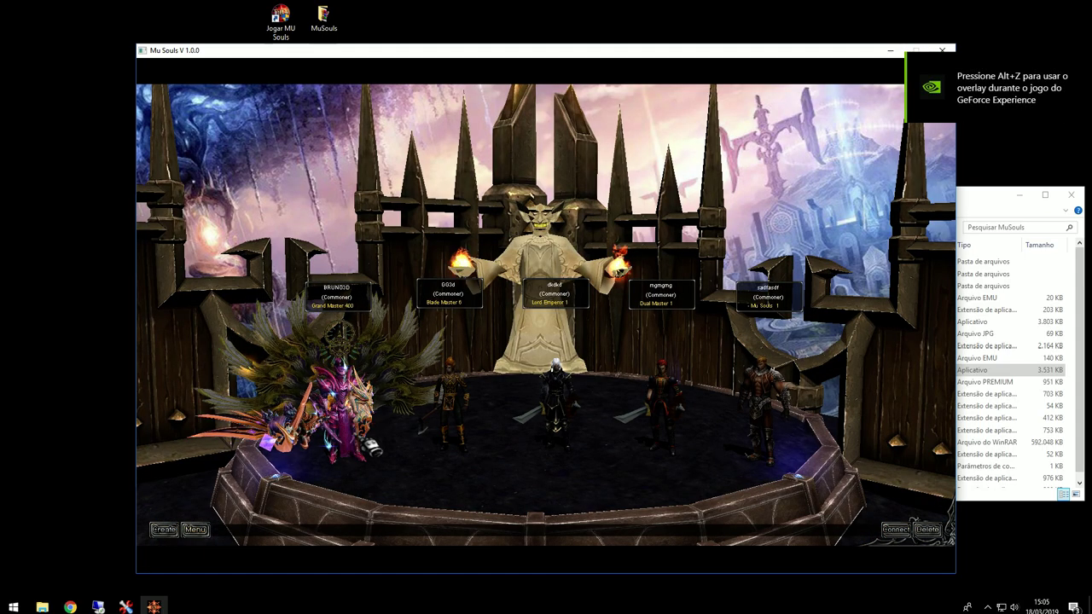
# Step: Enter the game with the first character and move its weapon and wings into the inventory
pyautogui.doubleClick(358, 375)
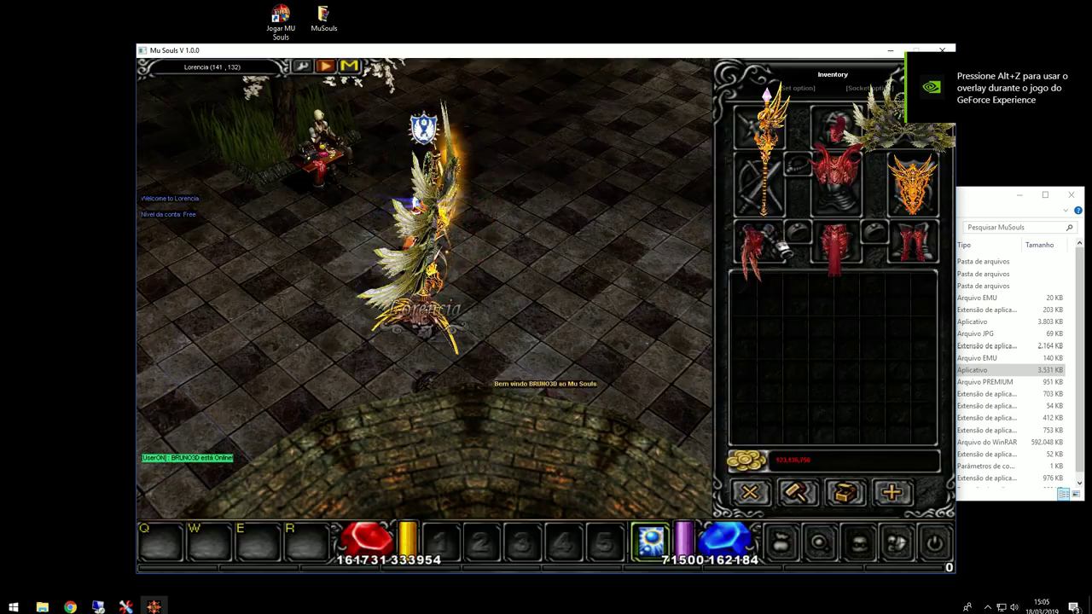
pyautogui.click(759, 247)
pyautogui.click(748, 315)
pyautogui.click(902, 126)
pyautogui.click(815, 294)
# Step: Move the shield into the inventory and clear the inventory with /limparinv
pyautogui.click(912, 183)
pyautogui.click(904, 312)
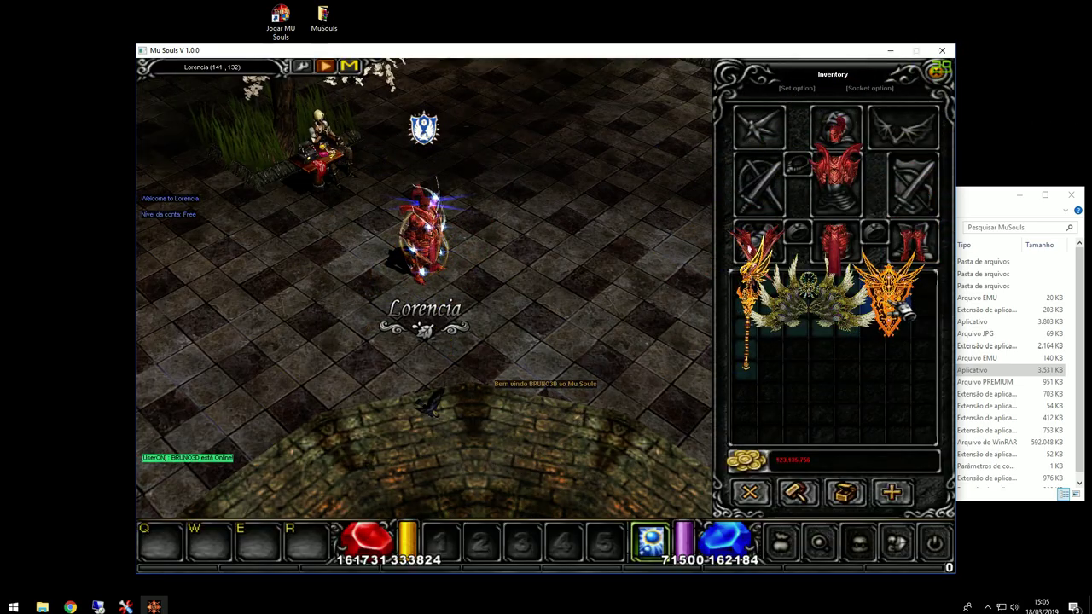
pyautogui.press('Return')
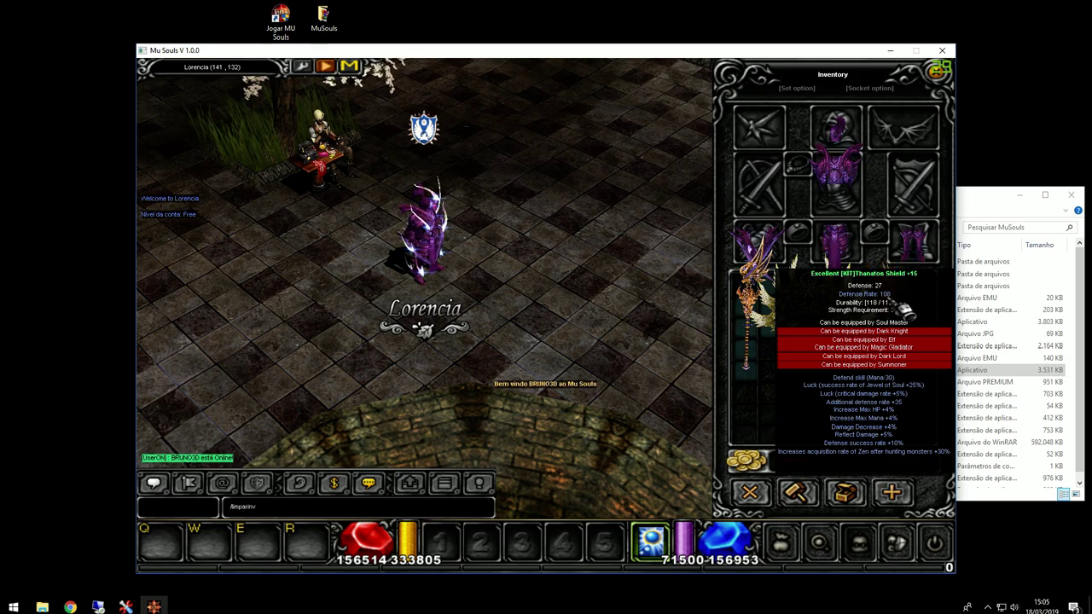
pyautogui.press('Return')
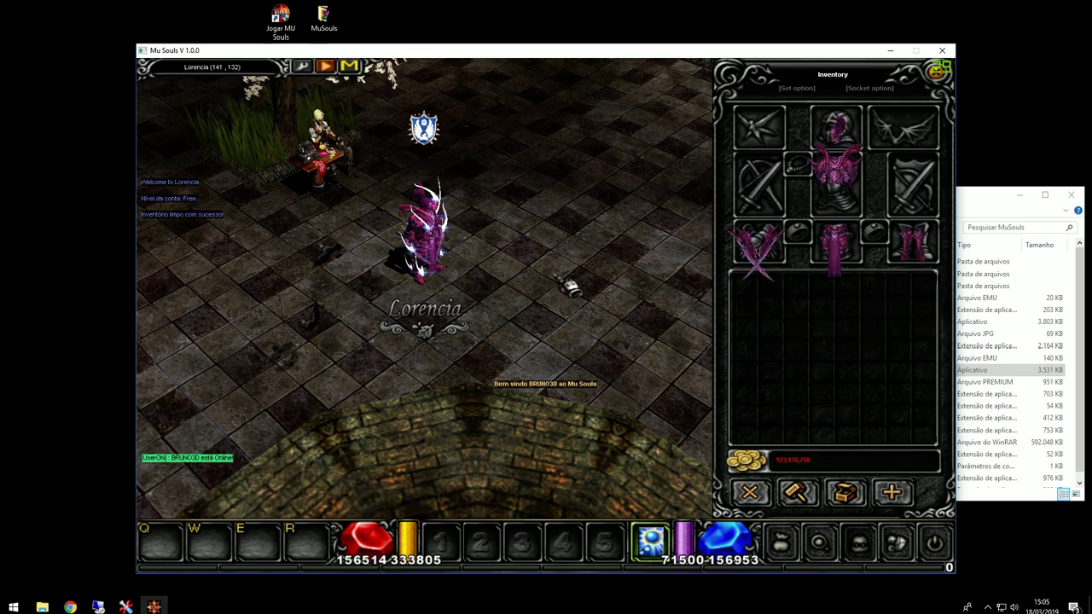
# Step: Spawn the first Dragonia items with /make 0 71 15 and an edited repeat of it
pyautogui.press('Return')
pyautogui.write('/make 0 71')
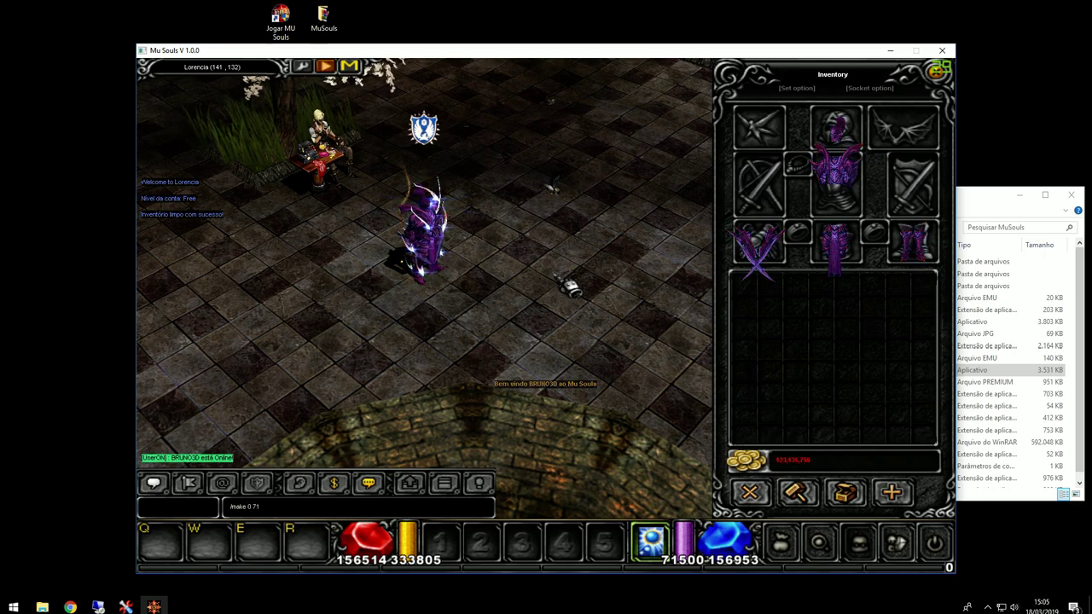
pyautogui.write(' 15 63 63 63')
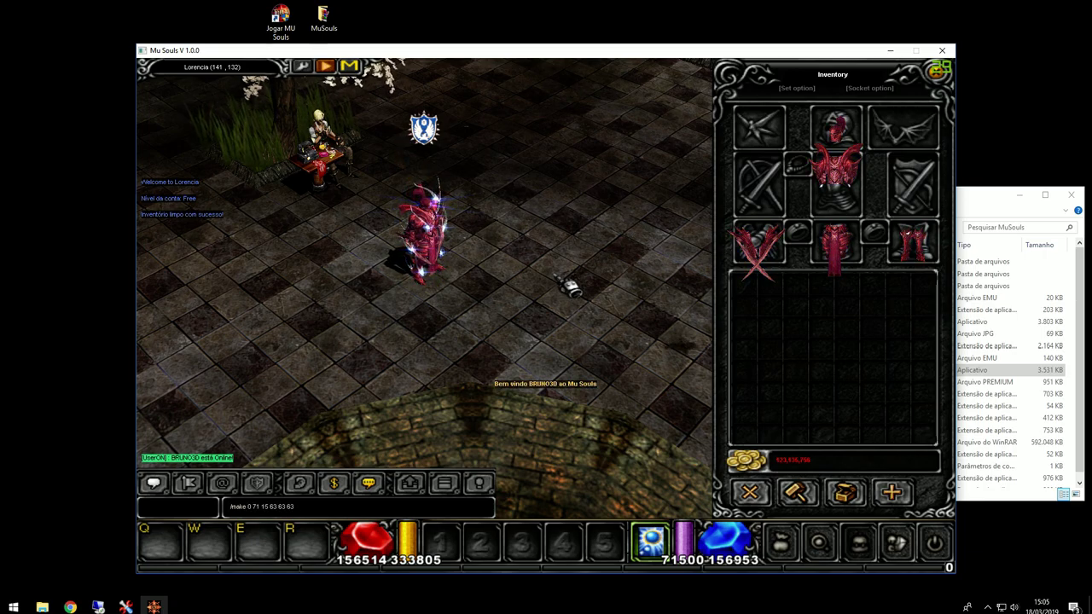
pyautogui.press('Return')
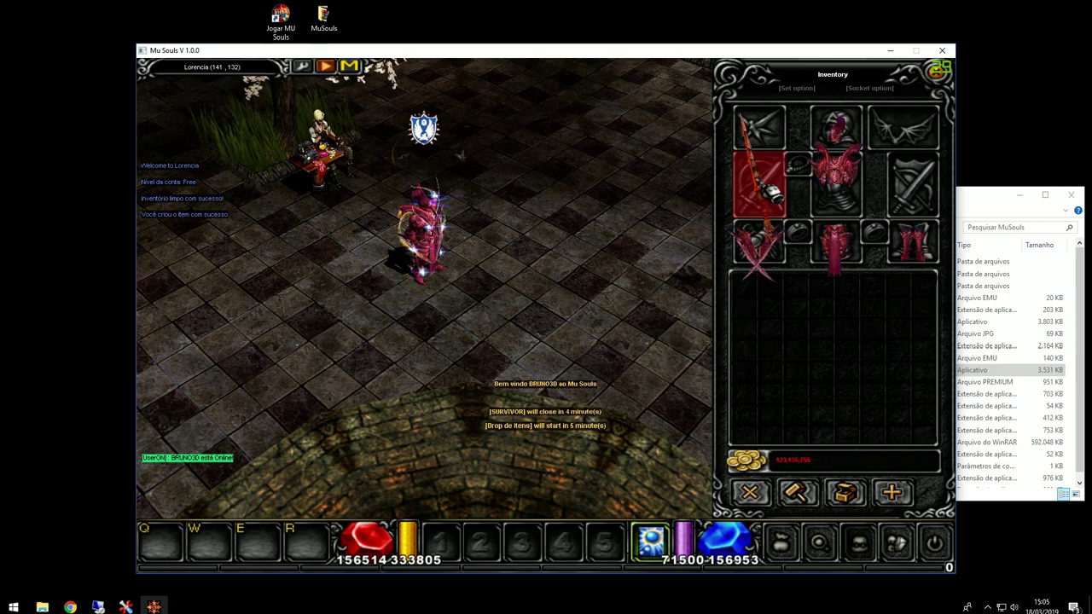
pyautogui.moveTo(430, 272)
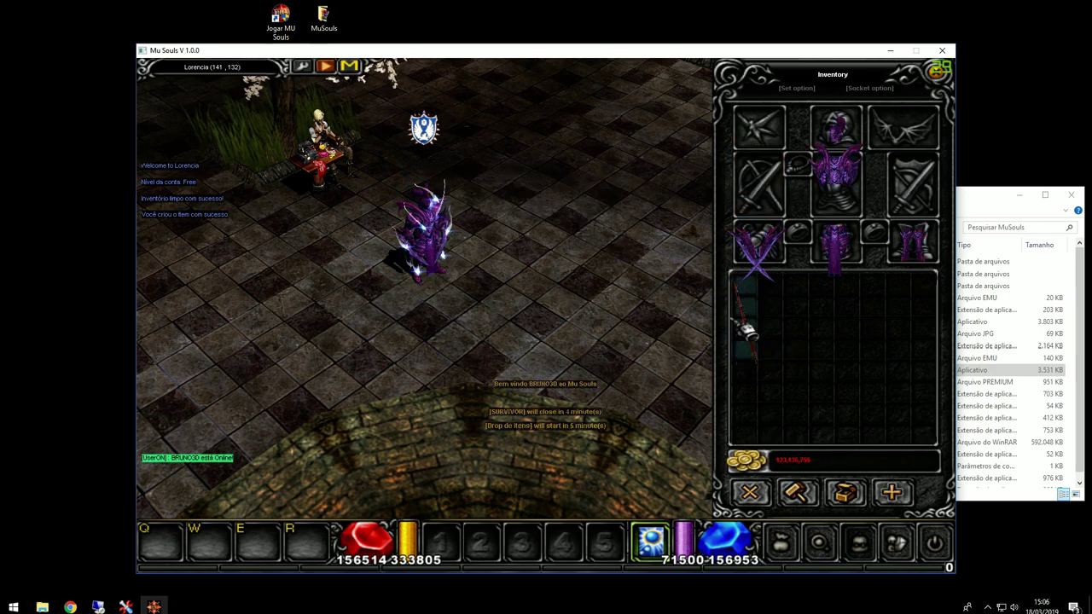
pyautogui.click(434, 333)
pyautogui.press('Return')
pyautogui.press('Up')
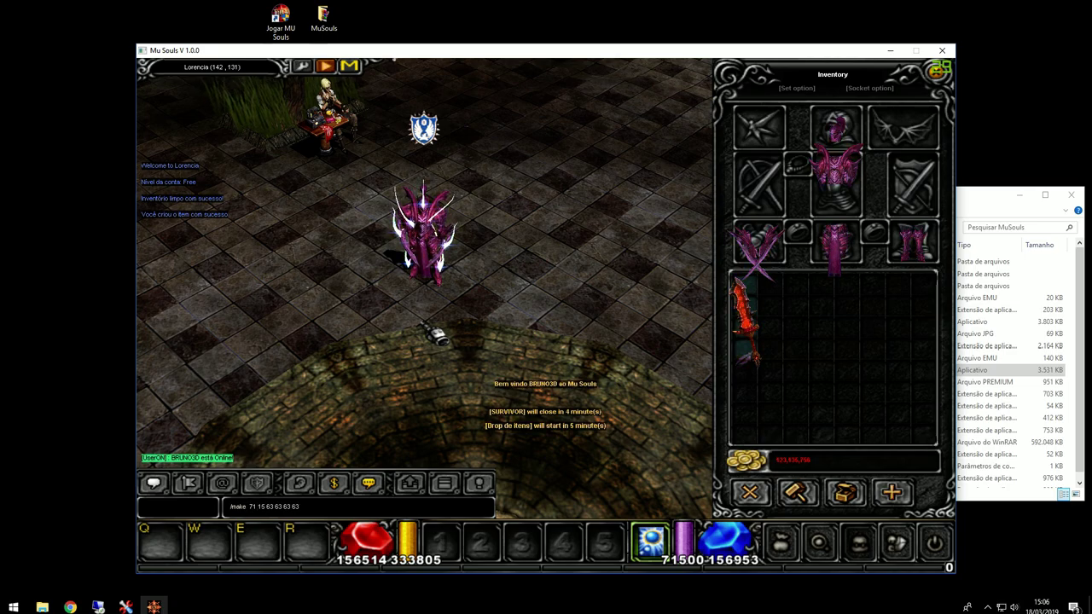
pyautogui.press('Return')
pyautogui.click(766, 316)
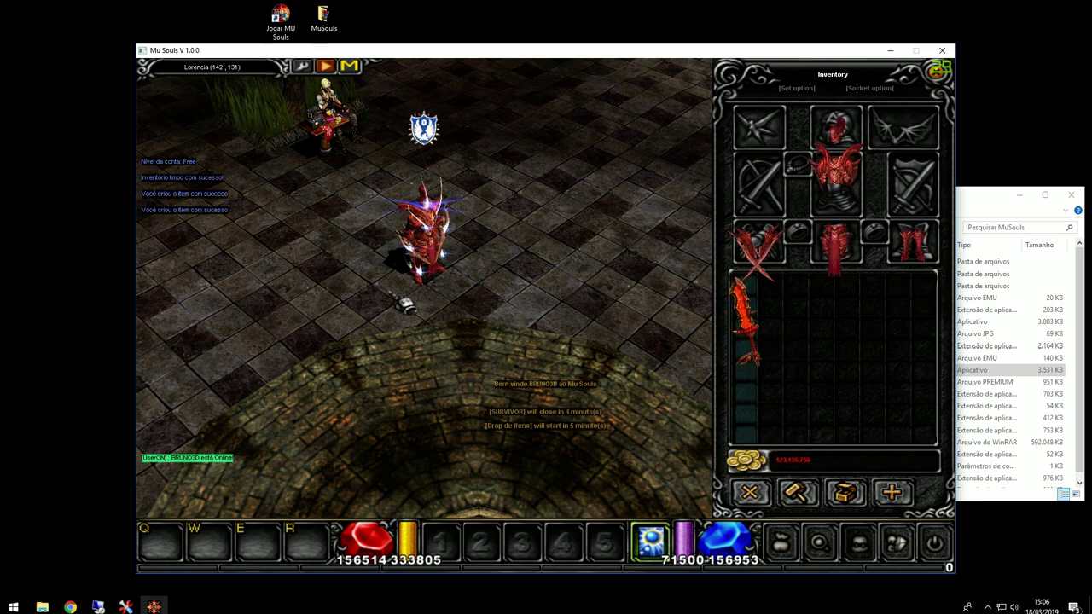
# Step: Create two more Dragonia items with recalled /make commands and place them in the inventory
pyautogui.click(447, 304)
pyautogui.press('Return')
pyautogui.press('Up')
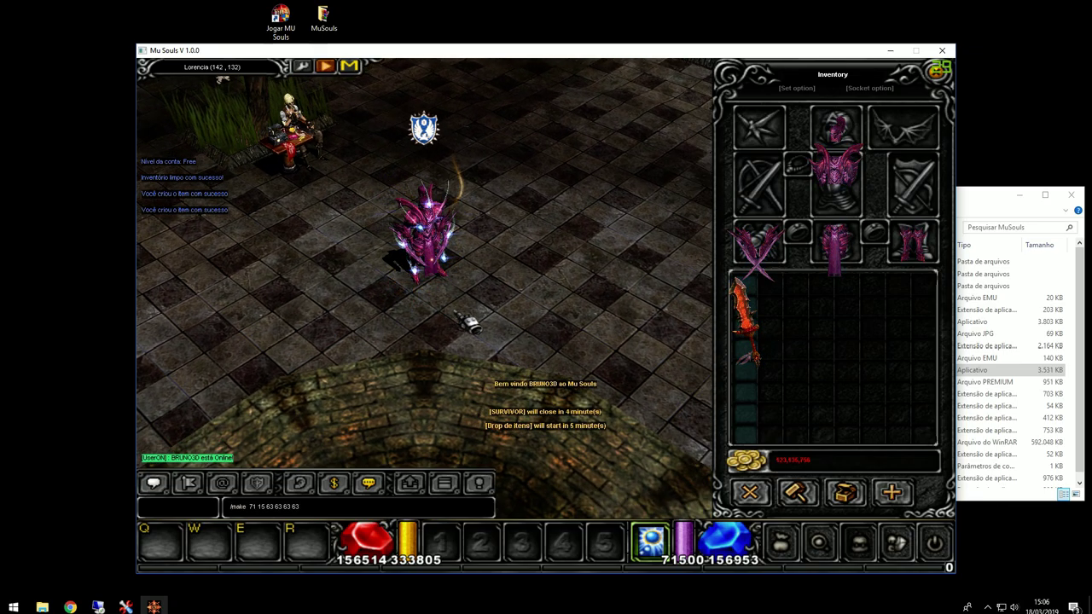
pyautogui.press('Return')
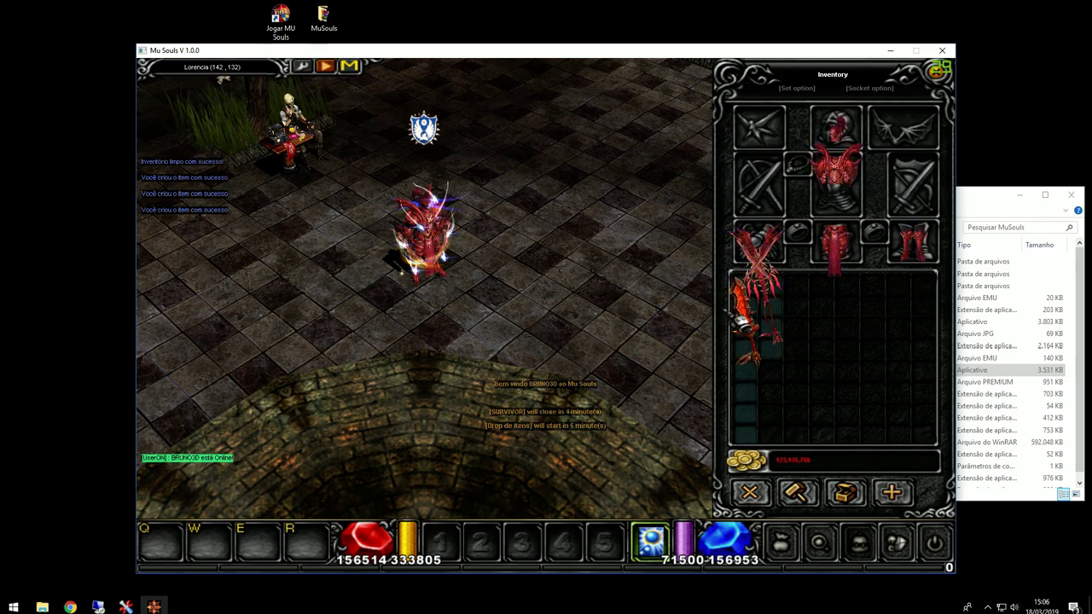
pyautogui.press('Return')
pyautogui.press('Up')
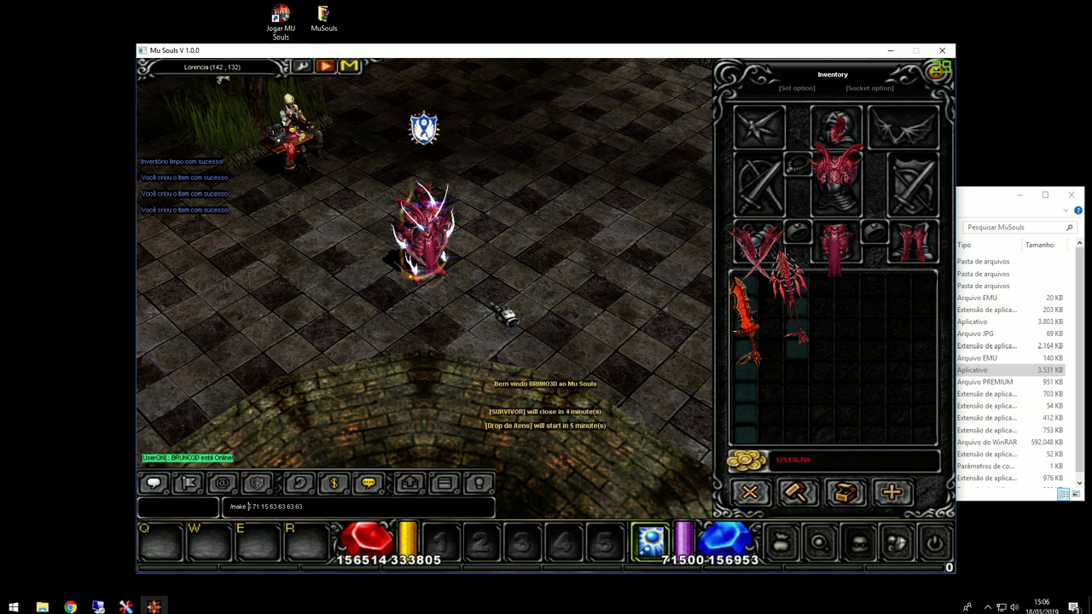
pyautogui.press('Return')
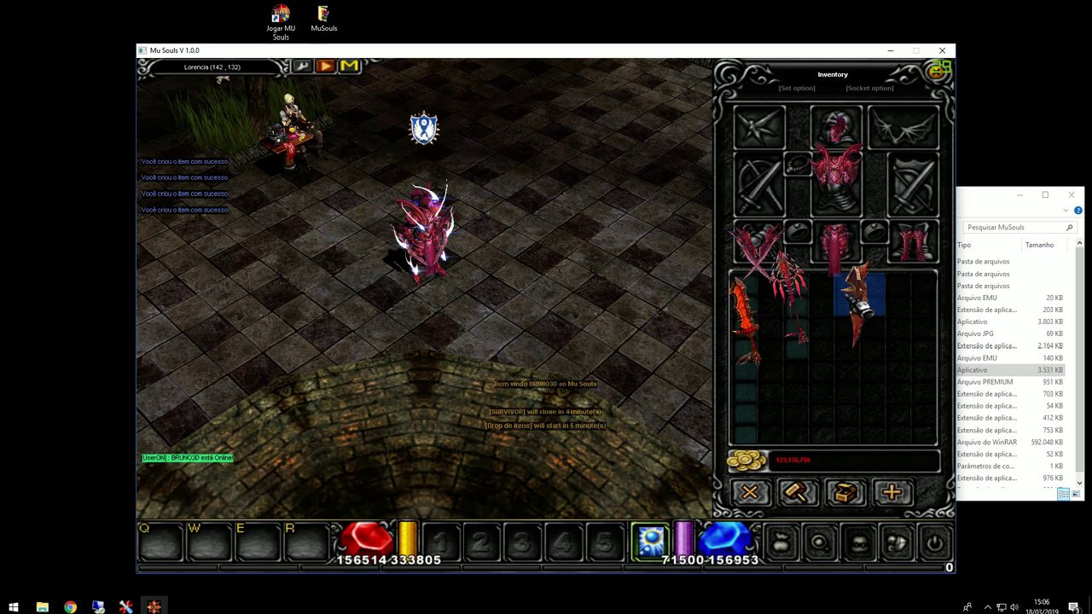
pyautogui.click(911, 299)
# Step: Spawn the pink wings with the /make 12 20 command
pyautogui.press('Return')
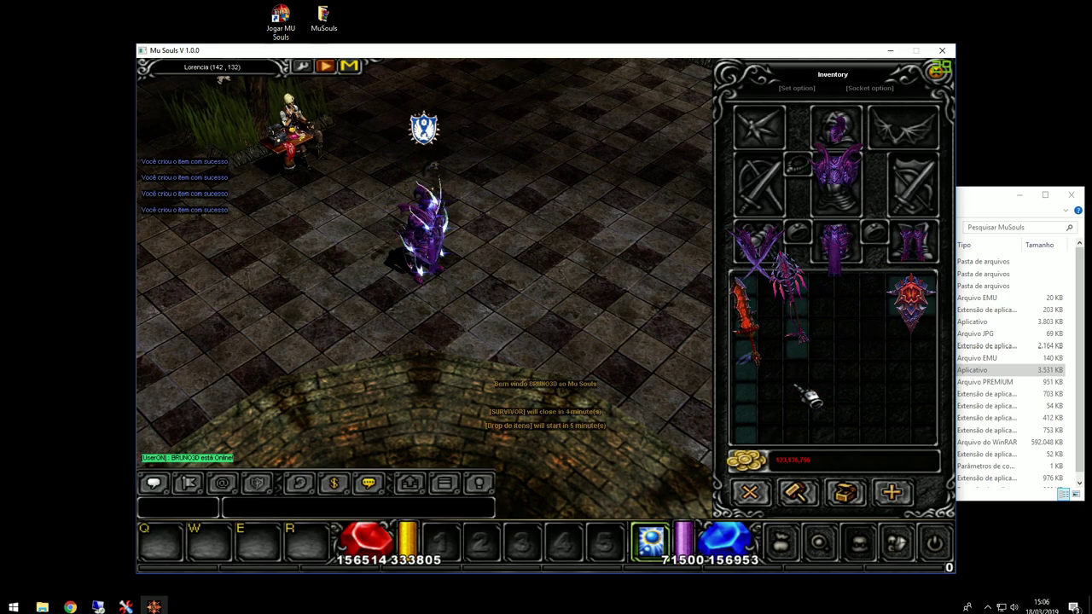
pyautogui.press('Up')
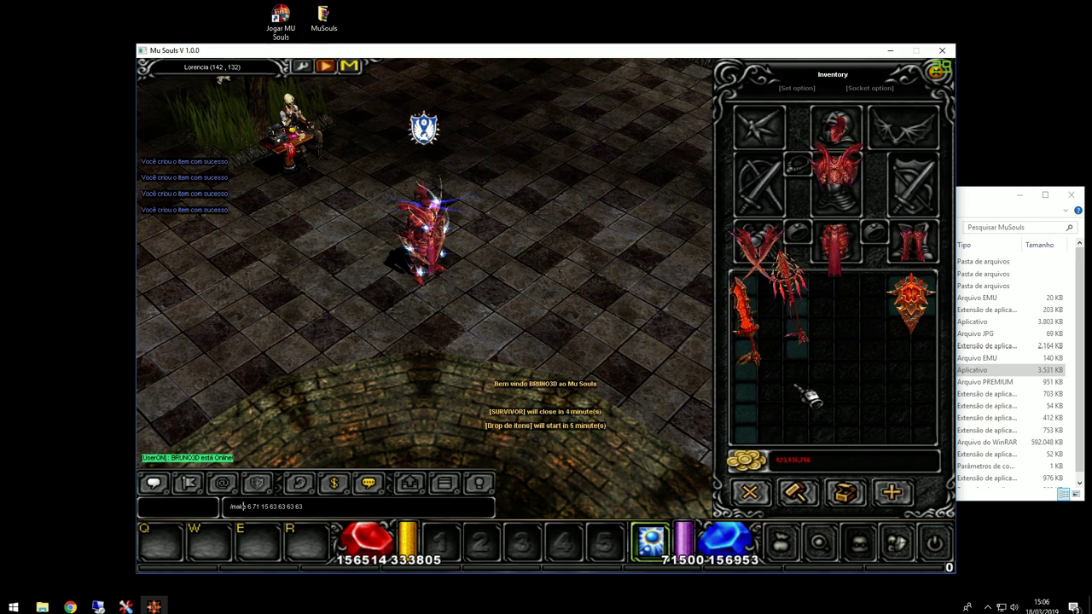
pyautogui.press('Delete')
pyautogui.press('Delete')
pyautogui.press('Delete')
pyautogui.press('Delete')
pyautogui.write('12 202')
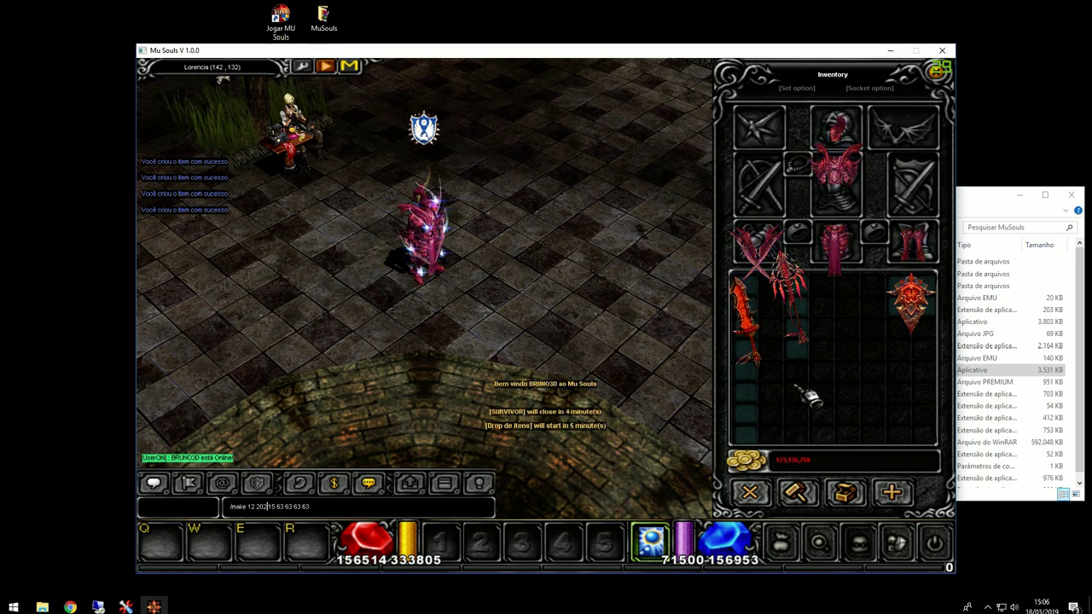
pyautogui.press('Return')
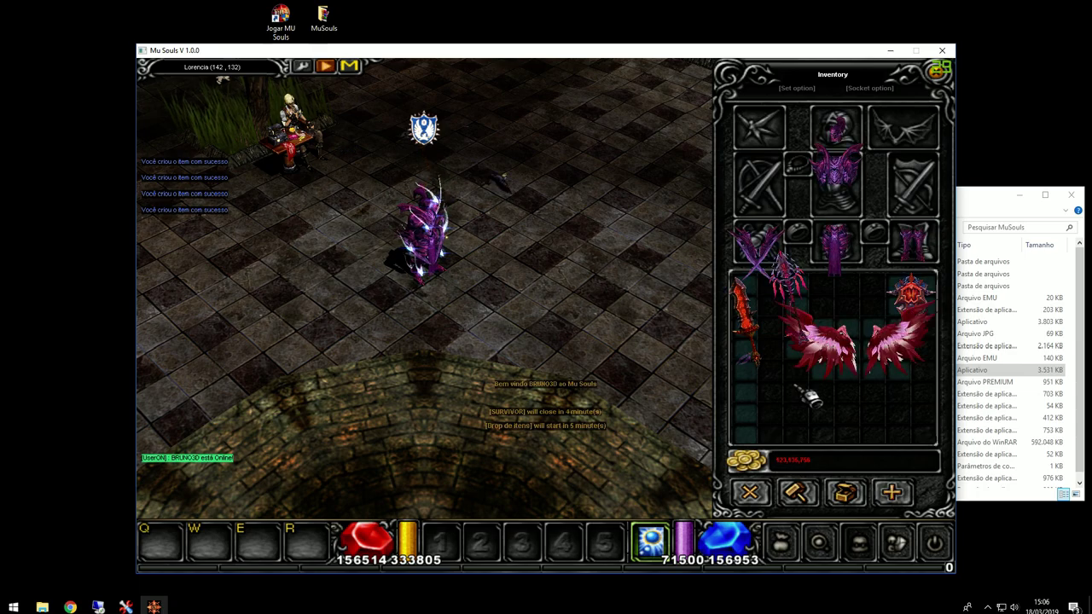
# Step: Equip the pink wings and walk the character around to show them off
pyautogui.click(844, 384)
pyautogui.click(883, 119)
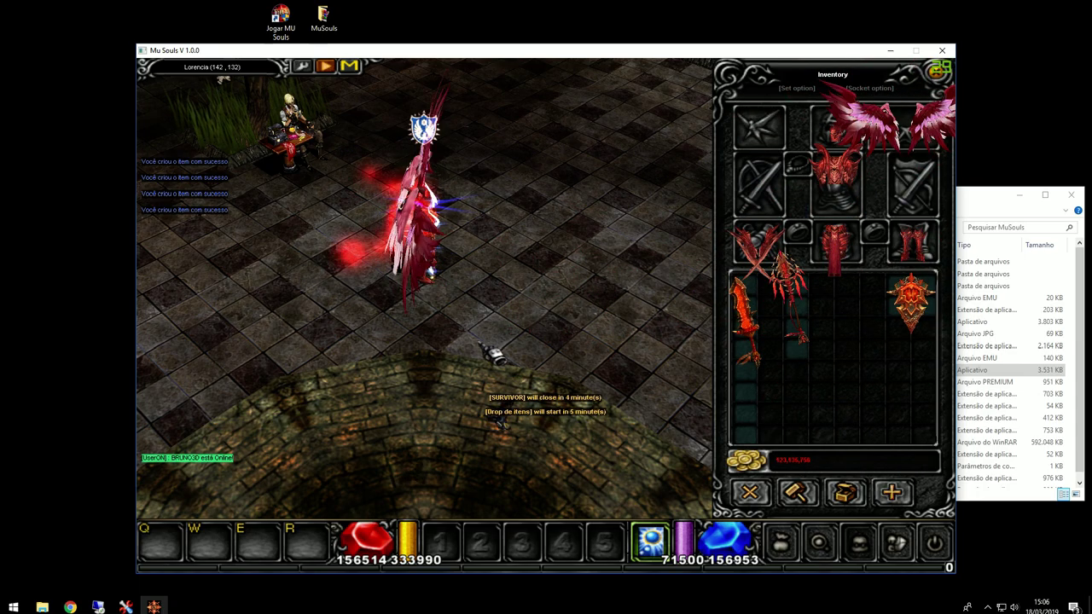
pyautogui.click(512, 264)
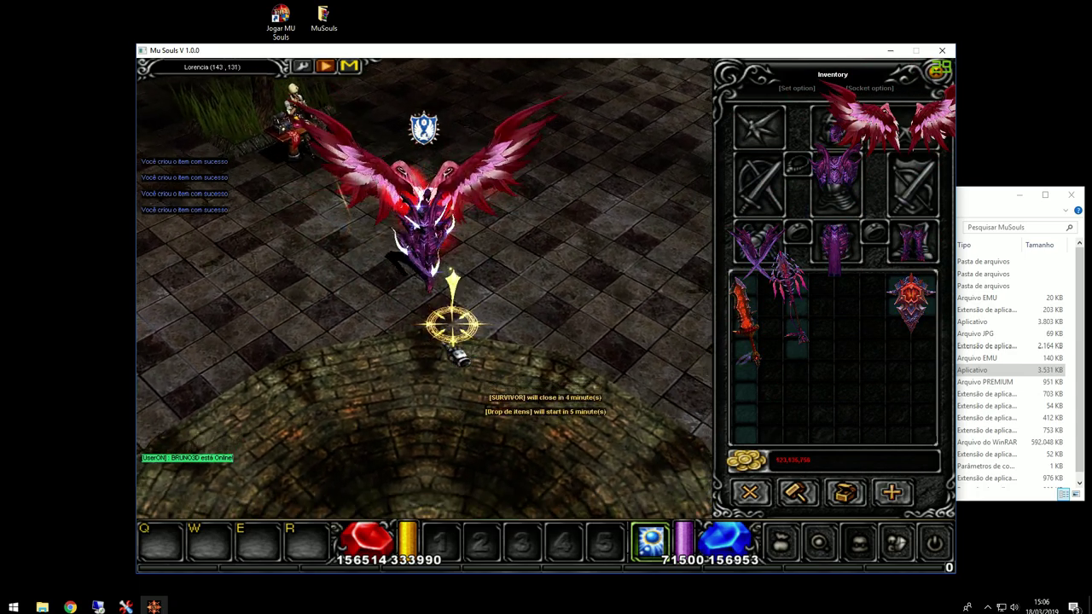
pyautogui.click(422, 339)
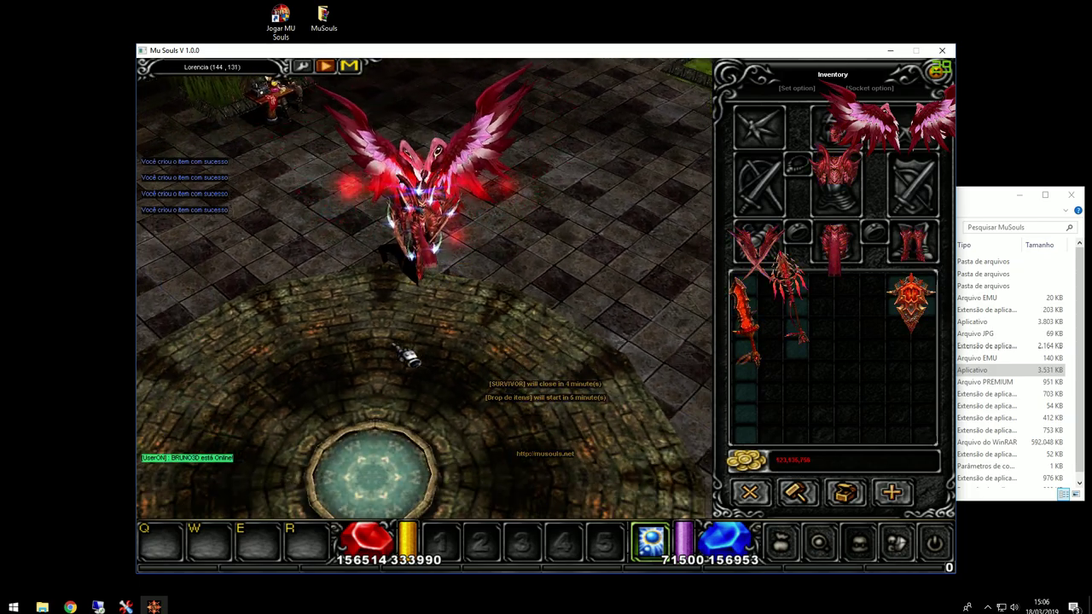
pyautogui.click(375, 94)
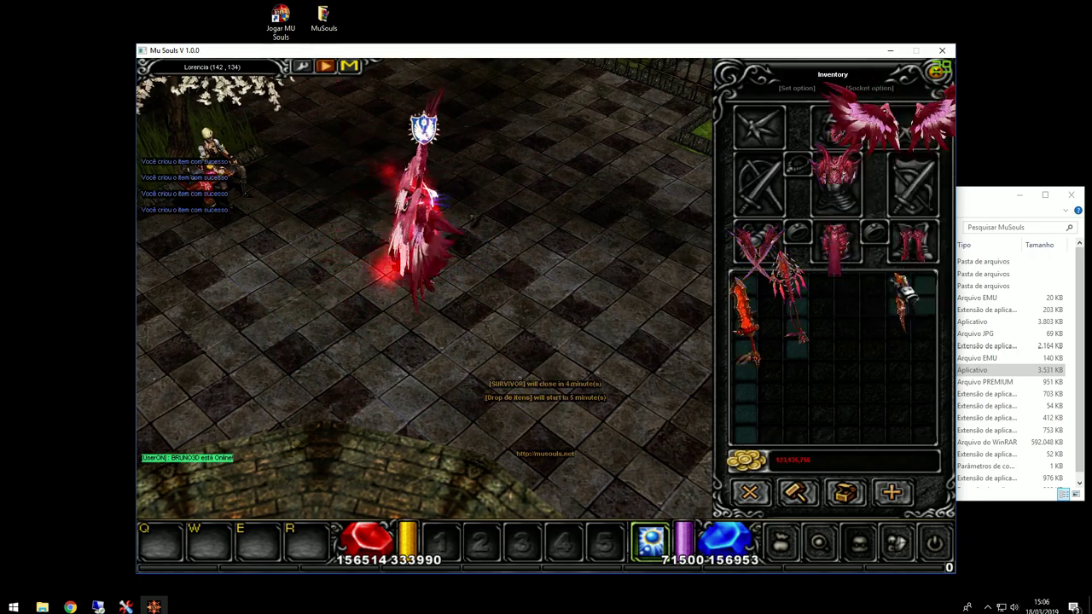
# Step: Check the wings' stats (Wing of Rave +15, 69% absorption) and toggle the inventory
pyautogui.moveTo(914, 127)
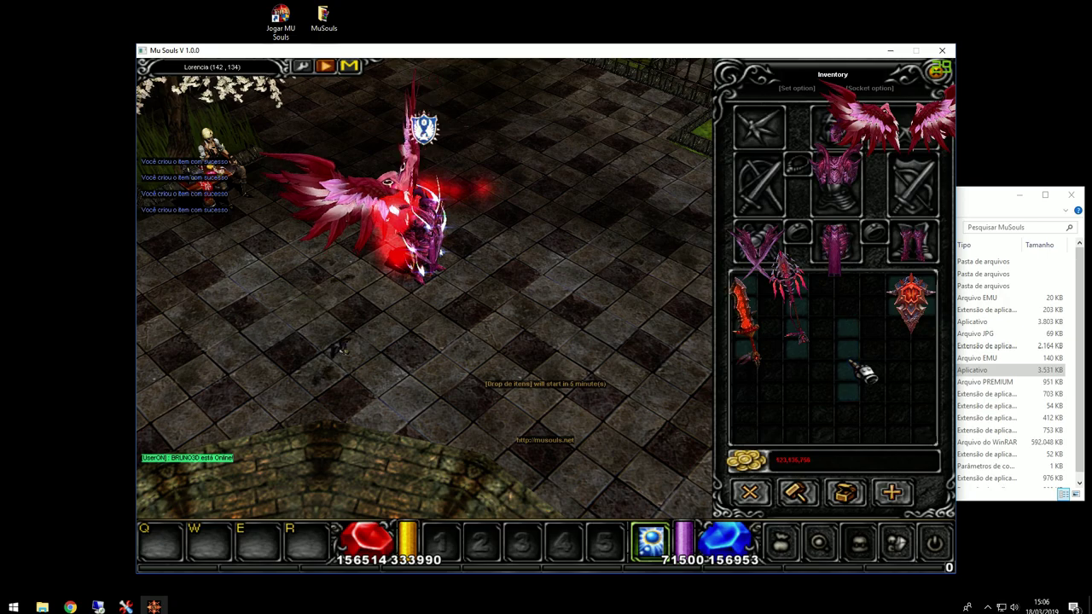
pyautogui.press('v')
pyautogui.click(555, 339)
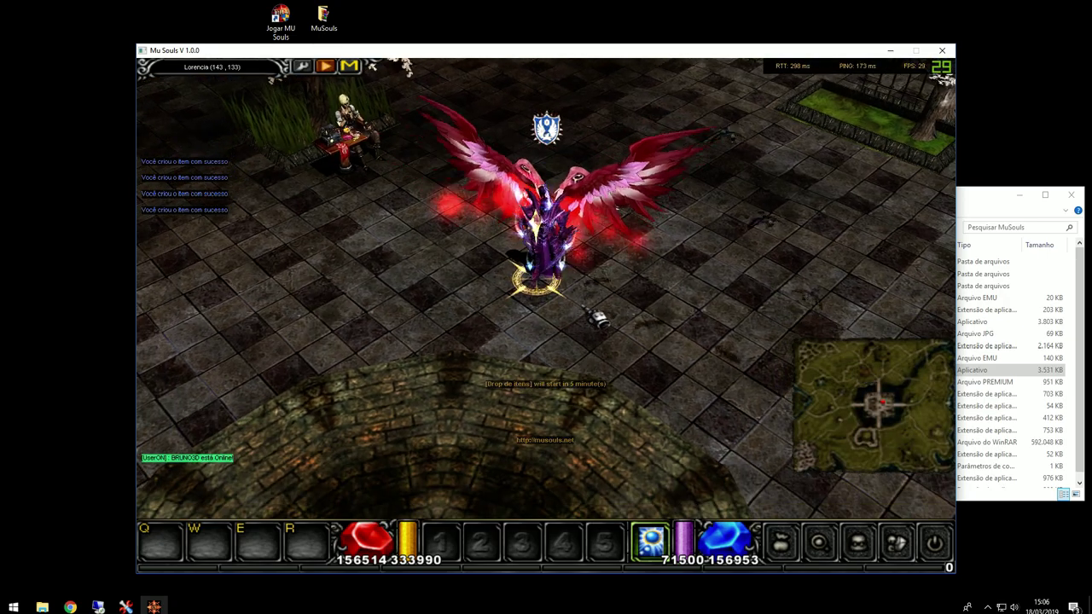
pyautogui.press('v')
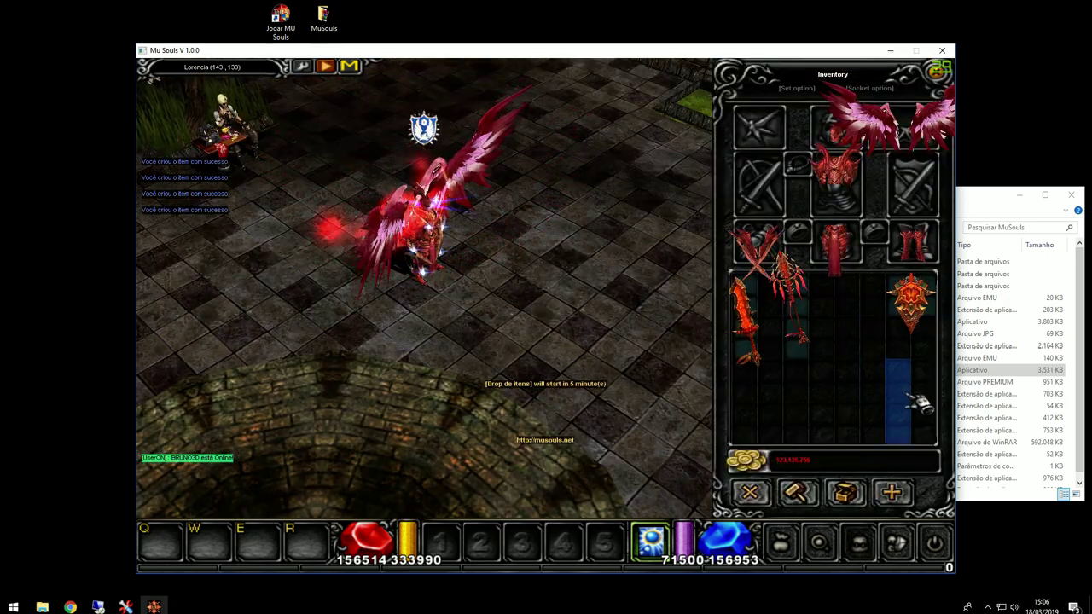
# Step: Leave the game and open the Scepter dragonia folder, selecting Mace71.bmd
pyautogui.hotkey('alt', 'Tab')
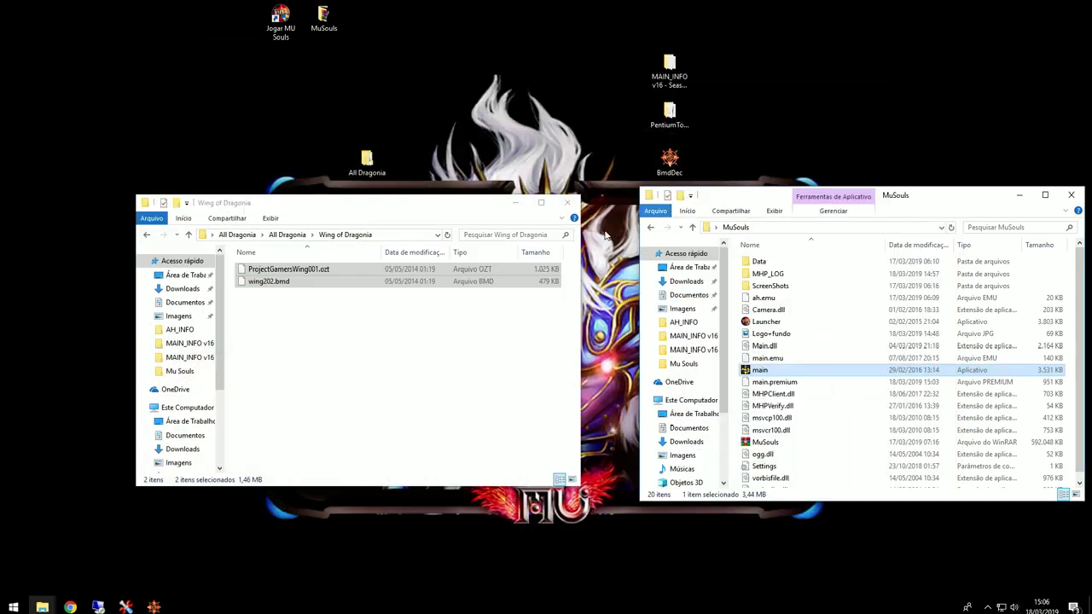
pyautogui.click(289, 235)
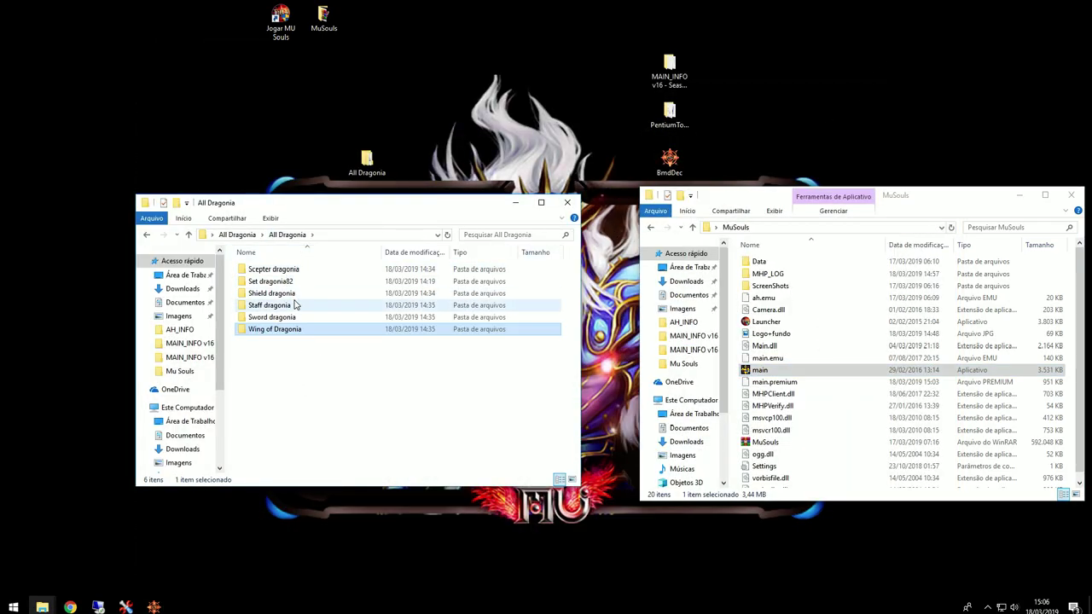
pyautogui.doubleClick(282, 272)
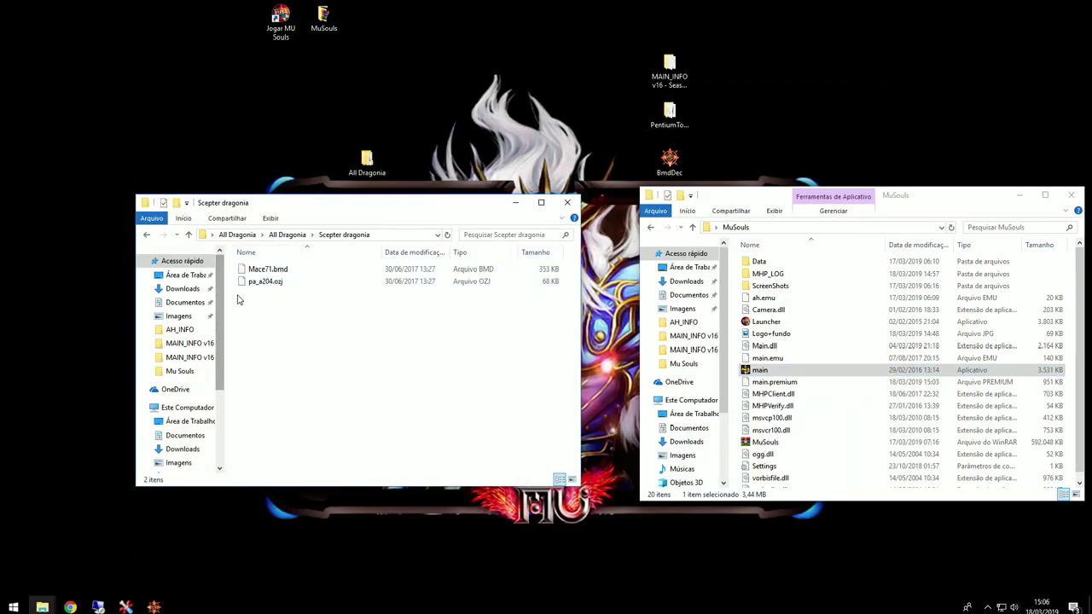
pyautogui.click(265, 271)
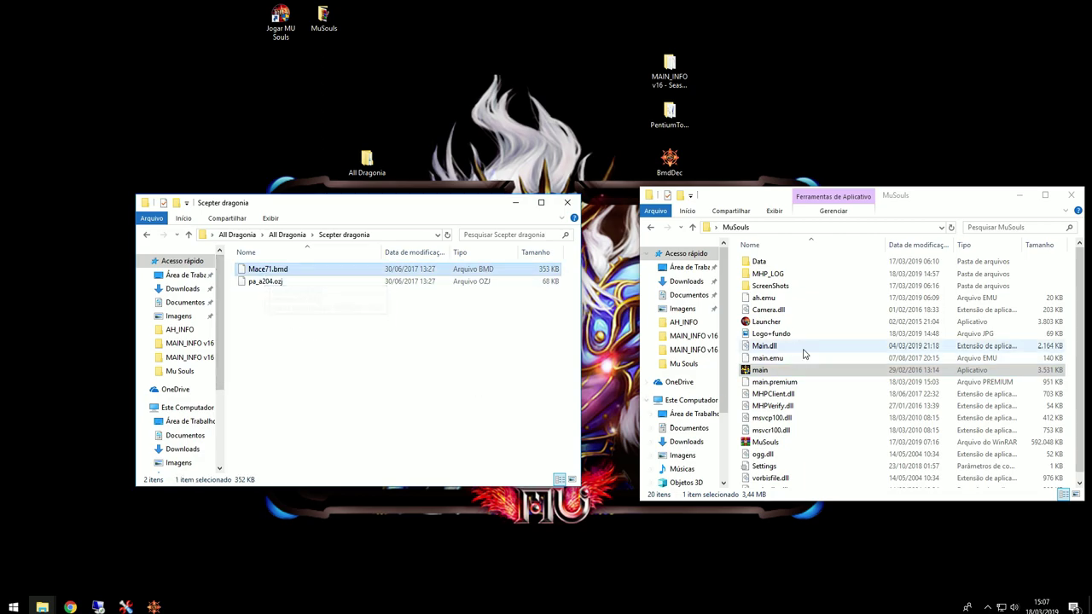
# Step: Open CustomItem from MAIN_INFO v16 - Season 6 in Notepad and select the mace71 line
pyautogui.moveTo(42, 605)
pyautogui.click(243, 552)
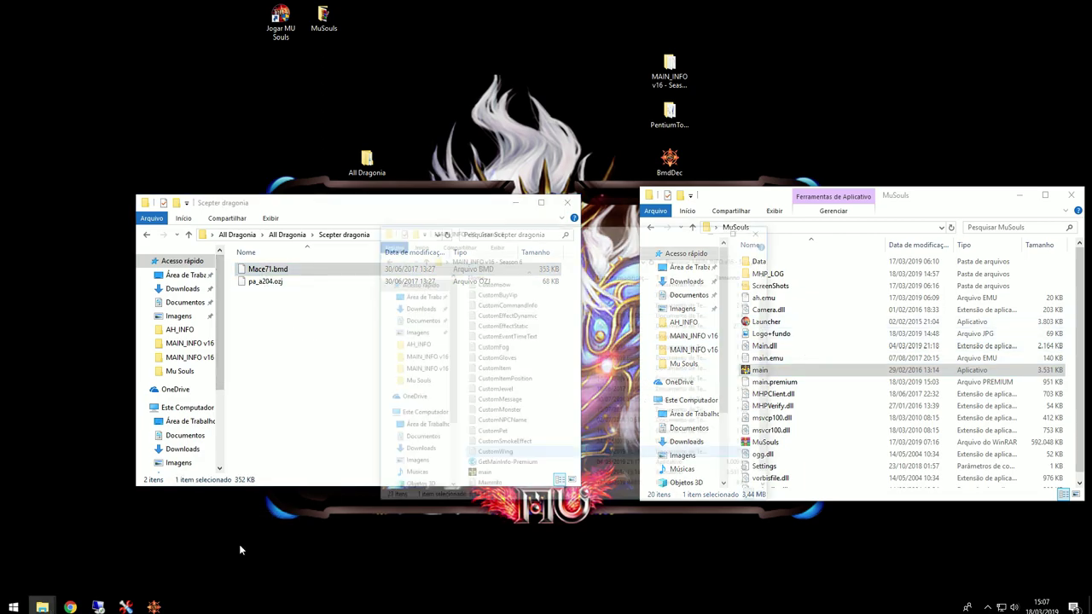
pyautogui.doubleClick(580, 319)
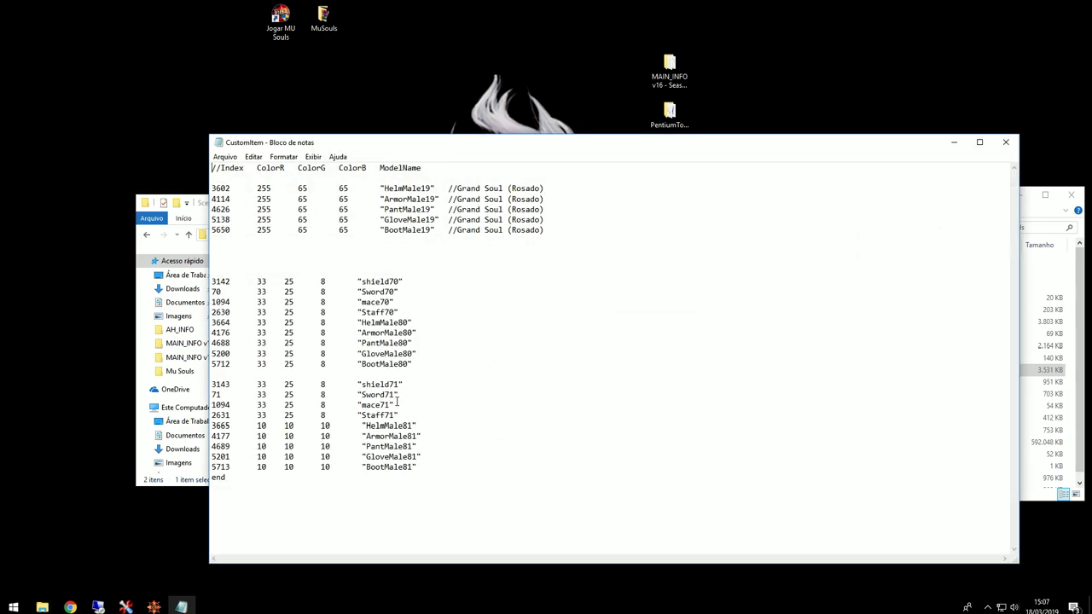
pyautogui.moveTo(417, 153); pyautogui.dragTo(599, 143)
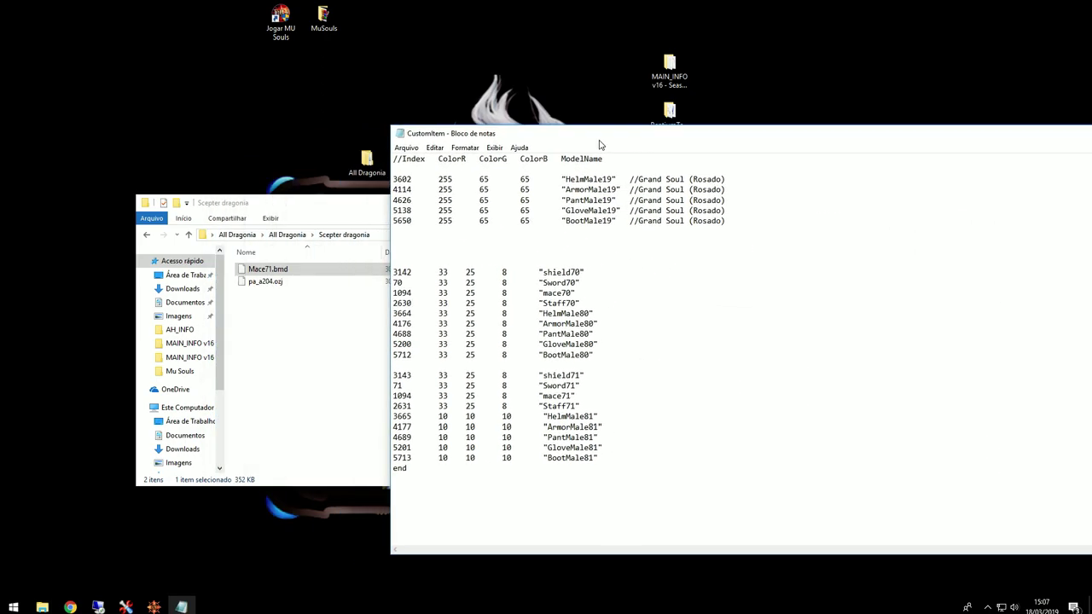
pyautogui.moveTo(576, 396); pyautogui.dragTo(396, 398)
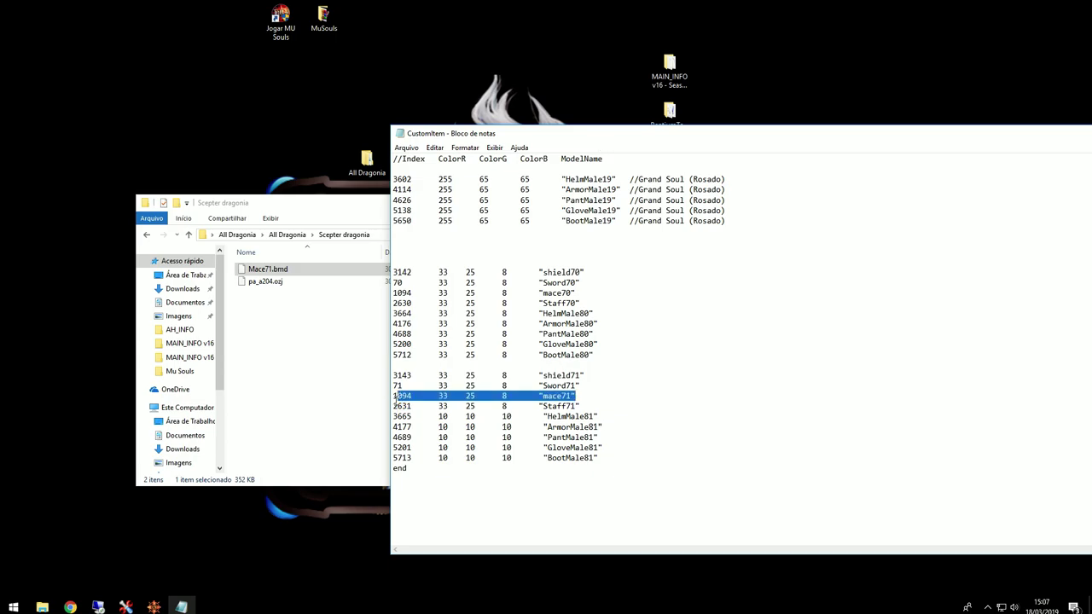
# Step: Work out the new mace71 index, 512 × 2 + 71 = 1095, in Calculator
pyautogui.press('XF86Calculator')
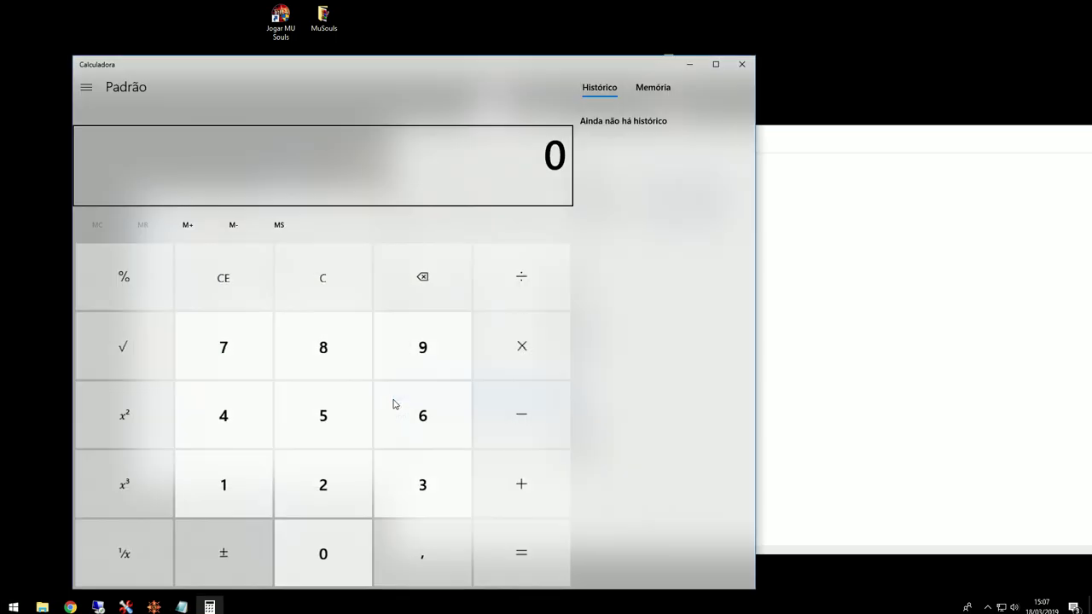
pyautogui.moveTo(498, 89); pyautogui.dragTo(807, 69)
pyautogui.write('513')
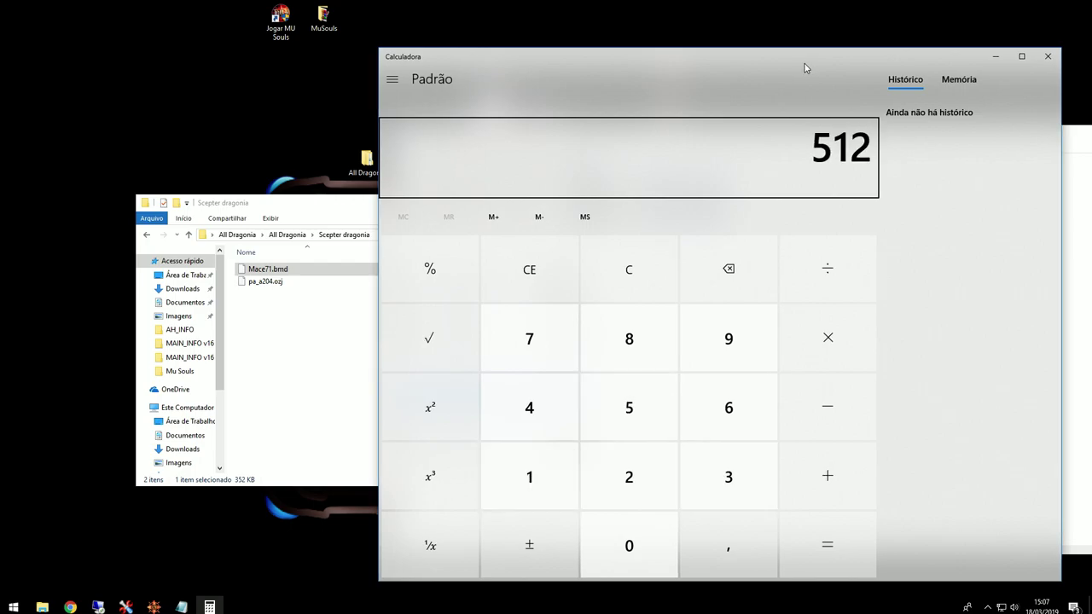
pyautogui.write('+71')
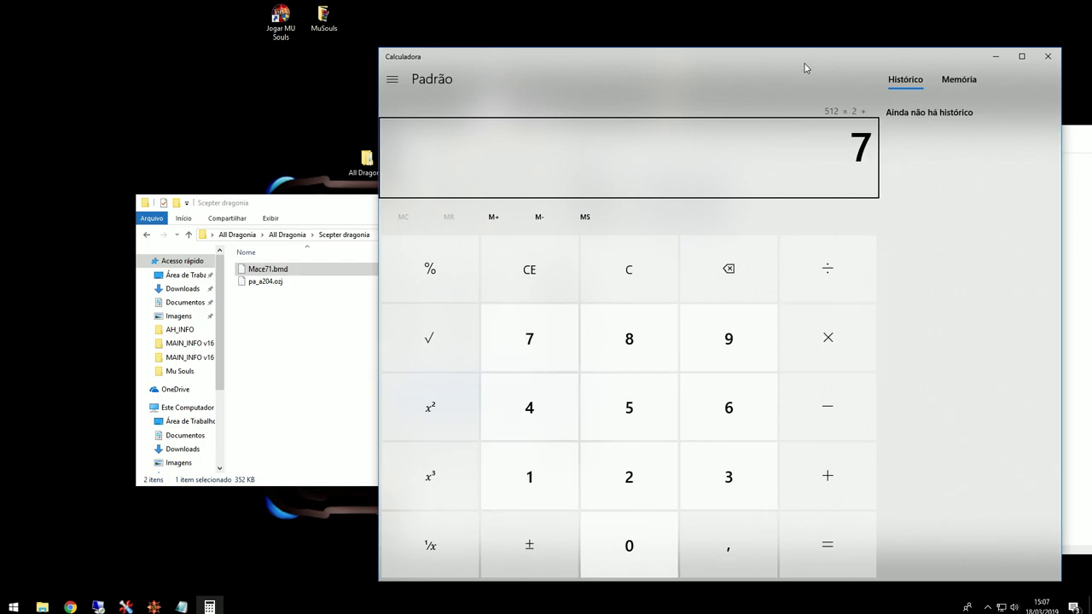
pyautogui.press('Return')
pyautogui.click(1046, 57)
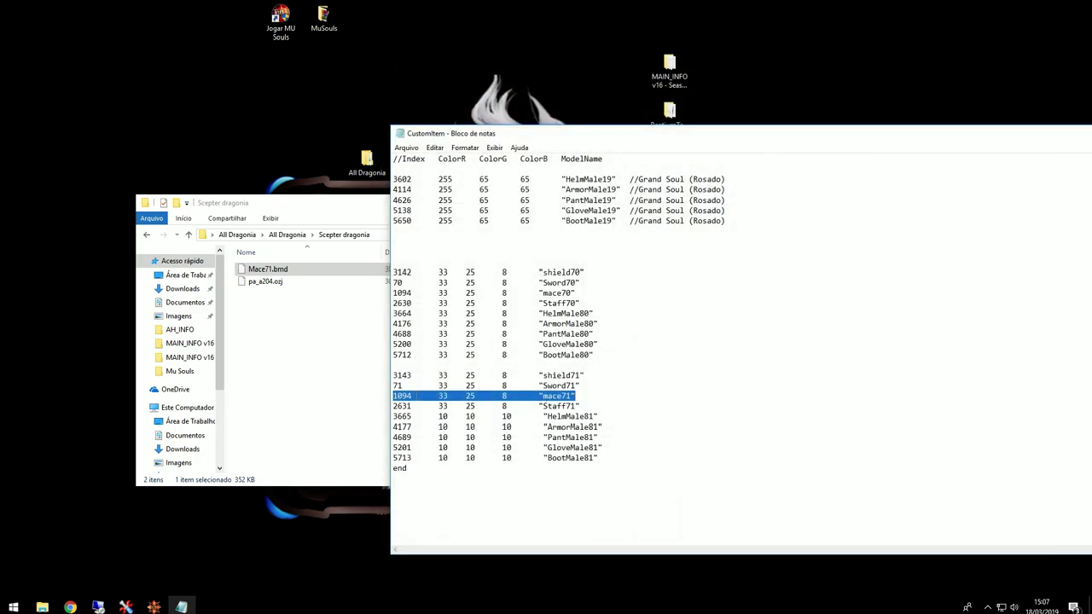
# Step: Compare with the game and put the caret after 1094 on the mace71 line, ready for 1095
pyautogui.click(411, 396)
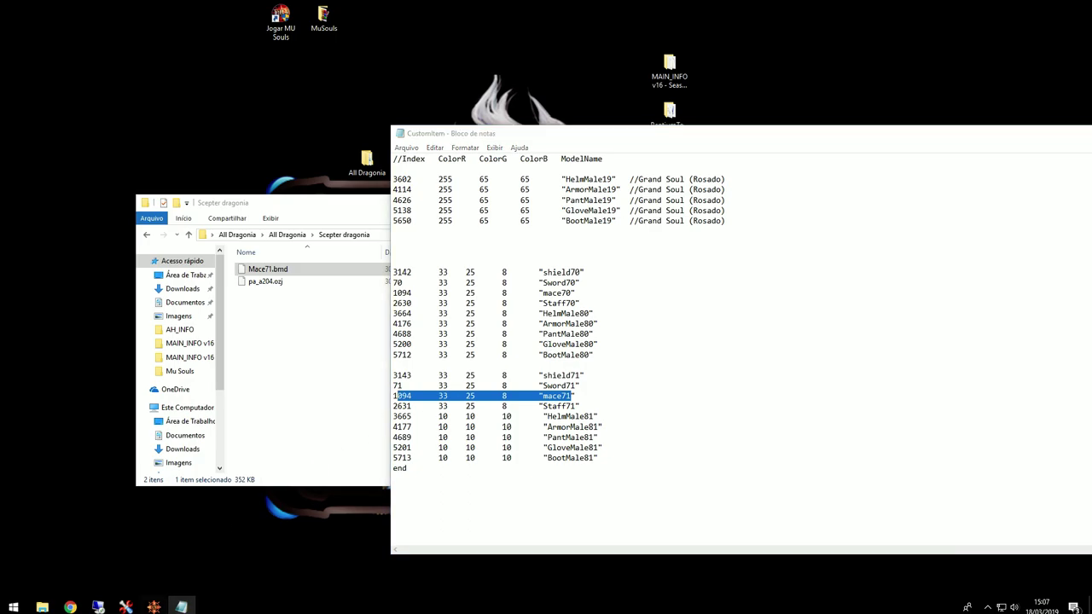
pyautogui.click(153, 606)
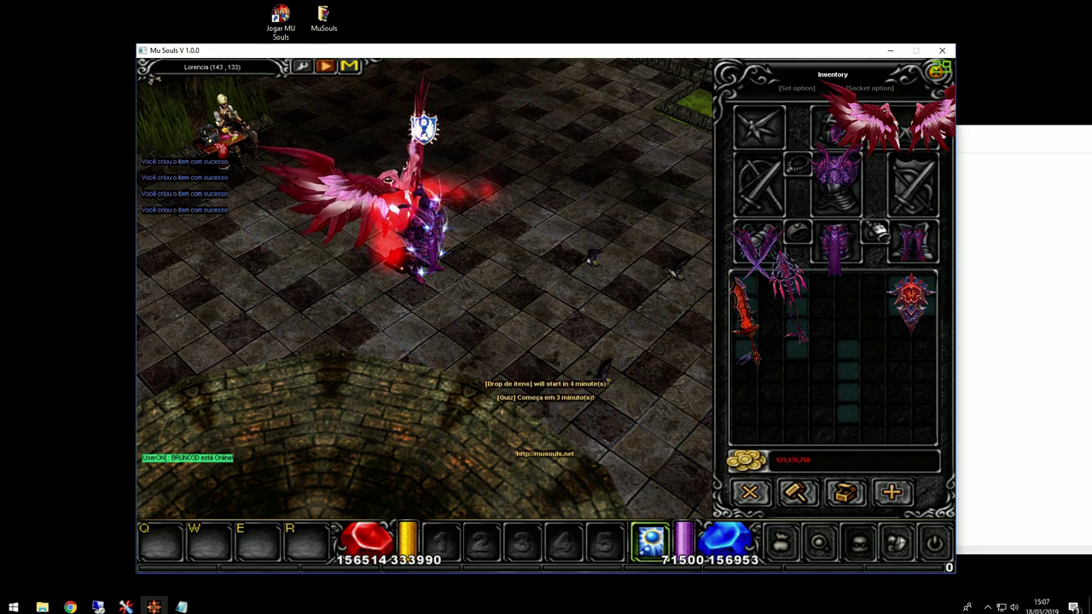
pyautogui.hotkey('alt', 'Tab')
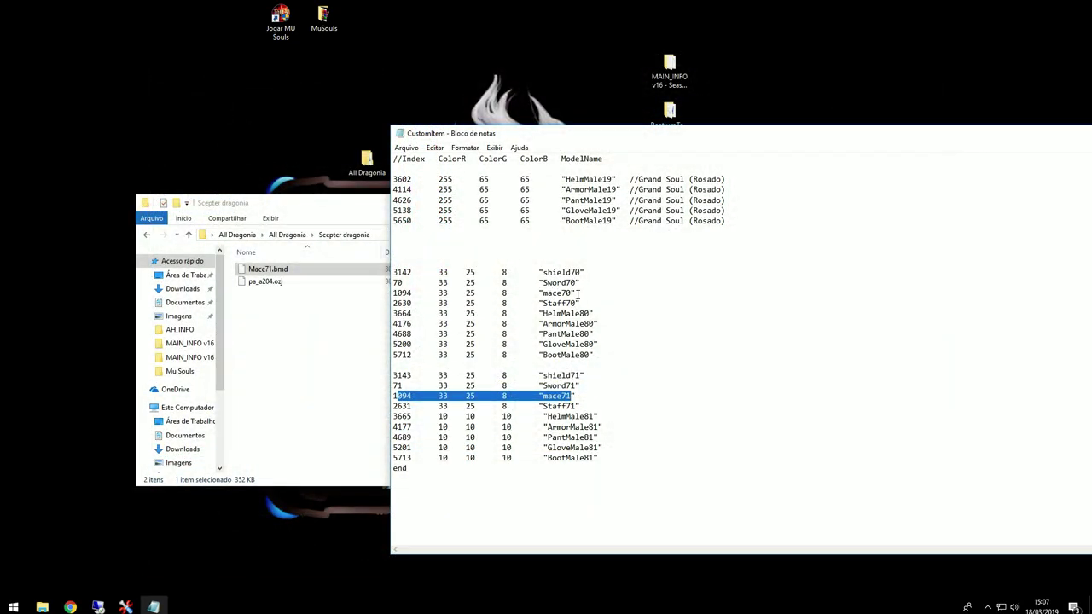
pyautogui.moveTo(578, 294); pyautogui.dragTo(570, 293)
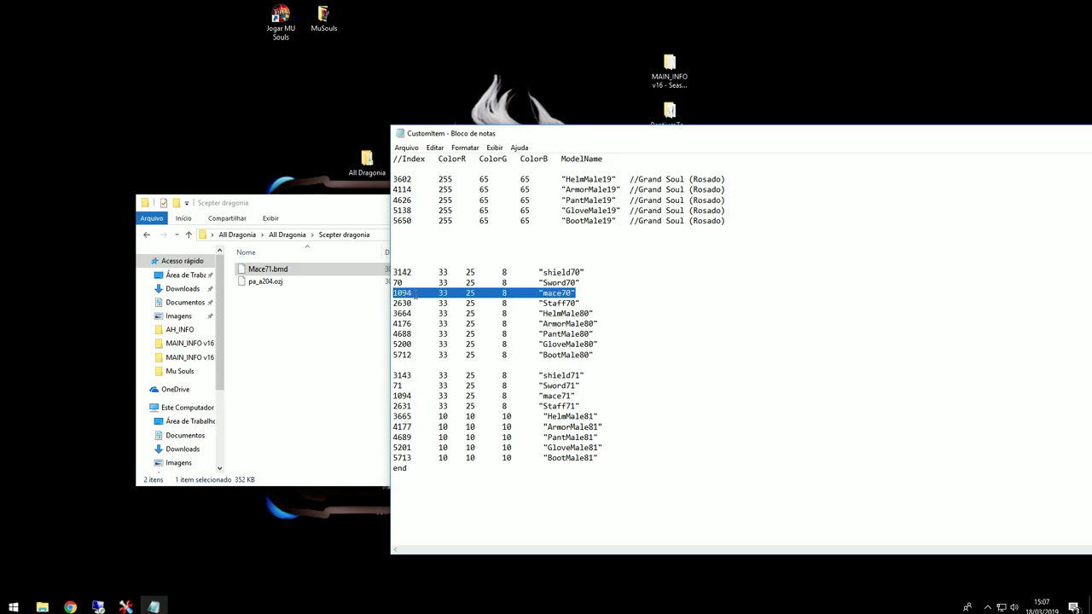
pyautogui.moveTo(413, 293); pyautogui.dragTo(393, 293)
pyautogui.moveTo(577, 396); pyautogui.dragTo(542, 395)
pyautogui.moveTo(541, 395); pyautogui.dragTo(396, 395)
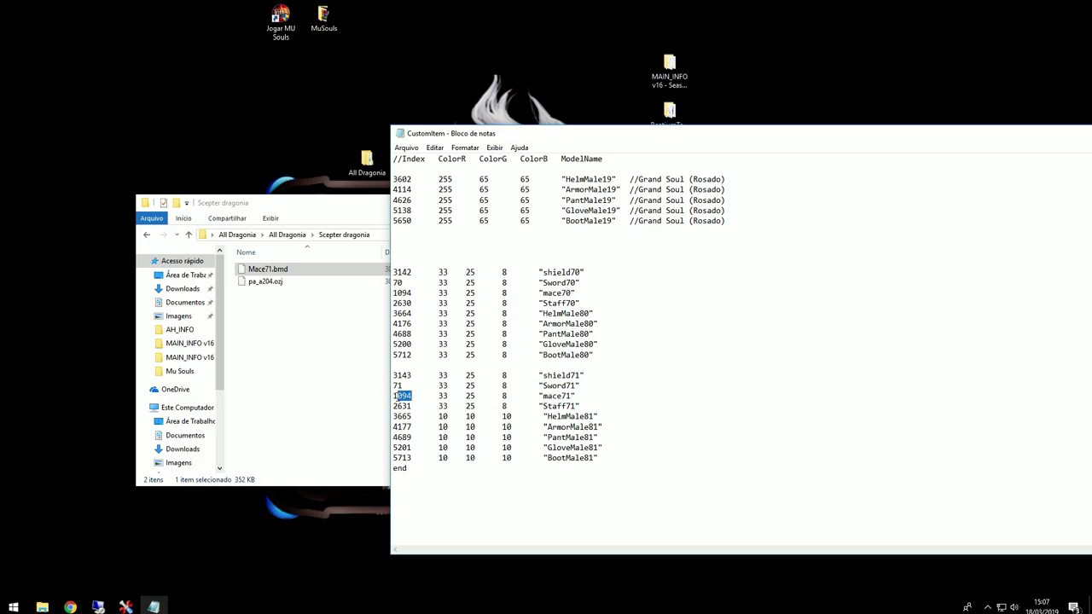
pyautogui.click(412, 396)
# Step: Reveal the folders, open Premium and select its main.premium file
pyautogui.moveTo(1021, 140); pyautogui.dragTo(711, 130)
pyautogui.click(827, 119)
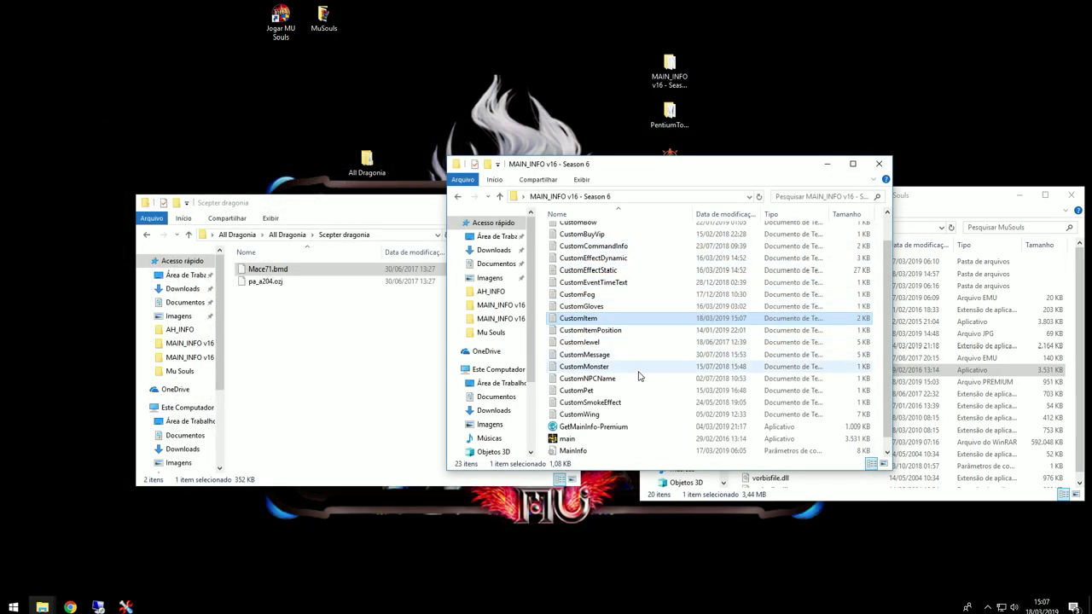
pyautogui.click(587, 426)
pyautogui.scroll(2, 587, 409)
pyautogui.doubleClick(568, 226)
pyautogui.click(585, 269)
# Step: Paste main.premium into the MuSouls client folder, replacing the old copy, and select main
pyautogui.click(964, 345)
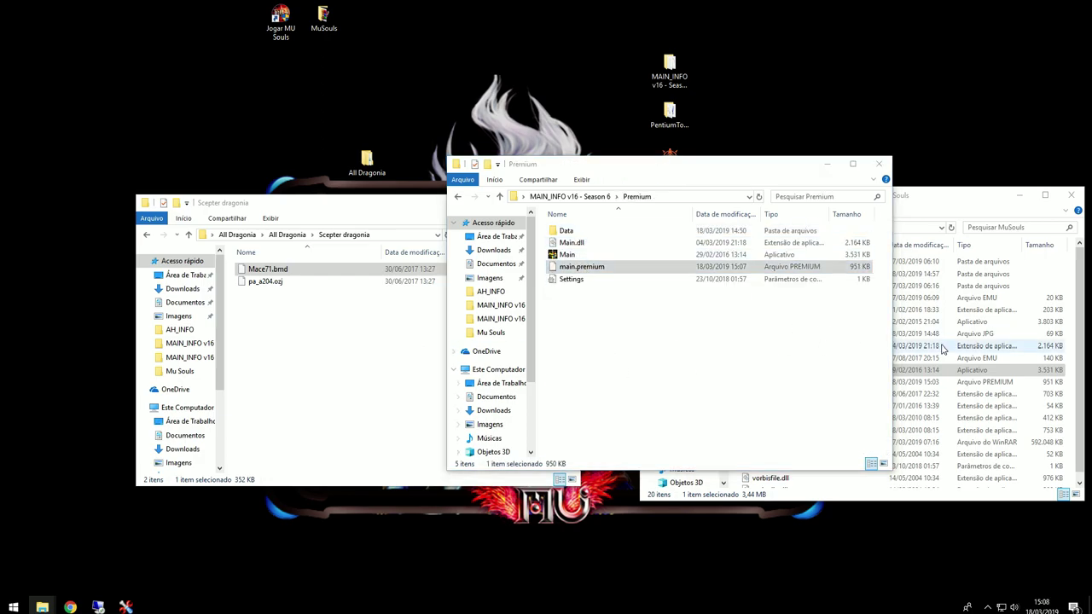
pyautogui.hotkey('ctrl', 'v')
pyautogui.press('Return')
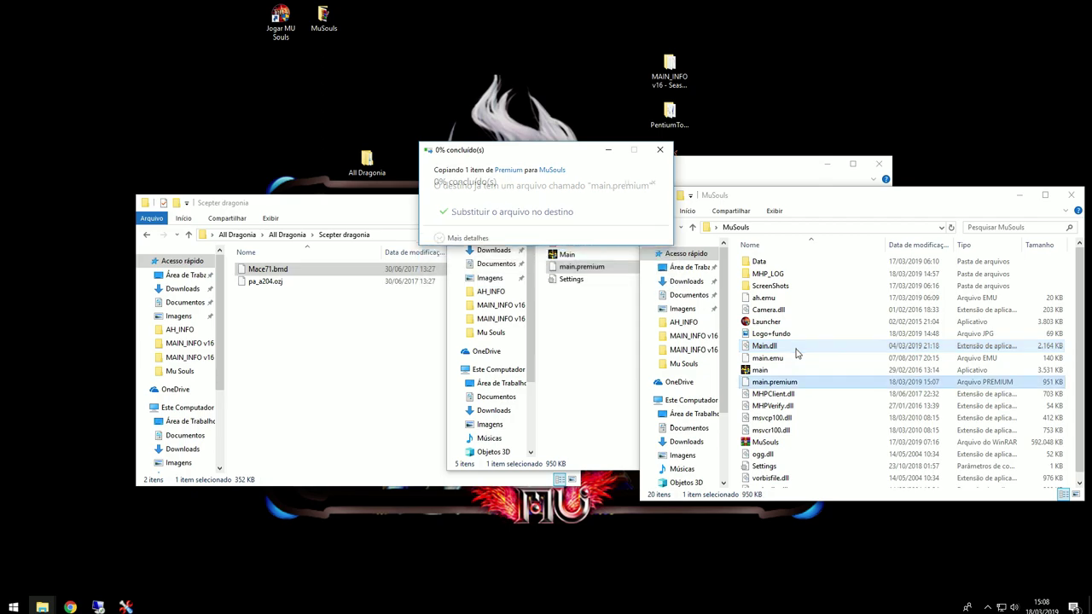
pyautogui.click(765, 371)
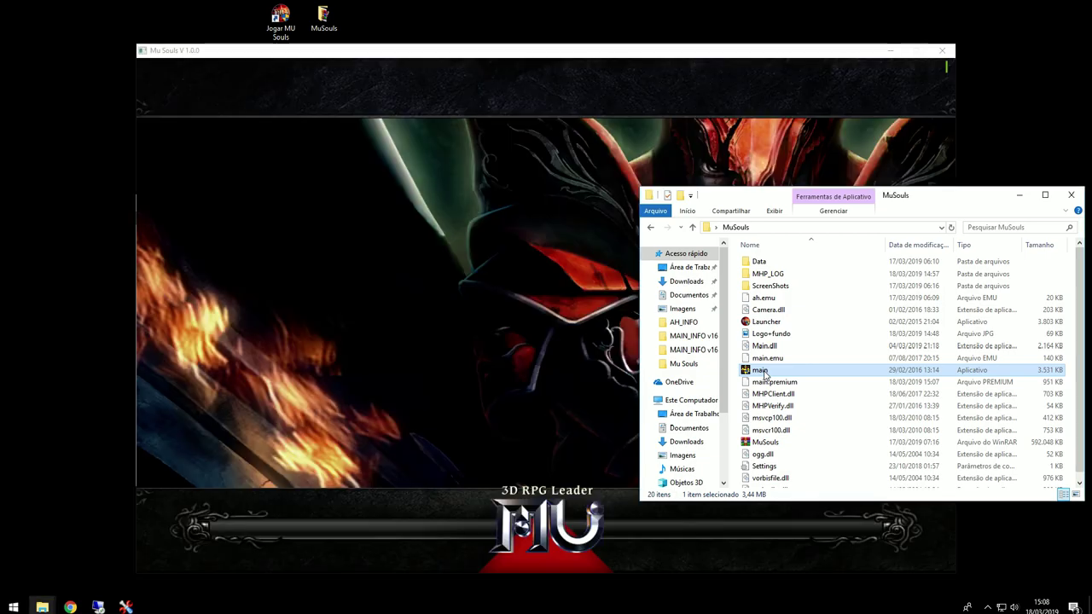
# Step: Log into the server, inspect the Dragonia items and Wing of Rave +15 in the inventory, then quit
pyautogui.click(1019, 195)
pyautogui.click(442, 267)
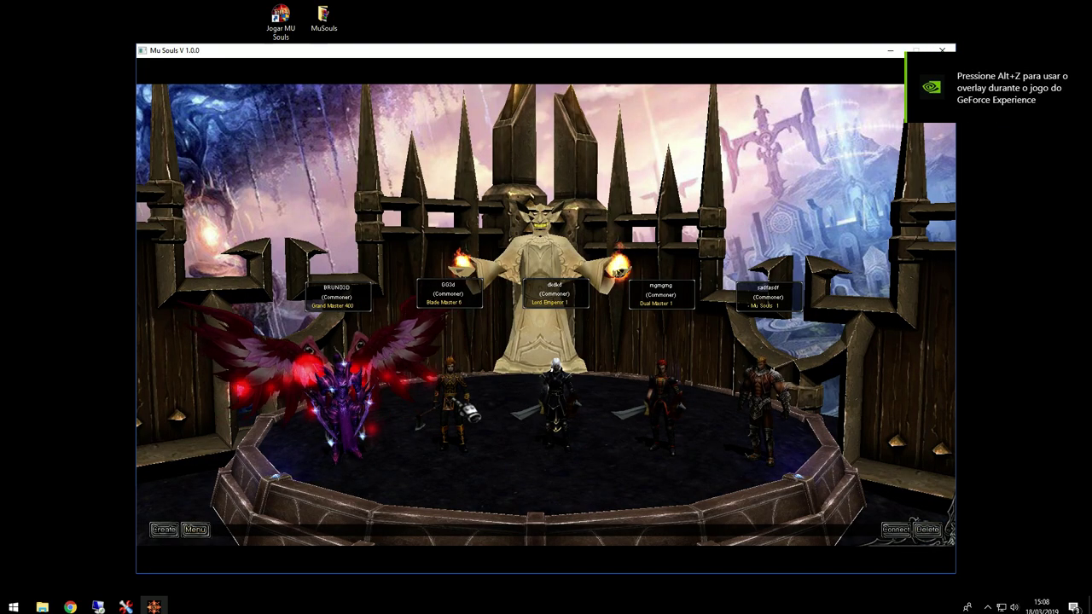
pyautogui.press('Return')
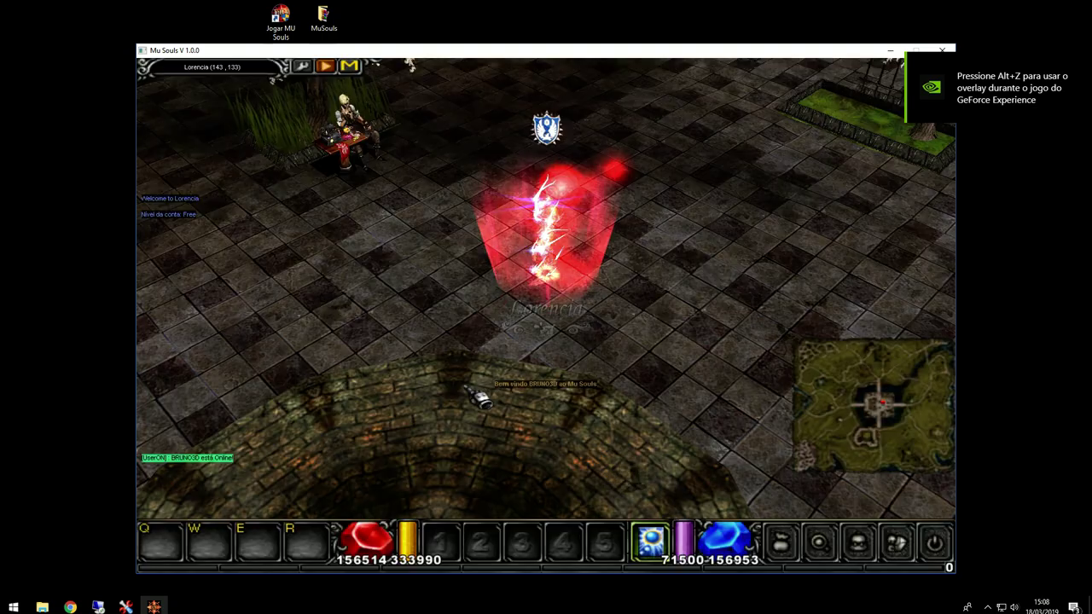
pyautogui.press('v')
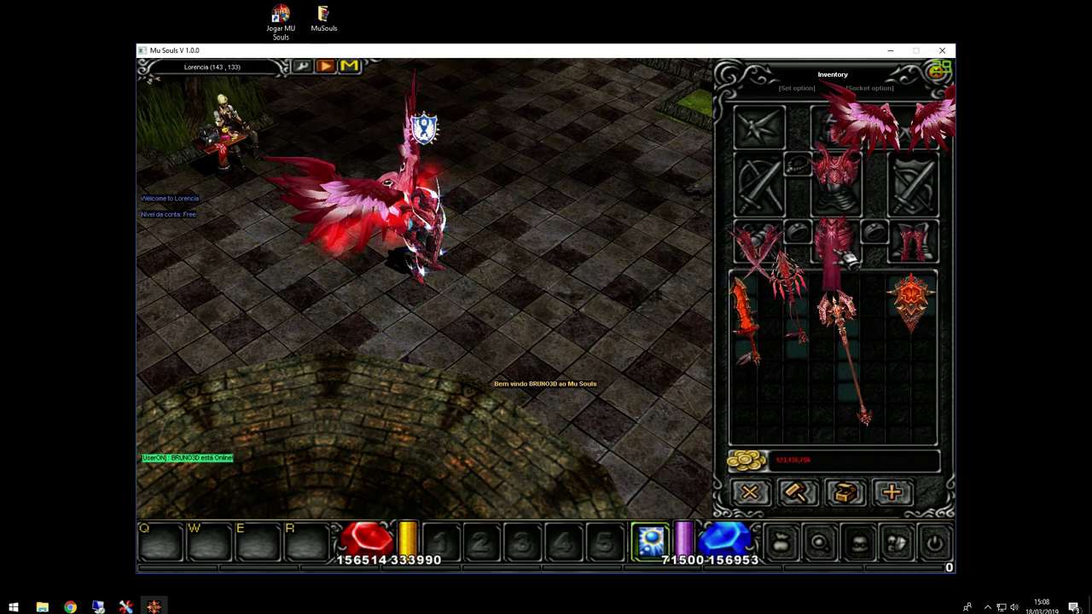
pyautogui.moveTo(928, 141)
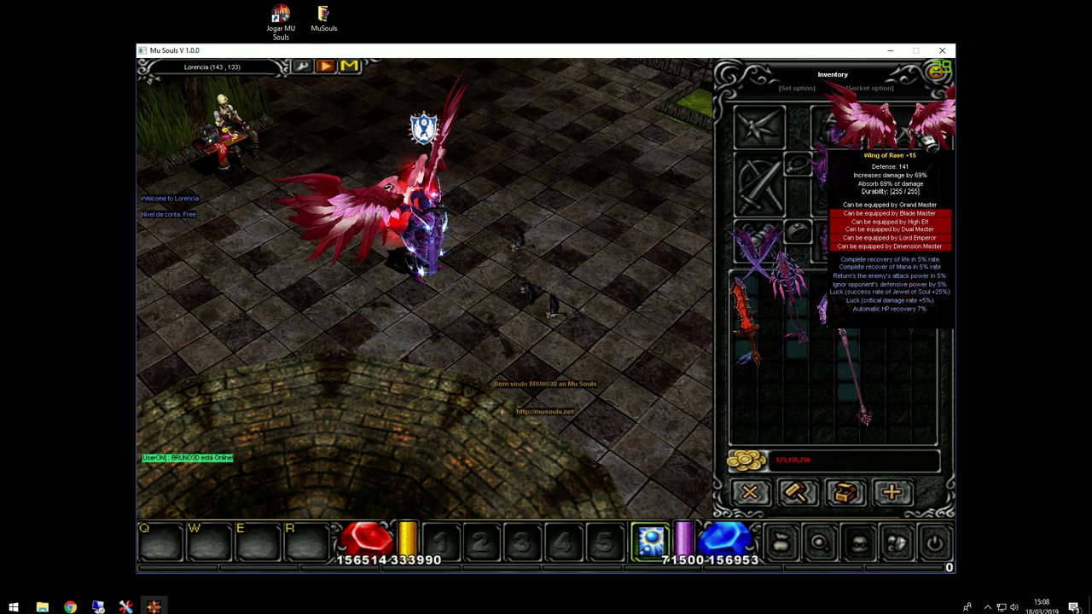
pyautogui.click(941, 50)
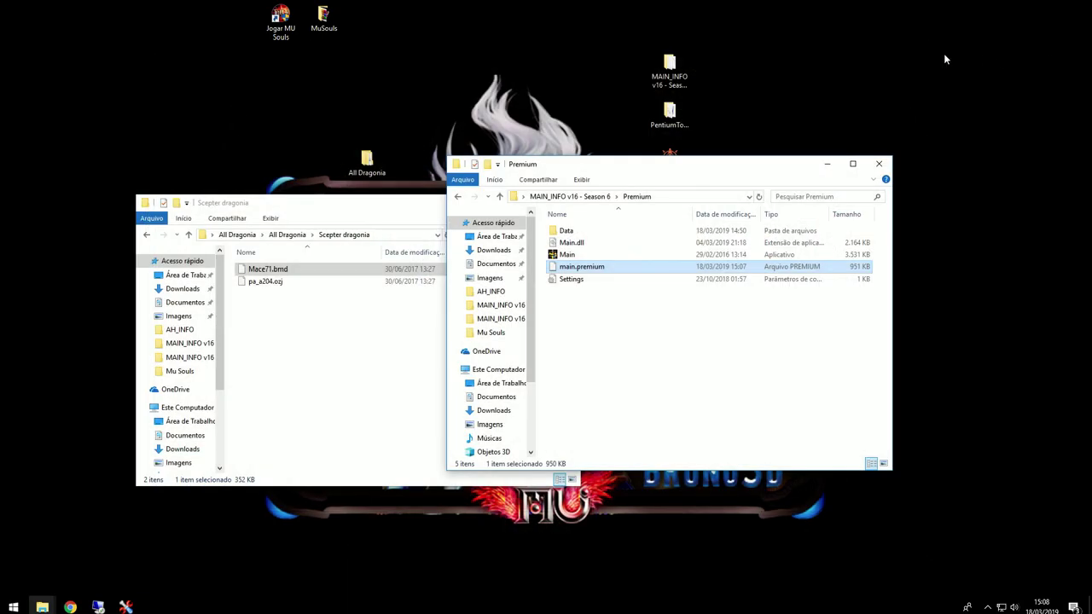
# Step: Browse from Premium's Data folder back up to MAIN_INFO v16 - Season 6
pyautogui.doubleClick(585, 231)
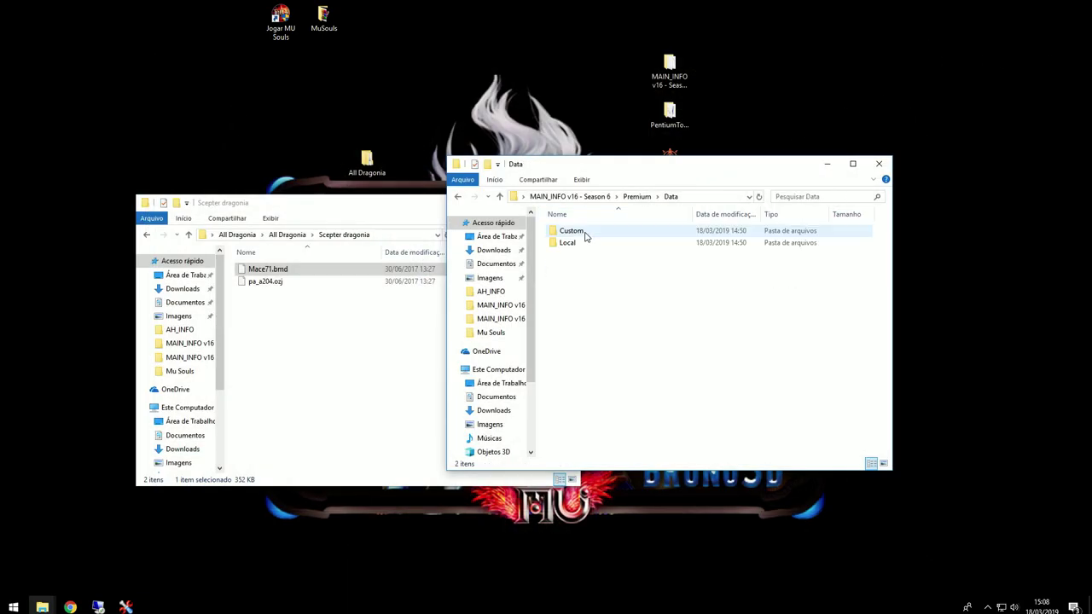
pyautogui.click(458, 196)
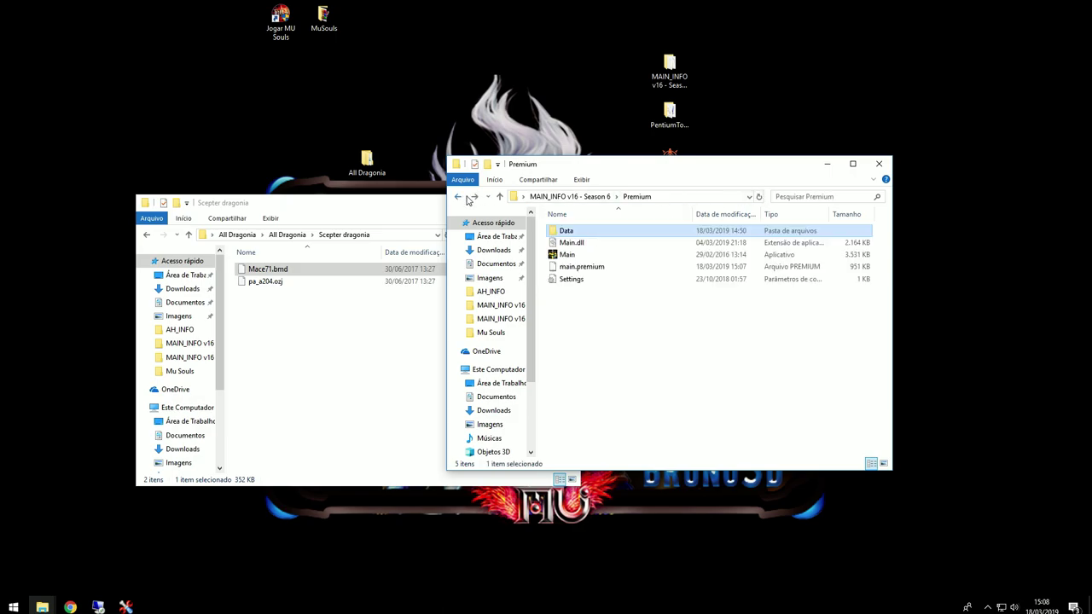
pyautogui.click(474, 196)
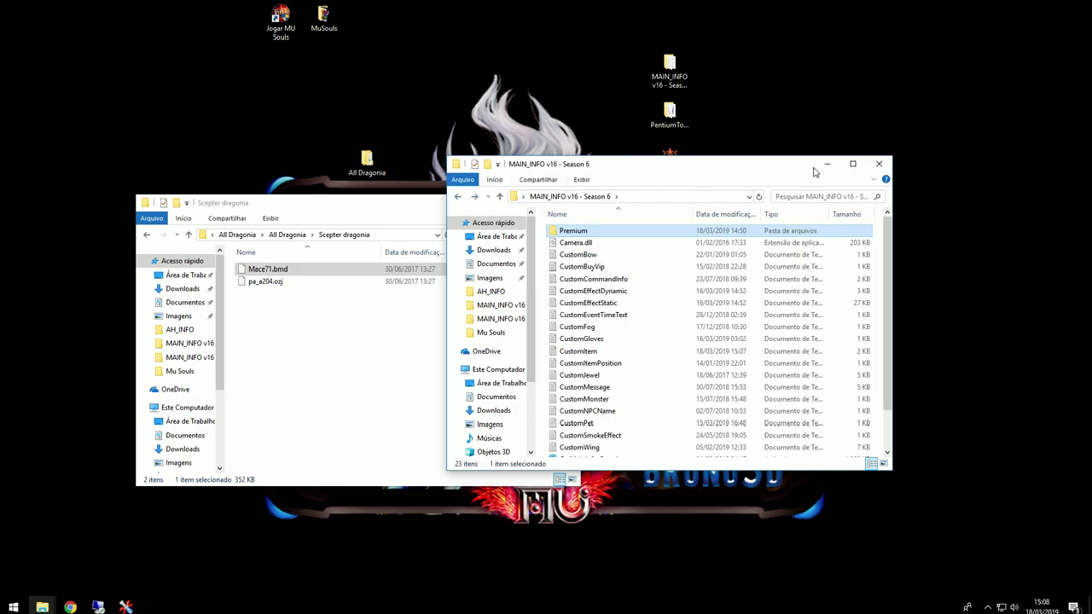
# Step: Close the extra folder windows and open MuSouls\Data\Local\Por
pyautogui.click(879, 164)
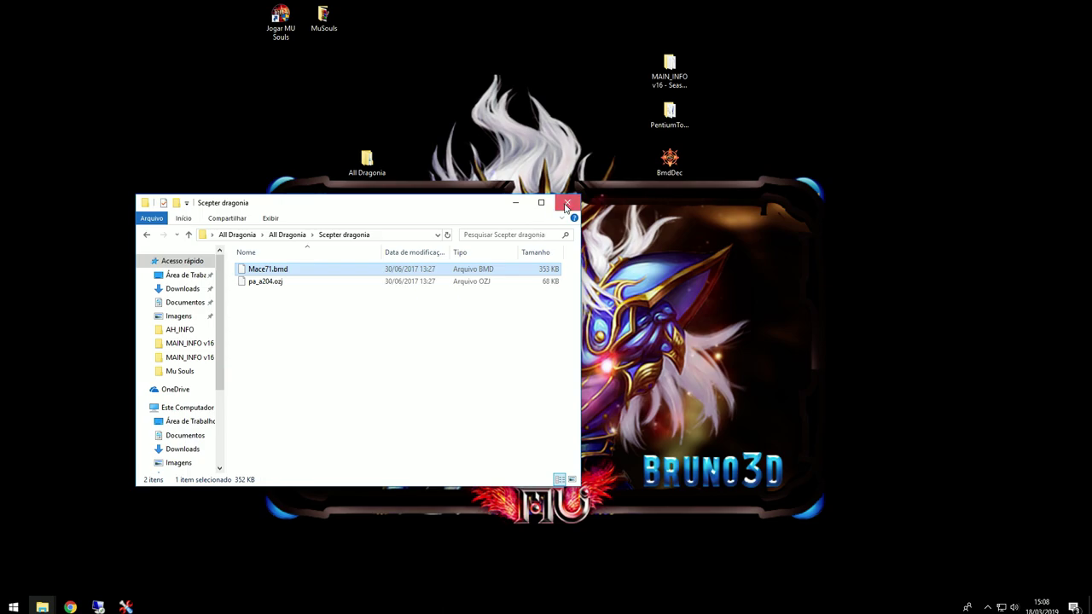
pyautogui.click(567, 202)
pyautogui.moveTo(49, 607)
pyautogui.click(51, 562)
pyautogui.moveTo(757, 211); pyautogui.dragTo(399, 212)
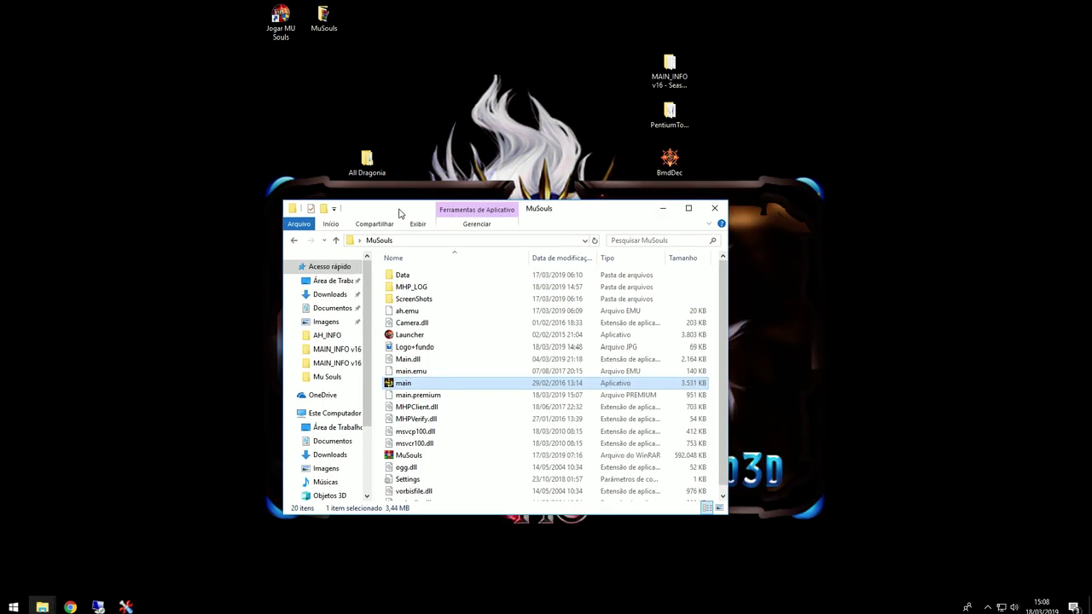
pyautogui.doubleClick(402, 276)
pyautogui.click(411, 361)
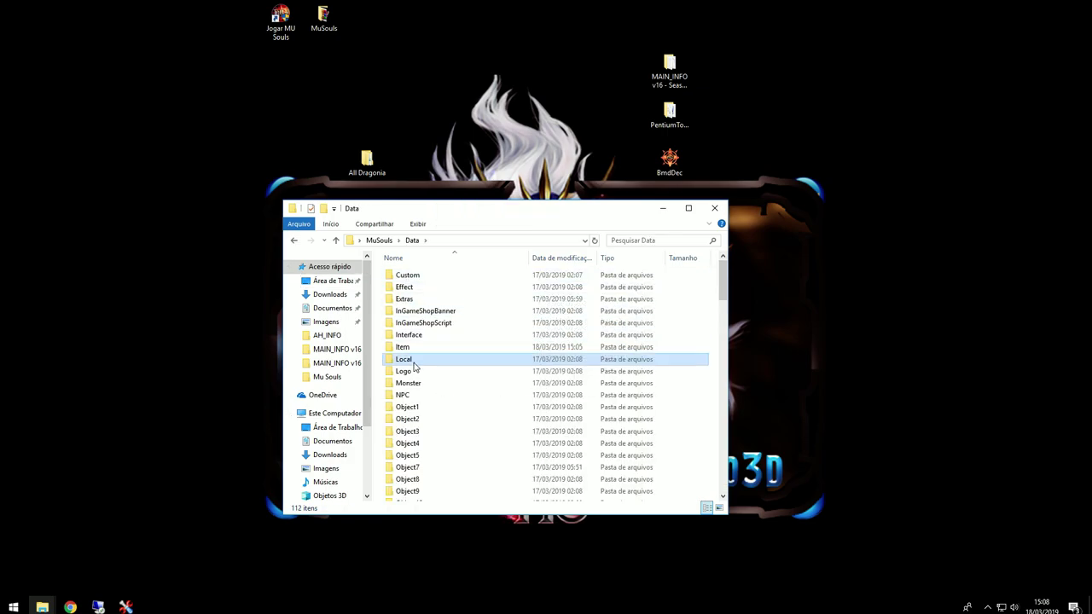
pyautogui.doubleClick(413, 362)
pyautogui.doubleClick(442, 301)
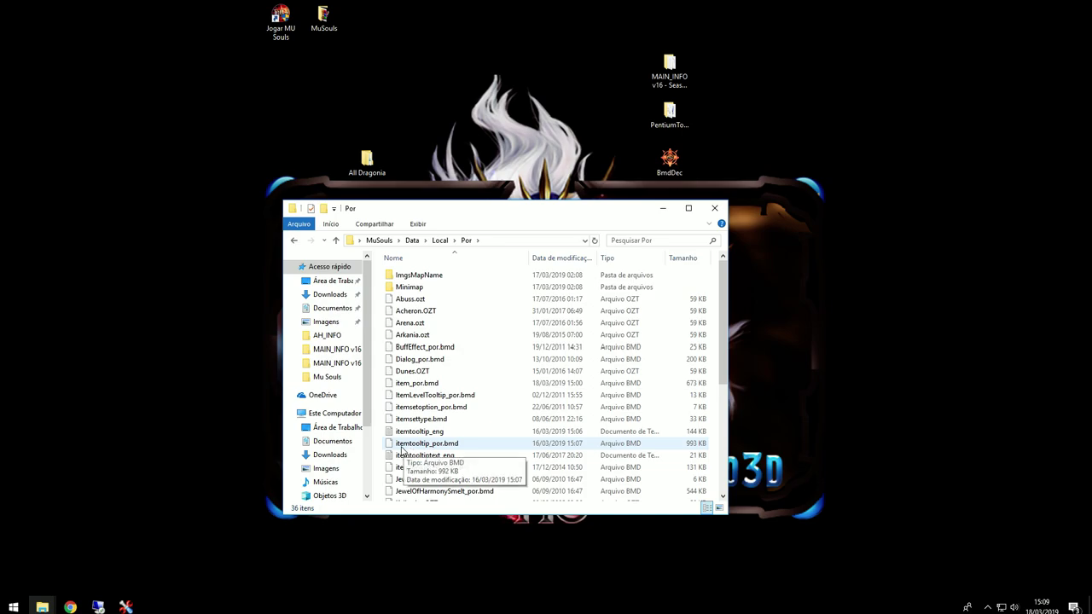
# Step: Copy itemtooltip_por.bmd onto the desktop and place it at the top right
pyautogui.click(402, 448)
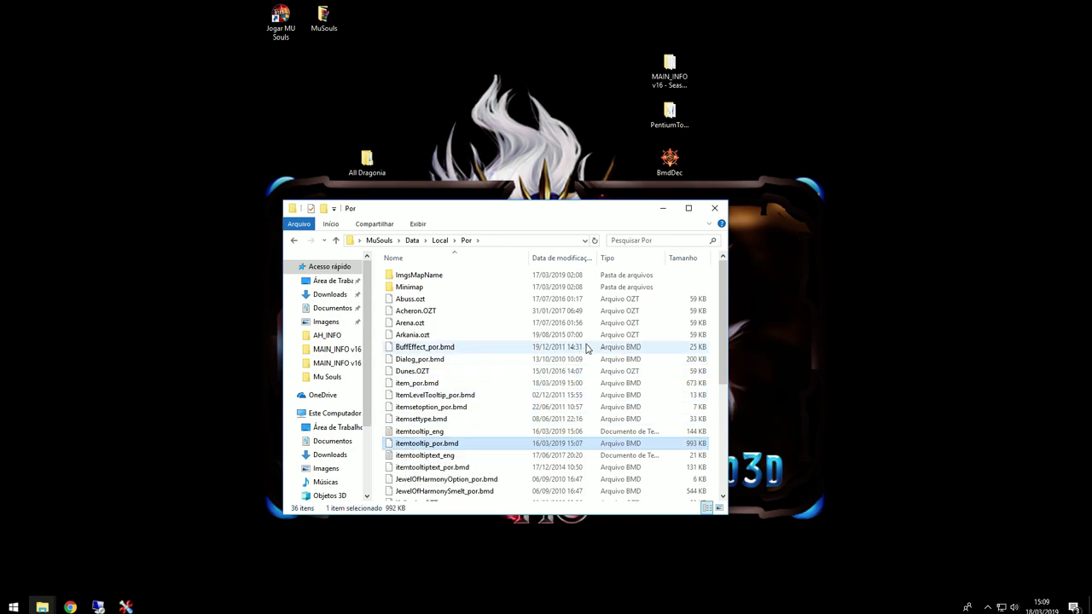
pyautogui.click(662, 208)
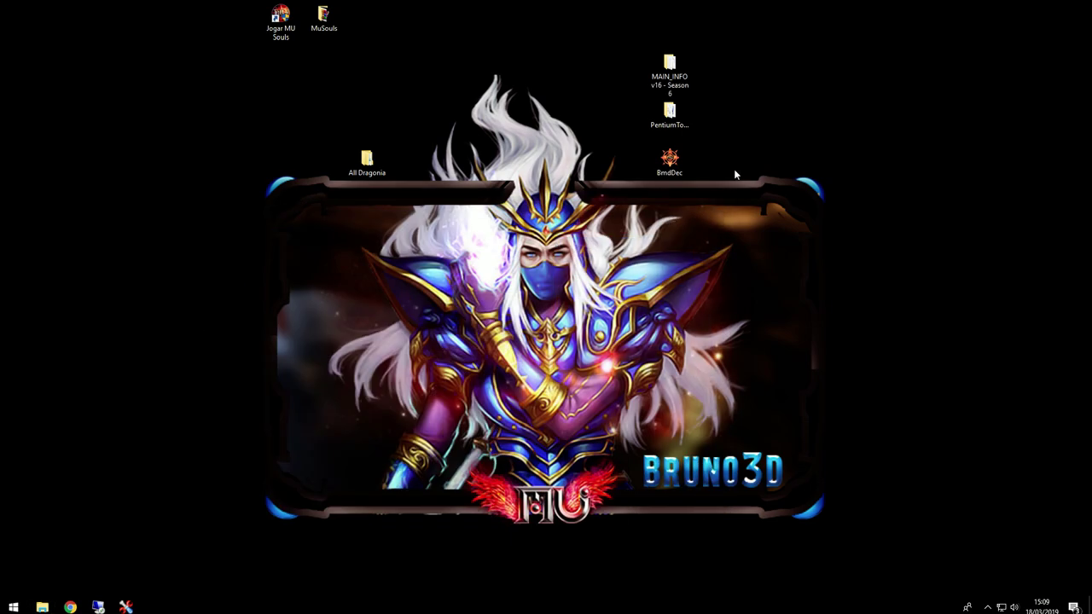
pyautogui.hotkey('ctrl', 'v')
pyautogui.moveTo(26, 17); pyautogui.dragTo(847, 65)
# Step: In BmdDec, choose the EX603 ItemToolTip.bmd format and load itemtooltip_por.bmd from the desktop
pyautogui.doubleClick(673, 157)
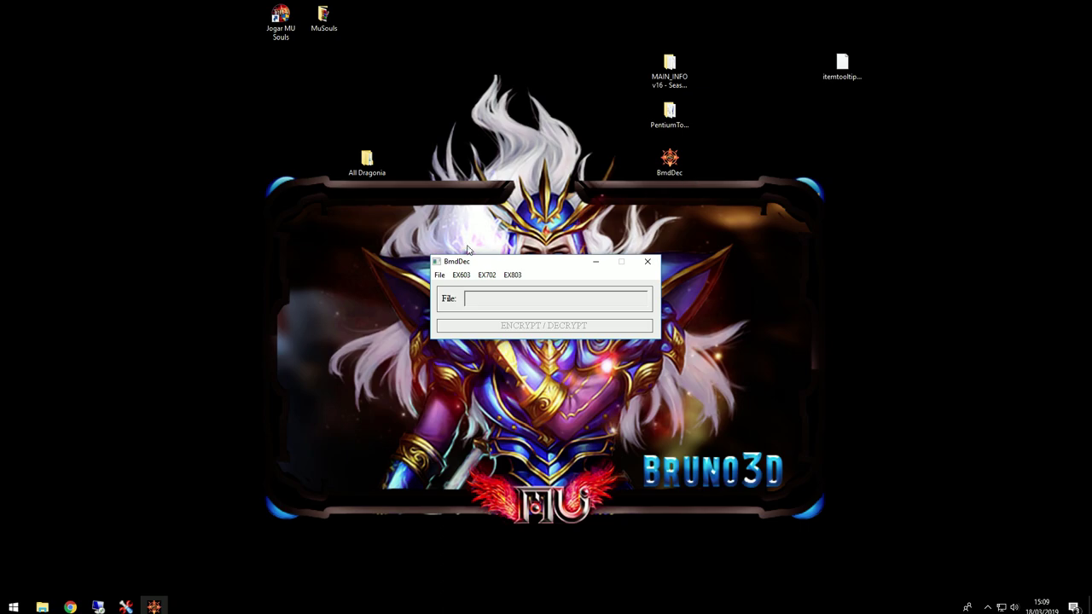
pyautogui.click(462, 276)
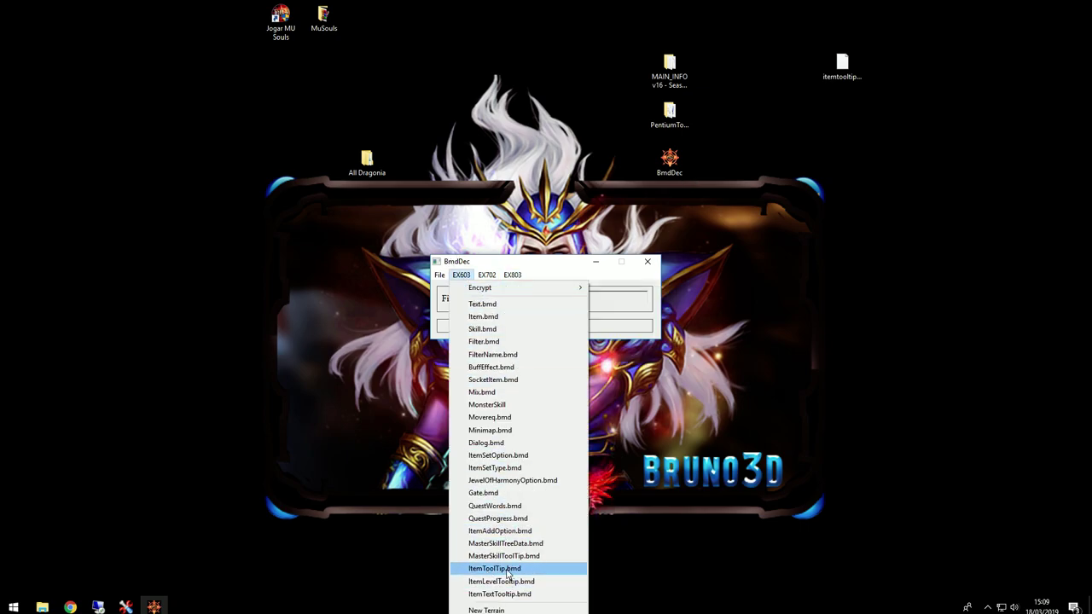
pyautogui.click(528, 568)
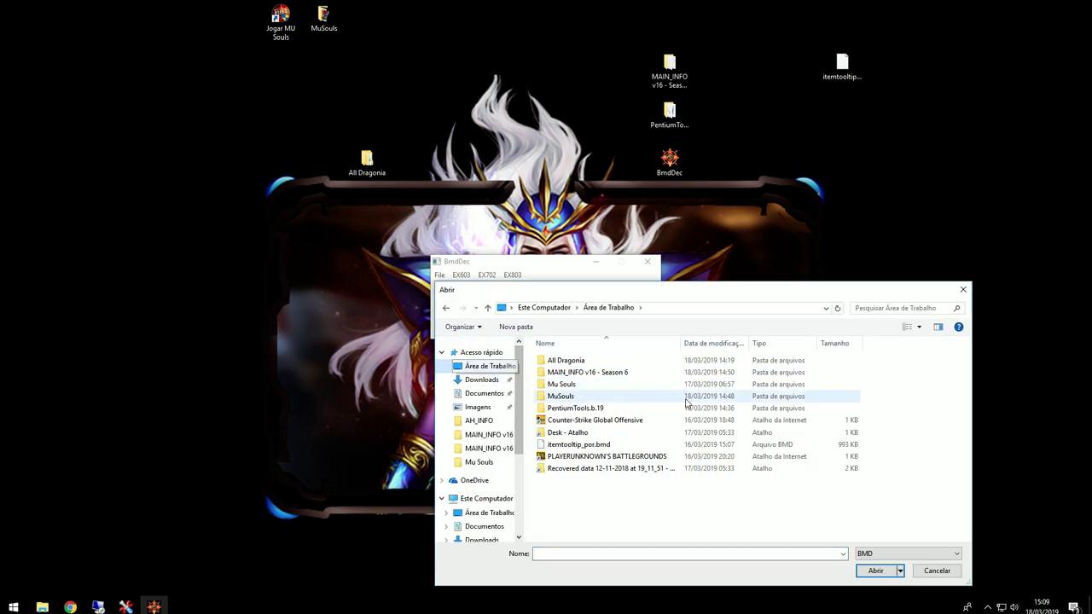
pyautogui.click(581, 447)
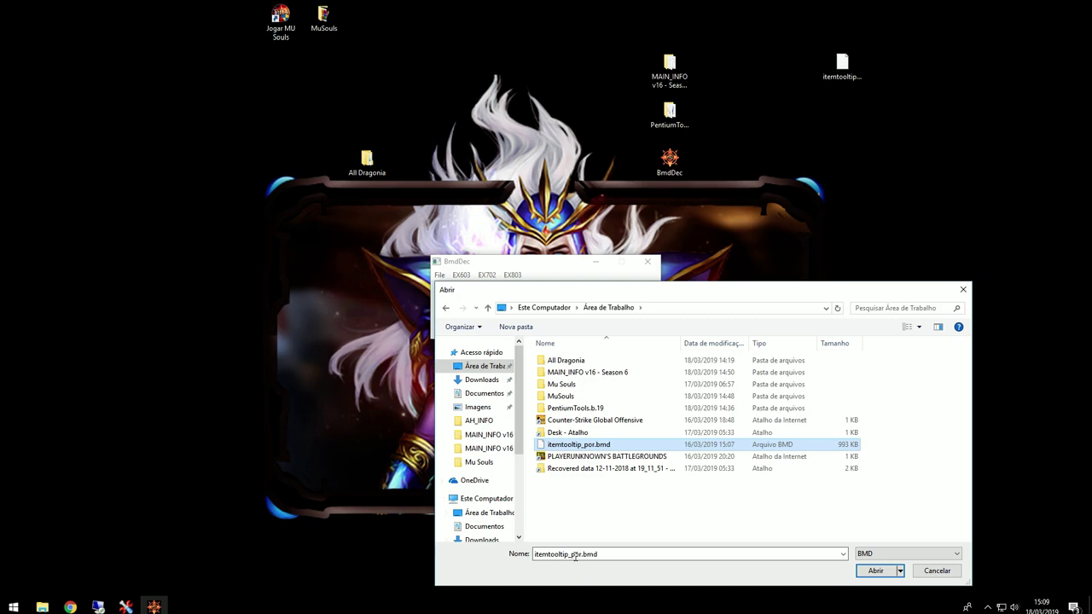
pyautogui.click(568, 556)
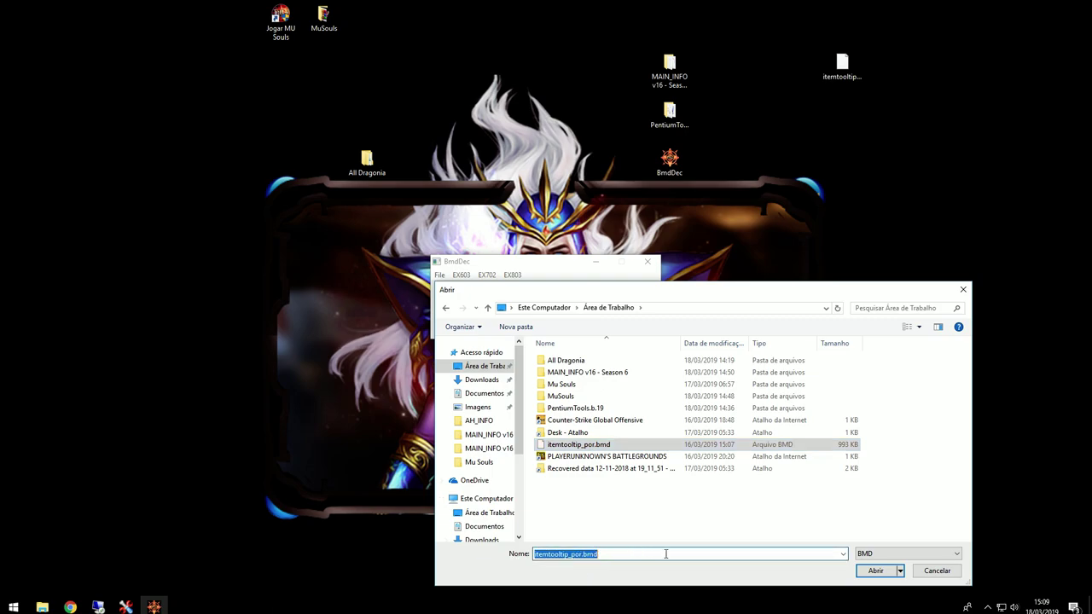
pyautogui.click(875, 570)
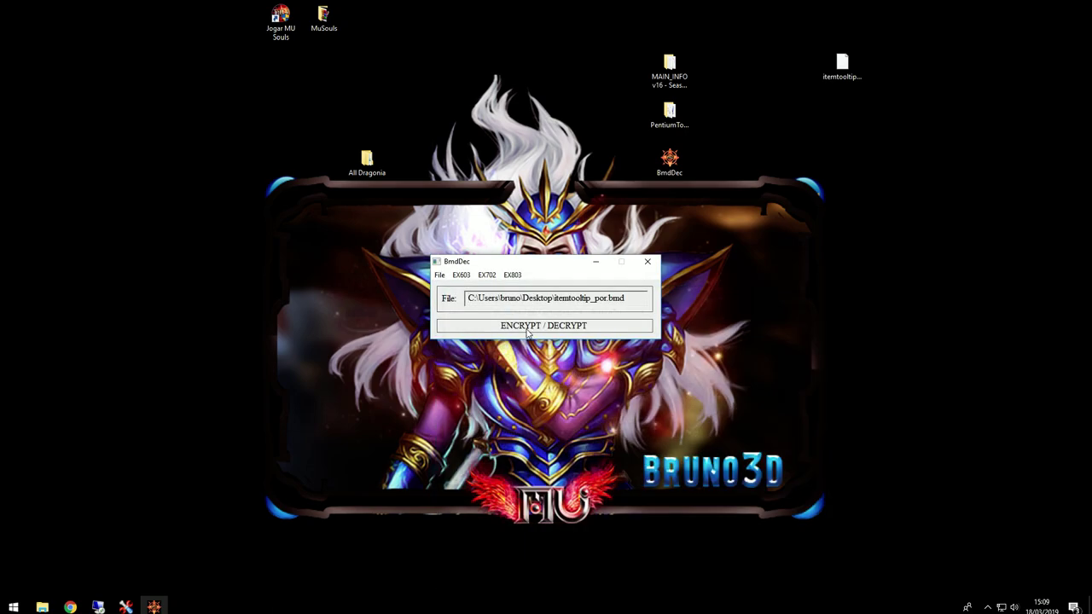
# Step: Decrypt it and save the result as the text file itemtooltip_por on the desktop
pyautogui.click(538, 331)
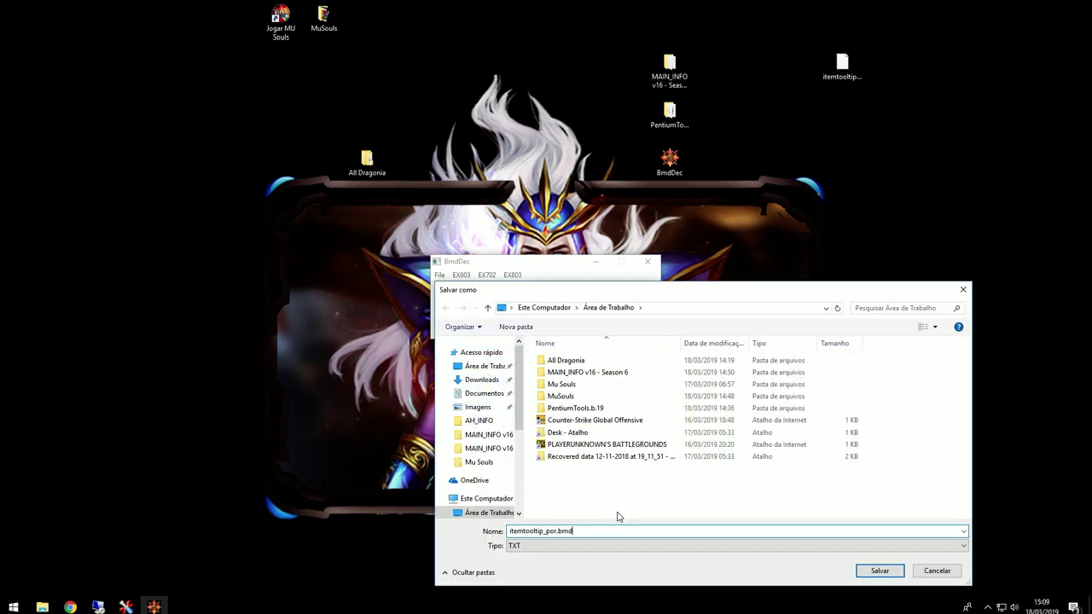
pyautogui.press('BackSpace')
pyautogui.press('BackSpace')
pyautogui.press('BackSpace')
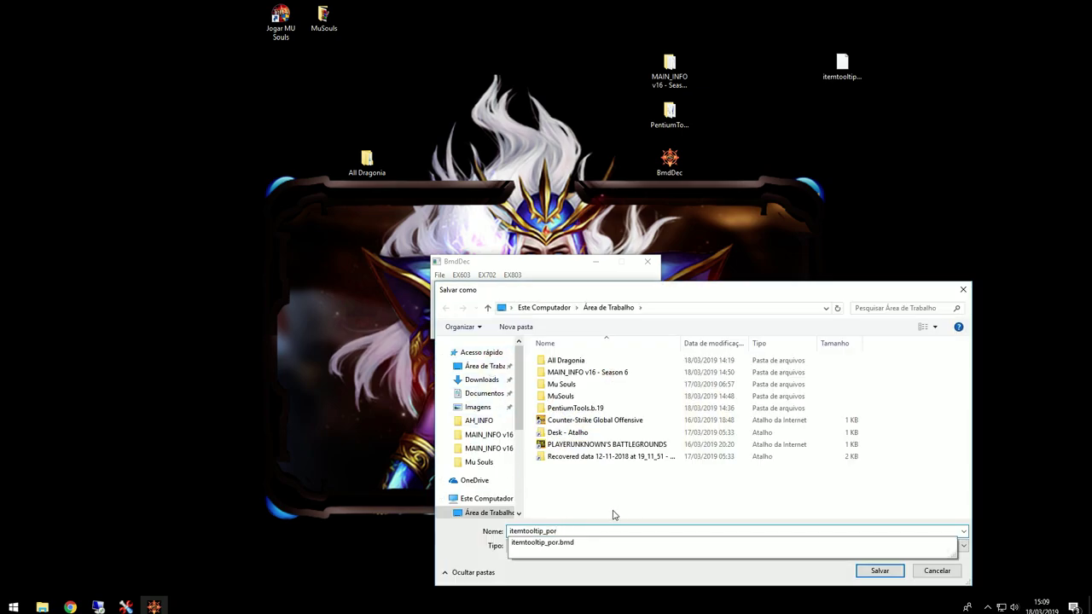
pyautogui.click(879, 571)
pyautogui.click(552, 335)
pyautogui.click(595, 262)
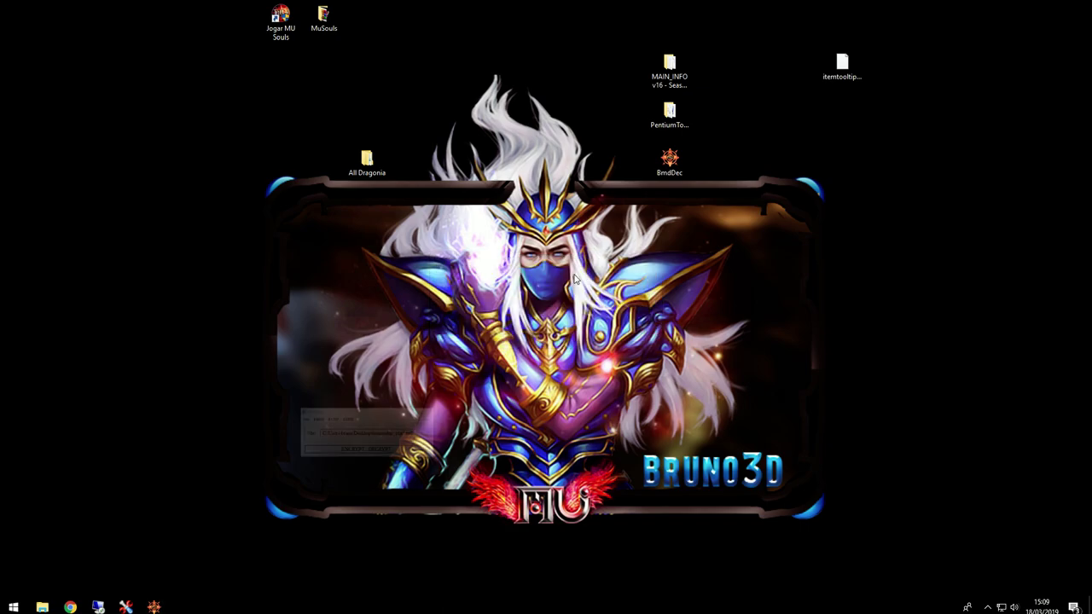
pyautogui.rightClick(418, 284)
# Step: Open the decrypted itemtooltip_por file in a maximized Notepad window
pyautogui.click(25, 24)
pyautogui.moveTo(26, 24); pyautogui.dragTo(840, 106)
pyautogui.doubleClick(840, 107)
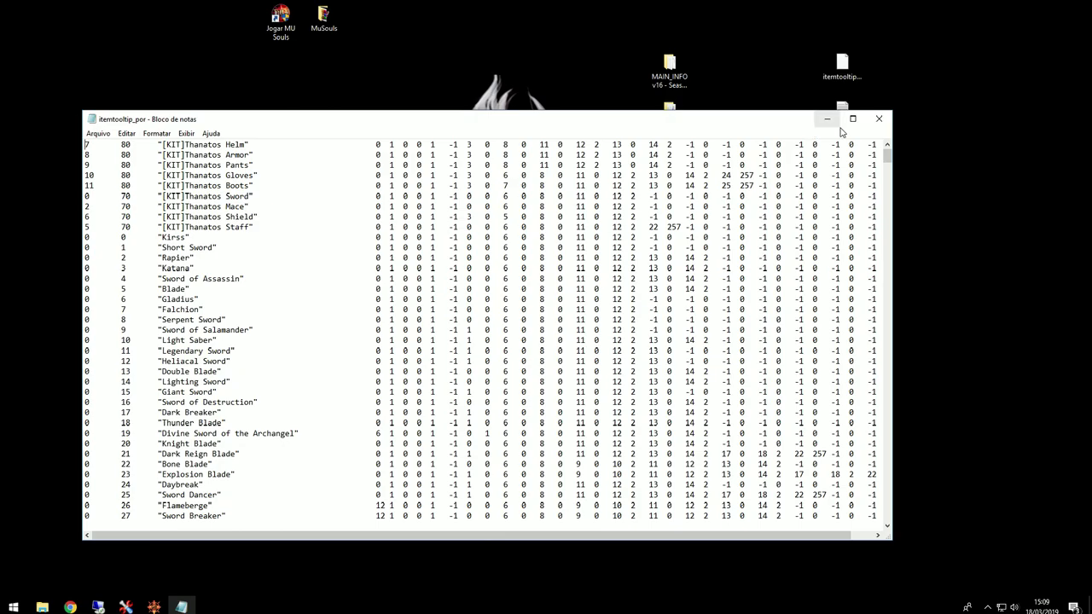
pyautogui.click(852, 119)
pyautogui.moveTo(537, 21); pyautogui.dragTo(671, 91)
pyautogui.doubleClick(518, 98)
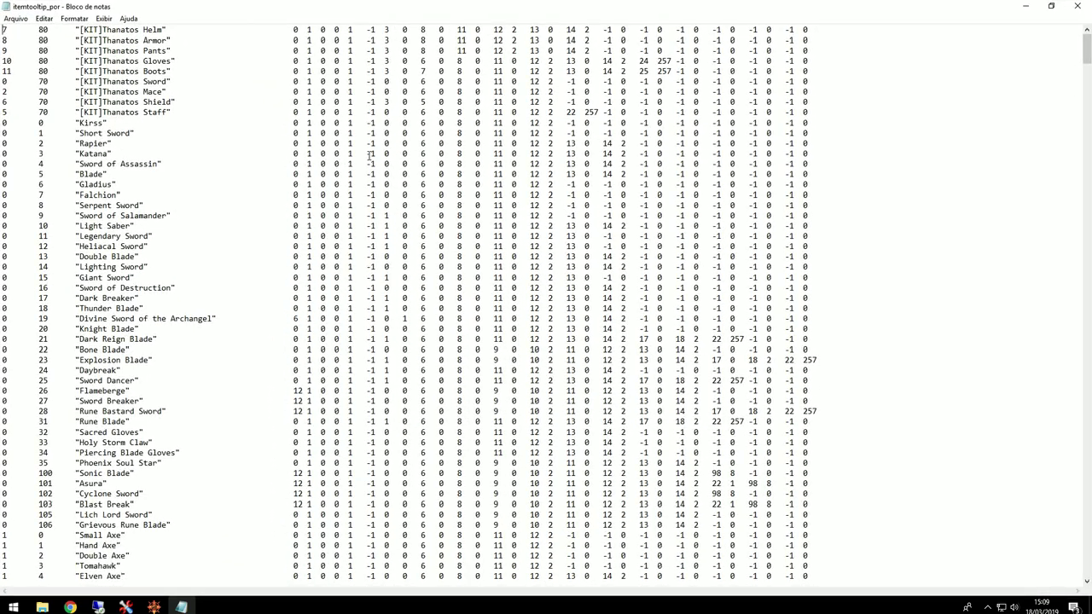
pyautogui.moveTo(64, 114); pyautogui.dragTo(3, 112)
# Step: Insert blank lines at the top and paste a copy of the nine [KIT]Thanatos rows there
pyautogui.click(20, 78)
pyautogui.press('Return')
pyautogui.press('Return')
pyautogui.press('Return')
pyautogui.press('Return')
pyautogui.press('Return')
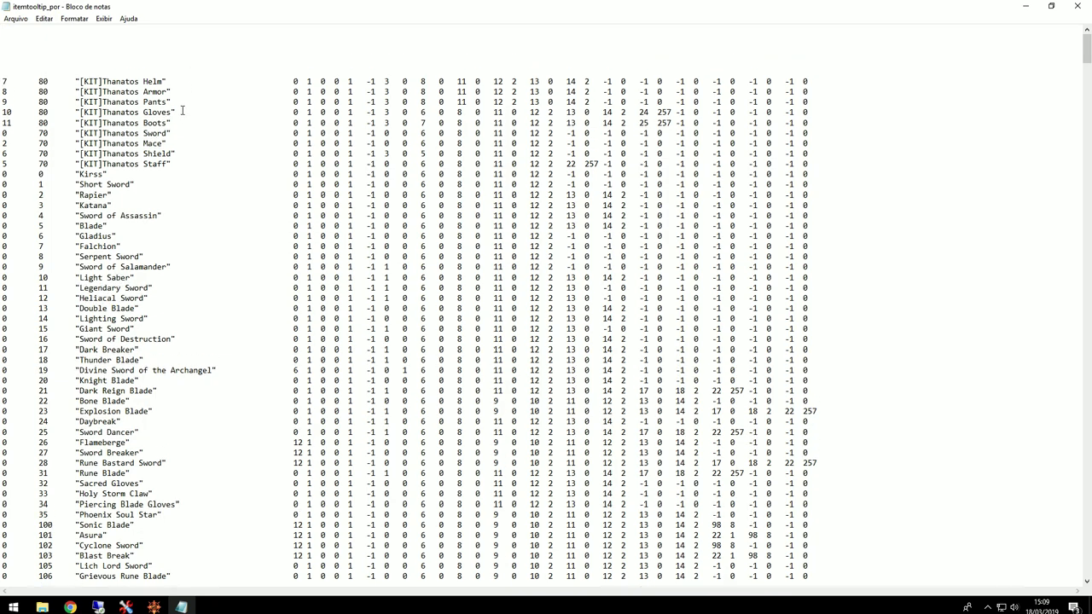
pyautogui.moveTo(170, 164); pyautogui.dragTo(2, 75)
pyautogui.click(825, 162)
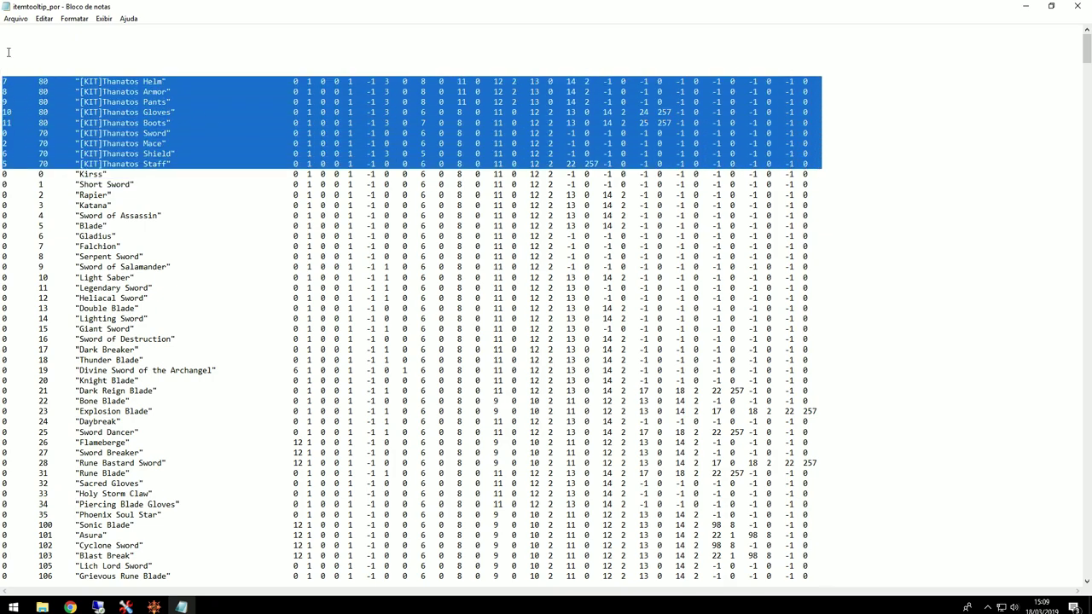
pyautogui.hotkey('ctrl', 'c')
pyautogui.click(10, 30)
pyautogui.hotkey('ctrl', 'v')
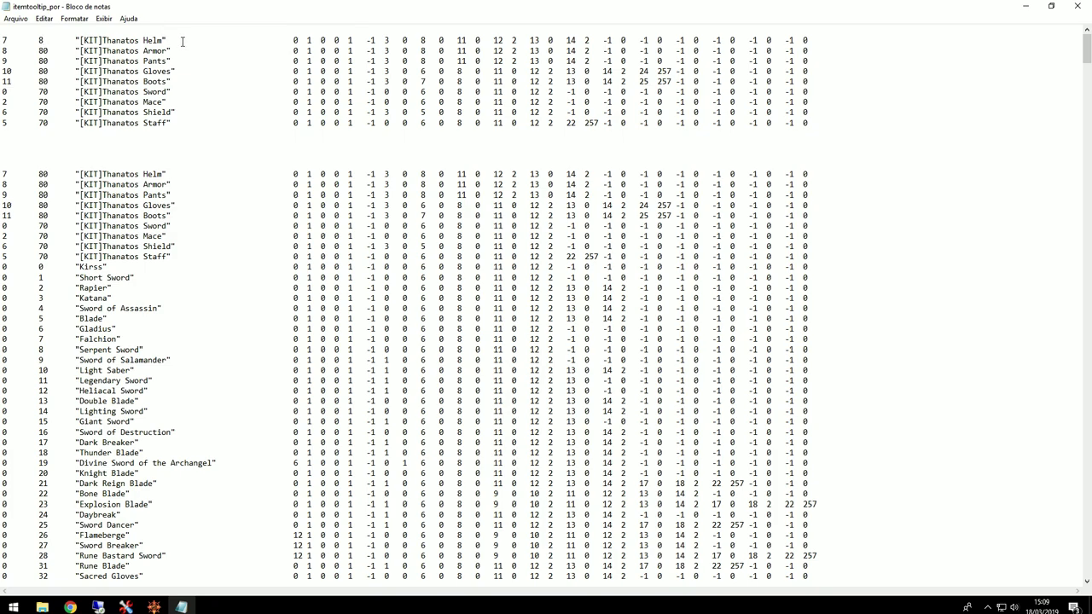
# Step: Renumber the copied rows: armour indexes 80 to 81, weapons 70 to 71
pyautogui.press('Down')
pyautogui.press('BackSpace')
pyautogui.moveTo(10, 82); pyautogui.dragTo(7, 41)
pyautogui.click(181, 81)
pyautogui.click(75, 88)
pyautogui.doubleClick(146, 91)
pyautogui.click(48, 91)
# Step: Replace the '[KIT]Thanatos' prefix with 'Dragonia' on all nine copied rows
pyautogui.moveTo(140, 40); pyautogui.dragTo(82, 41)
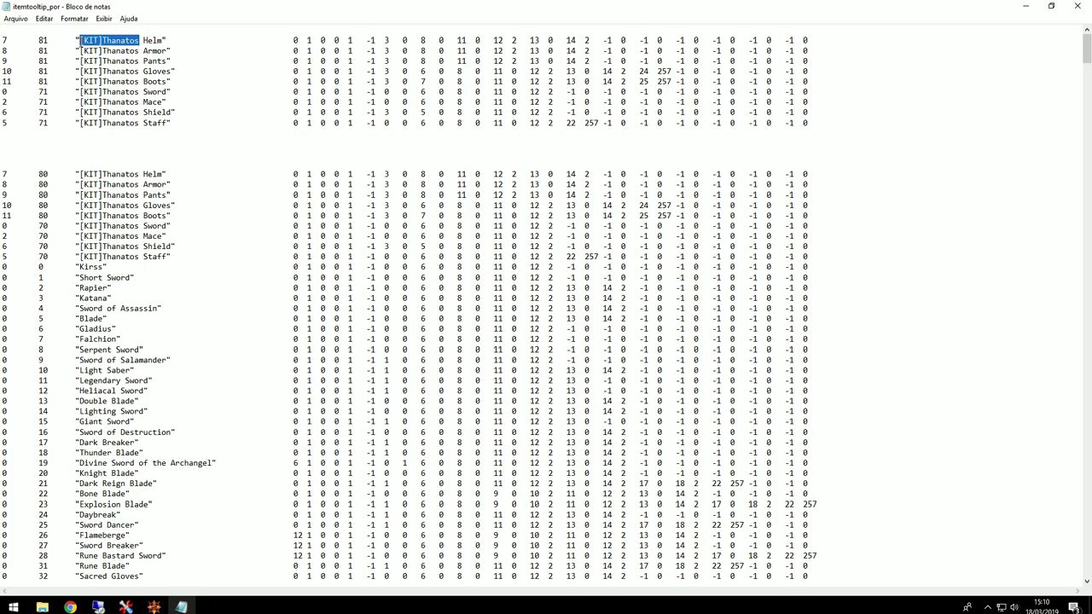
pyautogui.press('BackSpace')
pyautogui.write('Dragonia')
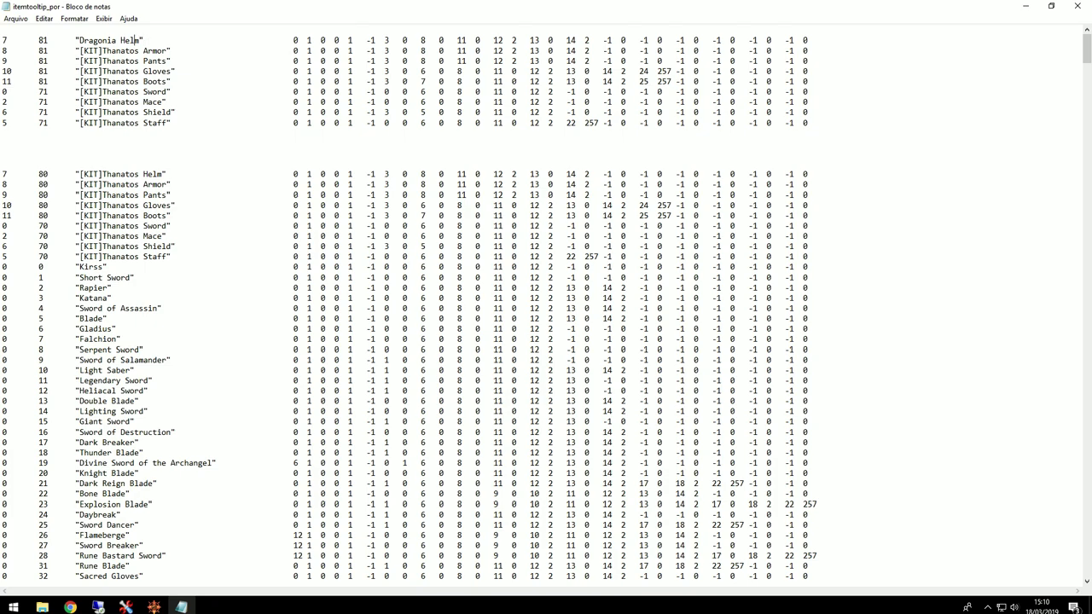
pyautogui.moveTo(121, 40); pyautogui.dragTo(76, 40)
pyautogui.moveTo(143, 51); pyautogui.dragTo(81, 50)
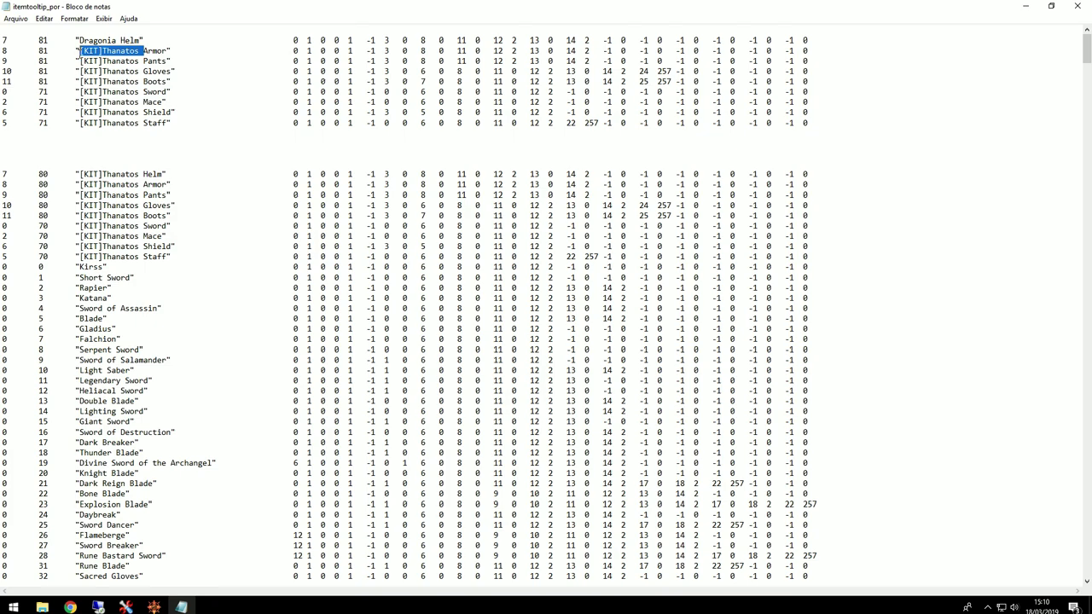
pyautogui.hotkey('ctrl', 'v')
pyautogui.moveTo(144, 60); pyautogui.dragTo(80, 72)
pyautogui.hotkey('ctrl', 'v')
pyautogui.hotkey('ctrl', 'v')
pyautogui.moveTo(144, 82); pyautogui.dragTo(79, 81)
pyautogui.hotkey('ctrl', 'v')
pyautogui.moveTo(143, 92); pyautogui.dragTo(79, 125)
pyautogui.hotkey('ctrl', 'v')
pyautogui.hotkey('ctrl', 'v')
pyautogui.hotkey('ctrl', 'v')
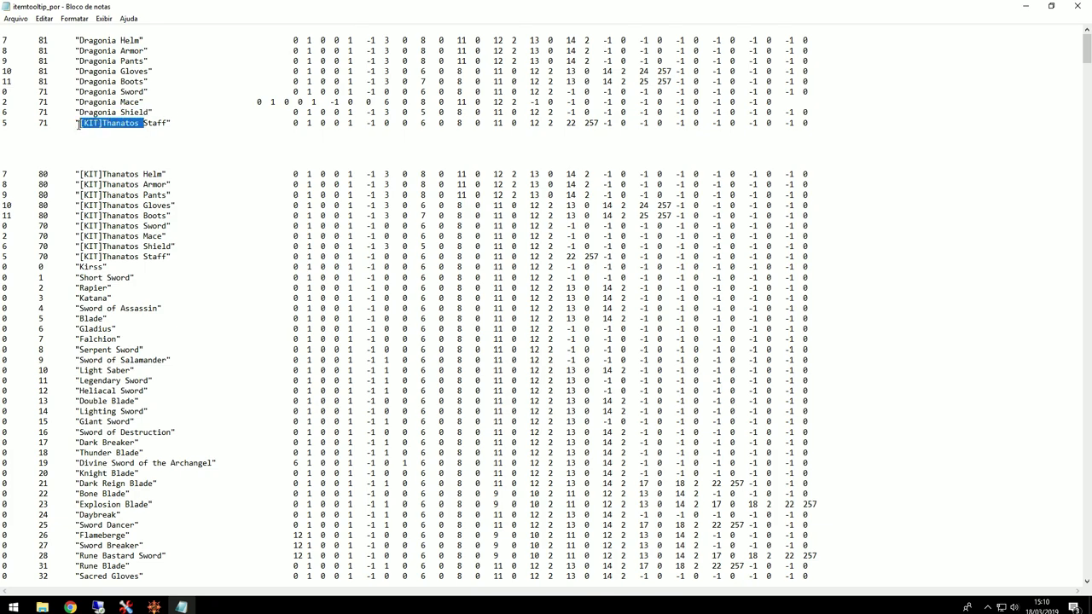
pyautogui.hotkey('ctrl', 'v')
# Step: Realign the Dragonia Mace row and delete the blank lines around the new block
pyautogui.press('Tab')
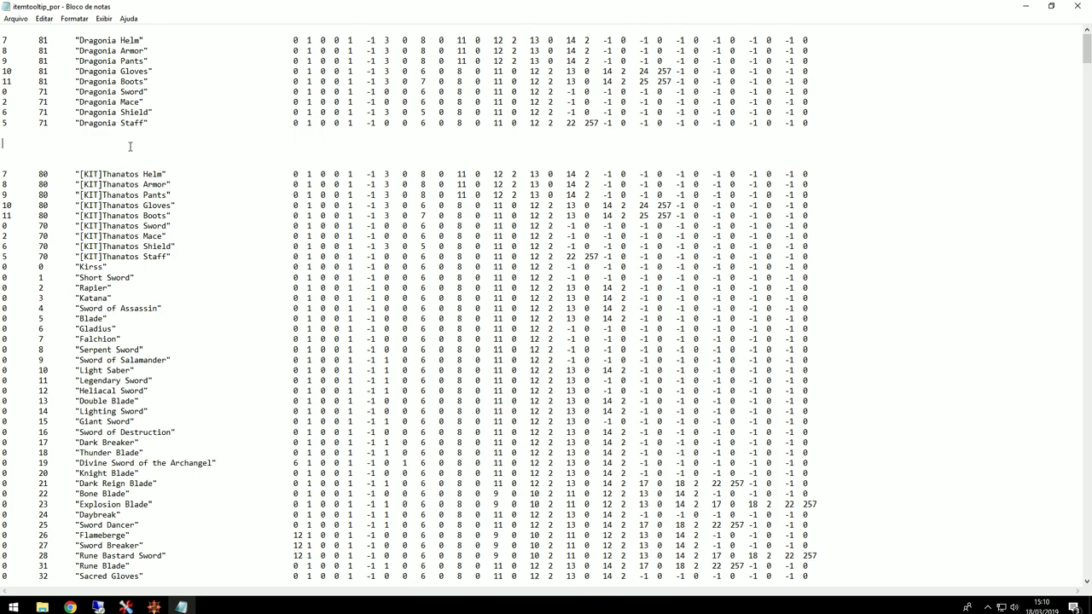
pyautogui.press('Delete')
pyautogui.press('Delete')
pyautogui.press('Delete')
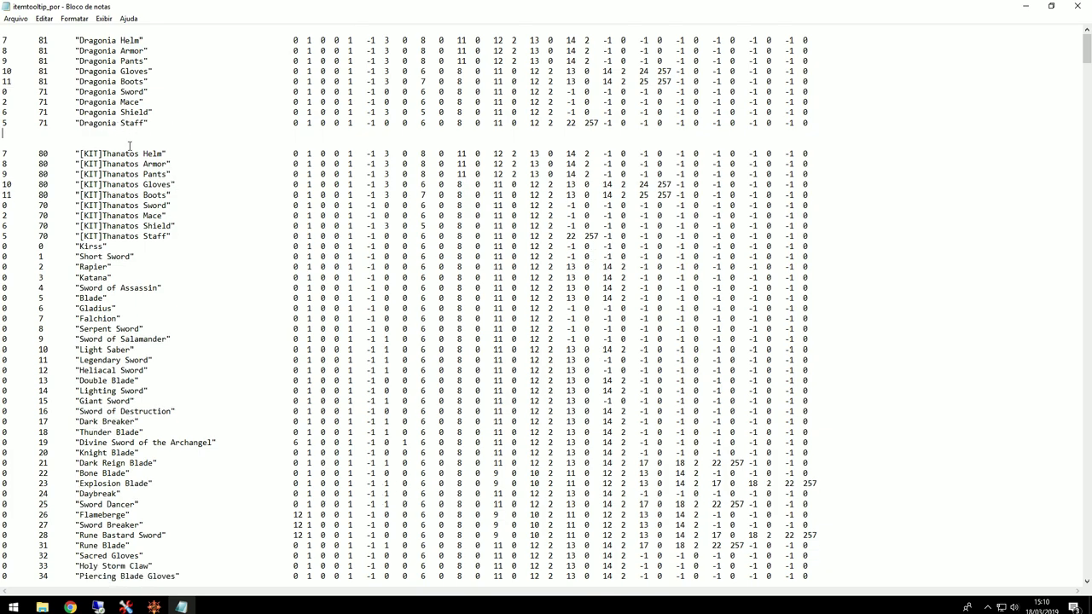
pyautogui.press('Delete')
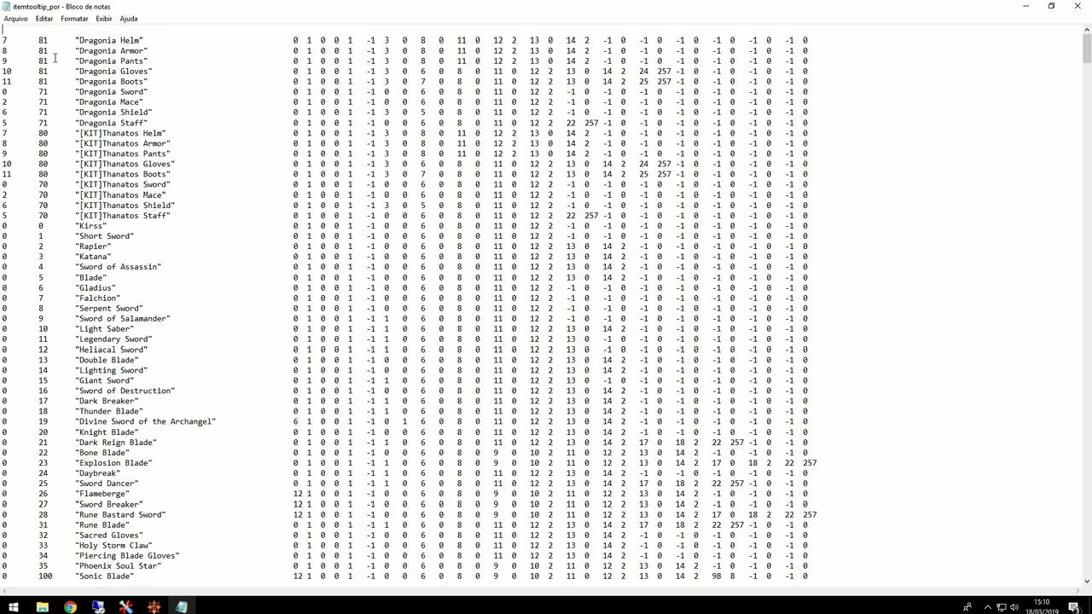
pyautogui.press('Delete')
pyautogui.moveTo(165, 117); pyautogui.dragTo(85, 30)
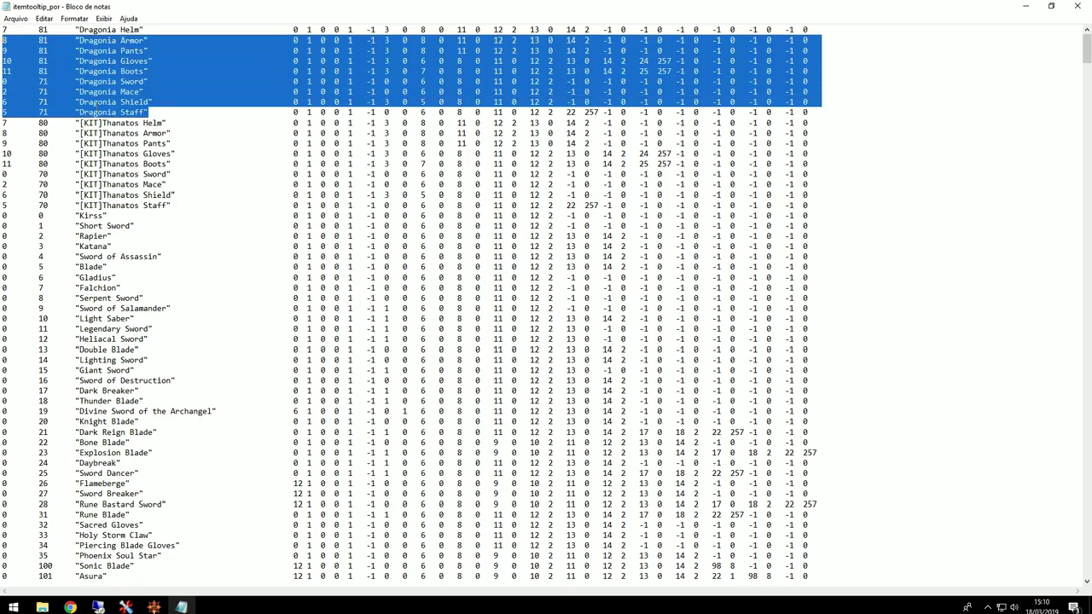
pyautogui.click(146, 133)
pyautogui.moveTo(49, 206); pyautogui.dragTo(2, 205)
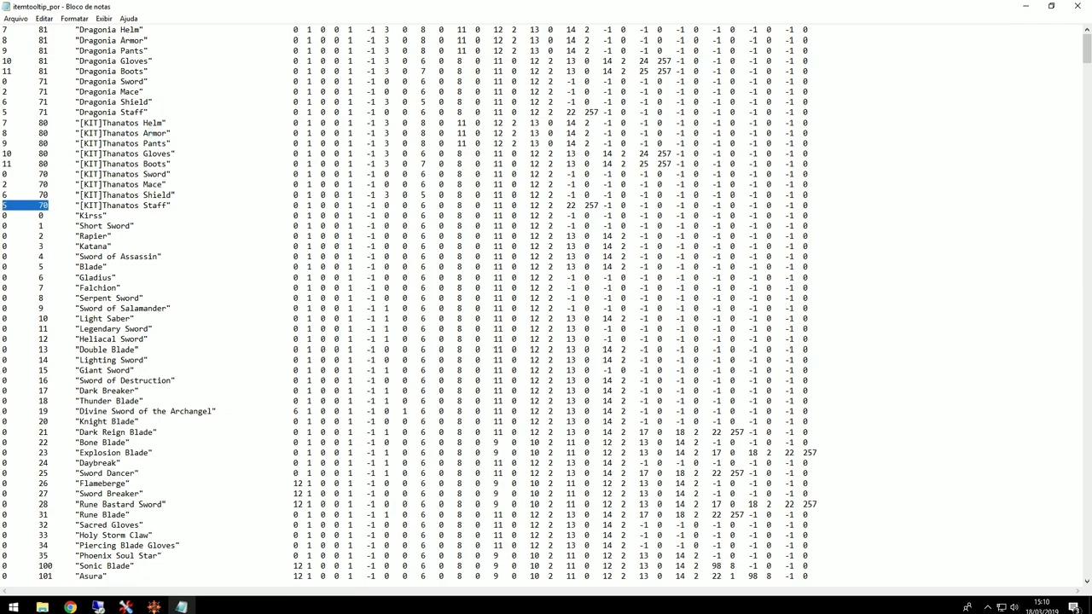
# Step: Search for group 12 to reach the wing entries
pyautogui.hotkey('ctrl', 'f')
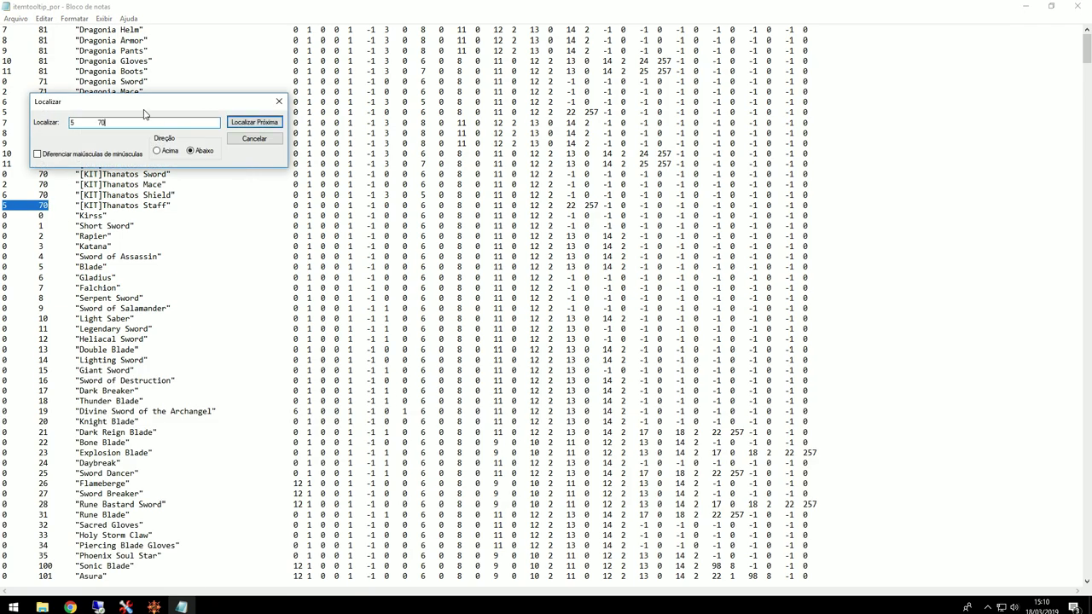
pyautogui.moveTo(144, 104); pyautogui.dragTo(504, 207)
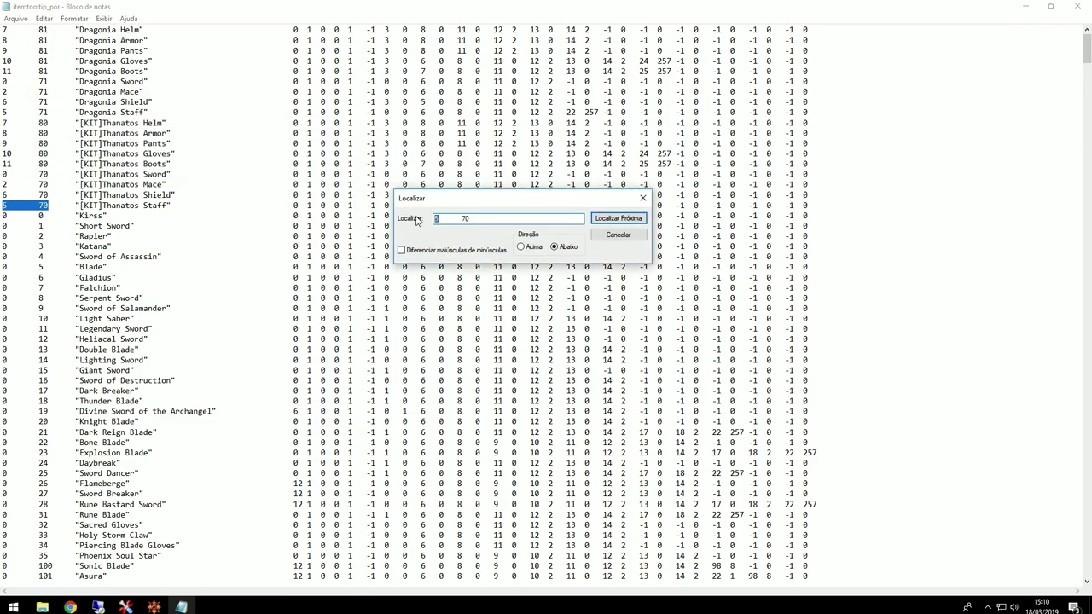
pyautogui.write('12')
pyautogui.press('Return')
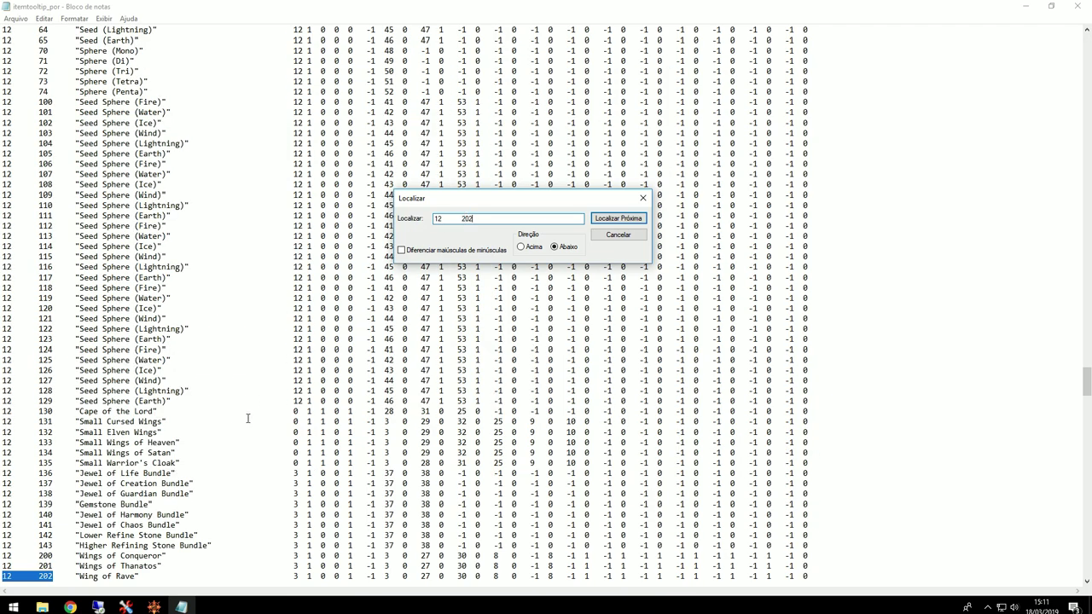
pyautogui.scroll(-1, 254, 405)
pyautogui.click(154, 607)
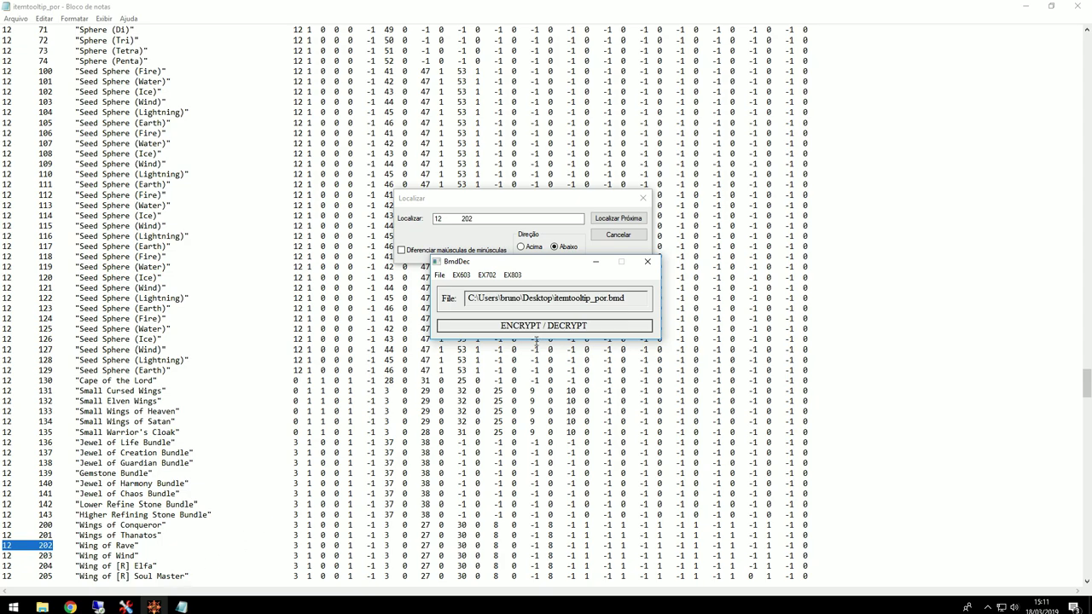
pyautogui.click(595, 262)
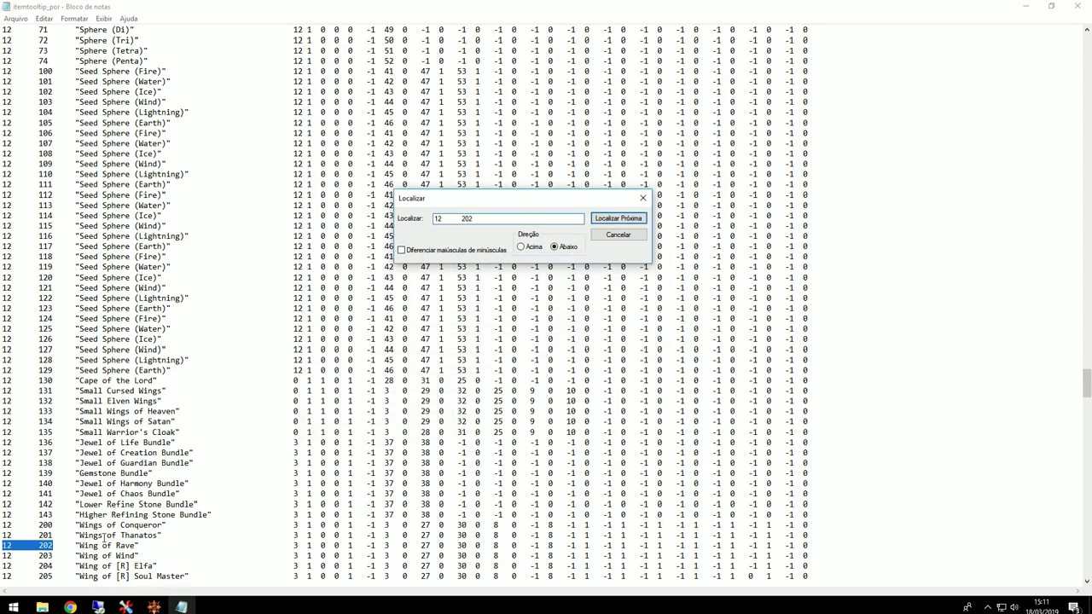
# Step: Overwrite entry 202 with the Wings of Thanatos line as Wings of Dragonia, then close the file
pyautogui.moveTo(41, 534); pyautogui.dragTo(122, 535)
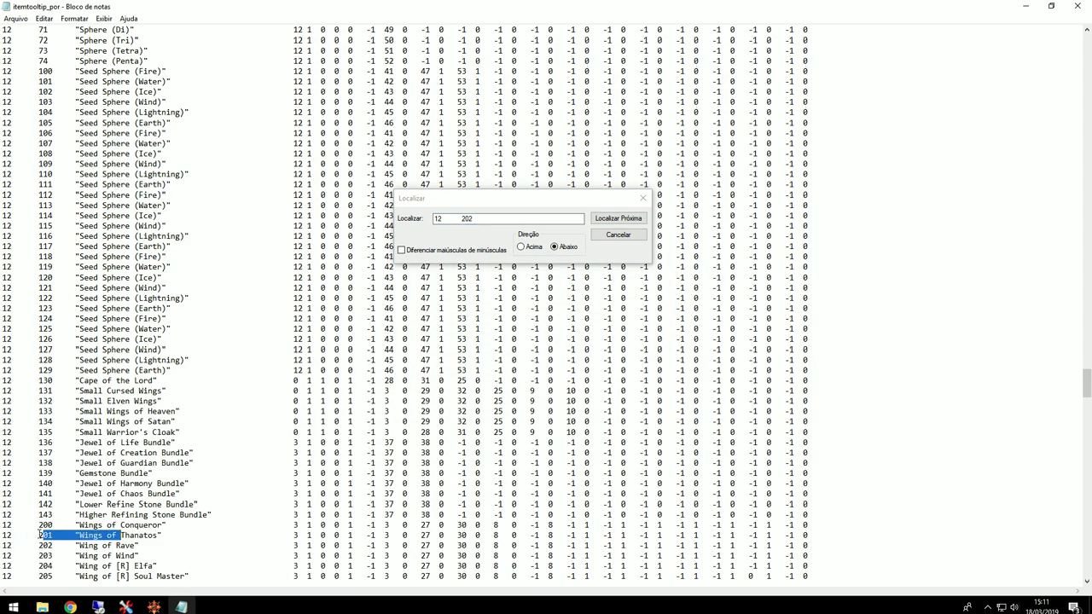
pyautogui.click(118, 539)
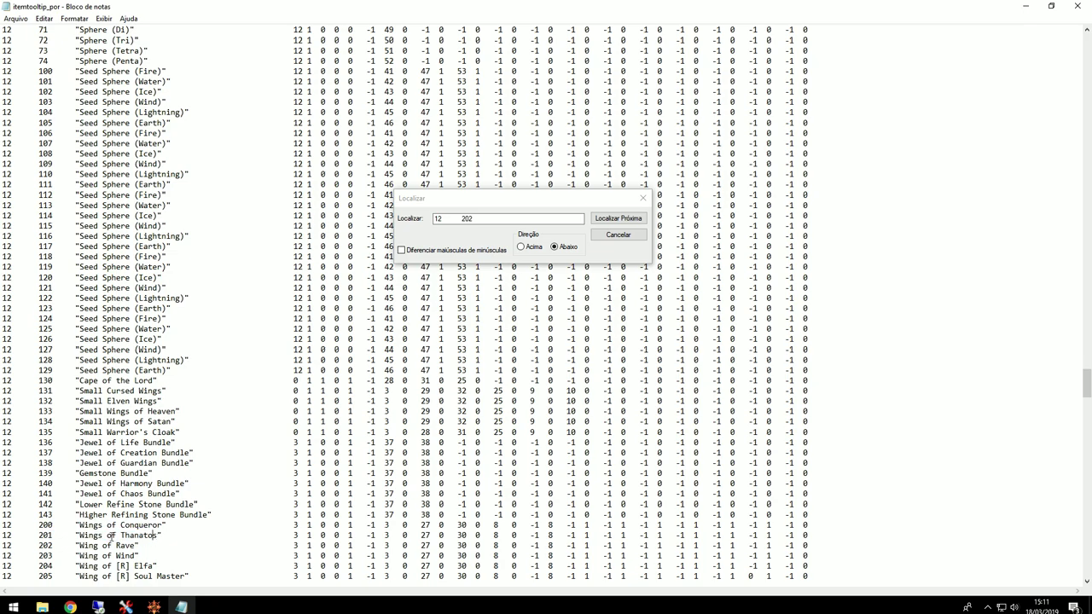
pyautogui.moveTo(18, 535); pyautogui.dragTo(836, 533)
pyautogui.hotkey('ctrl', 'c')
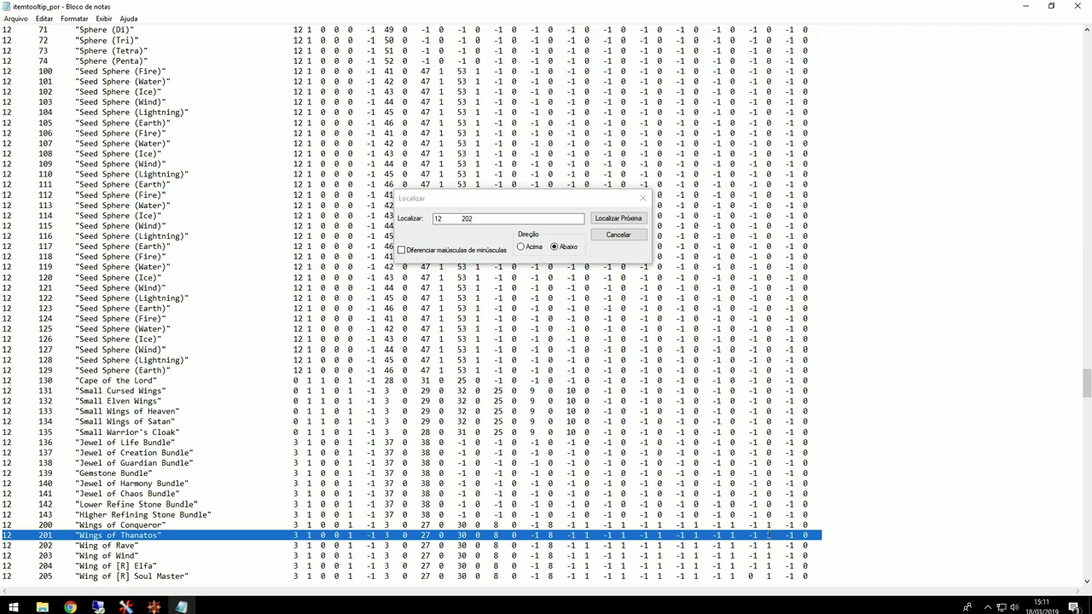
pyautogui.moveTo(4, 546); pyautogui.dragTo(324, 546)
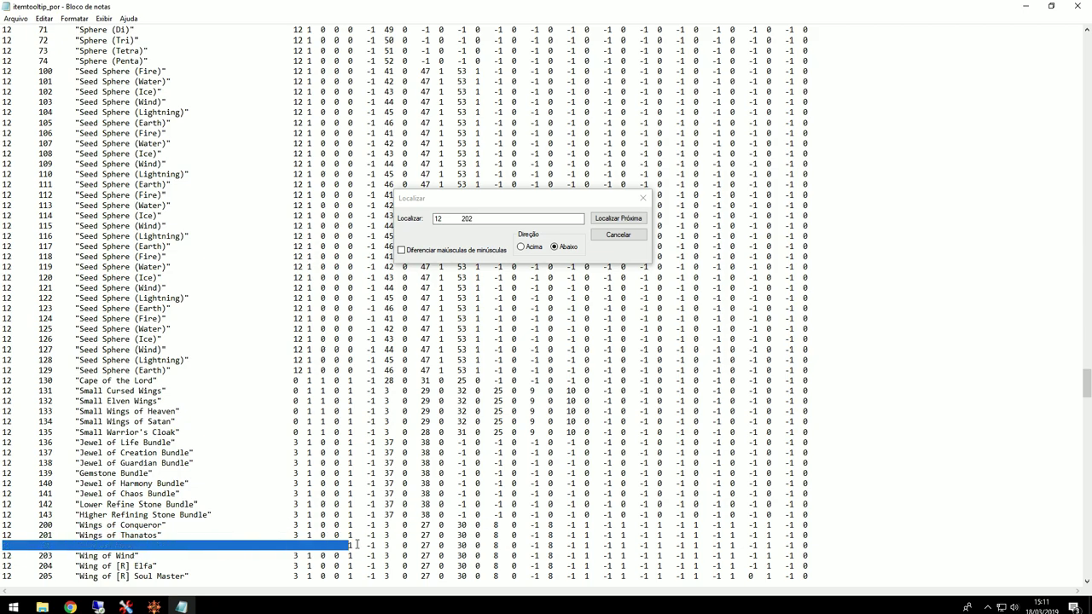
pyautogui.keyDown('shift'); pyautogui.click(840, 541); pyautogui.keyUp('shift')
pyautogui.hotkey('ctrl', 'v')
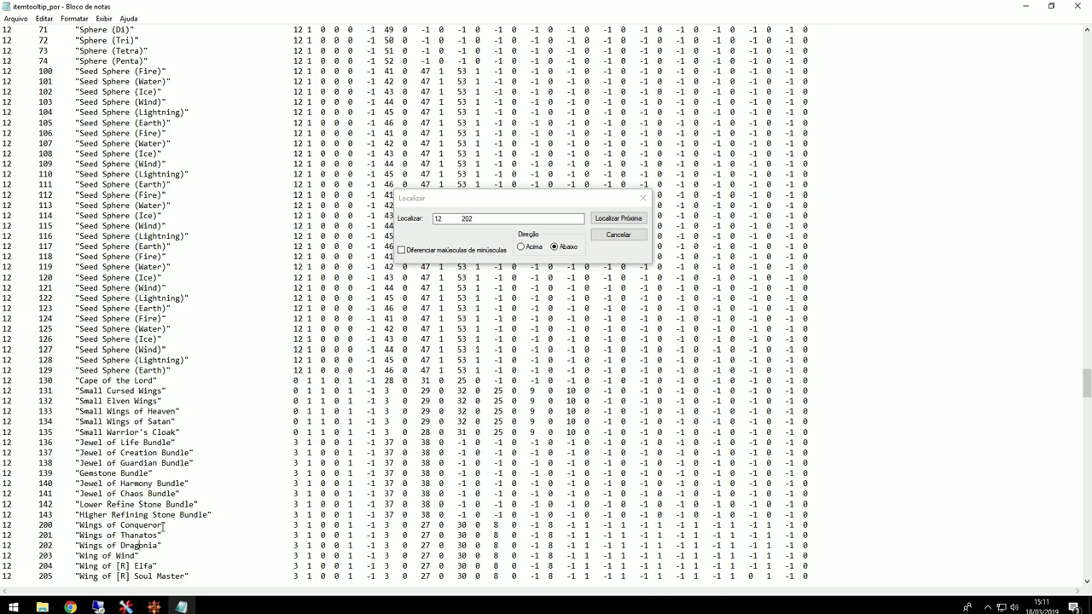
pyautogui.click(1079, 6)
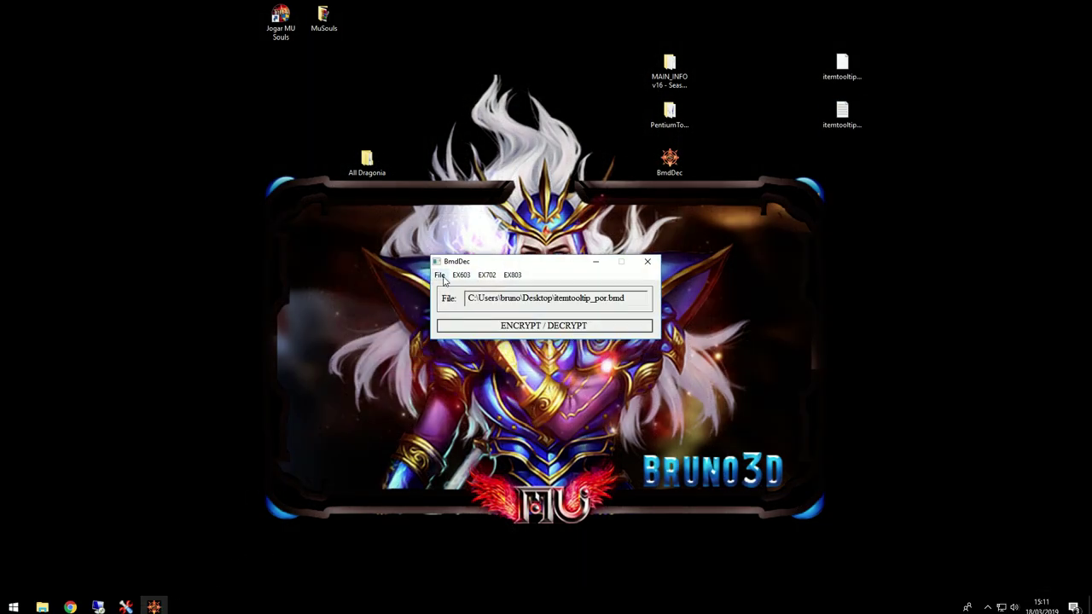
# Step: Choose EX603 ItemToolTip.txt encryption and load itemtooltip_por.txt for encrypting
pyautogui.click(461, 274)
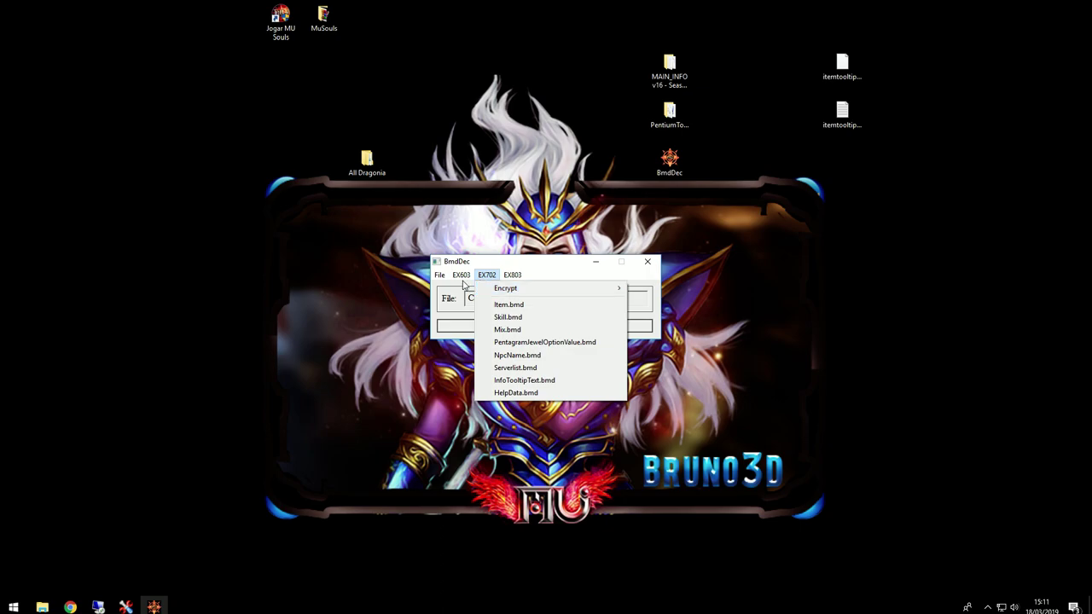
pyautogui.moveTo(467, 290)
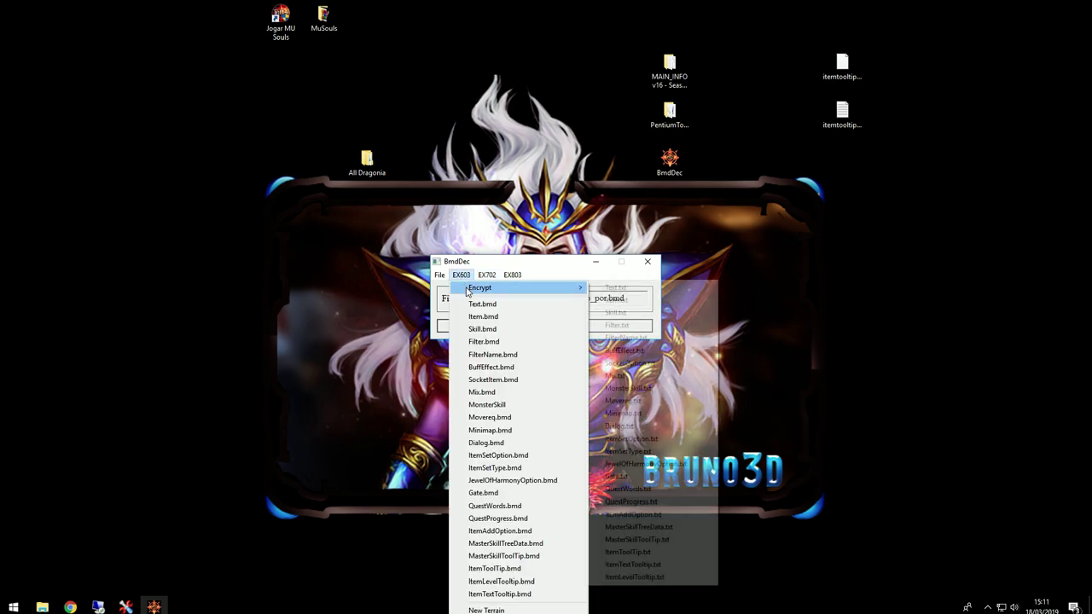
pyautogui.click(641, 552)
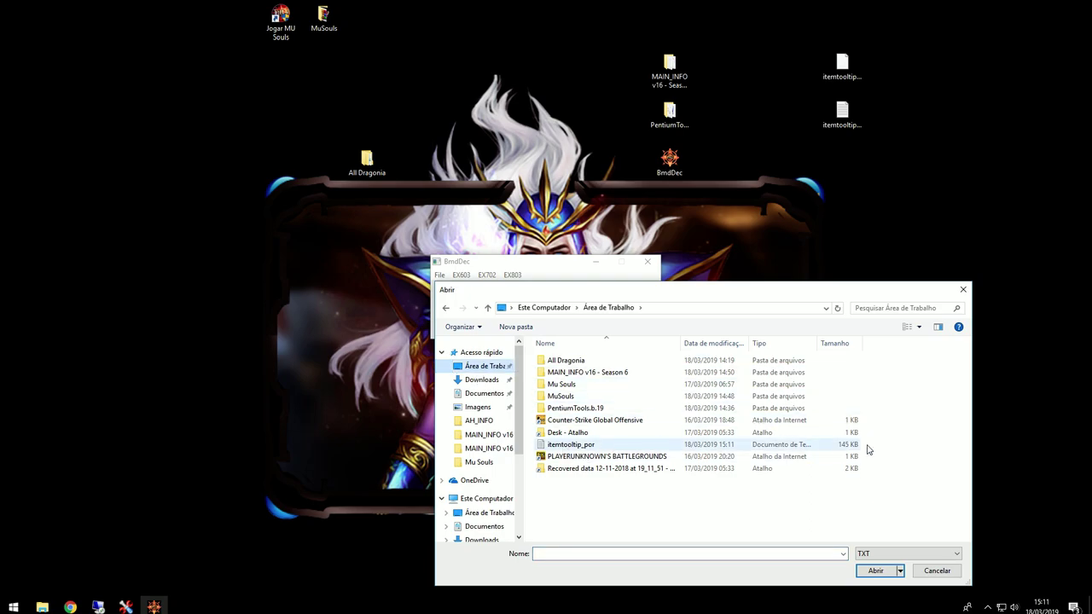
pyautogui.click(586, 444)
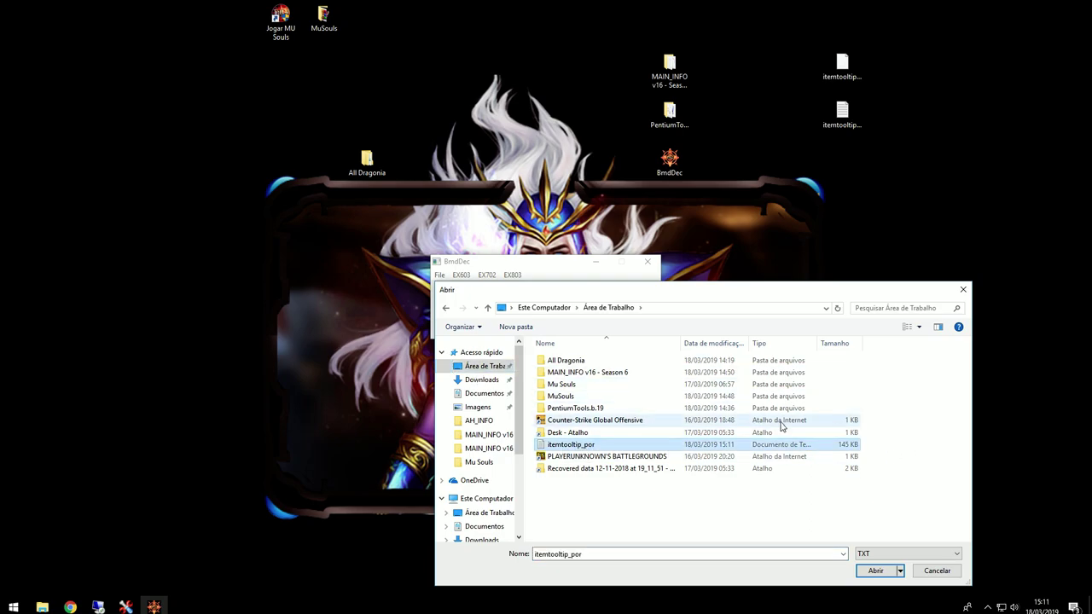
pyautogui.click(875, 573)
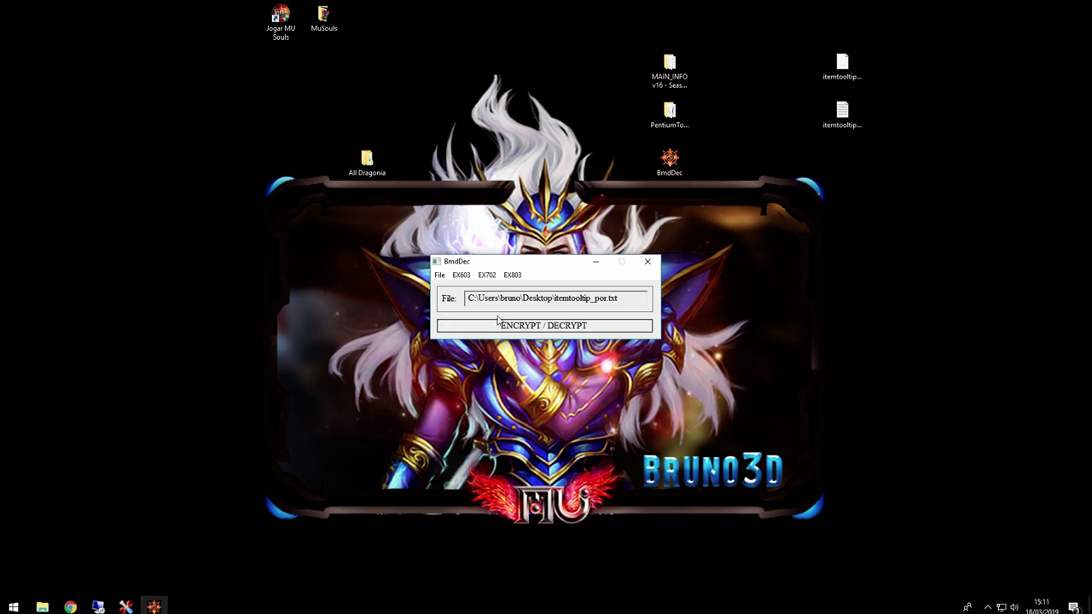
pyautogui.click(509, 328)
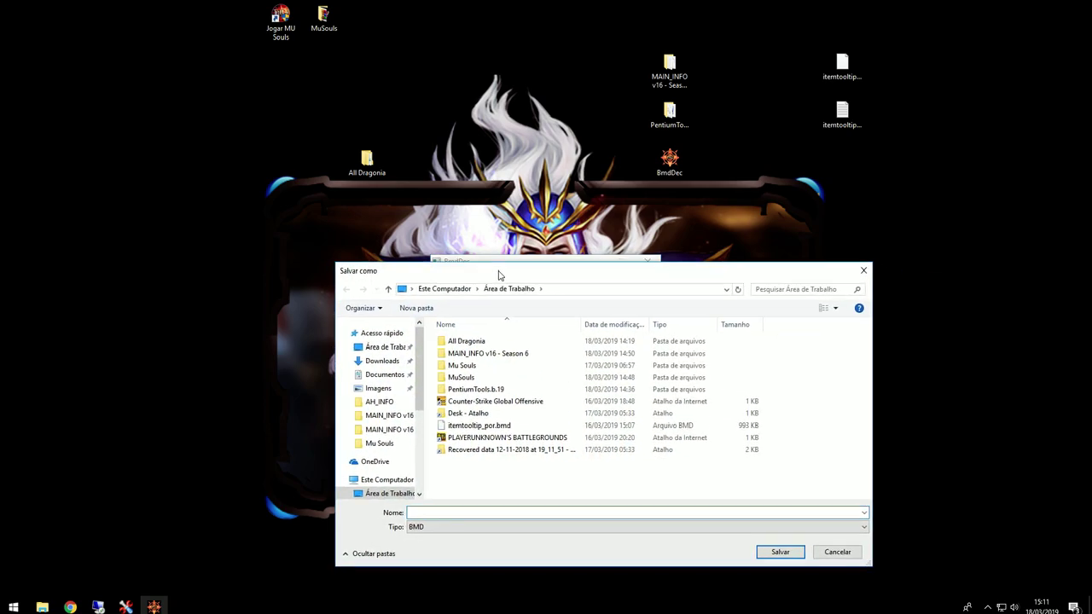
# Step: Save the encrypted tooltip over itemtooltip_eng.bmd in MuSouls\Data\Local\Eng
pyautogui.doubleClick(452, 379)
pyautogui.doubleClick(454, 343)
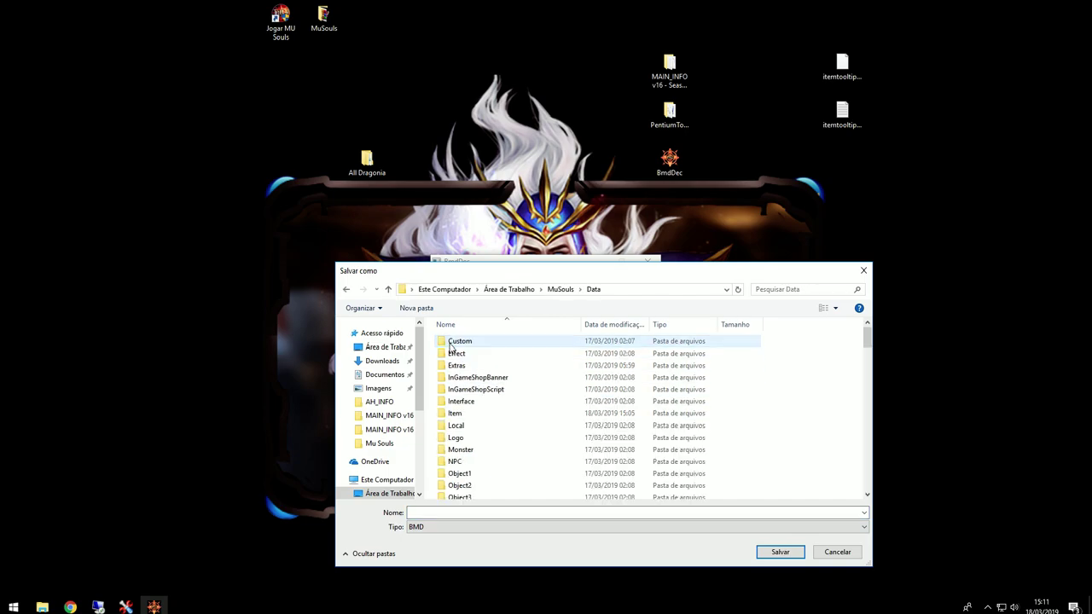
pyautogui.doubleClick(459, 425)
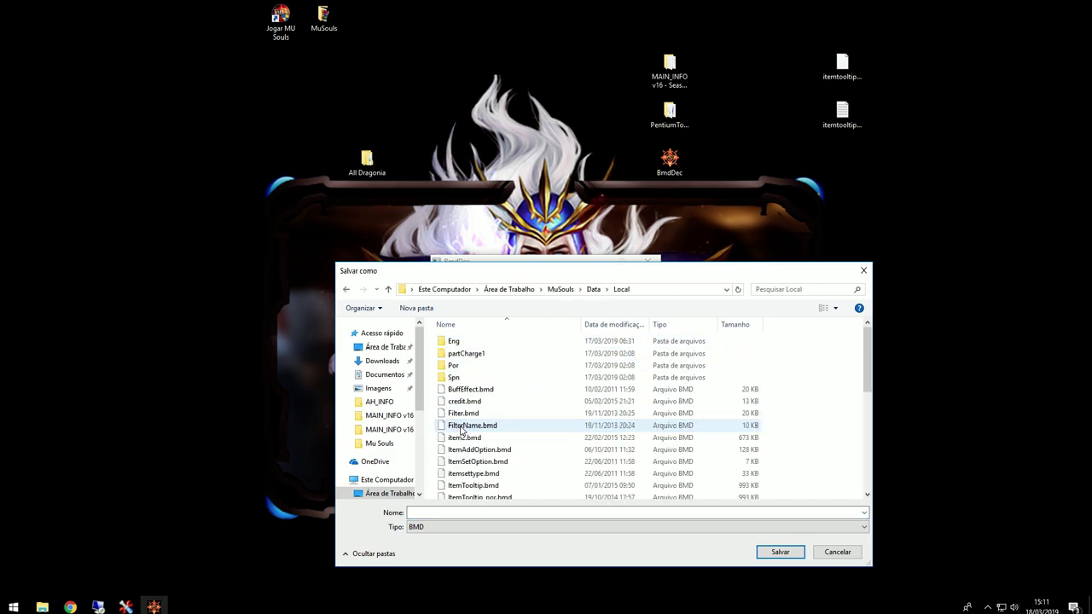
pyautogui.doubleClick(455, 345)
pyautogui.click(460, 441)
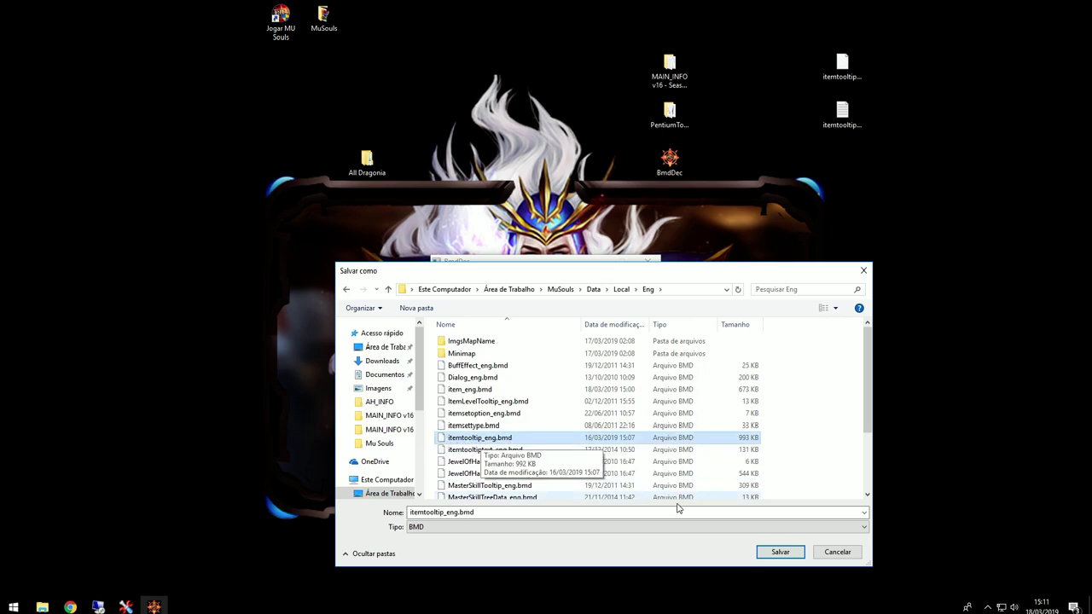
pyautogui.click(778, 551)
pyautogui.click(580, 310)
pyautogui.click(562, 335)
# Step: Encrypt again and overwrite itemtooltip_por.bmd in the Por folder
pyautogui.click(534, 325)
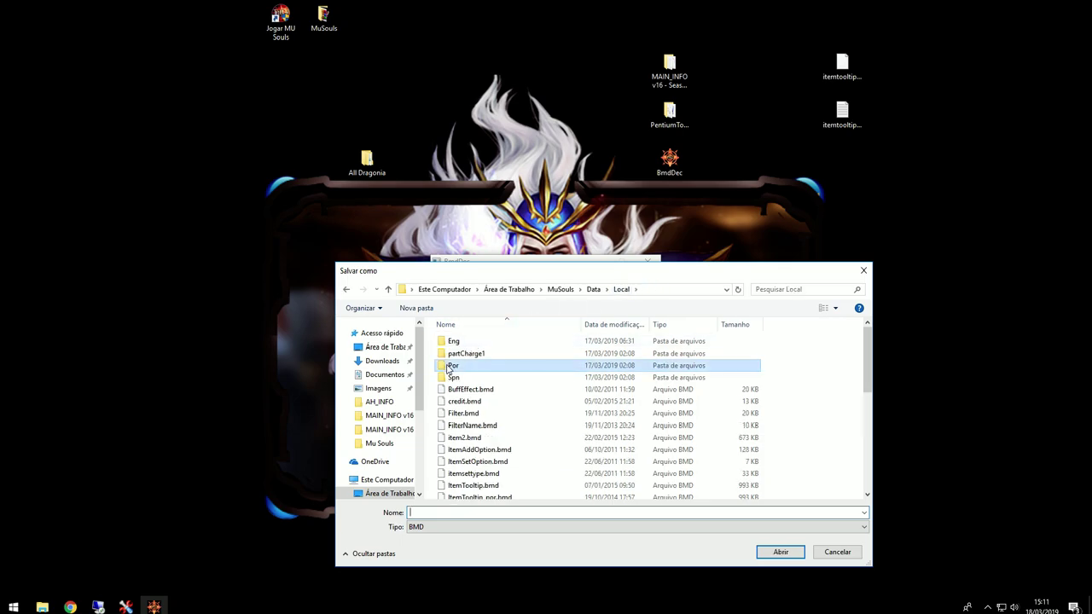
pyautogui.doubleClick(453, 365)
pyautogui.click(455, 439)
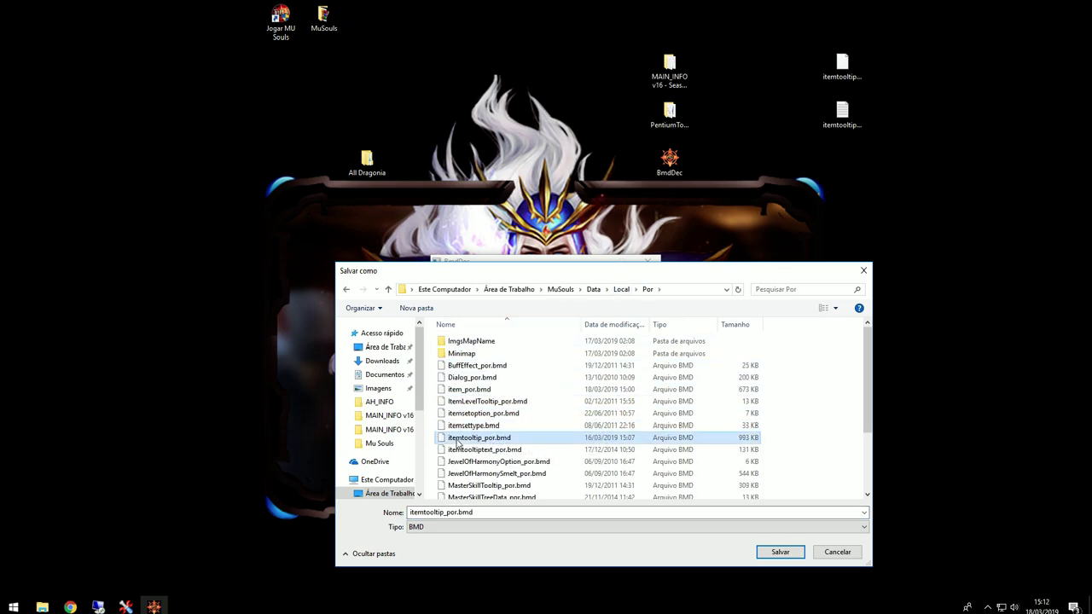
pyautogui.doubleClick(480, 438)
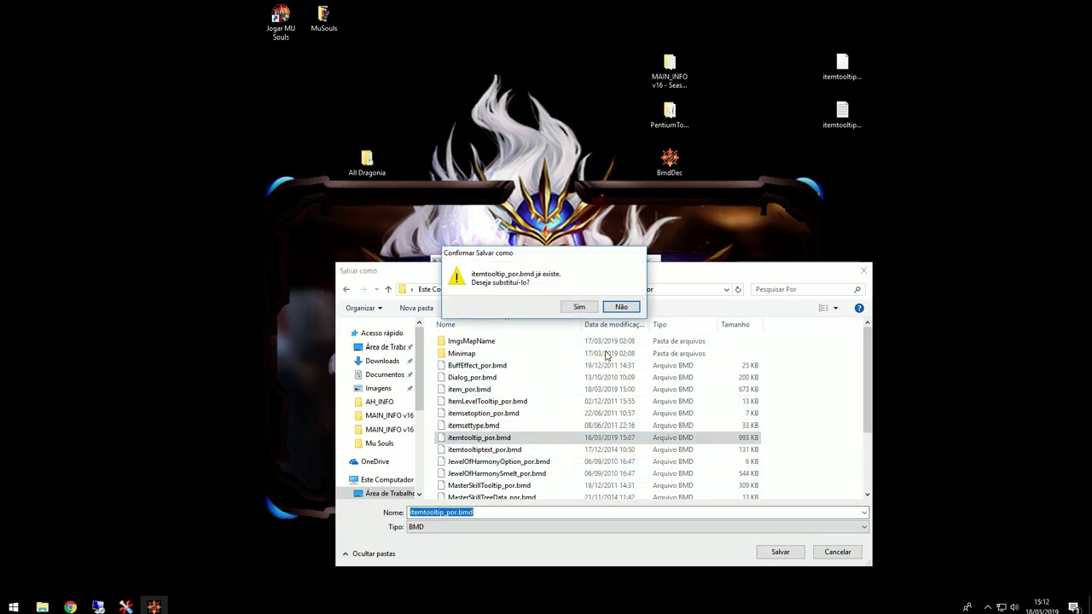
pyautogui.click(574, 307)
pyautogui.click(562, 335)
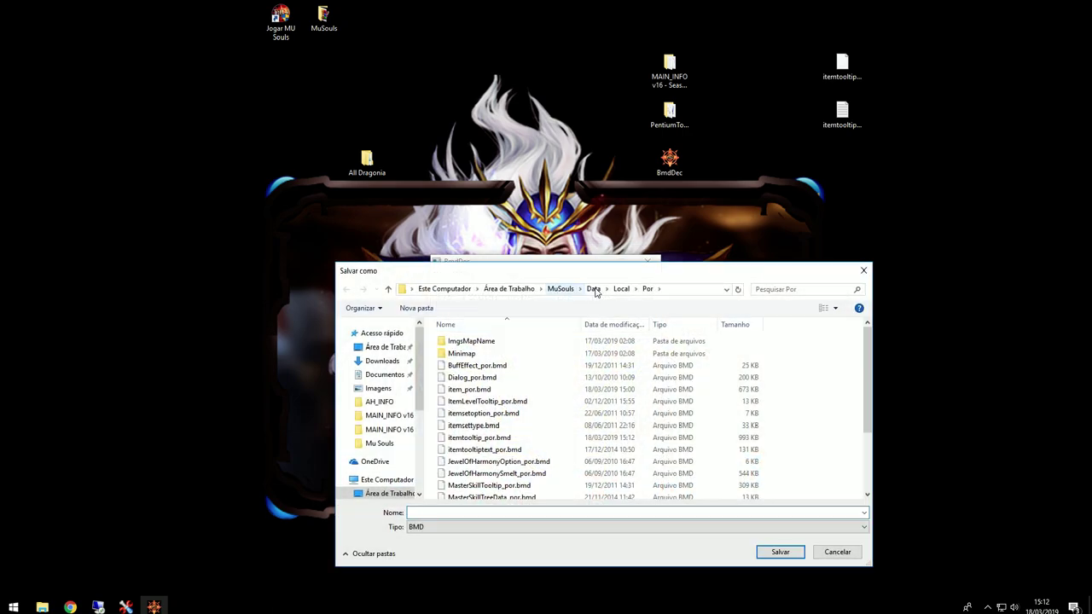
# Step: Overwrite itemtooltip_Spn.bmd in the Spn folder with the encrypted tooltip too
pyautogui.click(622, 289)
pyautogui.doubleClick(464, 377)
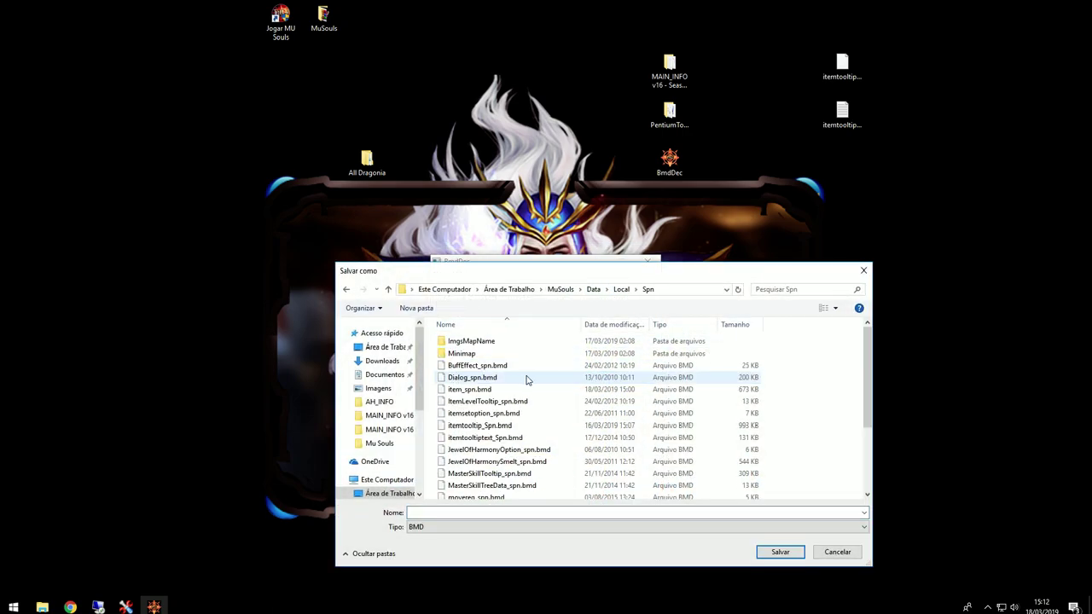
pyautogui.click(465, 424)
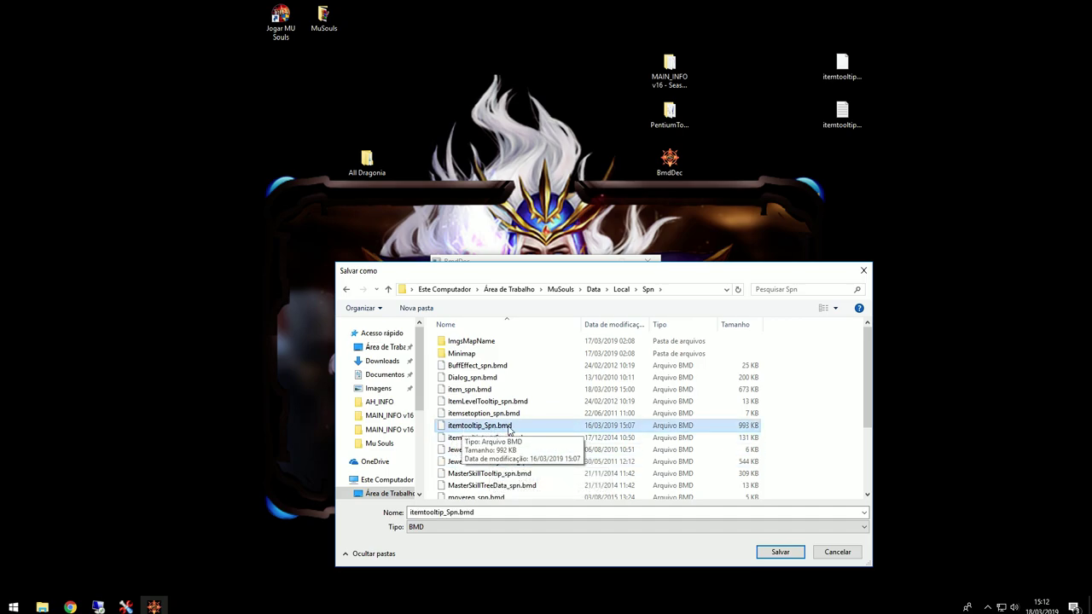
pyautogui.click(780, 552)
pyautogui.click(622, 305)
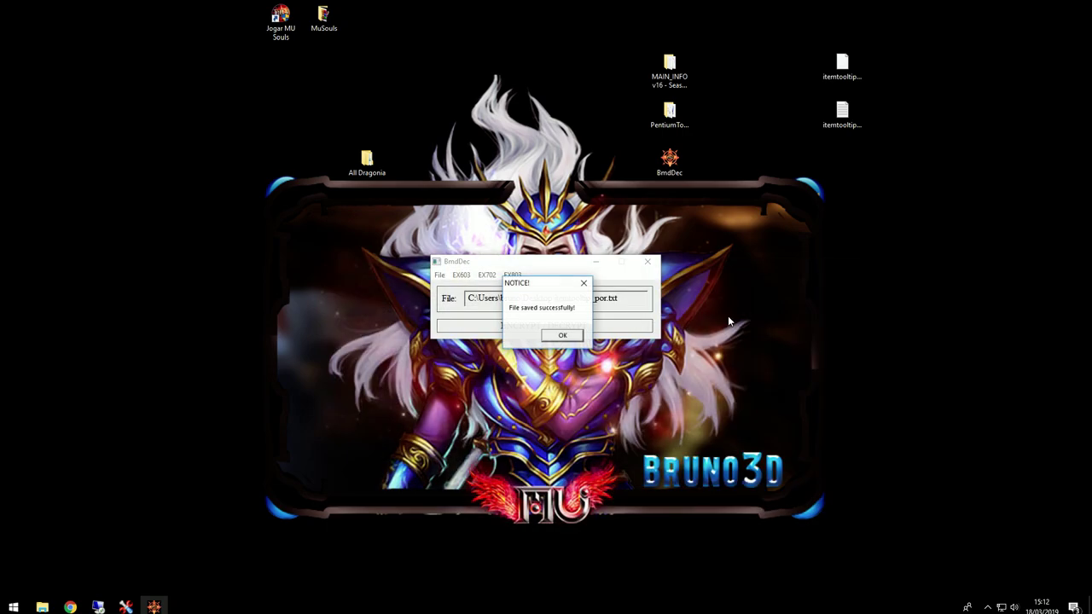
pyautogui.click(563, 336)
pyautogui.click(596, 264)
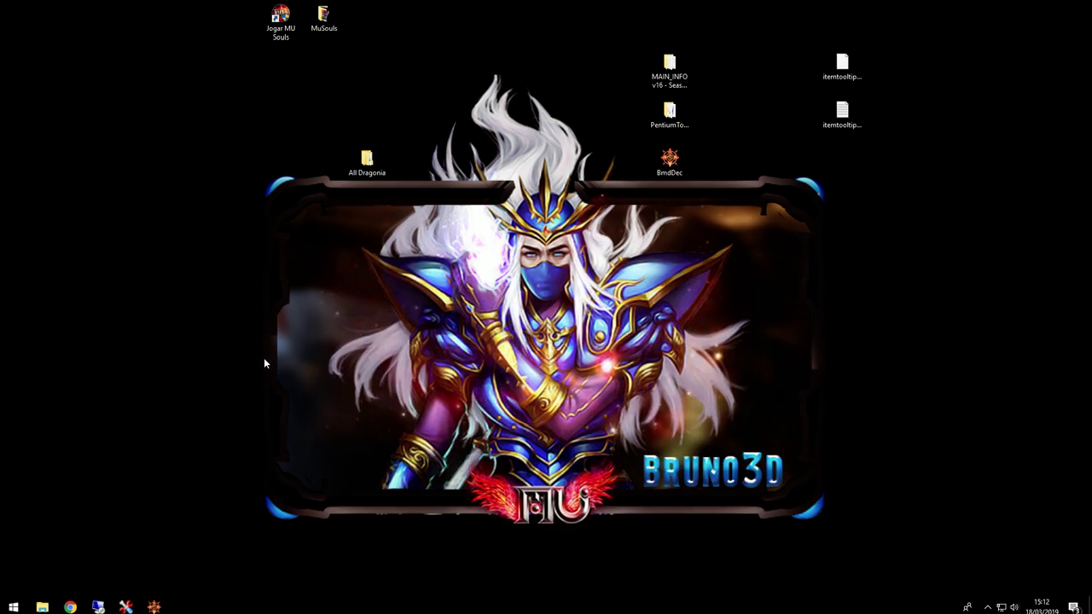
pyautogui.doubleClick(842, 111)
pyautogui.moveTo(565, 95); pyautogui.dragTo(409, 182)
pyautogui.doubleClick(409, 176)
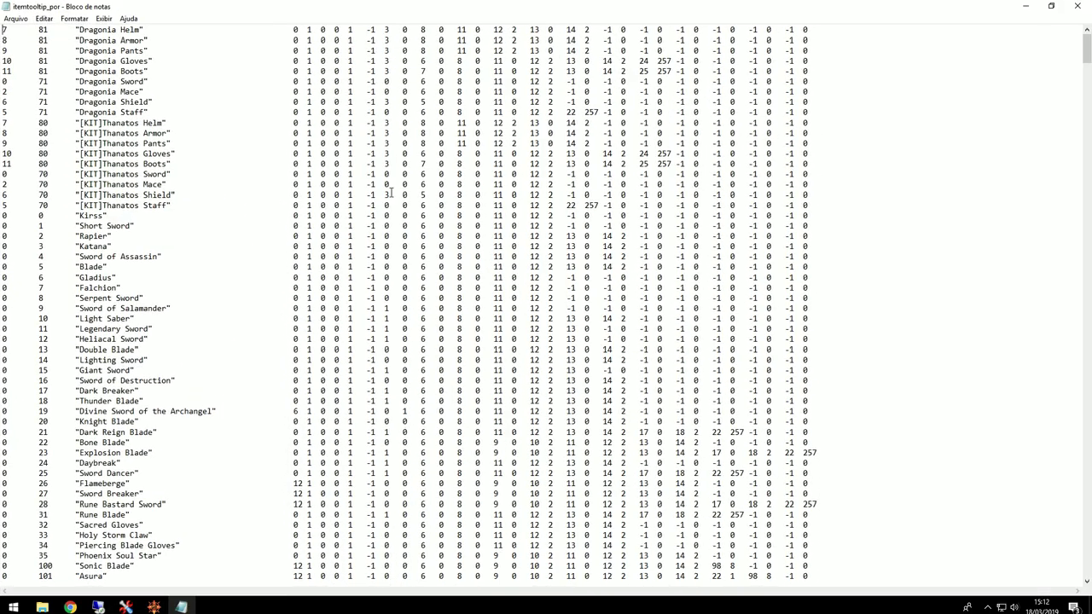
pyautogui.moveTo(811, 29); pyautogui.dragTo(723, 40)
pyautogui.click(64, 62)
pyautogui.moveTo(1009, 39); pyautogui.dragTo(580, 43)
pyautogui.moveTo(815, 40); pyautogui.dragTo(292, 36)
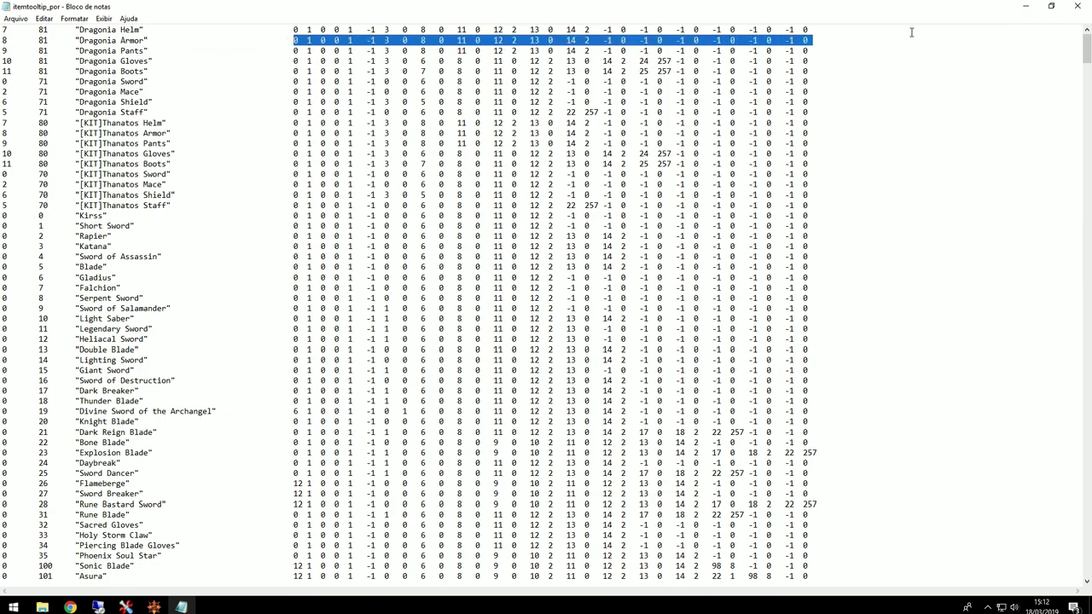
pyautogui.click(1083, 7)
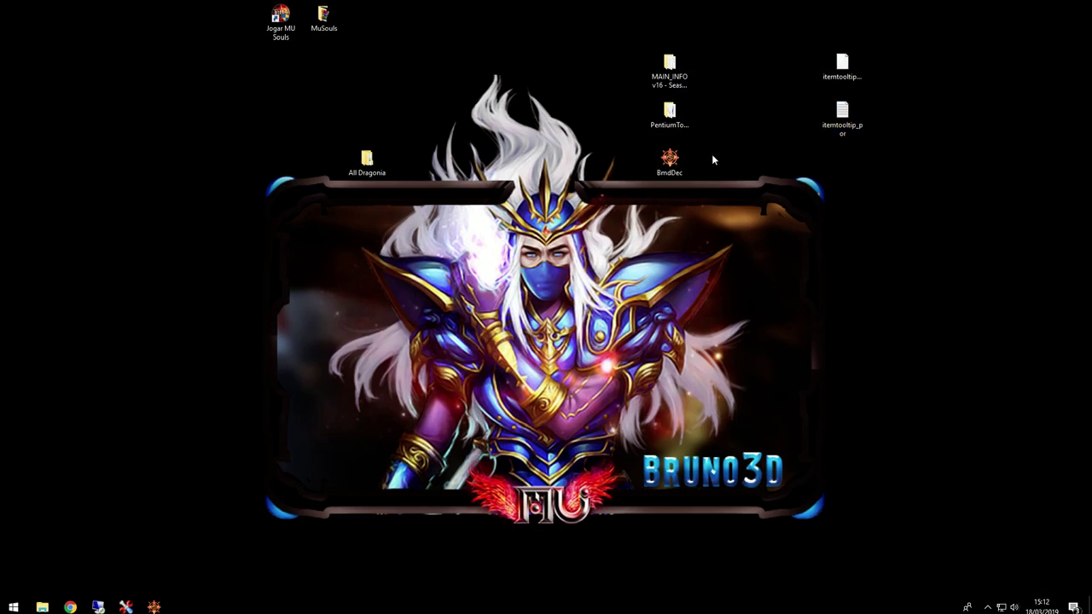
# Step: Launch the MuSouls client, choose the Mu Souls-2 sub-server, and log in after re-entering the password
pyautogui.click(154, 606)
pyautogui.doubleClick(323, 18)
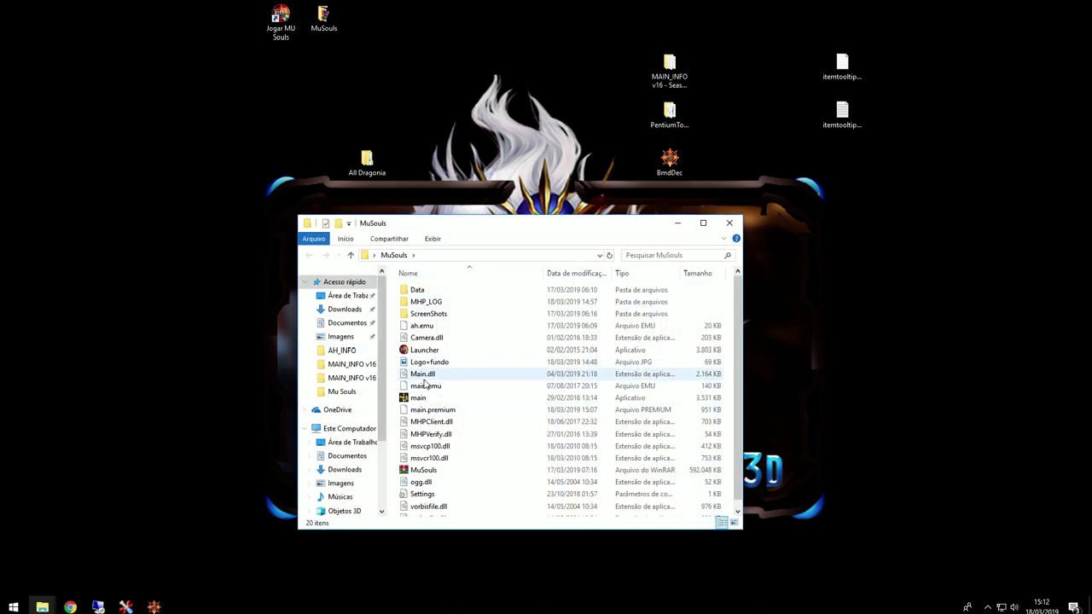
pyautogui.doubleClick(418, 398)
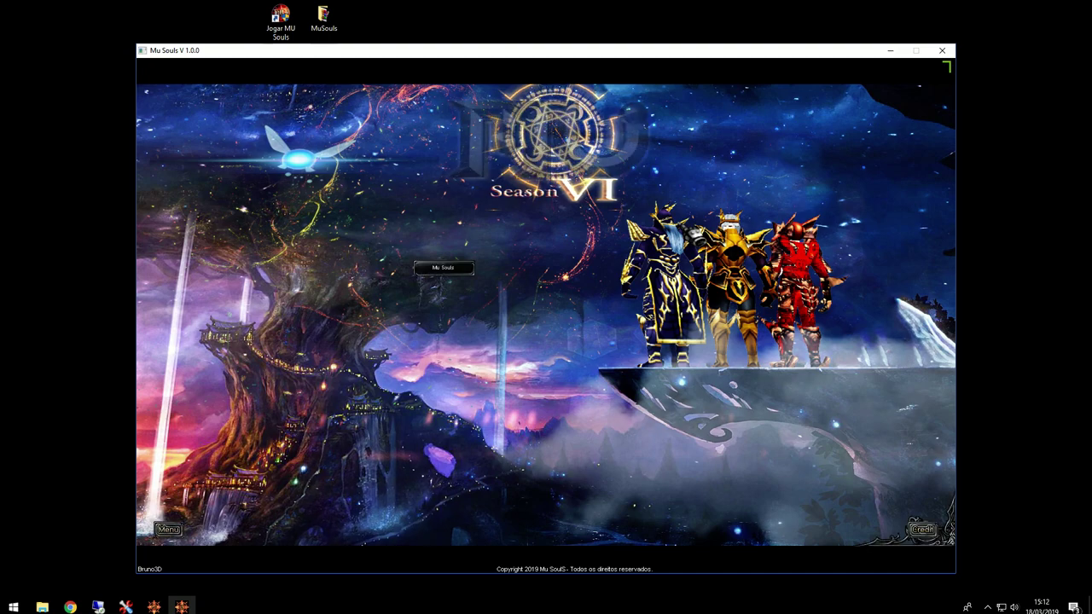
pyautogui.click(444, 268)
pyautogui.click(548, 266)
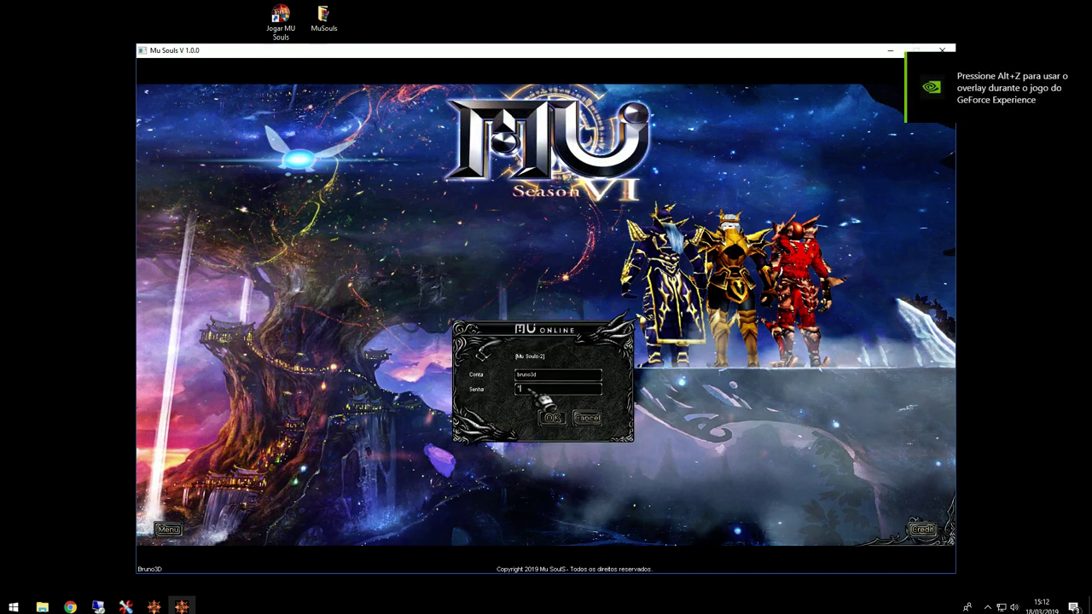
pyautogui.press('Return')
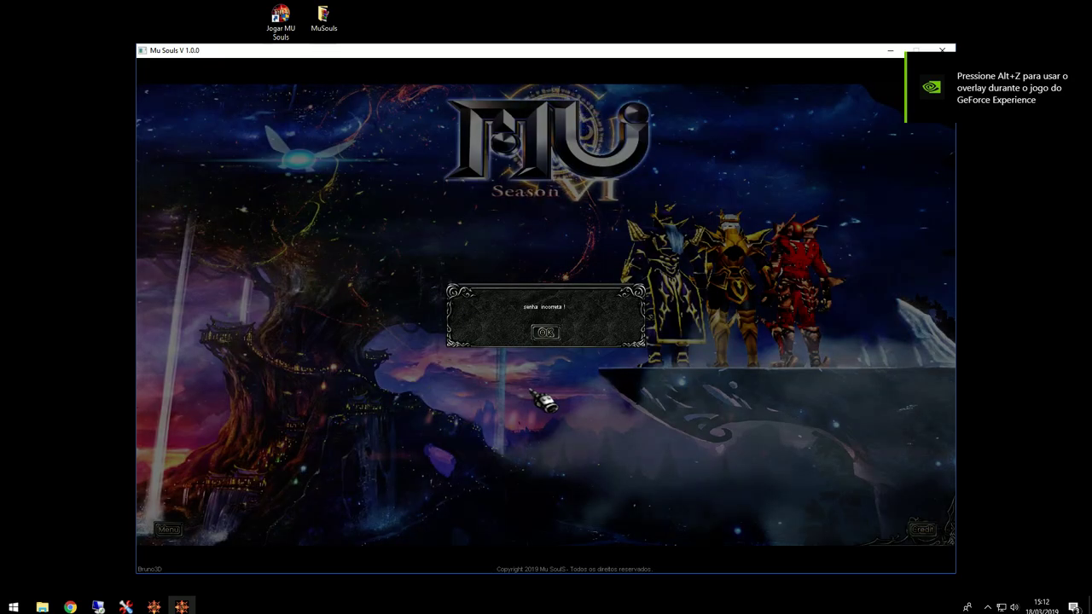
pyautogui.press('Return')
pyautogui.click(525, 388)
pyautogui.write('****')
pyautogui.press('Return')
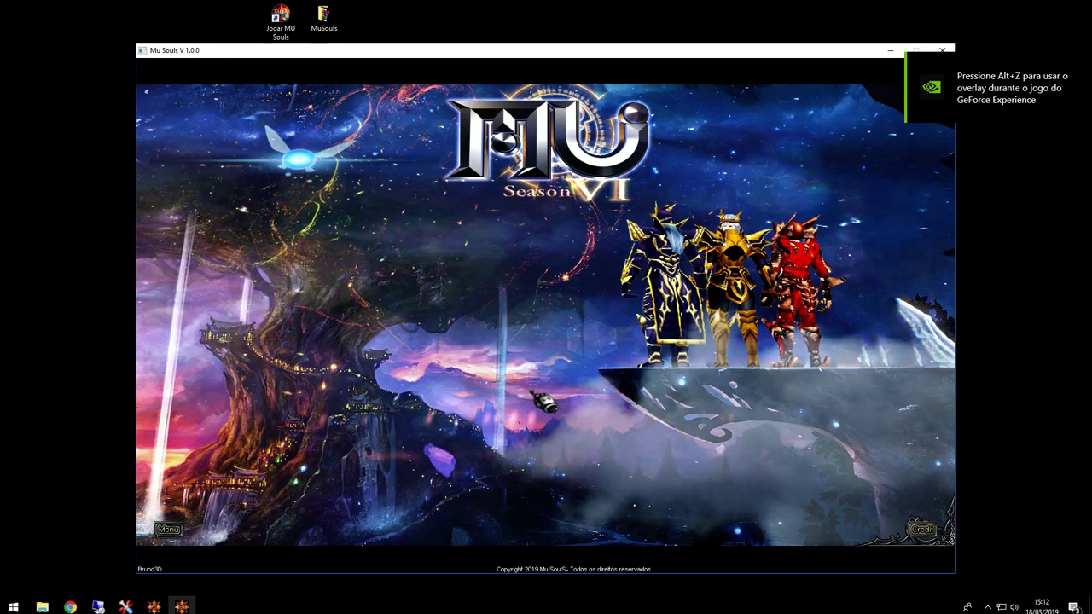
pyautogui.press('Return')
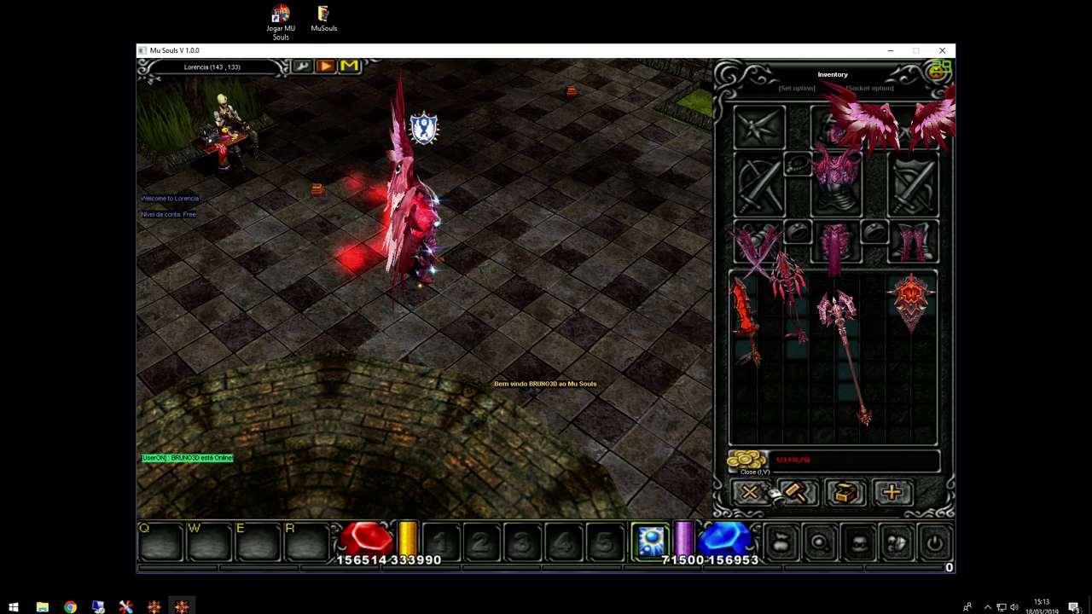
# Step: Close the inventory and walk the character around Lorencia to show off the pink wings
pyautogui.press('v')
pyautogui.click(543, 292)
pyautogui.click(554, 322)
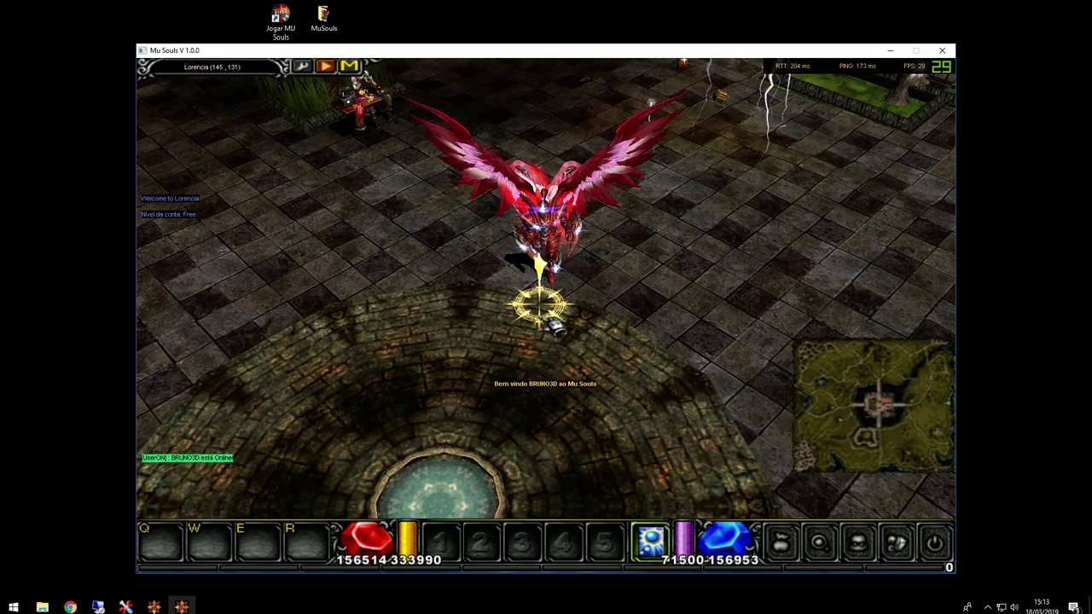
pyautogui.click(552, 324)
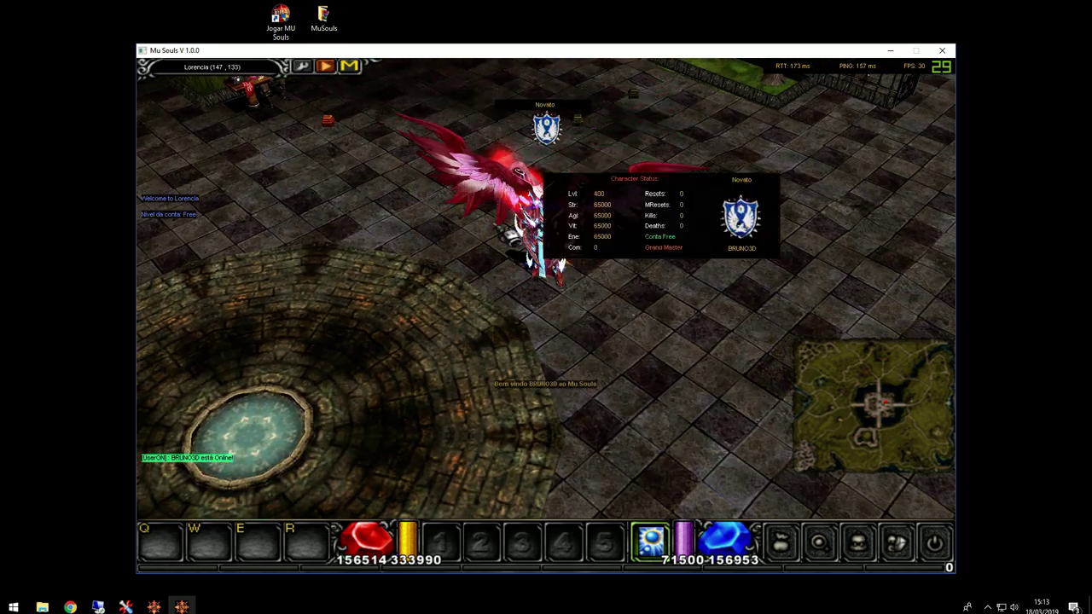
pyautogui.click(541, 305)
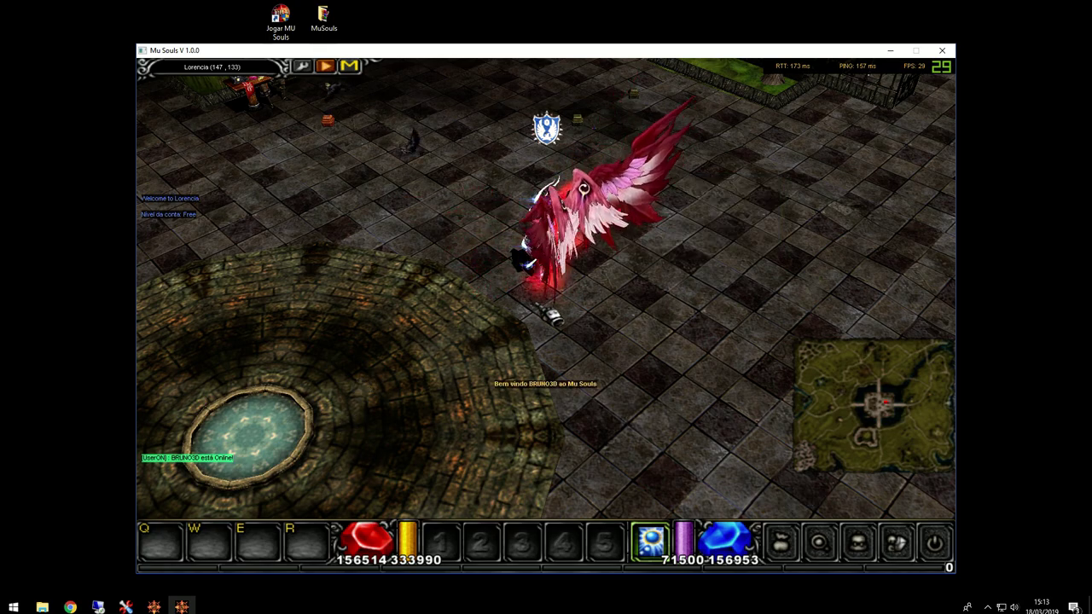
pyautogui.click(554, 320)
pyautogui.click(554, 320)
# Step: Close the game, then compute 6144 + 202 = 6346 in Calculator and move it aside
pyautogui.click(942, 50)
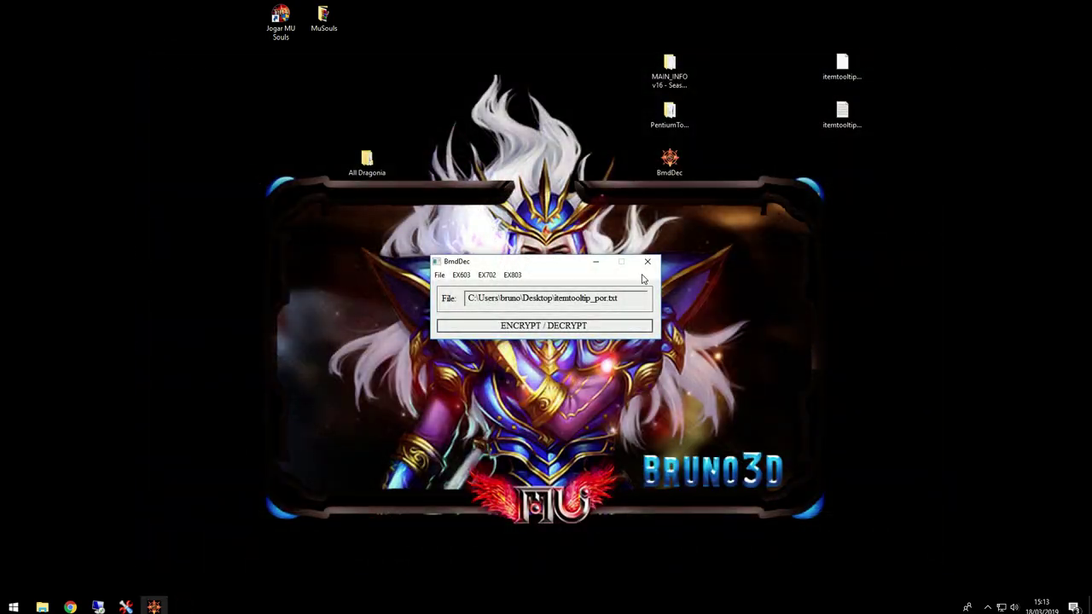
pyautogui.press('super')
pyautogui.write('cal')
pyautogui.press('Return')
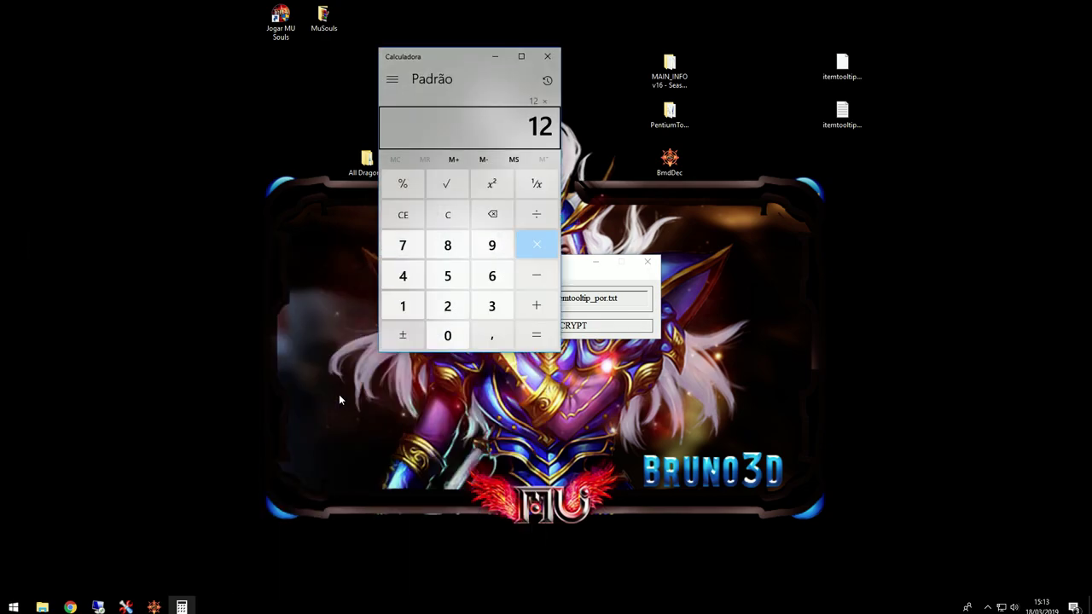
pyautogui.write('+202')
pyautogui.press('Return')
pyautogui.moveTo(444, 56); pyautogui.dragTo(123, 145)
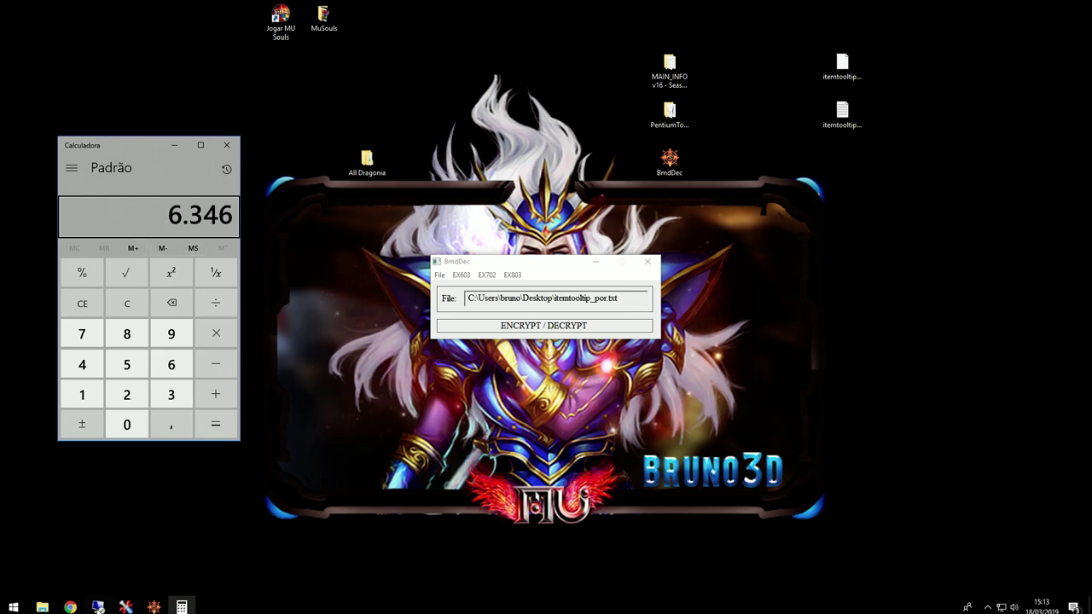
# Step: Bring the MAIN_INFO v16 - Season 6 folder forward and check CustomEffectDynamic without changing it
pyautogui.moveTo(42, 606)
pyautogui.click(134, 559)
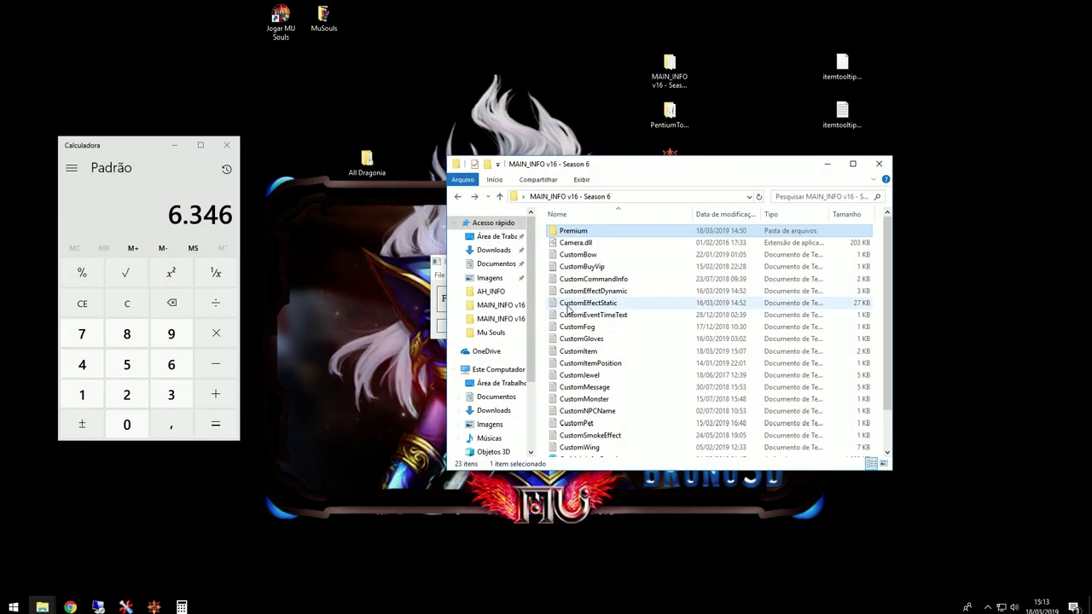
pyautogui.doubleClick(602, 295)
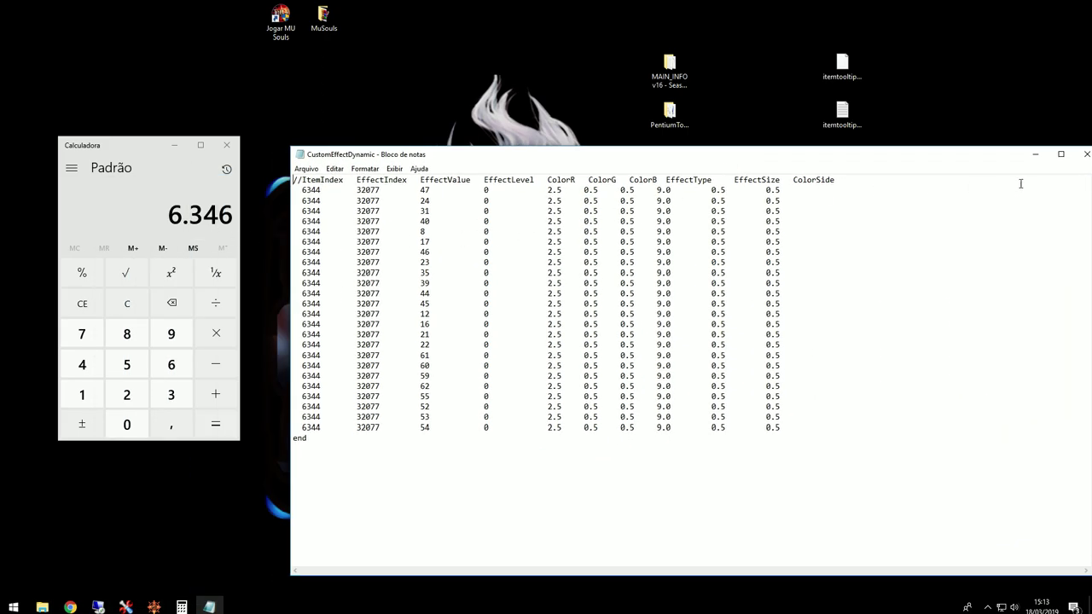
pyautogui.click(1084, 153)
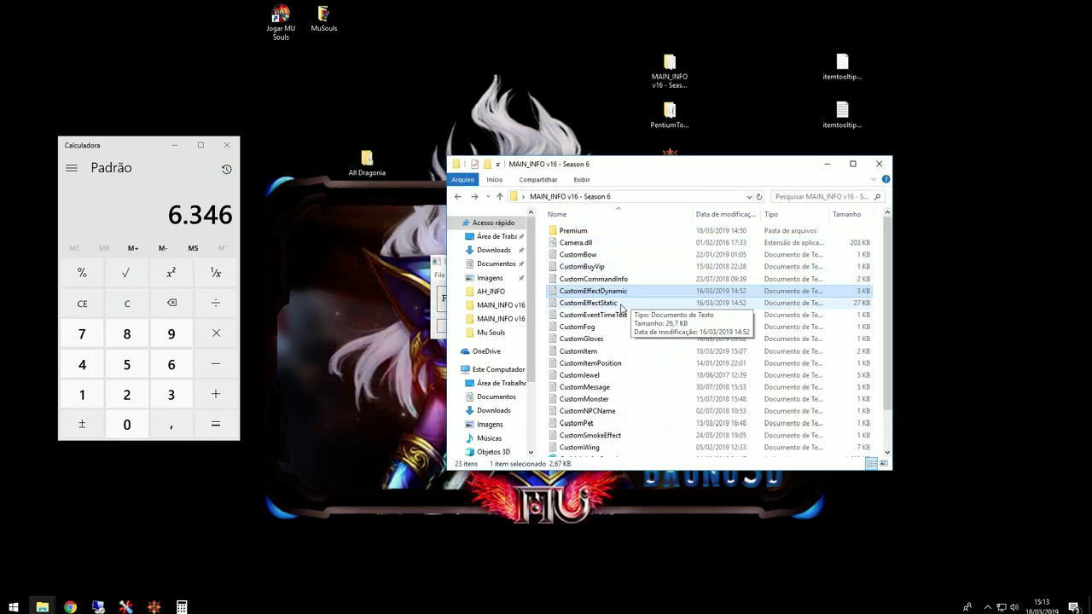
# Step: Open CustomEffectStatic, find the 6346 rows and delete that block
pyautogui.doubleClick(619, 304)
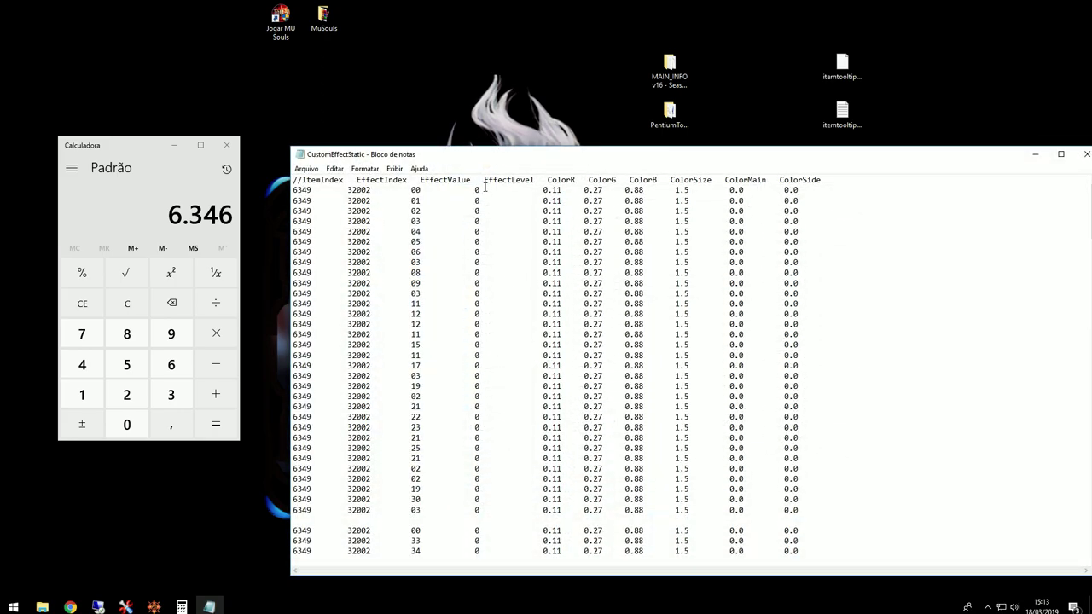
pyautogui.moveTo(436, 161); pyautogui.dragTo(418, 136)
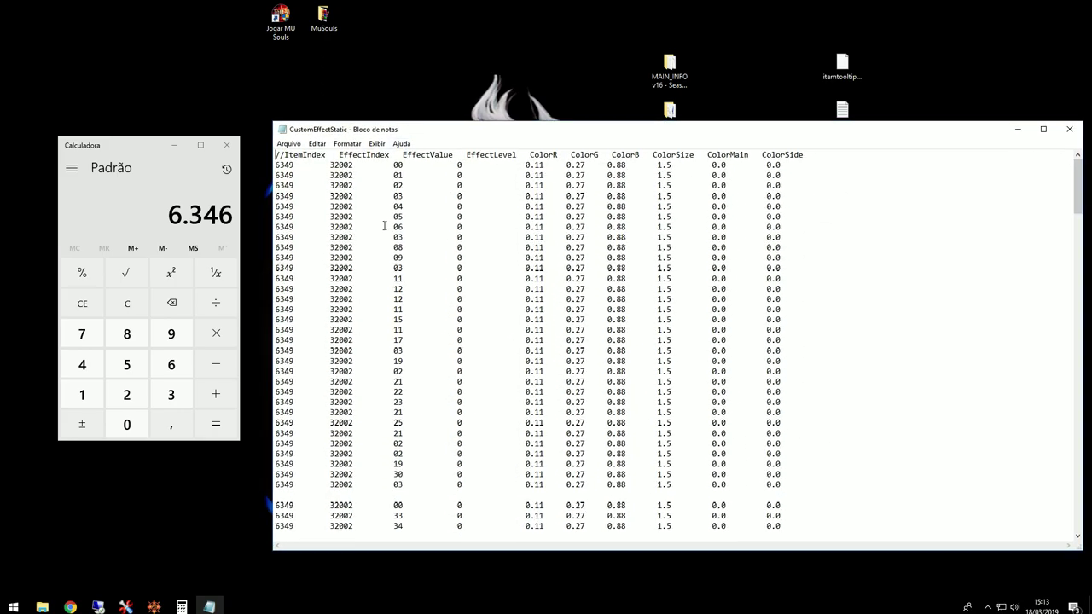
pyautogui.hotkey('ctrl', 'f')
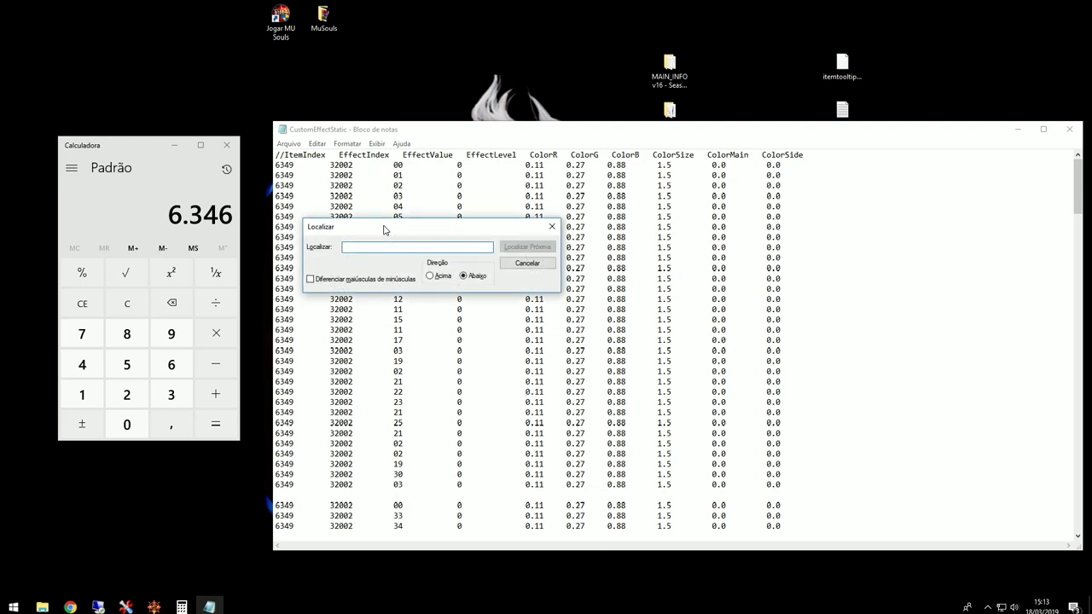
pyautogui.write('6346')
pyautogui.press('Return')
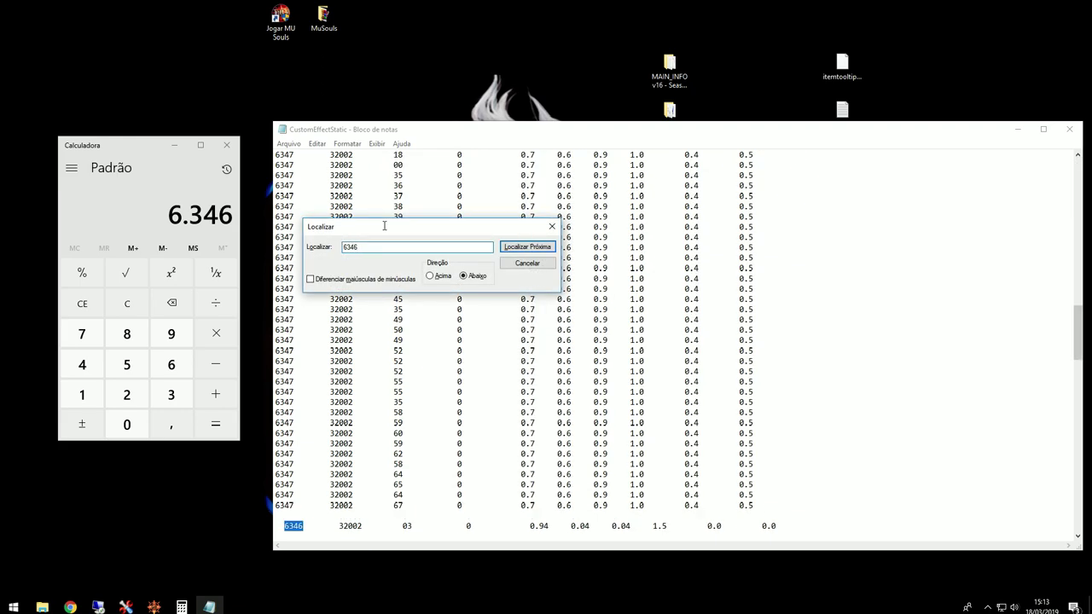
pyautogui.press('Escape')
pyautogui.scroll(-15, 414, 429)
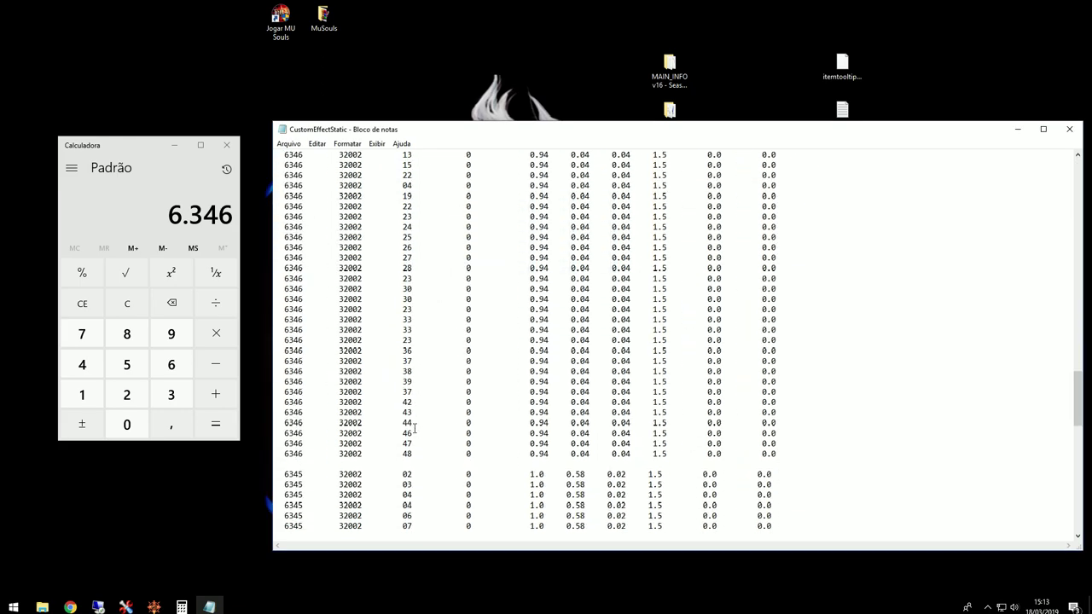
pyautogui.moveTo(784, 365); pyautogui.dragTo(263, 187)
pyautogui.press('Delete')
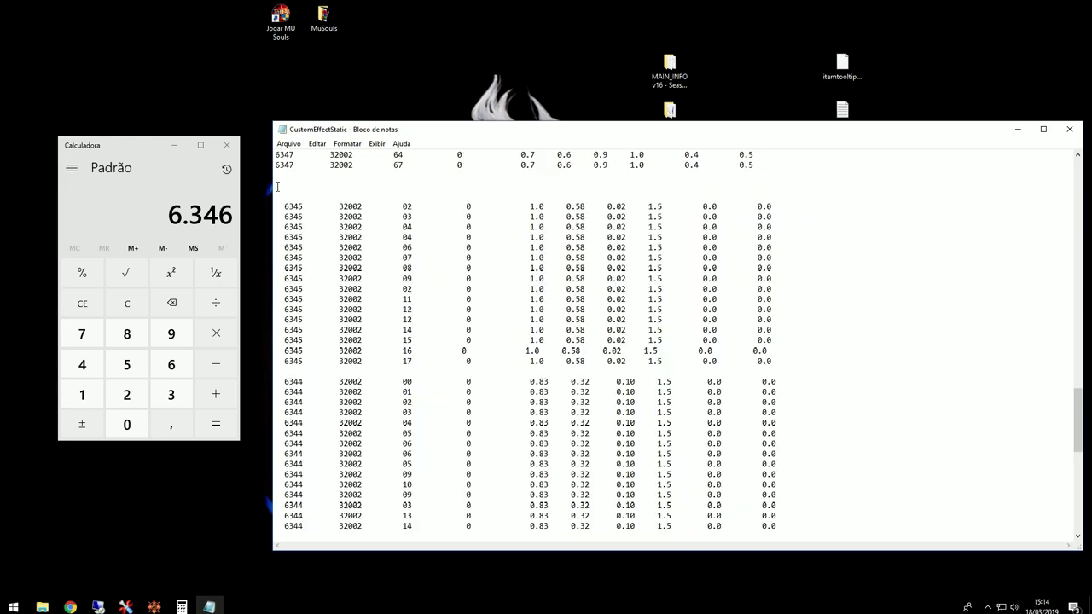
# Step: Confirm no 6346 rows remain, then save and close CustomEffectStatic
pyautogui.press('F3')
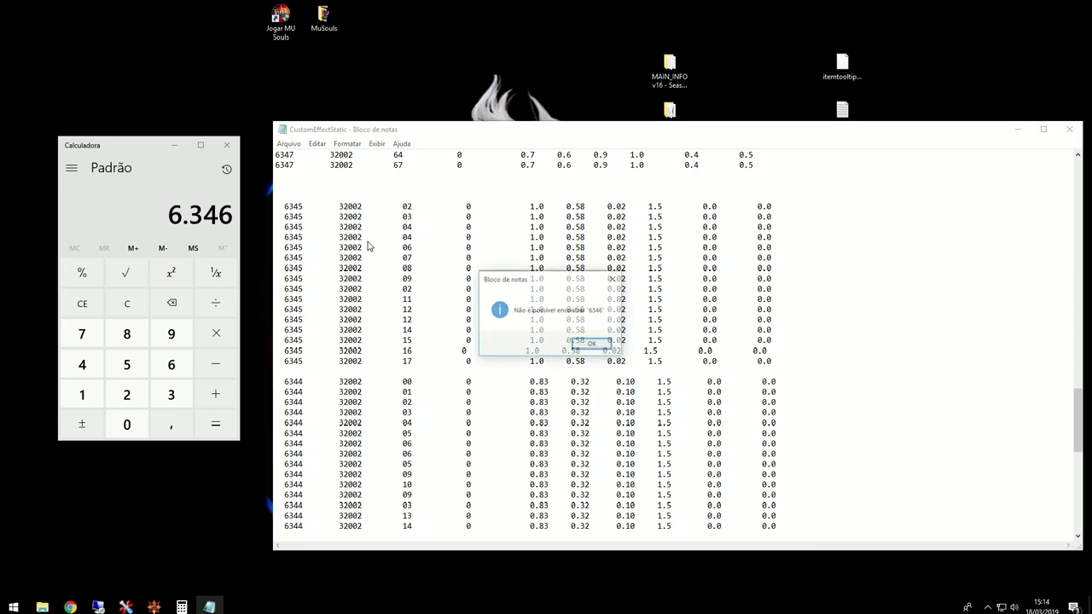
pyautogui.click(592, 345)
pyautogui.moveTo(756, 140); pyautogui.dragTo(610, 130)
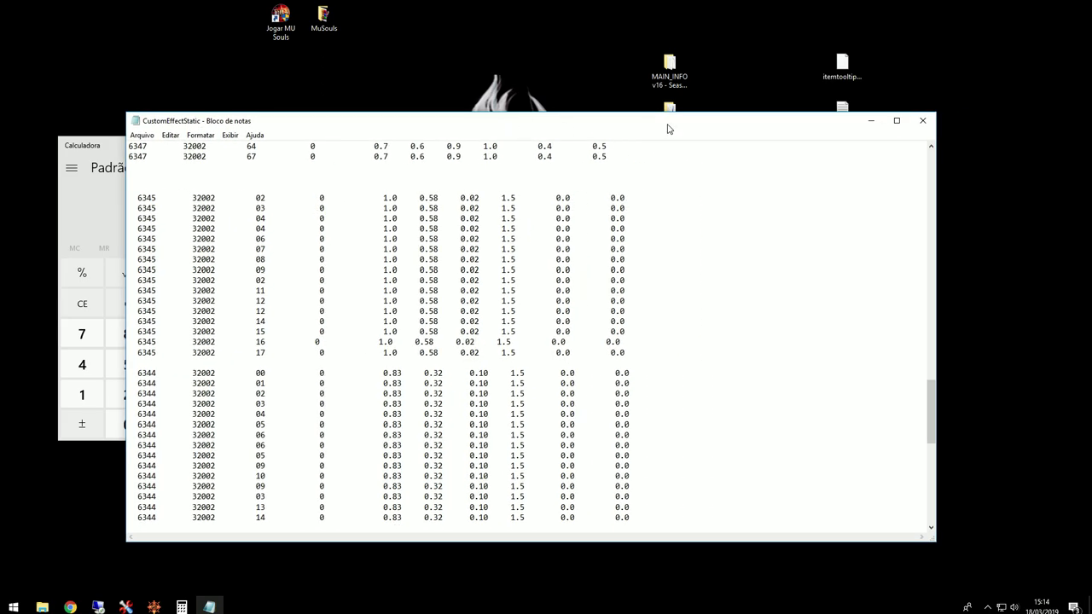
pyautogui.click(921, 122)
pyautogui.click(503, 316)
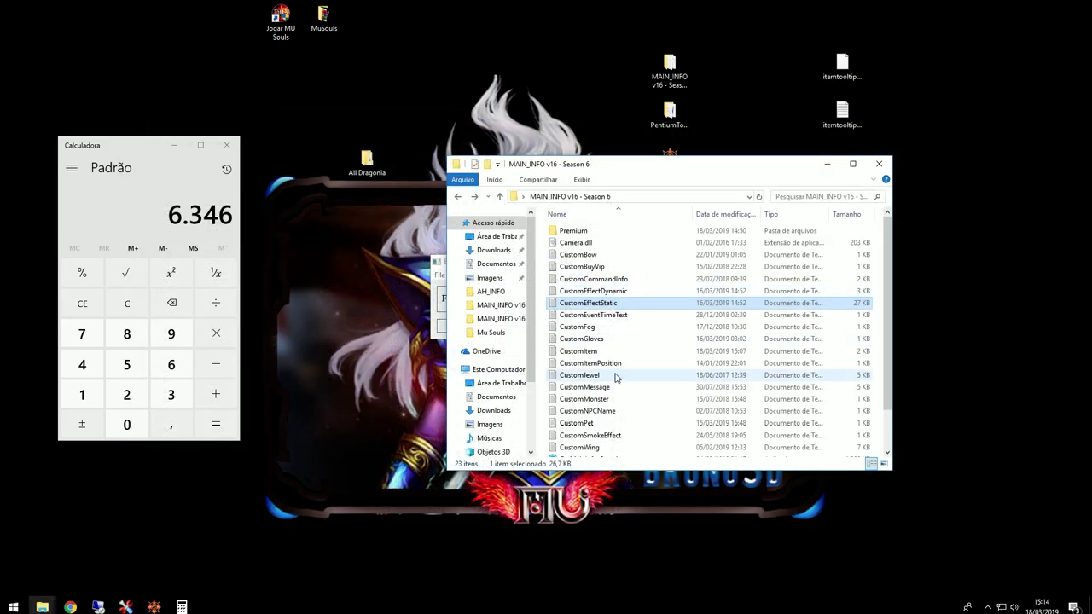
# Step: Copy main.premium from Premium into the MuSouls folder, replace the old file, and run main
pyautogui.scroll(2, 589, 308)
pyautogui.doubleClick(567, 230)
pyautogui.click(571, 267)
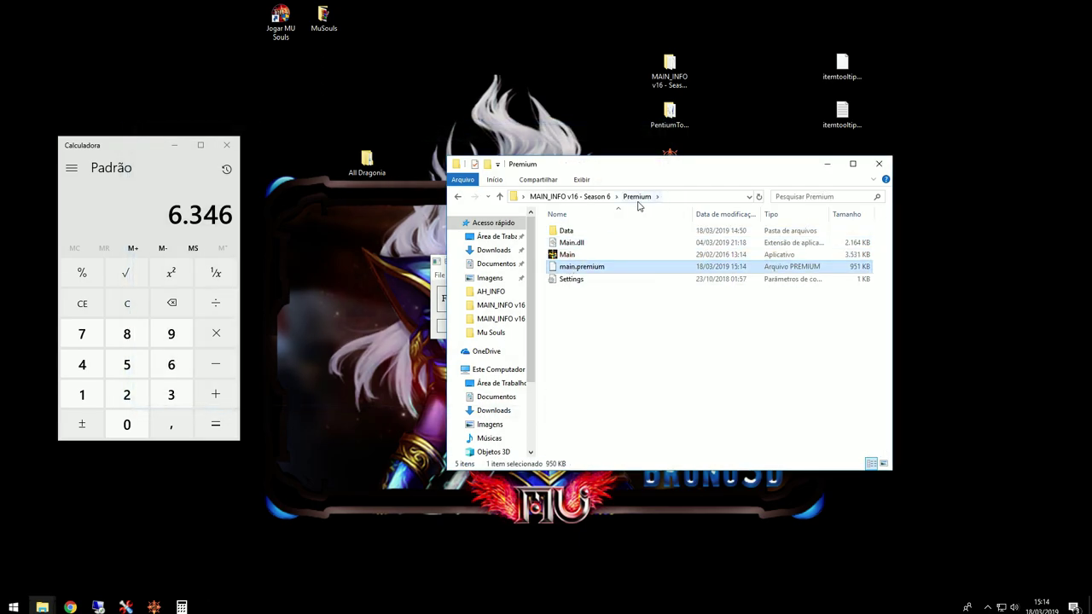
pyautogui.moveTo(43, 601)
pyautogui.click(50, 554)
pyautogui.click(378, 239)
pyautogui.hotkey('ctrl', 'v')
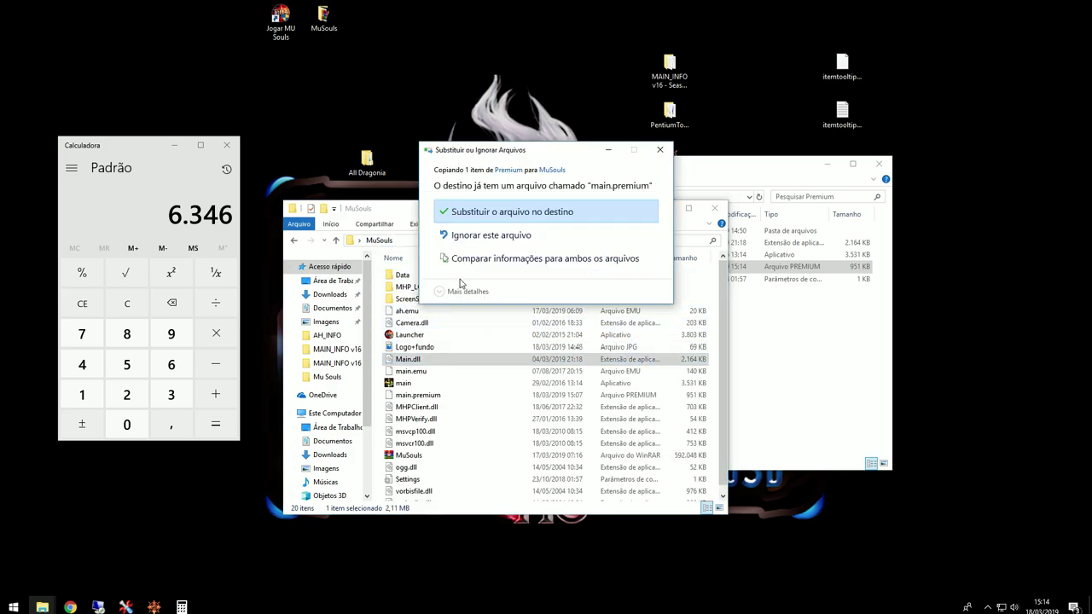
pyautogui.click(461, 214)
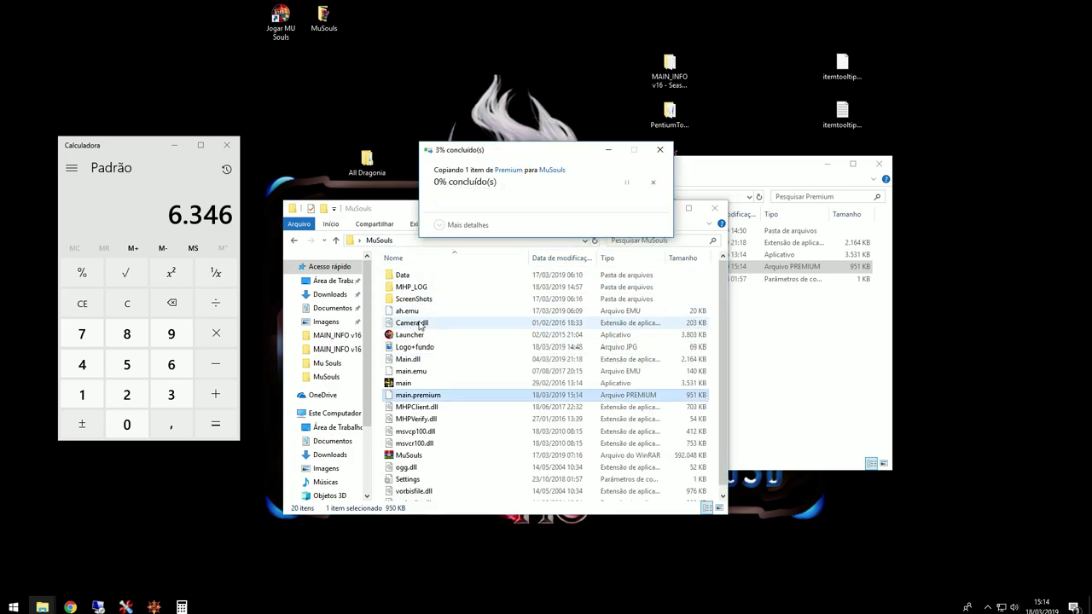
pyautogui.click(405, 383)
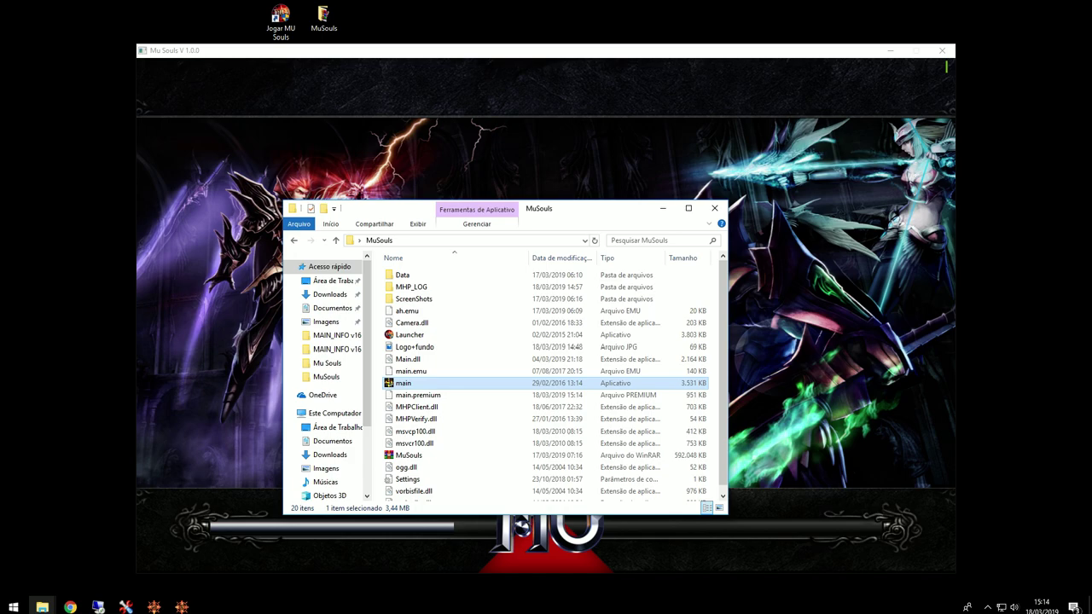
# Step: Log in, enter the world with the character, and walk around Lorencia
pyautogui.click(663, 209)
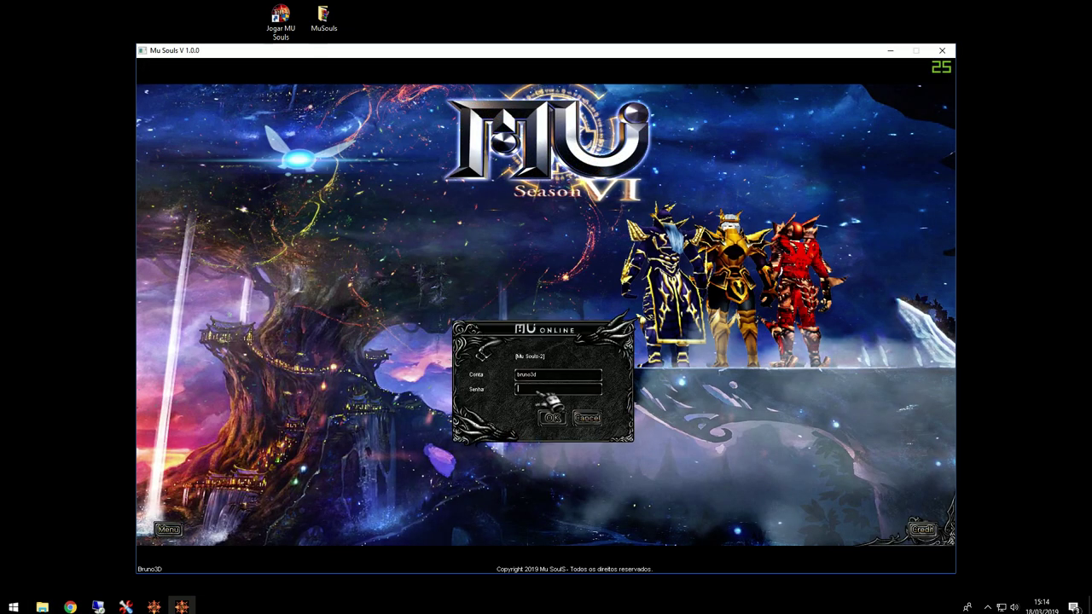
pyautogui.click(552, 417)
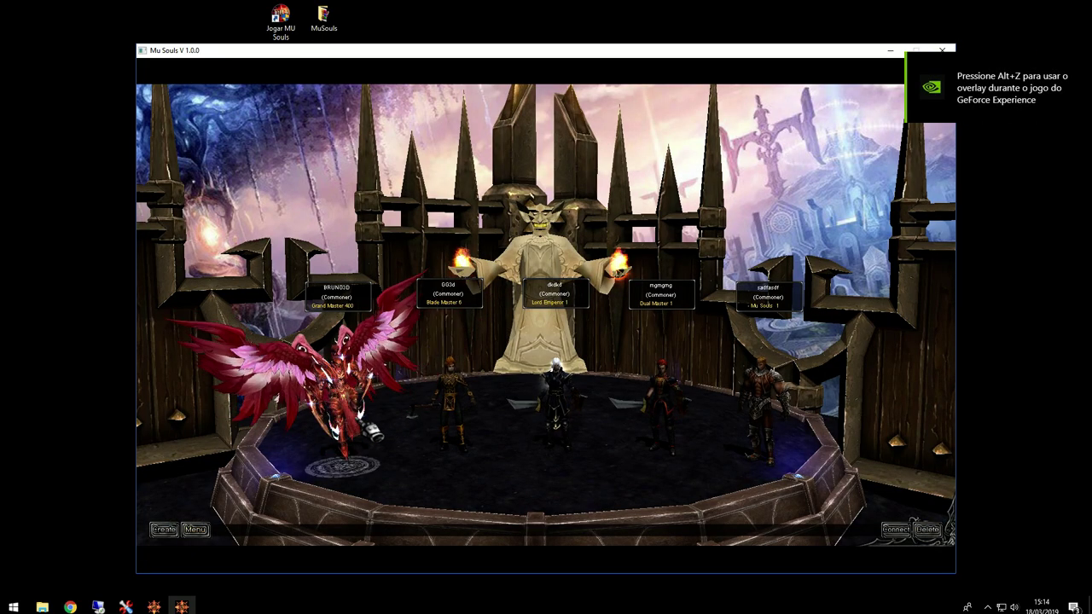
pyautogui.doubleClick(550, 403)
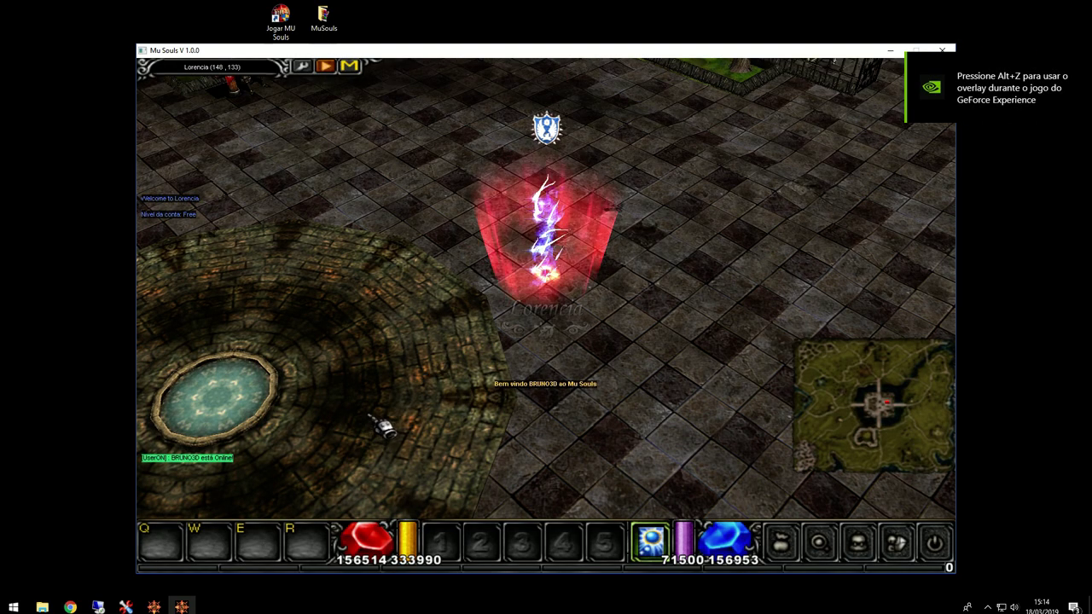
pyautogui.click(568, 366)
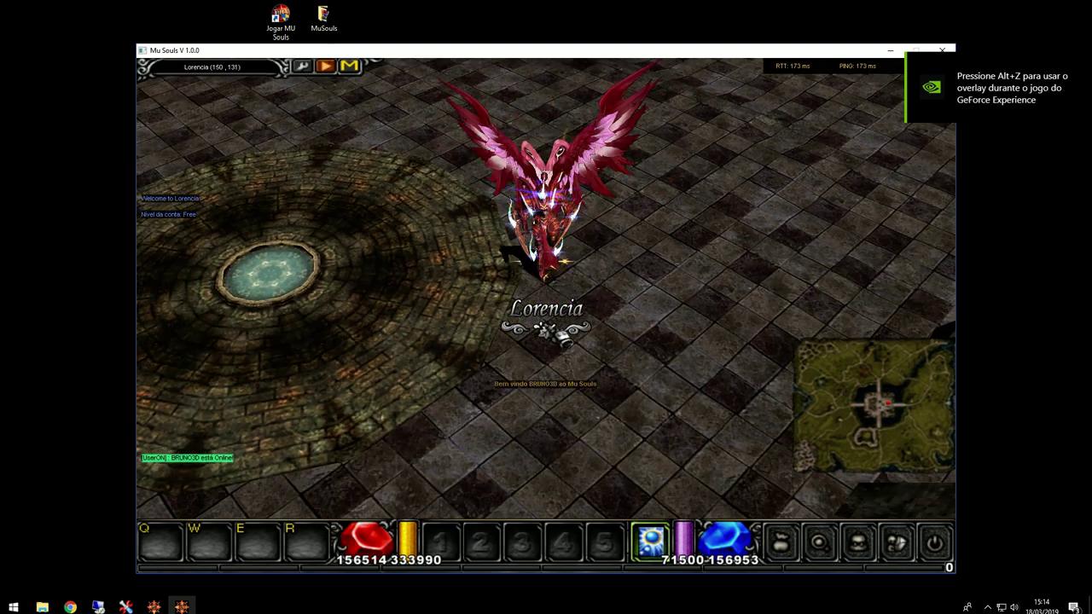
pyautogui.click(550, 194)
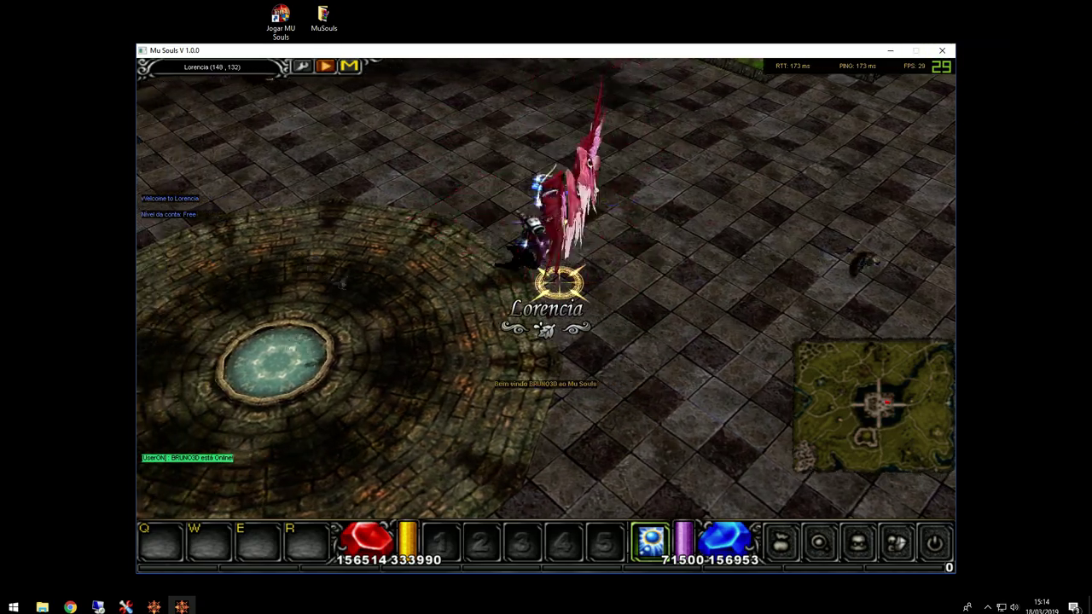
pyautogui.click(550, 167)
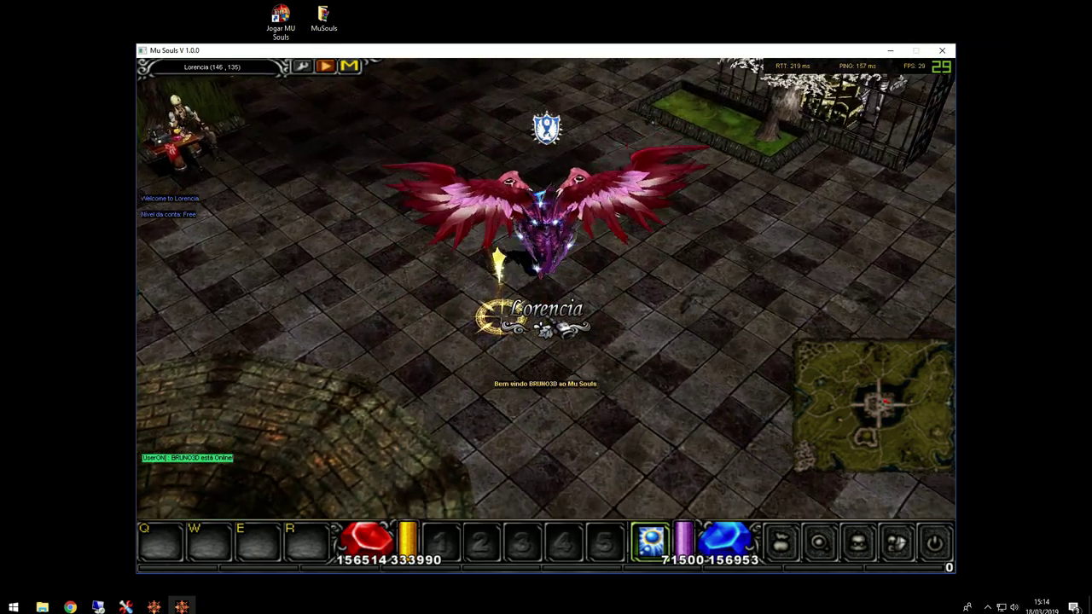
pyautogui.click(499, 264)
# Step: Spawn an item with /make, place it in the inventory, take a screenshot, and quit the game
pyautogui.press('v')
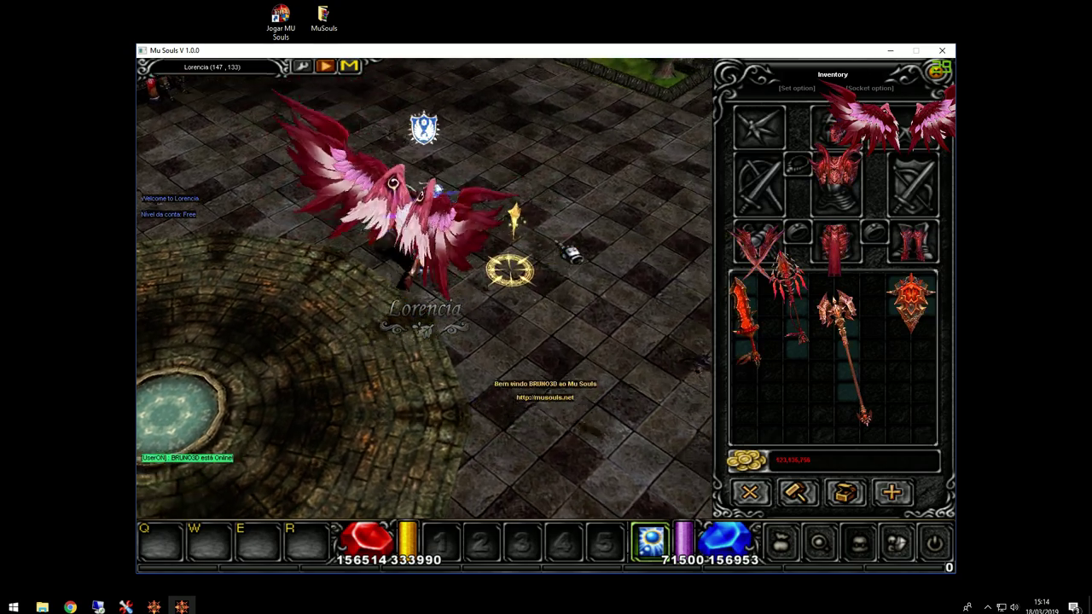
pyautogui.press('Return')
pyautogui.write('/make 8 81')
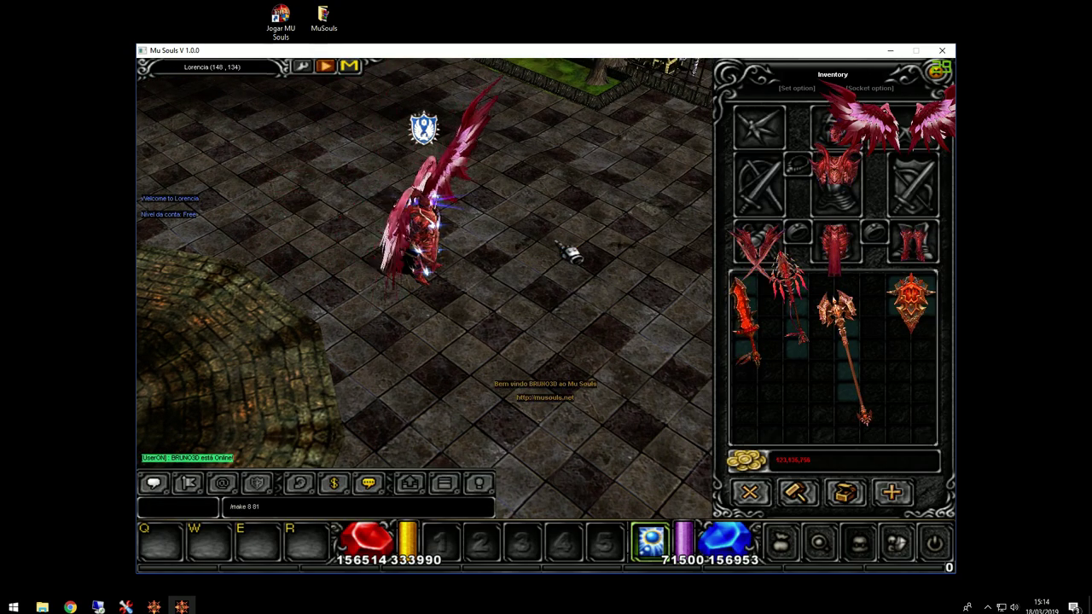
pyautogui.press('Return')
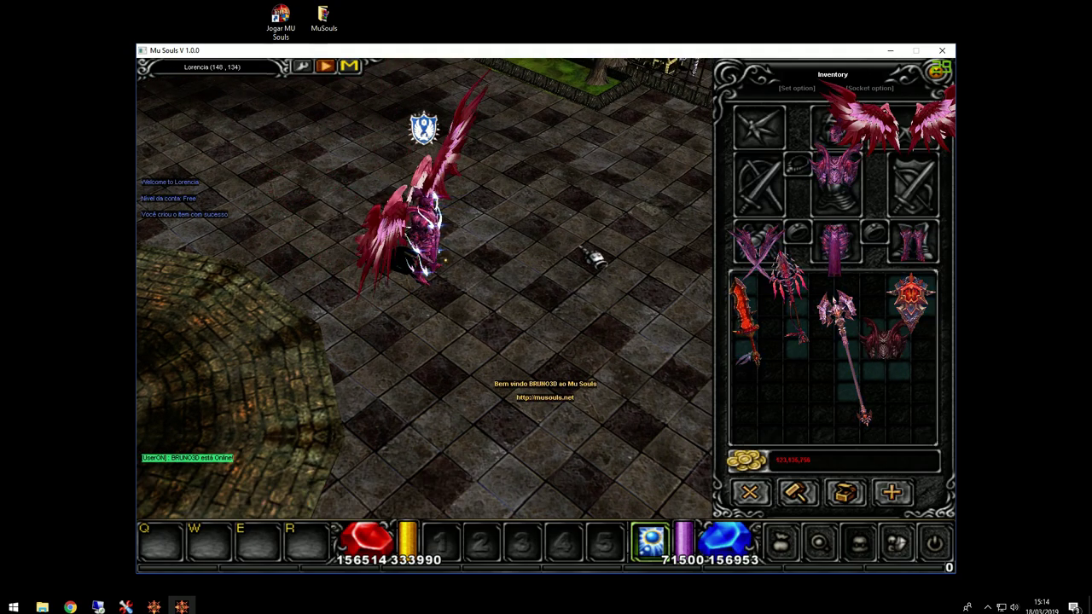
pyautogui.click(923, 348)
pyautogui.click(783, 431)
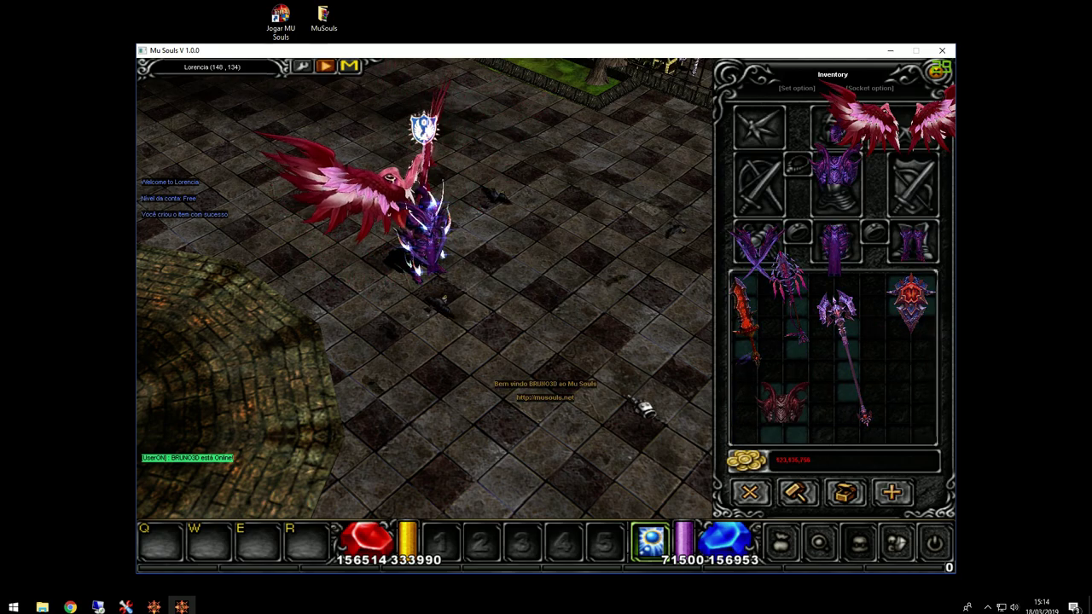
pyautogui.press('Print')
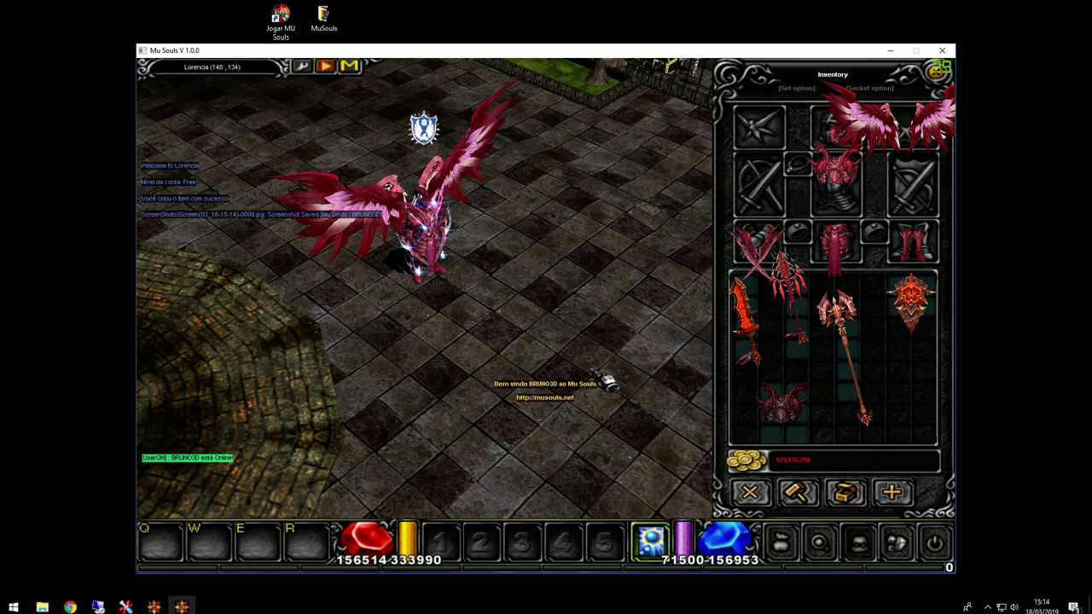
pyautogui.hotkey('alt', 'F4')
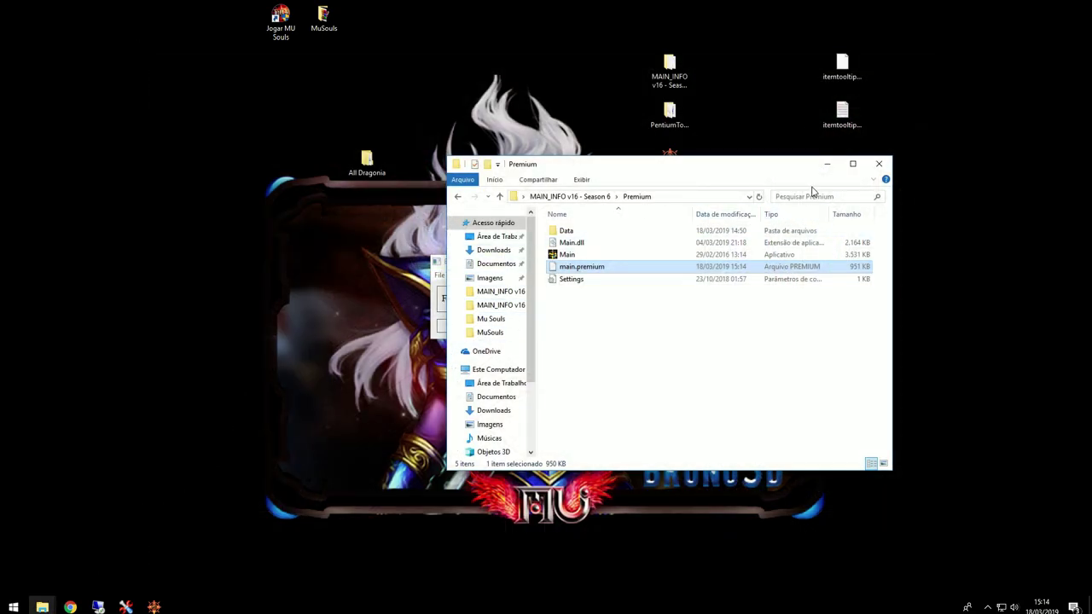
# Step: Open the MuSouls ScreenShots folder and select the newest screenshot
pyautogui.click(827, 164)
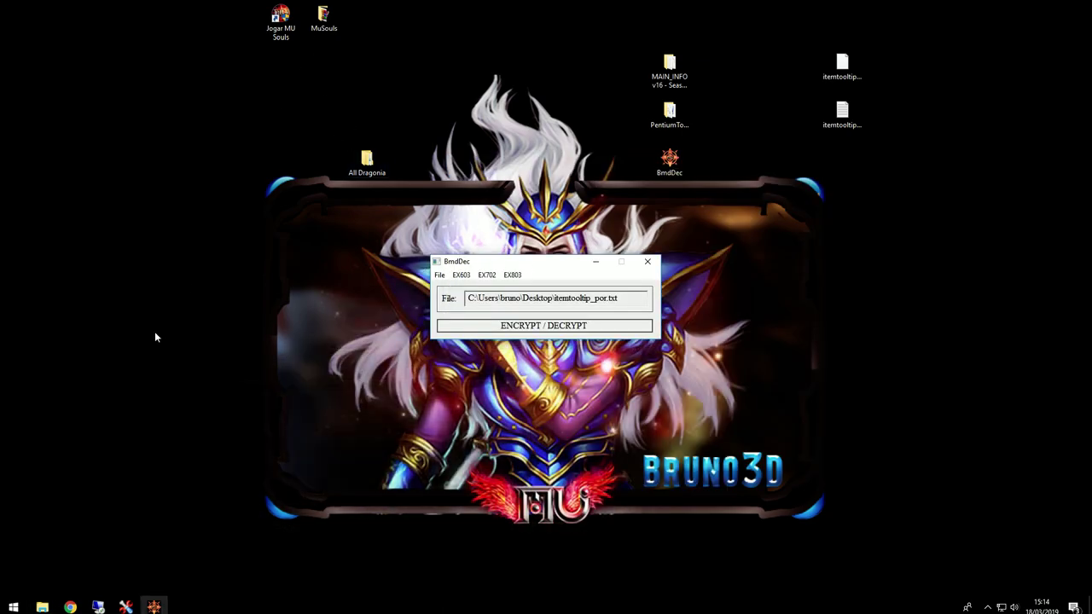
pyautogui.moveTo(42, 607)
pyautogui.click(81, 567)
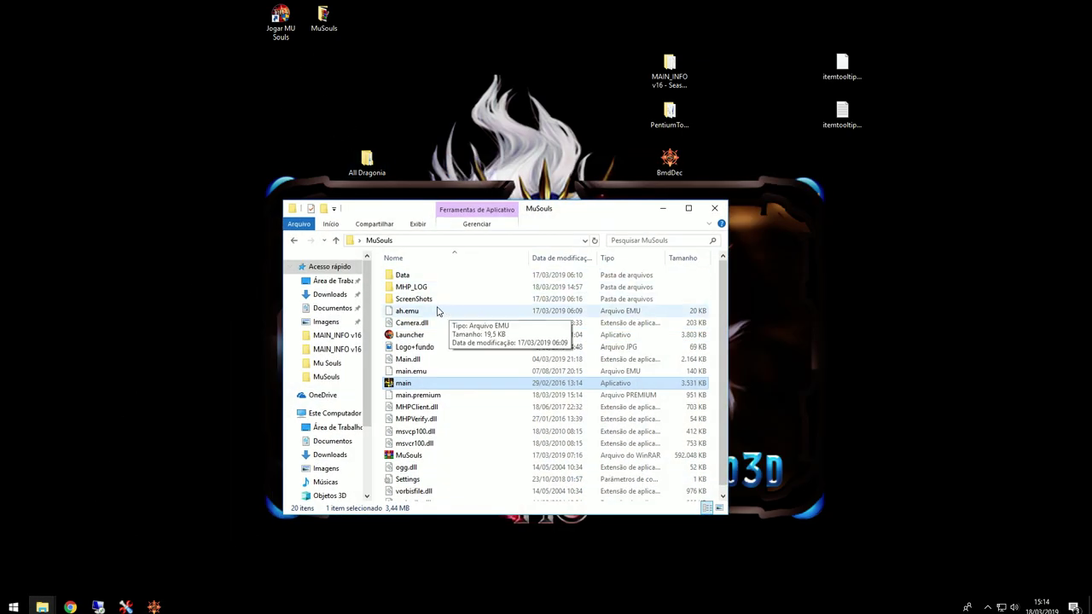
pyautogui.doubleClick(415, 298)
pyautogui.click(480, 290)
pyautogui.rightClick(468, 292)
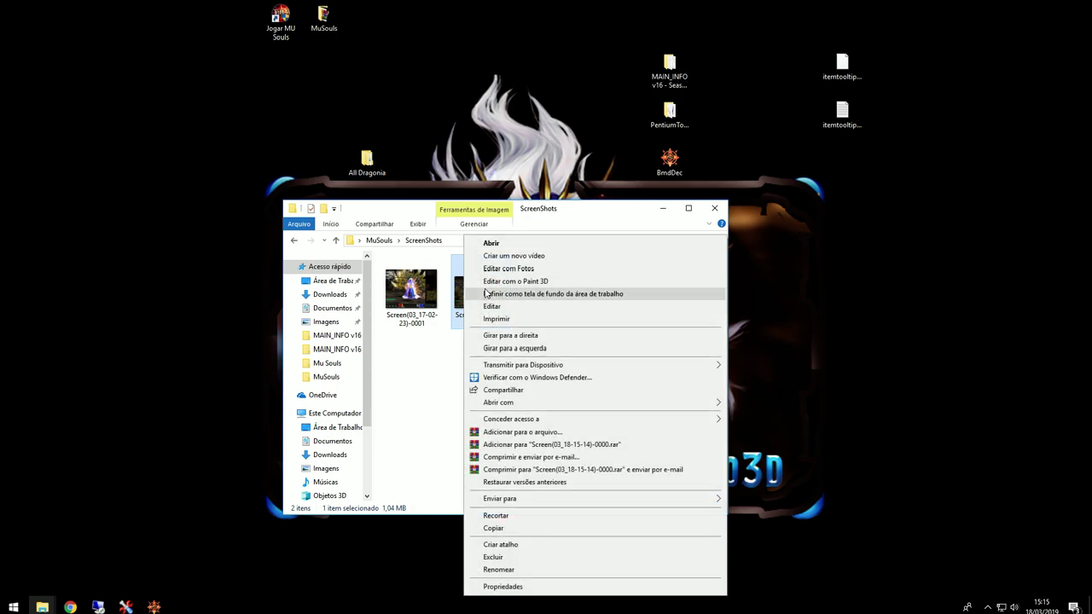
pyautogui.moveTo(519, 408)
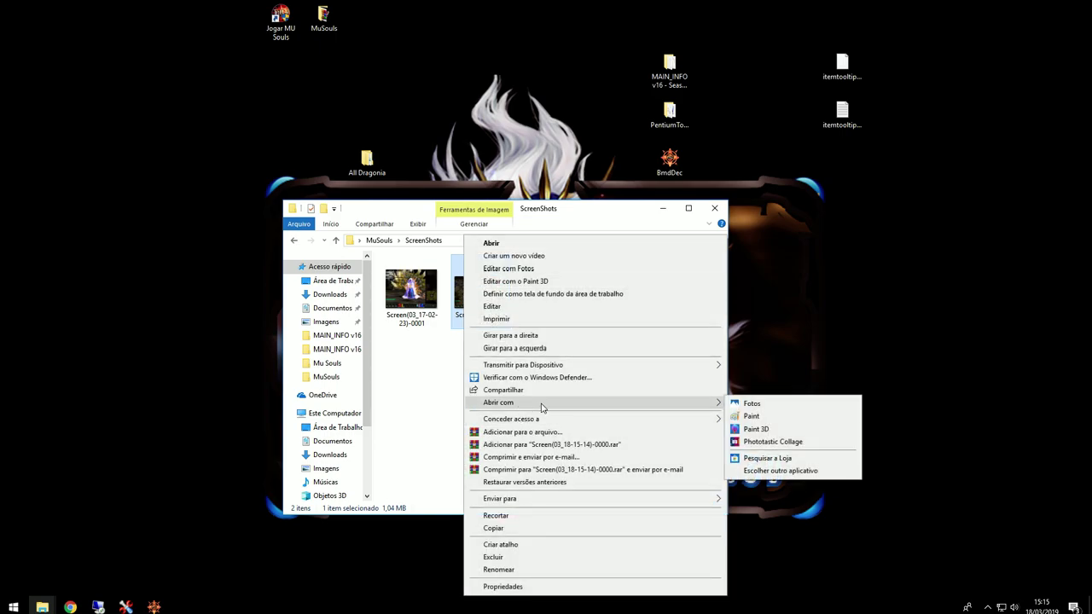
pyautogui.click(412, 397)
# Step: Launch Adobe Photoshop CS6 from Start search and keep the folder window in front
pyautogui.press('super')
pyautogui.write('ph')
pyautogui.press('Return')
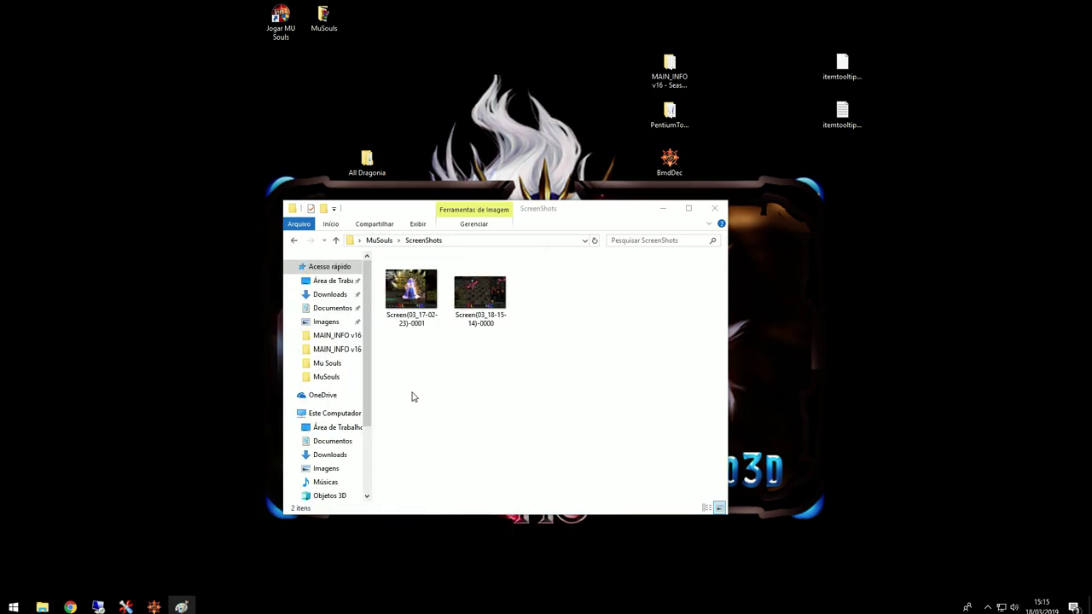
pyautogui.press('super')
pyautogui.write('photo')
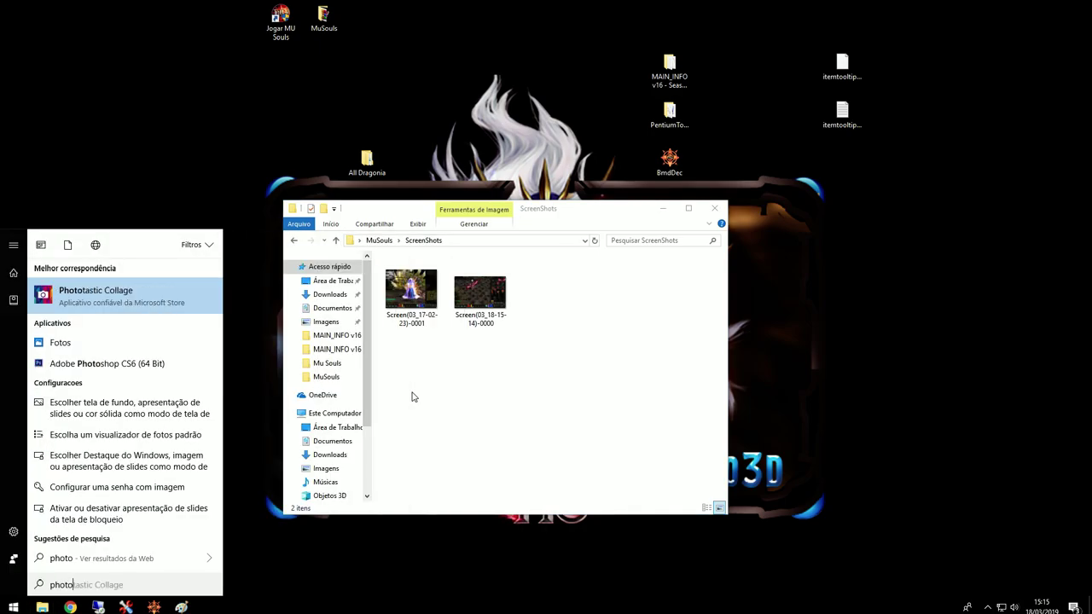
pyautogui.press('Down')
pyautogui.press('Return')
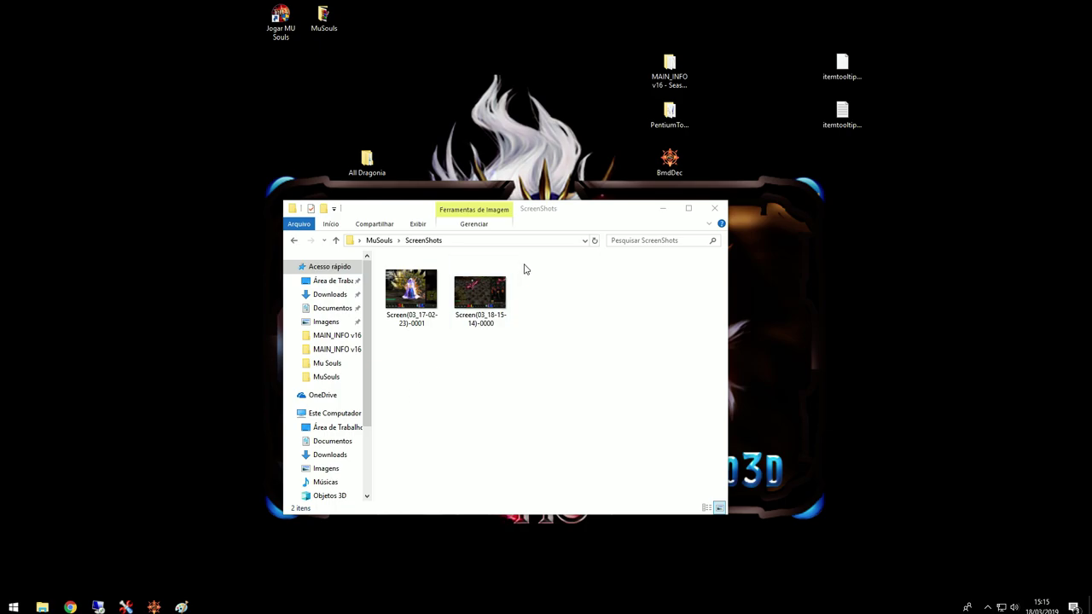
pyautogui.moveTo(375, 214); pyautogui.dragTo(252, 211)
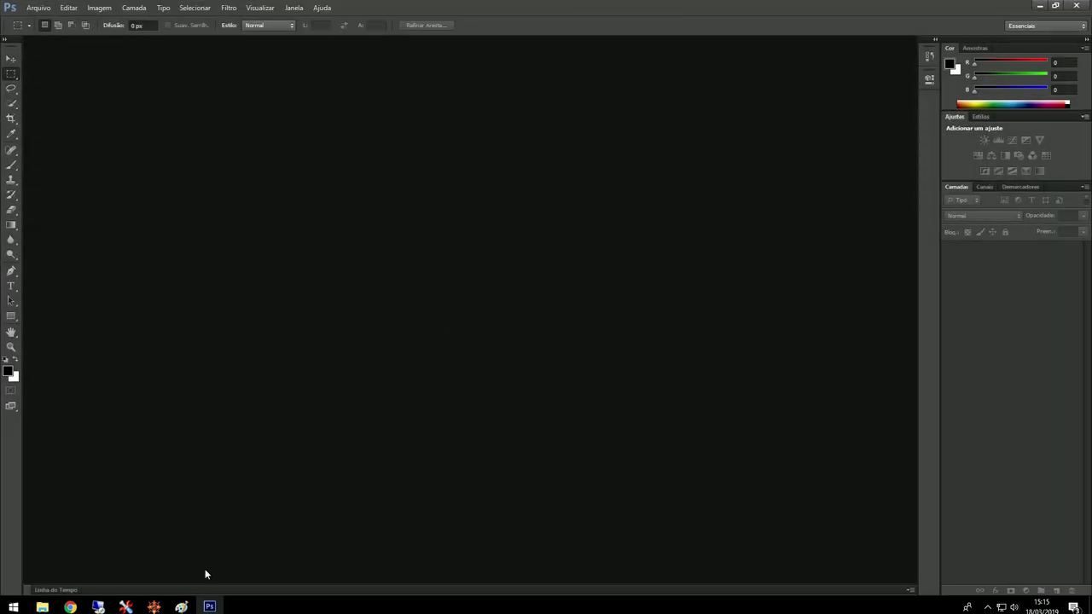
pyautogui.moveTo(41, 605)
pyautogui.click(53, 561)
pyautogui.moveTo(359, 288); pyautogui.dragTo(518, 153)
pyautogui.click(604, 280)
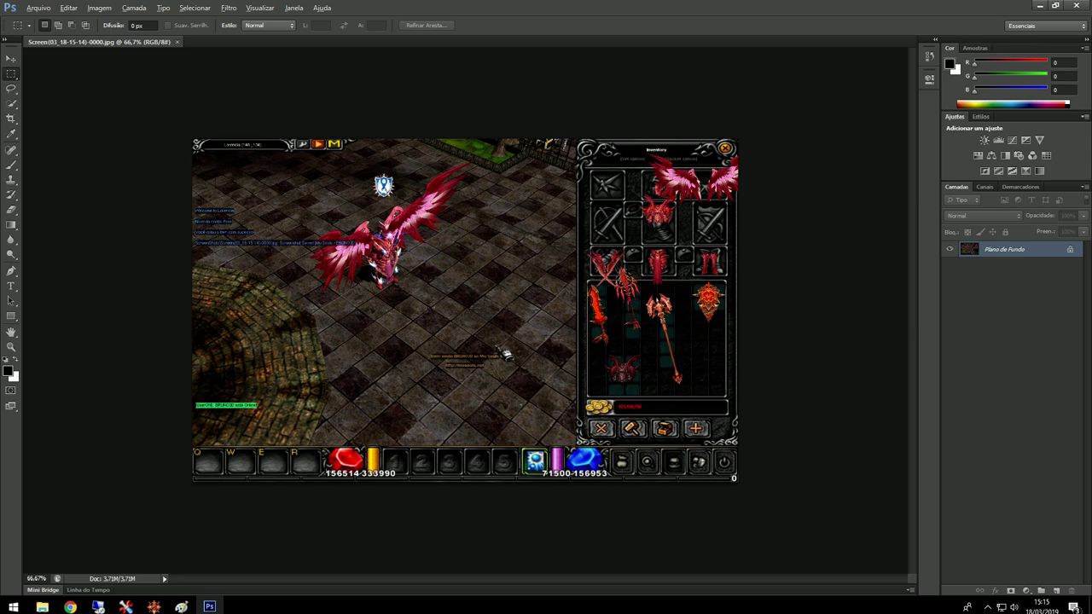
pyautogui.scroll(3, 559, 342)
pyautogui.scroll(1, 591, 361)
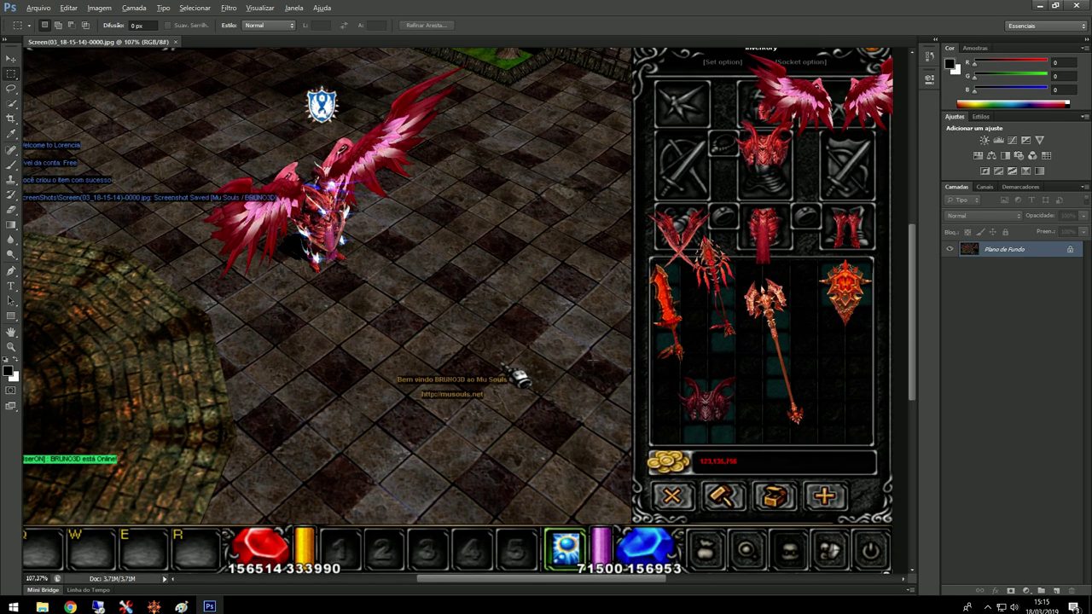
pyautogui.scroll(4, 716, 404)
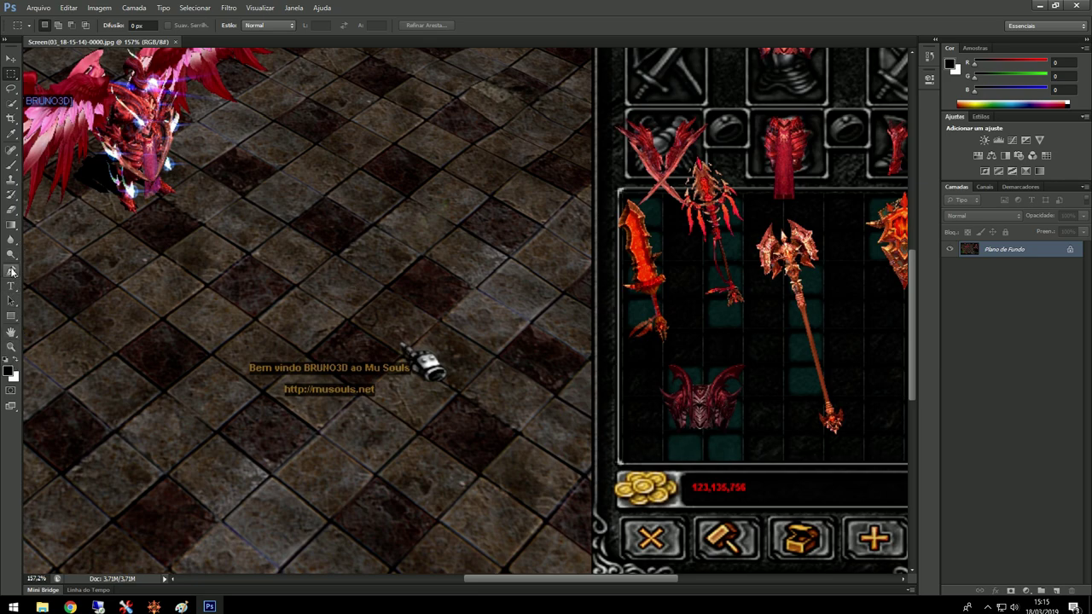
# Step: Sample the helm's dark red with the Eyedropper and read it as RGB 72, 43, 45 (#482b2d)
pyautogui.click(14, 135)
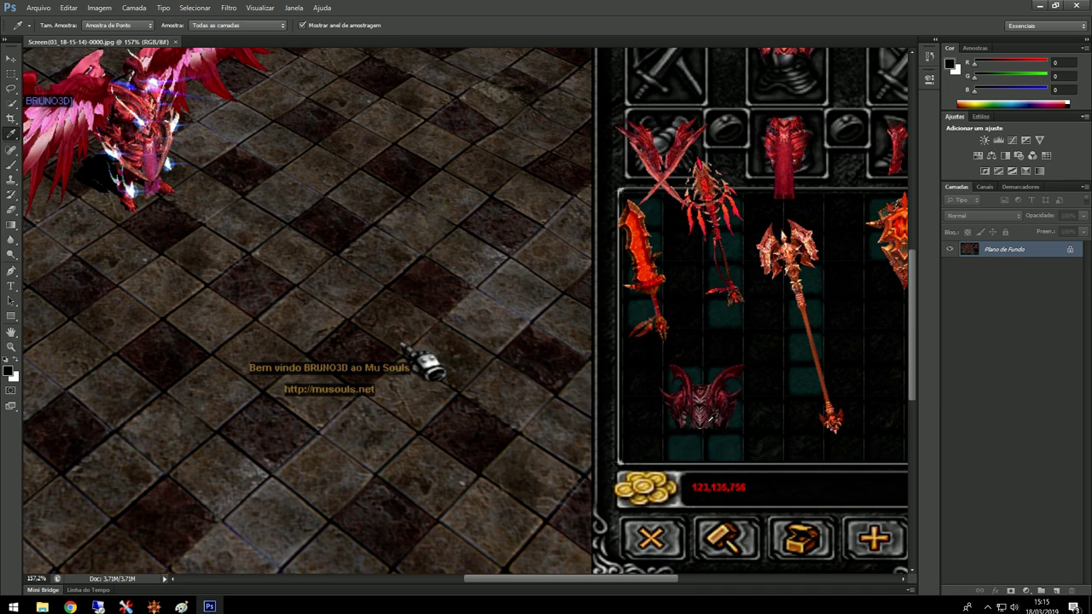
pyautogui.click(709, 418)
pyautogui.moveTo(708, 418); pyautogui.dragTo(709, 418)
pyautogui.click(955, 65)
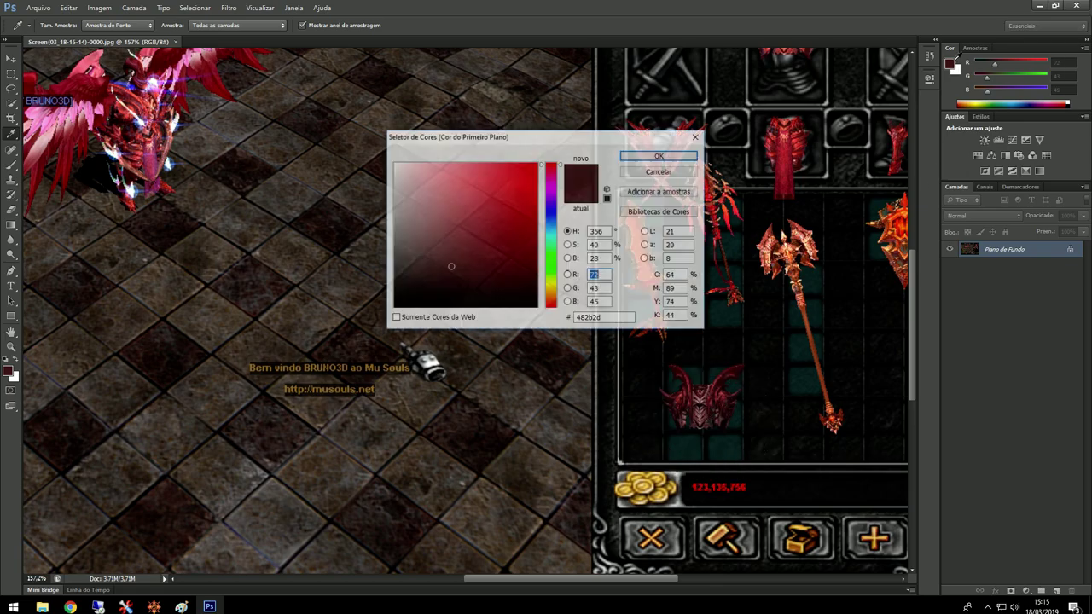
# Step: Open CustomItem from MAIN_INFO v16 - Season 6 and place it beside the colour values dialog
pyautogui.moveTo(46, 607)
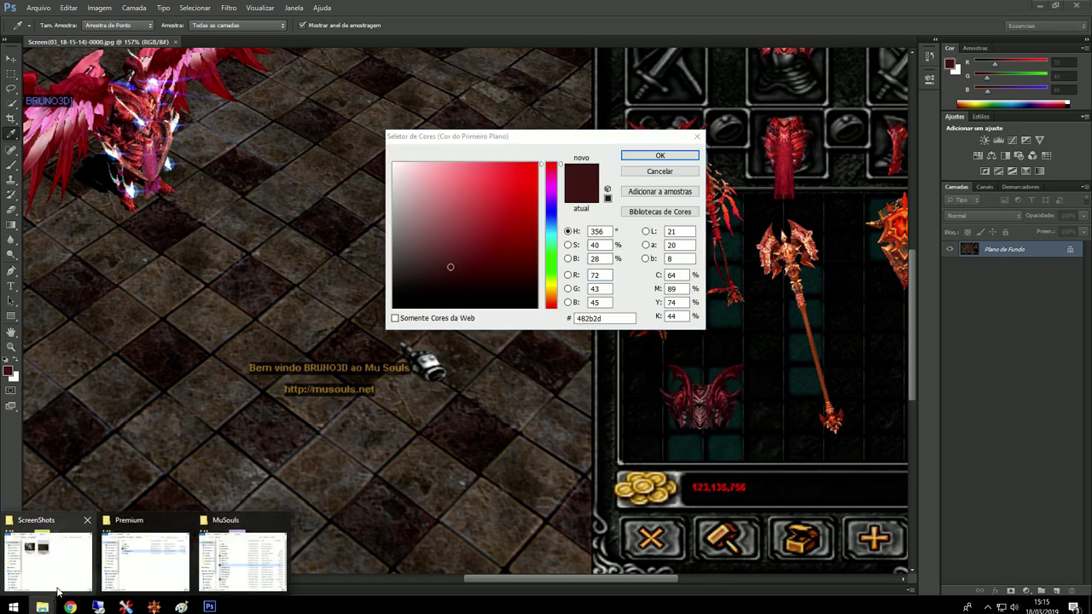
pyautogui.click(145, 561)
pyautogui.click(567, 198)
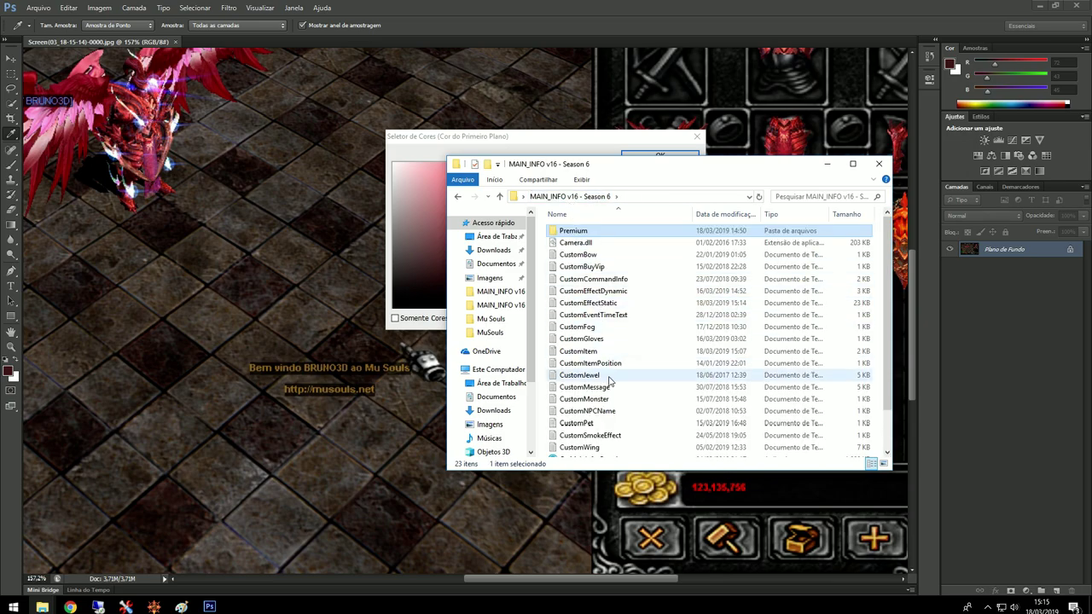
pyautogui.doubleClick(581, 352)
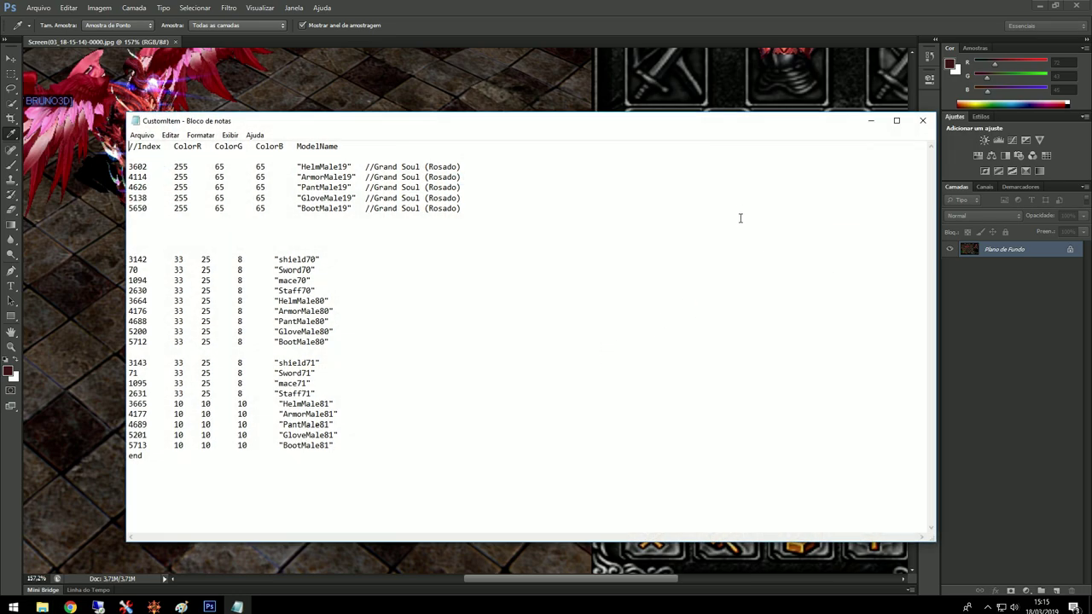
pyautogui.moveTo(738, 129); pyautogui.dragTo(719, 219)
pyautogui.moveTo(793, 179)
pyautogui.mouseDown()
pyautogui.moveTo(996, 178)
pyautogui.moveTo(812, 179)
pyautogui.mouseUp()
pyautogui.click(865, 170)
pyautogui.moveTo(602, 219); pyautogui.dragTo(777, 233)
pyautogui.moveTo(542, 137); pyautogui.dragTo(237, 156)
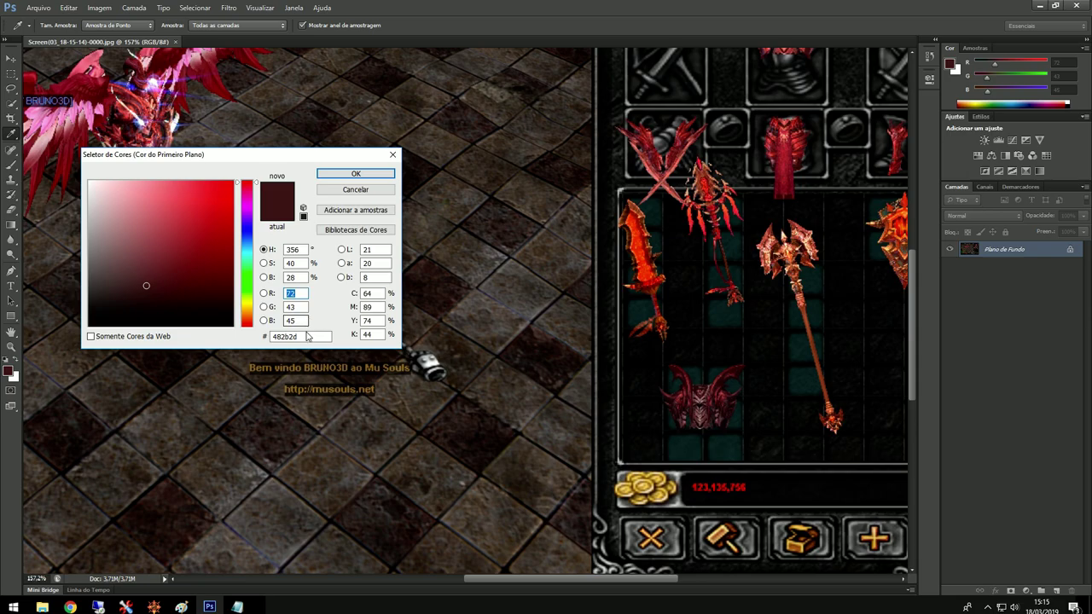
pyautogui.click(238, 607)
pyautogui.moveTo(450, 220); pyautogui.dragTo(609, 109)
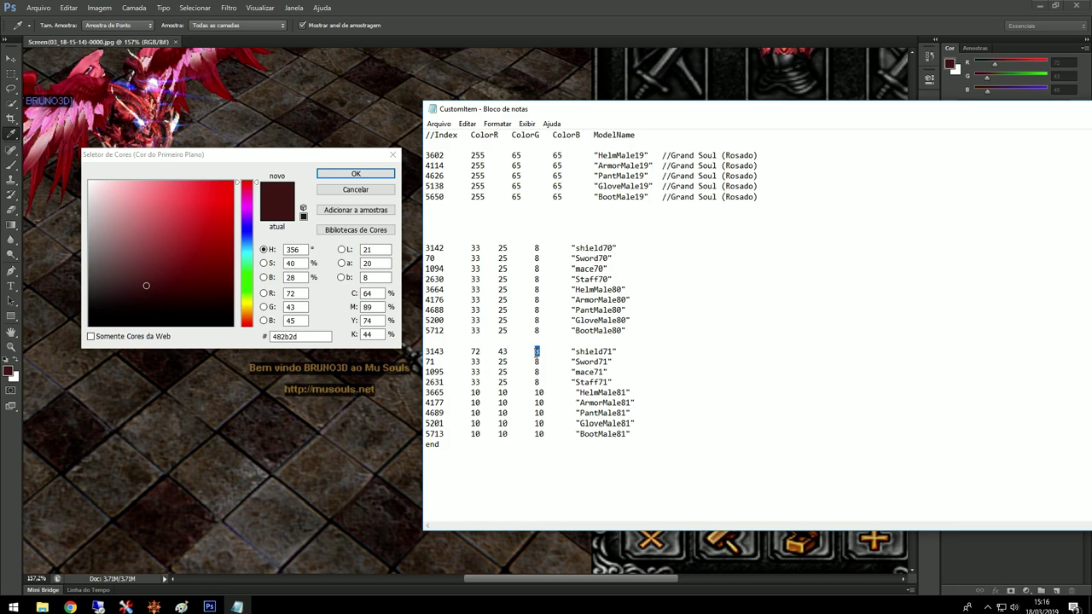
# Step: Set colour 72 43 42 on the shield71 through BootMale81 lines, then save and close CustomItem
pyautogui.moveTo(543, 350)
pyautogui.mouseDown()
pyautogui.moveTo(475, 361)
pyautogui.moveTo(543, 372)
pyautogui.mouseUp()
pyautogui.write('72\t43\t42')
pyautogui.write('72\t43\t42')
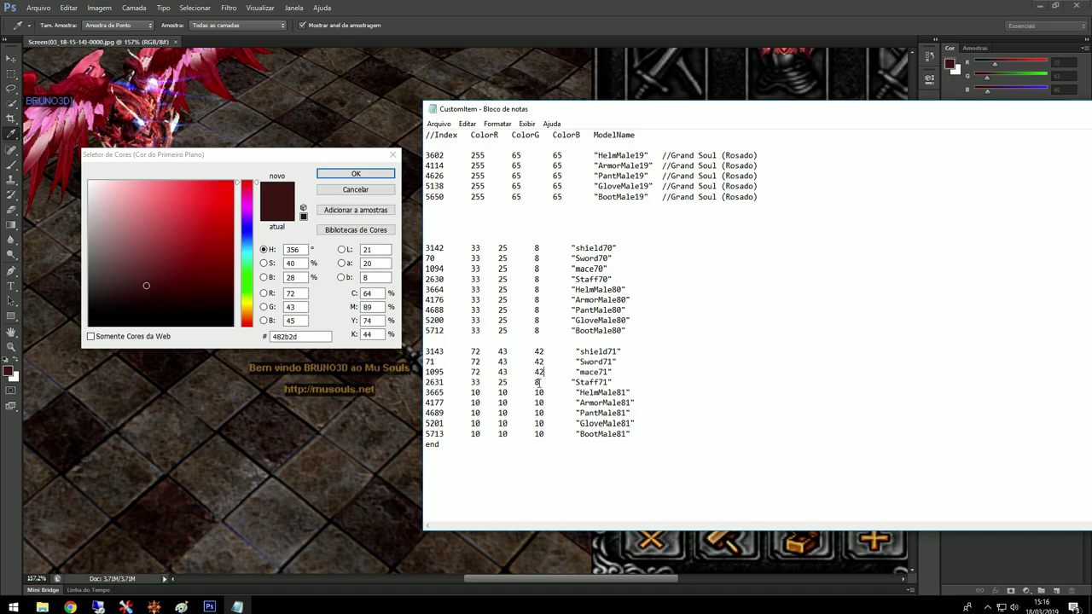
pyautogui.write('72\t43\t42')
pyautogui.write('72\t43\t42')
pyautogui.moveTo(543, 402); pyautogui.dragTo(470, 423)
pyautogui.write('72\t43\t42')
pyautogui.write('72\t43\t42')
pyautogui.write('72\t43\t42')
pyautogui.write('72\t43\t42')
pyautogui.moveTo(906, 111); pyautogui.dragTo(670, 119)
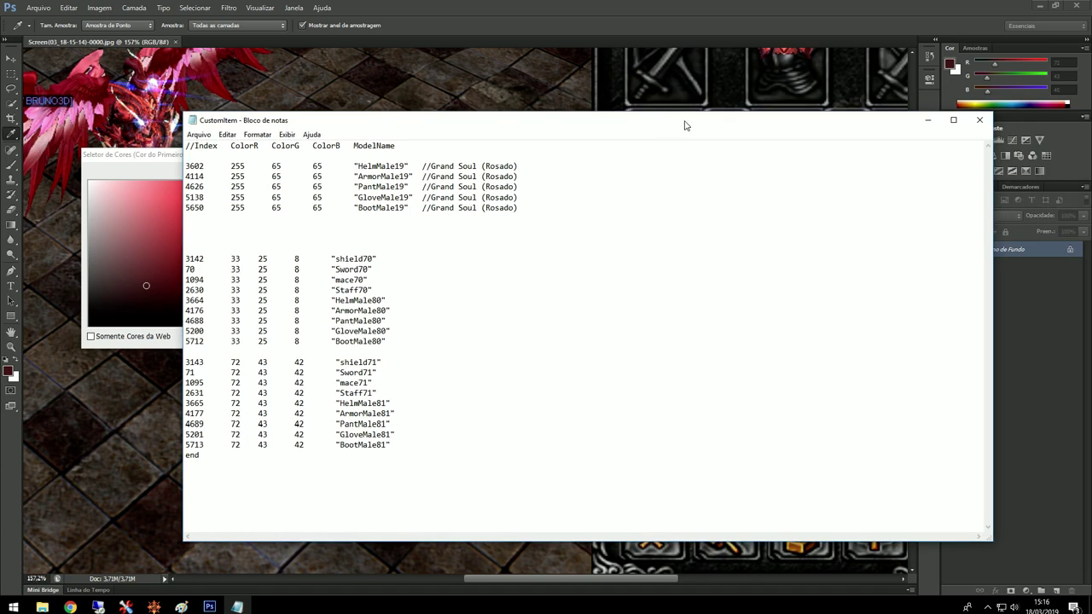
pyautogui.click(979, 120)
pyautogui.click(42, 606)
pyautogui.click(141, 559)
# Step: Open the Premium folder and copy the new 15:16 main.premium
pyautogui.scroll(-1, 627, 455)
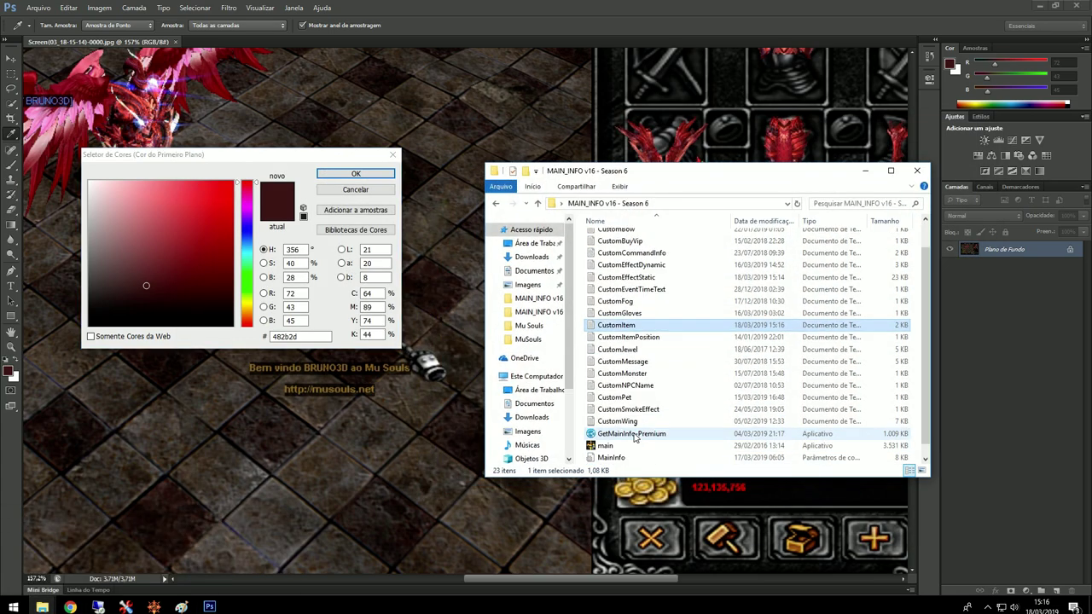
pyautogui.scroll(1, 627, 444)
pyautogui.click(625, 238)
pyautogui.doubleClick(625, 238)
pyautogui.click(610, 275)
# Step: Paste main.premium into the MuSouls client folder, replacing the old file, and launch main
pyautogui.click(41, 606)
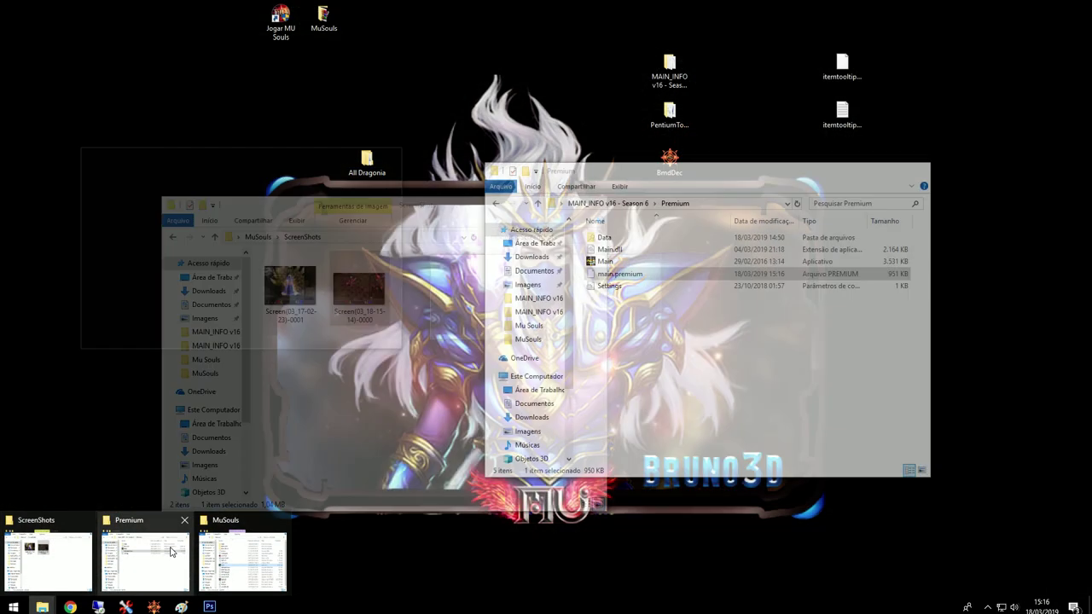
pyautogui.click(247, 562)
pyautogui.hotkey('ctrl', 'v')
pyautogui.click(486, 213)
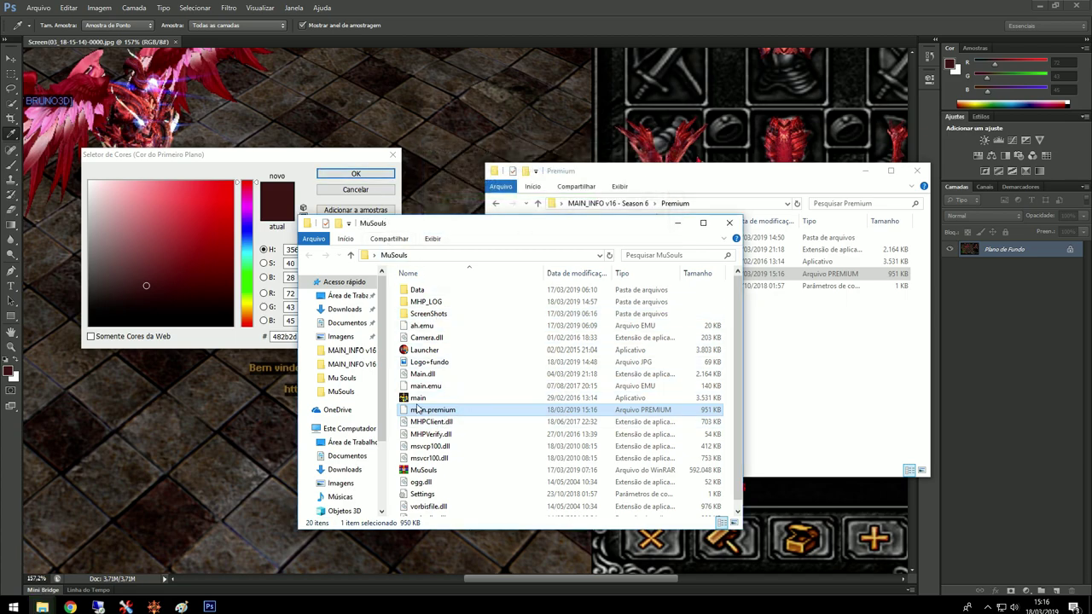
pyautogui.click(418, 398)
pyautogui.click(266, 186)
pyautogui.click(339, 177)
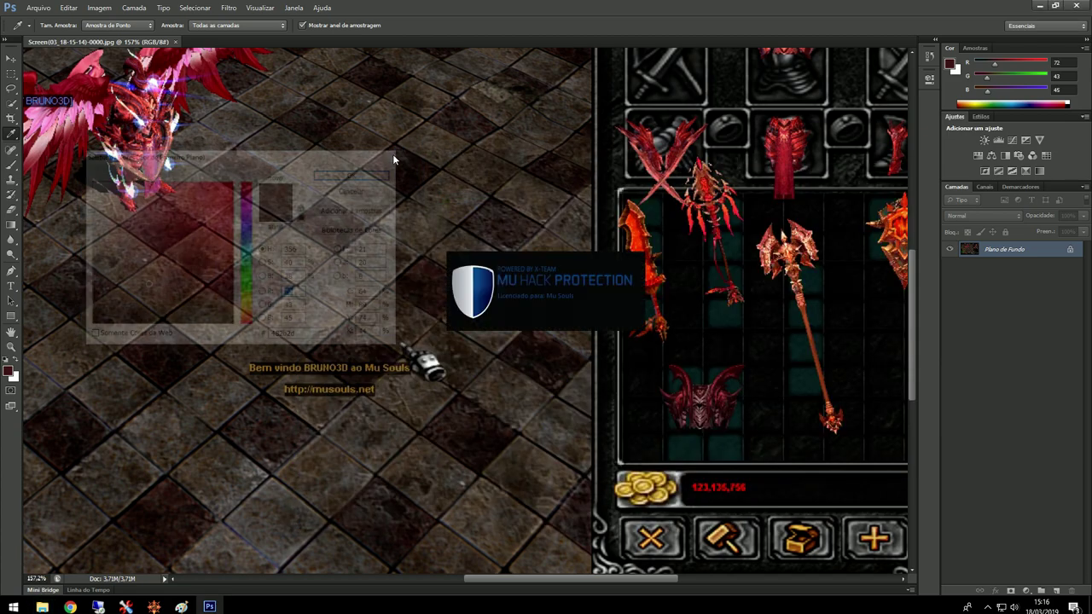